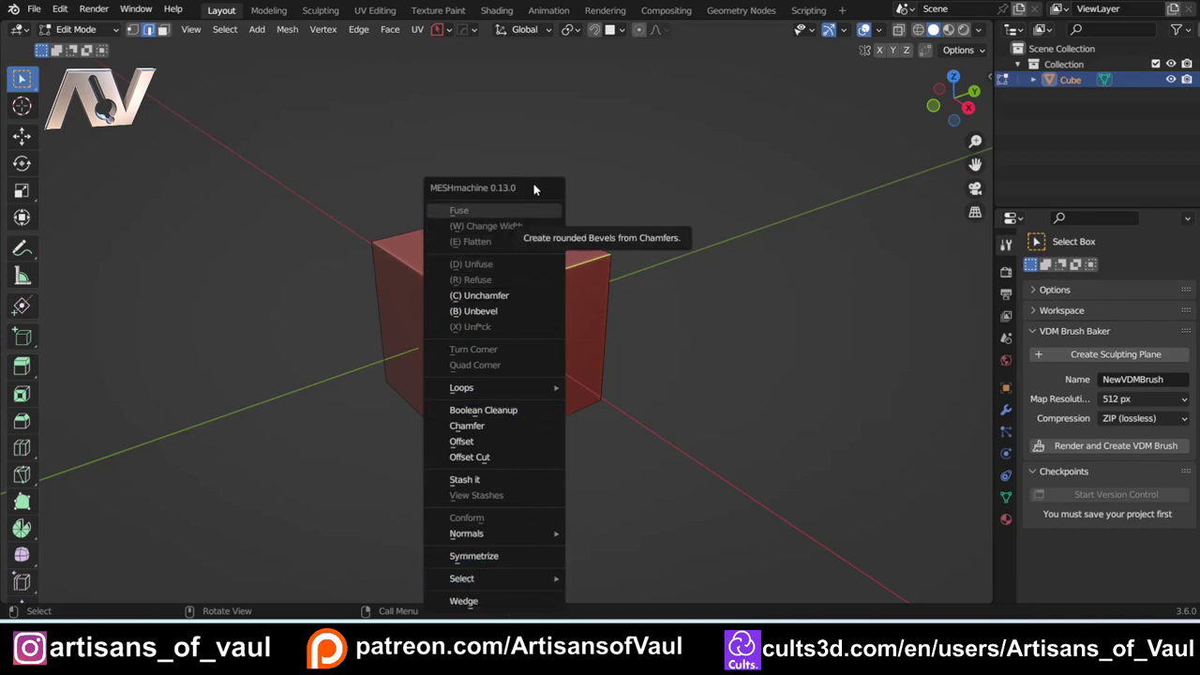
Step: Bevel the selected top edge of the cube with one segment, about 1.04 wide
left_click(592, 192)
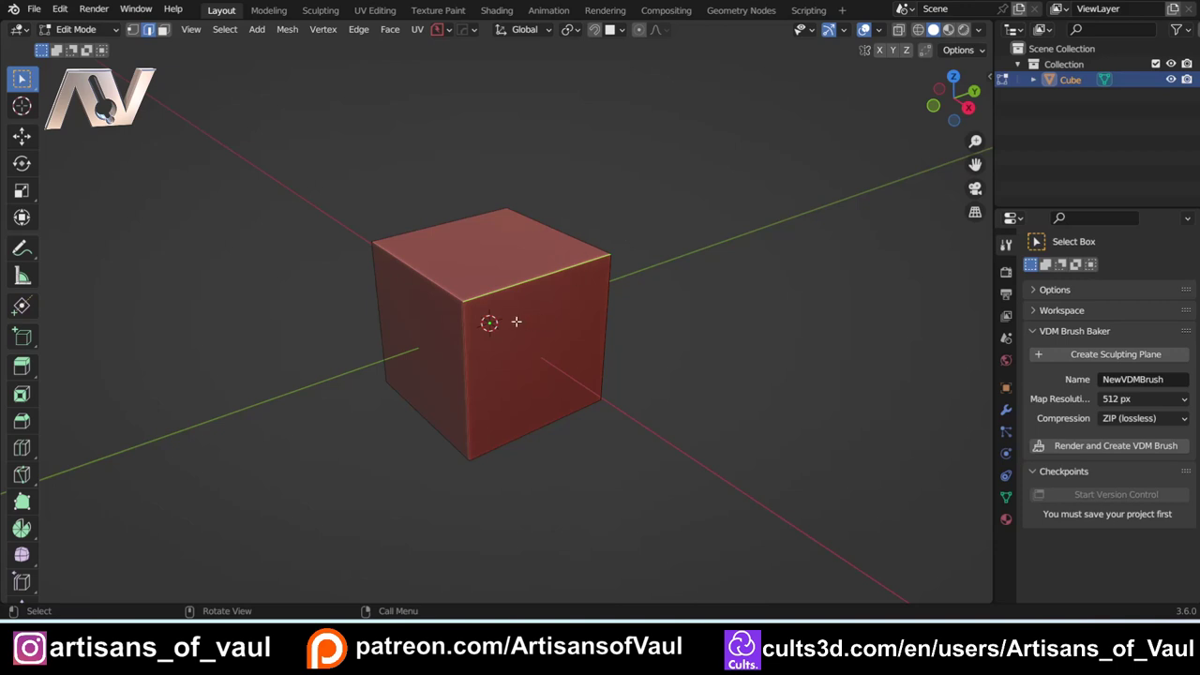
middle_click_drag(482, 322, 609, 347)
scroll(610, 347, "up", 3)
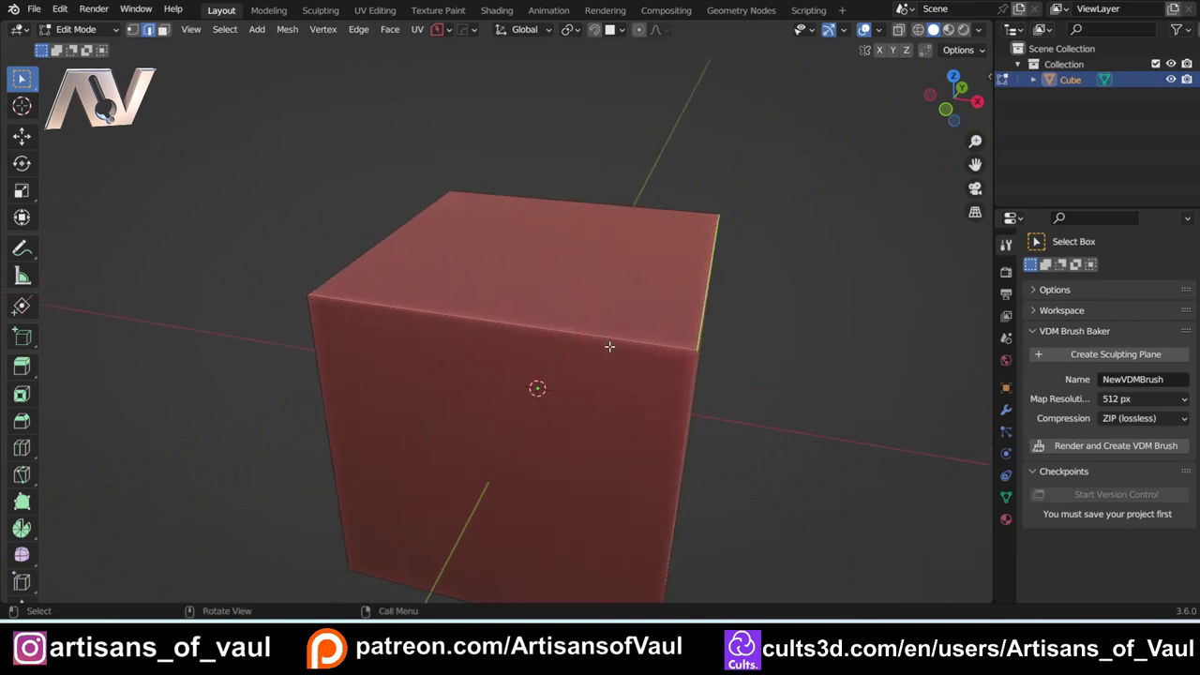
middle_click_drag(740, 375, 632, 354)
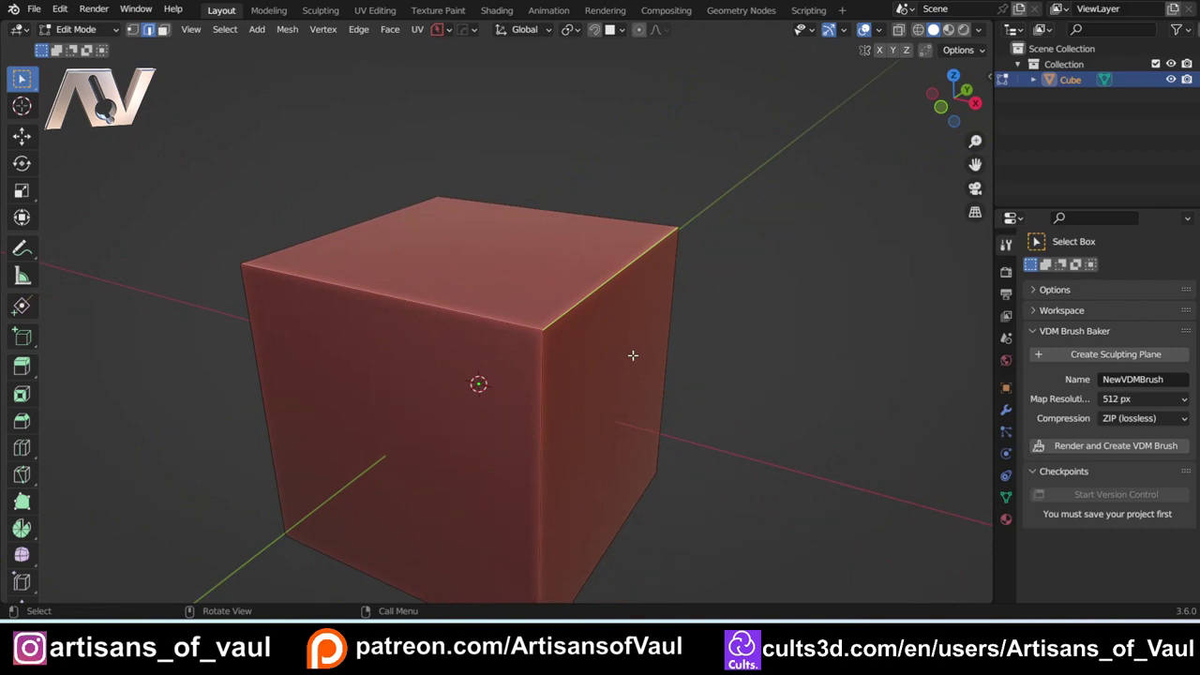
key("ctrl+b")
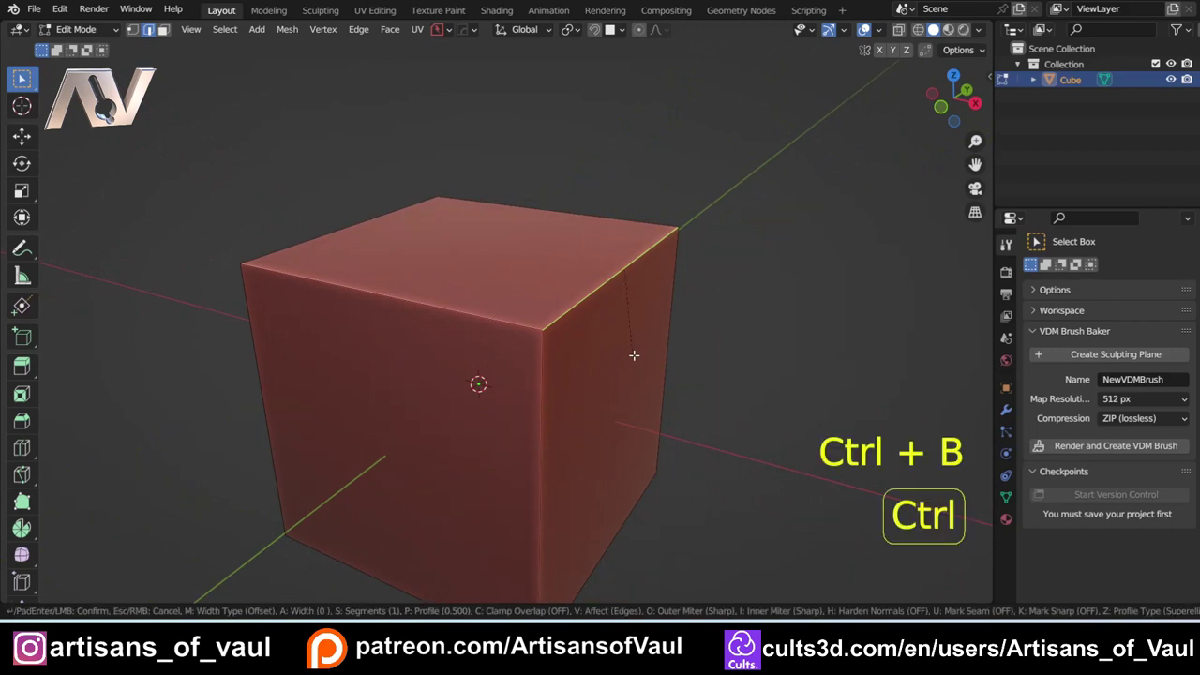
left_click(705, 405)
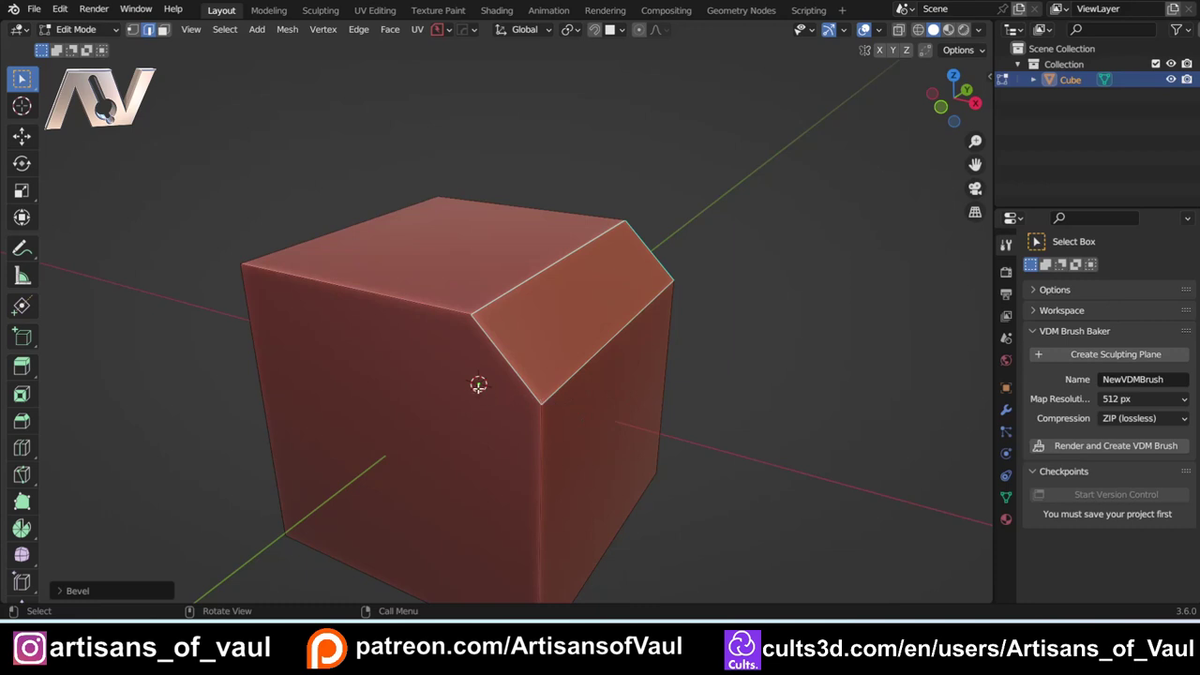
Step: Try a rounded bevel with 9 segments, about 1.66 wide, on the opposite top edge and undo it
middle_click_drag(460, 378, 506, 347)
middle_click_drag(506, 347, 525, 335, "shift")
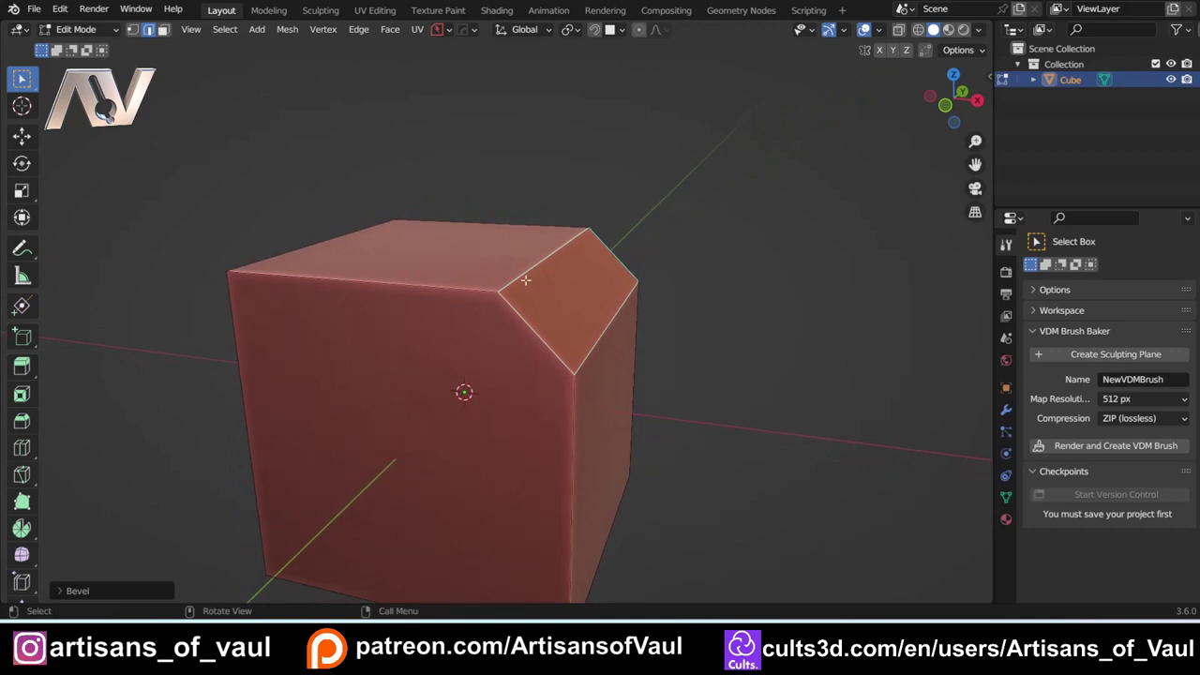
scroll(528, 280, "up", 1)
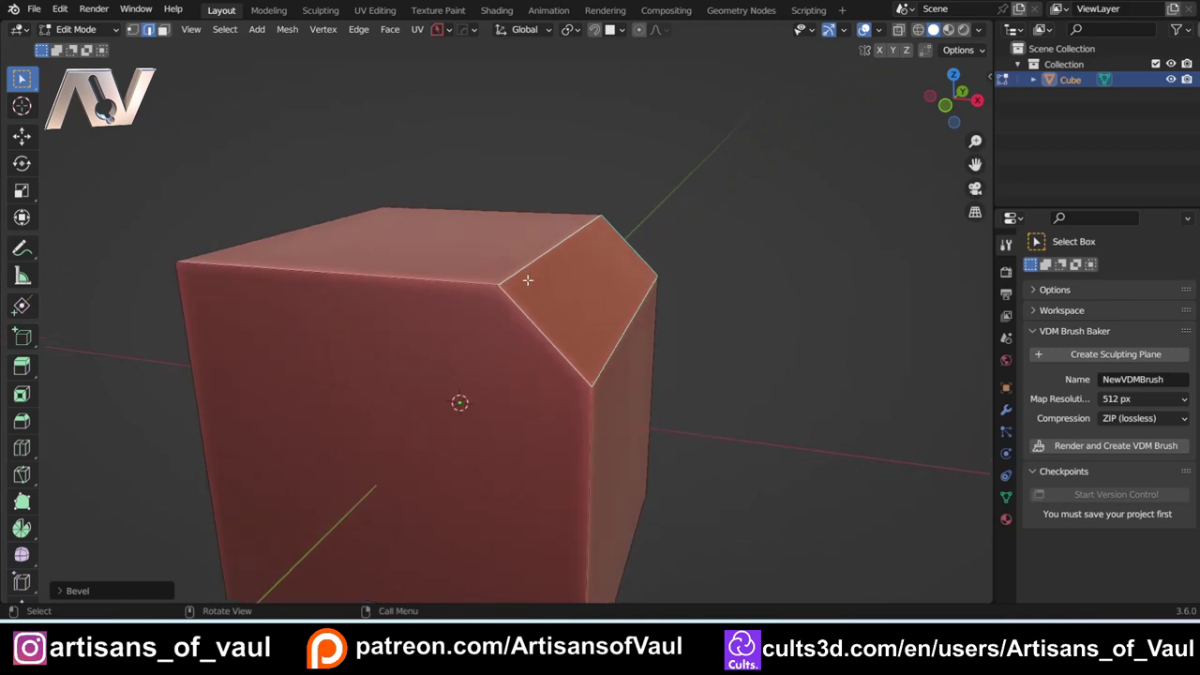
left_click(272, 218)
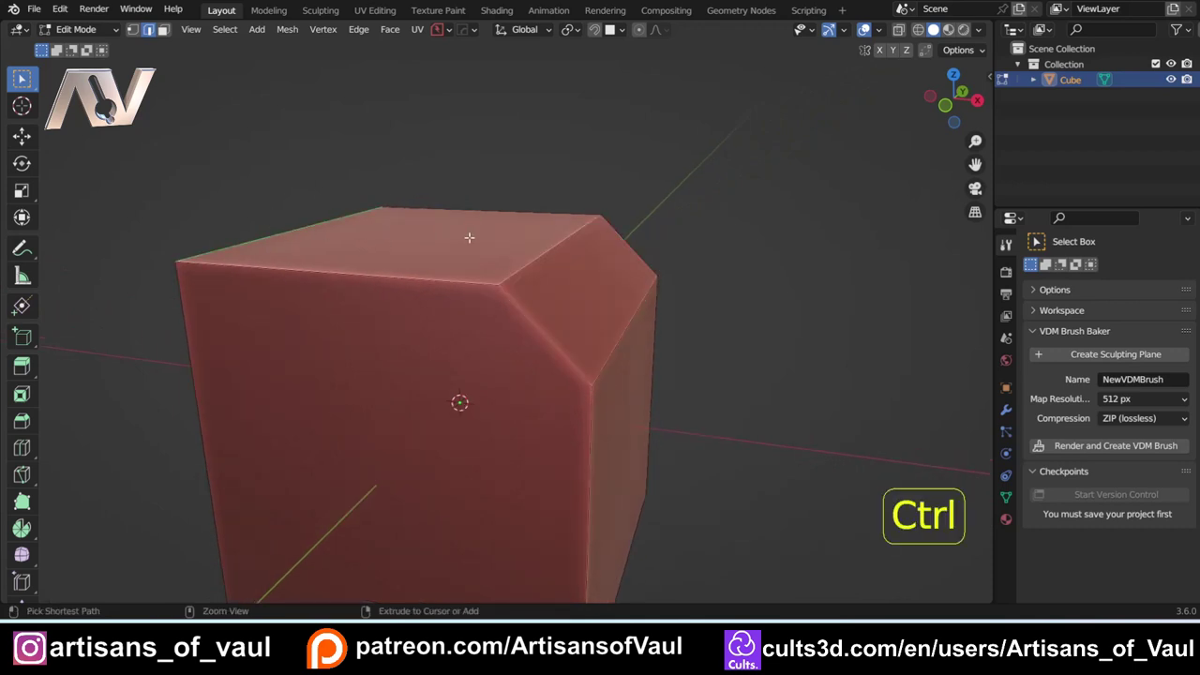
key("ctrl+b")
scroll(556, 244, "up", 7)
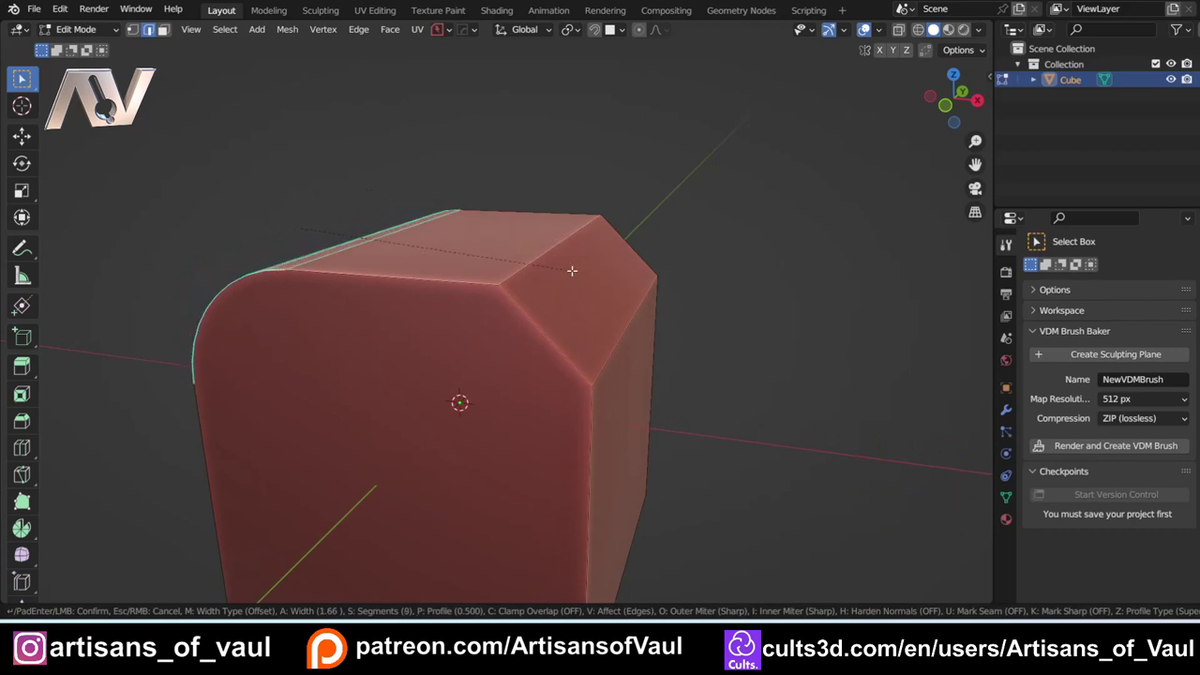
left_click(572, 270)
middle_click_drag(572, 270, 471, 287)
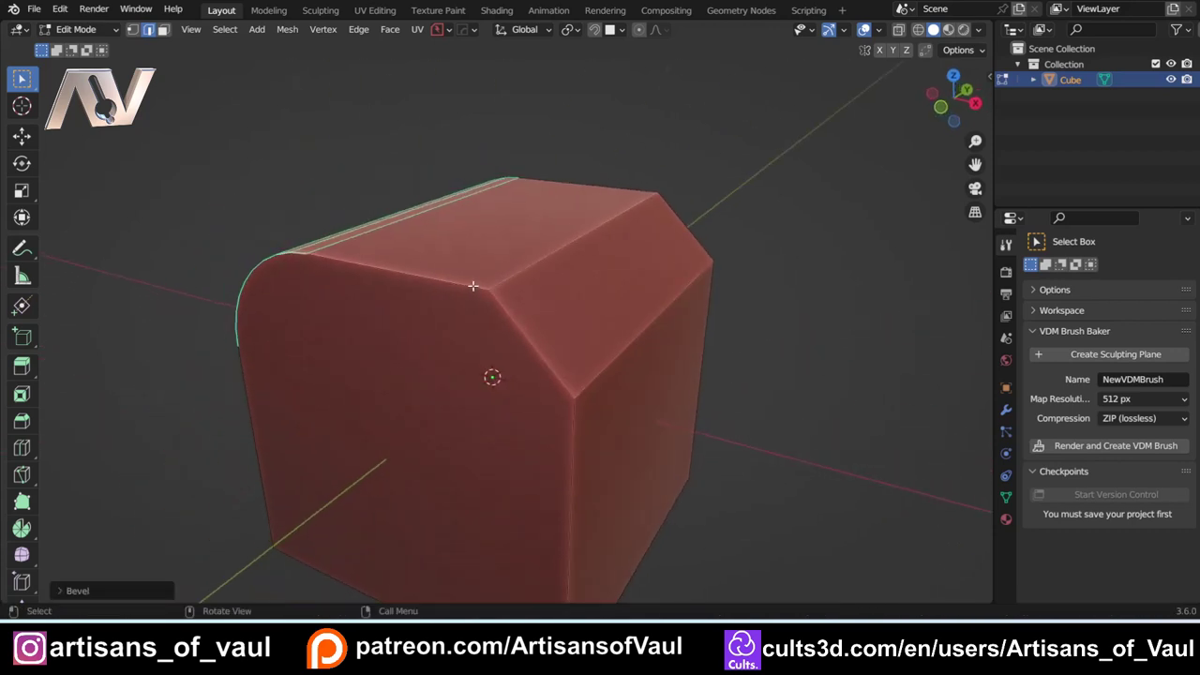
key("ctrl+z")
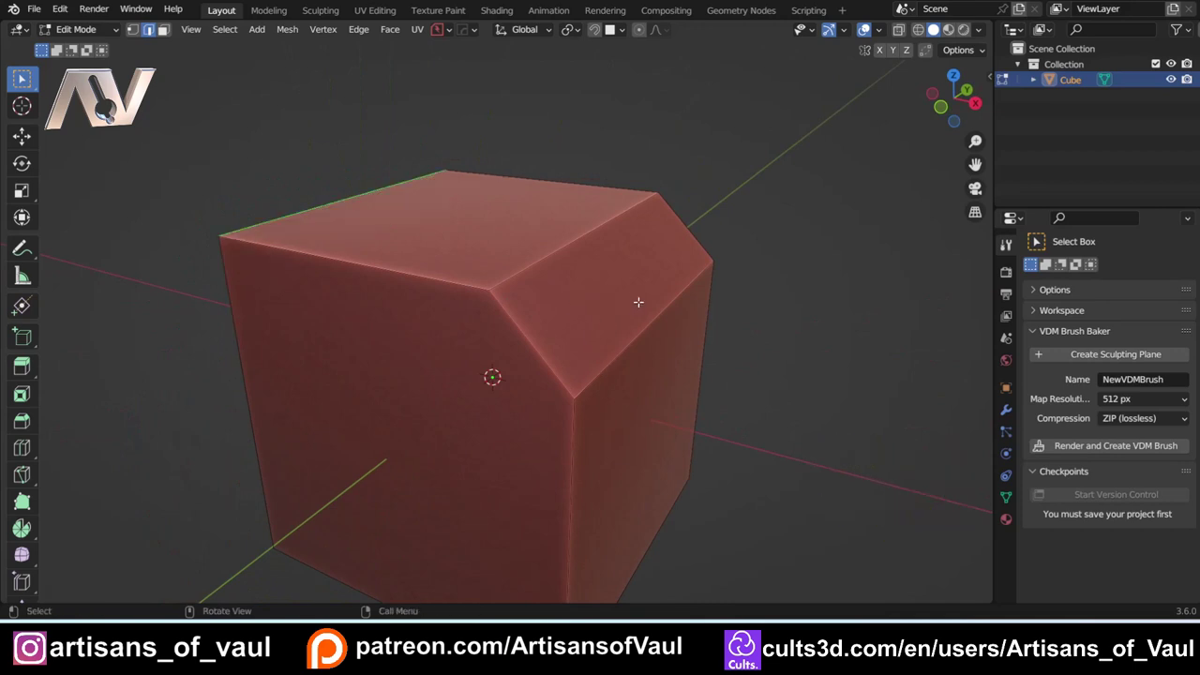
Step: Select the chamfer face in face mode and narrow it with MESHmachine's Change Width, trying Taper and Taper Flip but leaving Taper off
key("Tab")
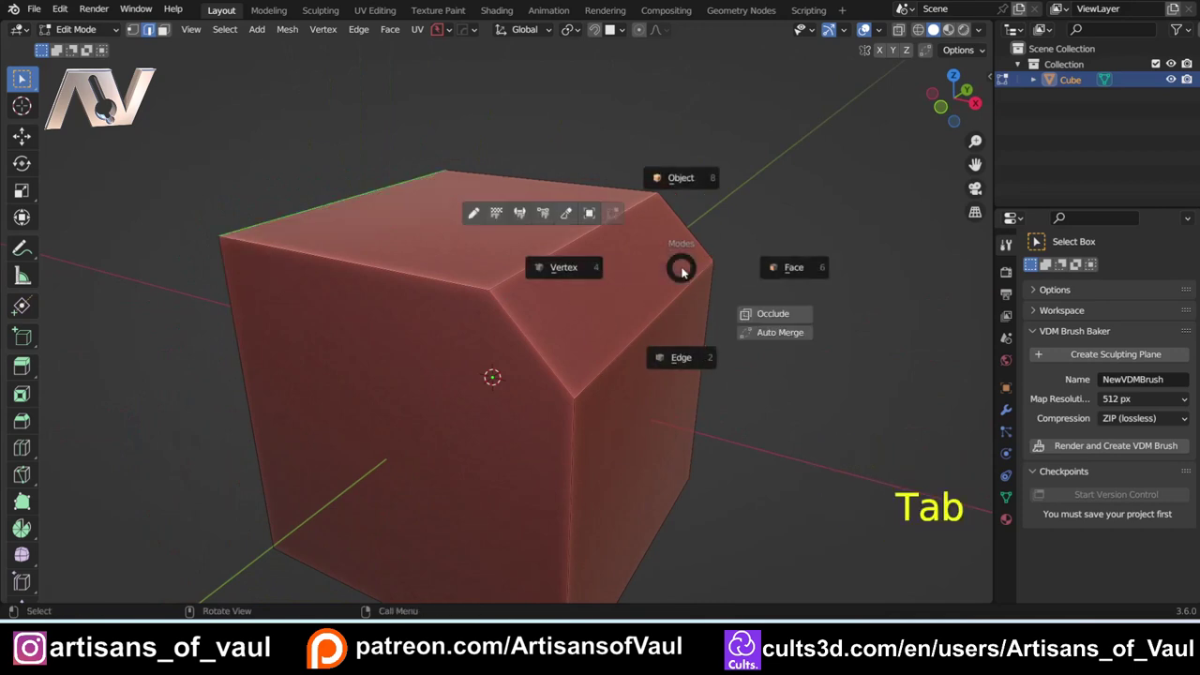
left_click(791, 270)
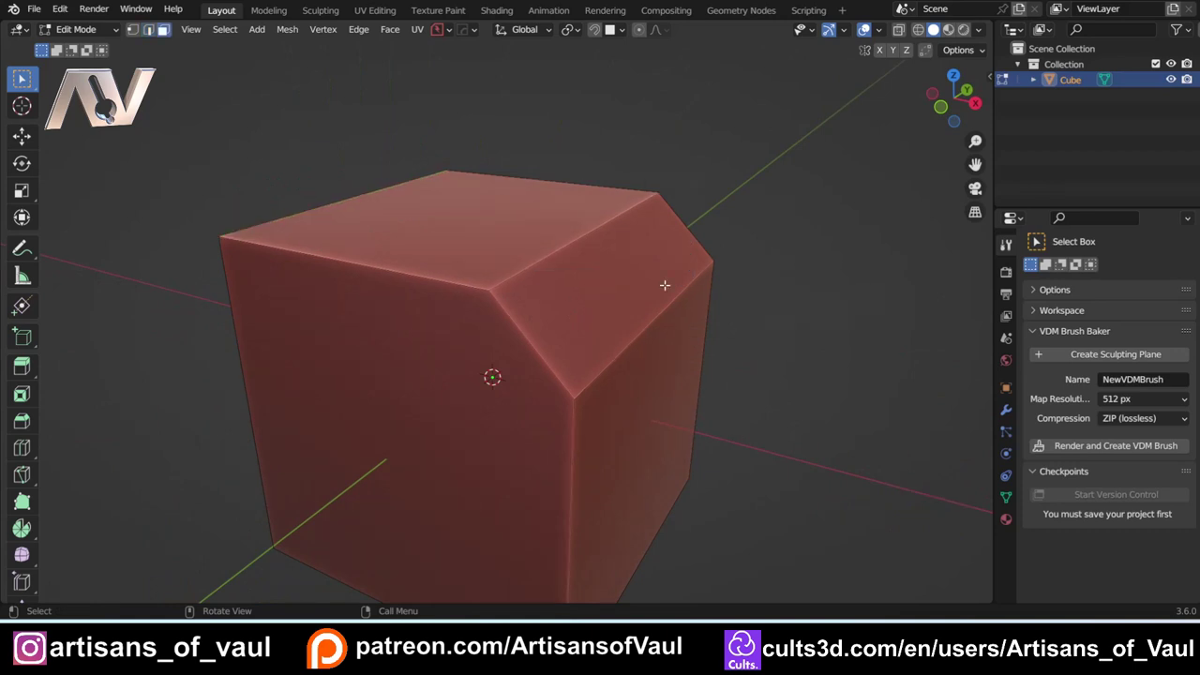
left_click(571, 284)
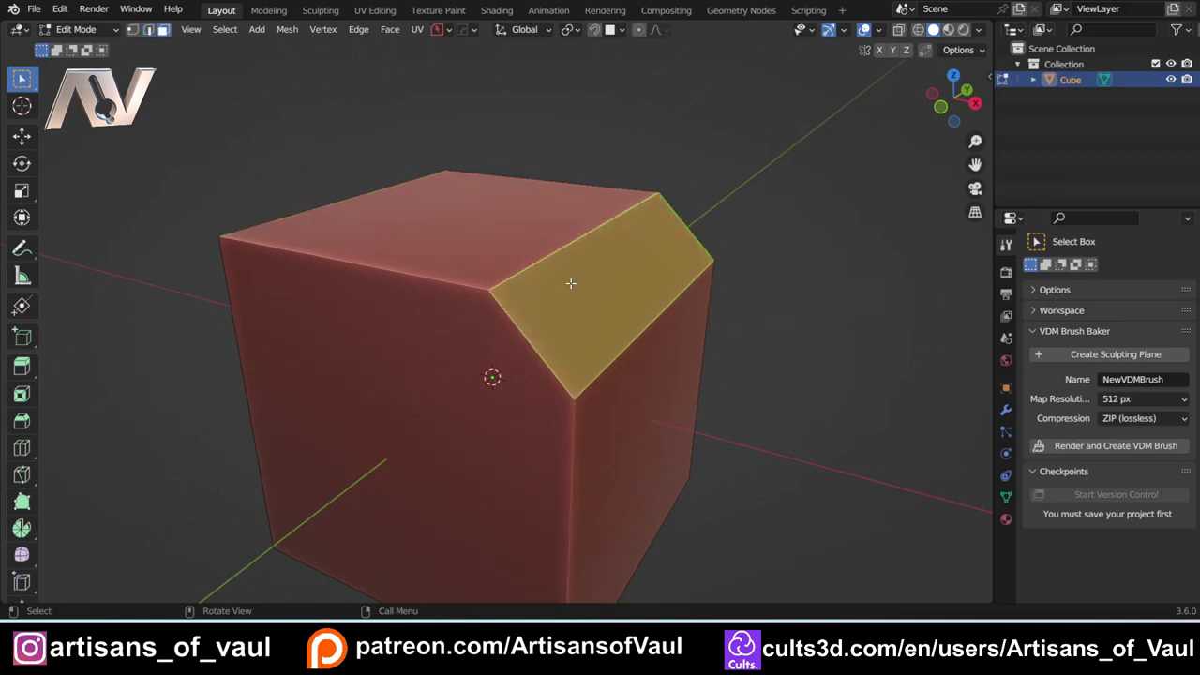
key("y")
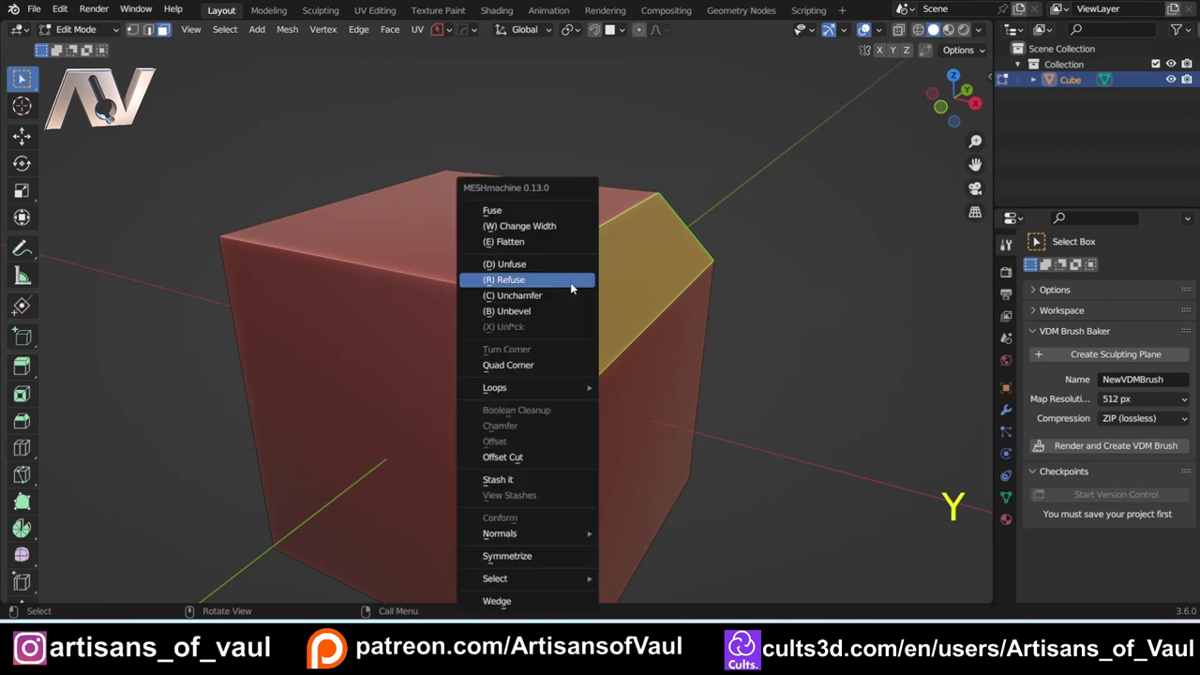
left_click(507, 229)
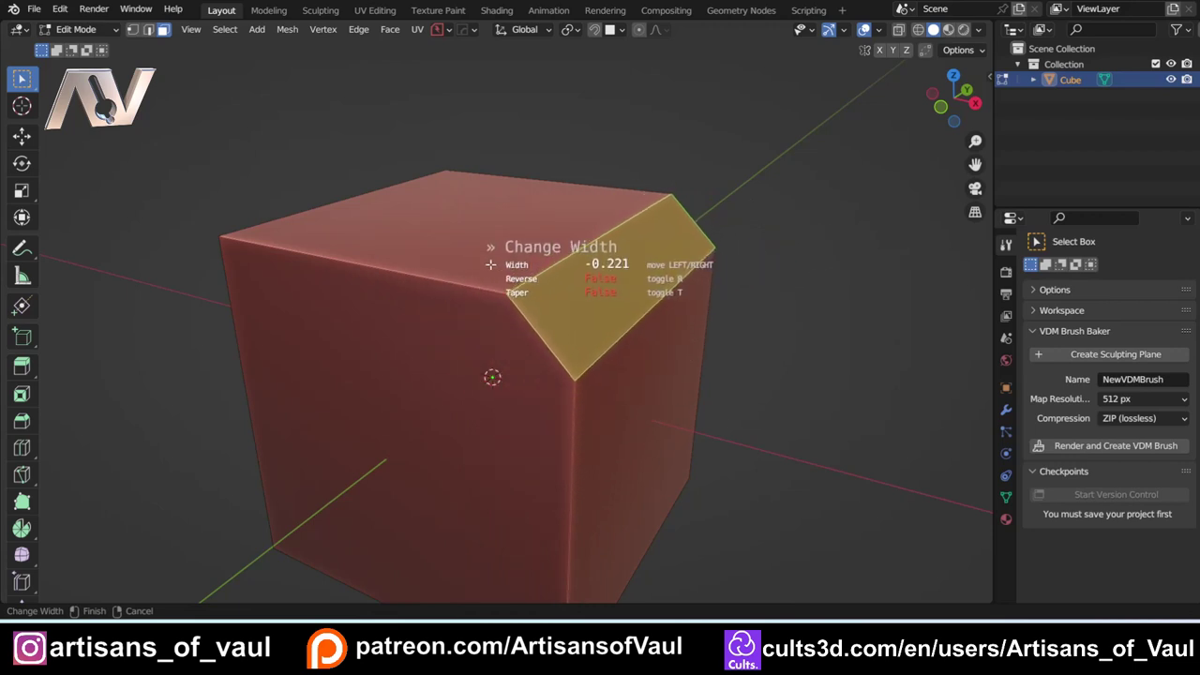
key("t")
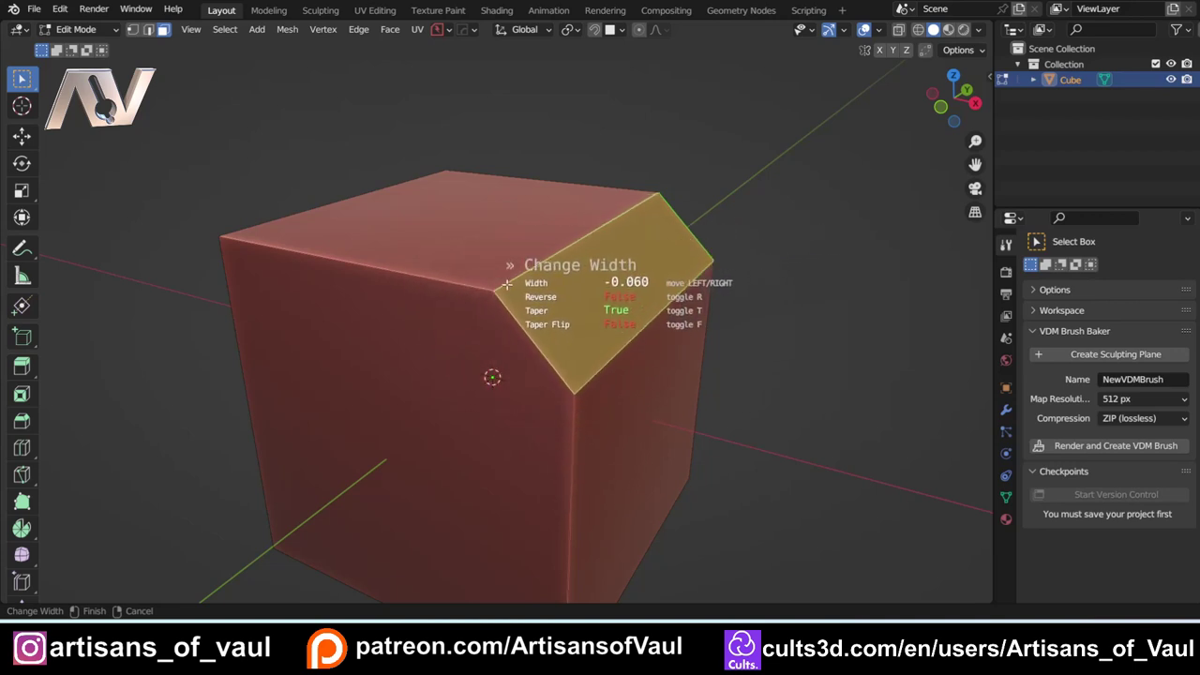
key("f")
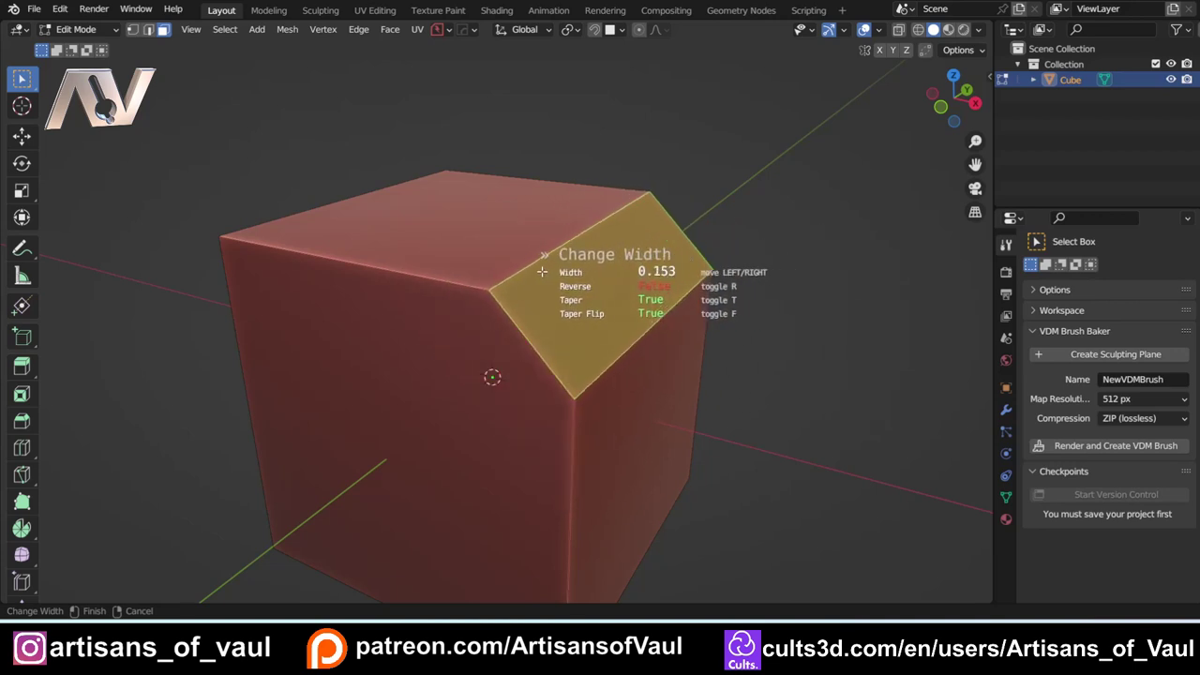
key("t")
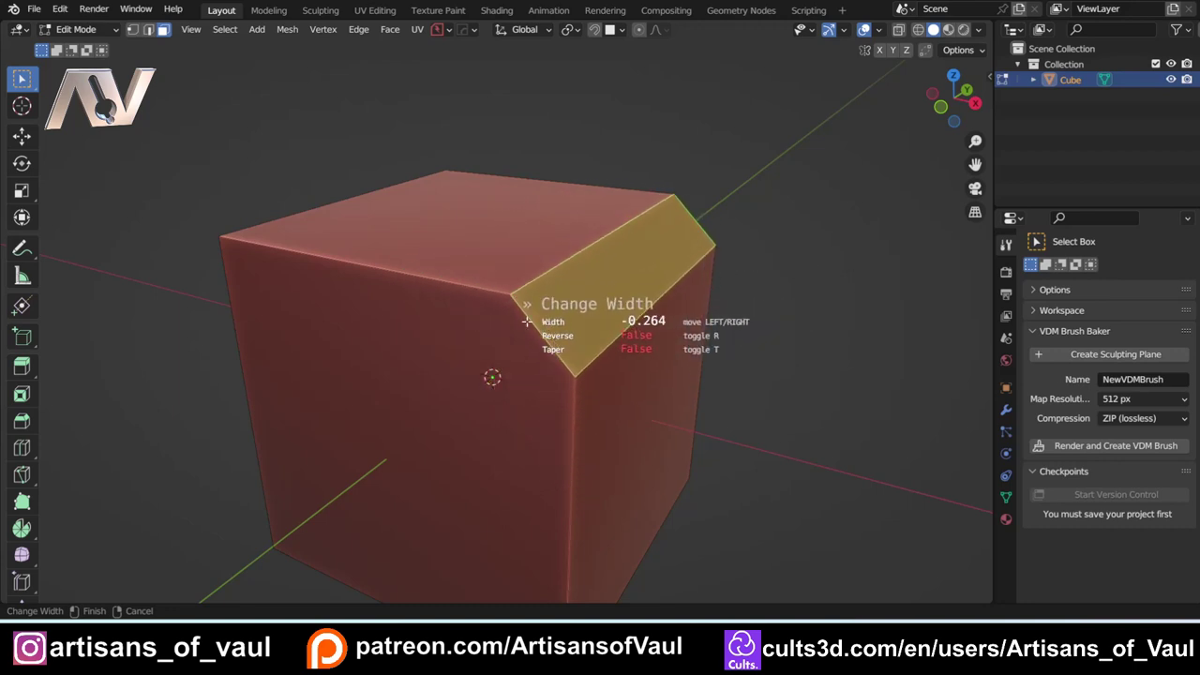
left_click(527, 320)
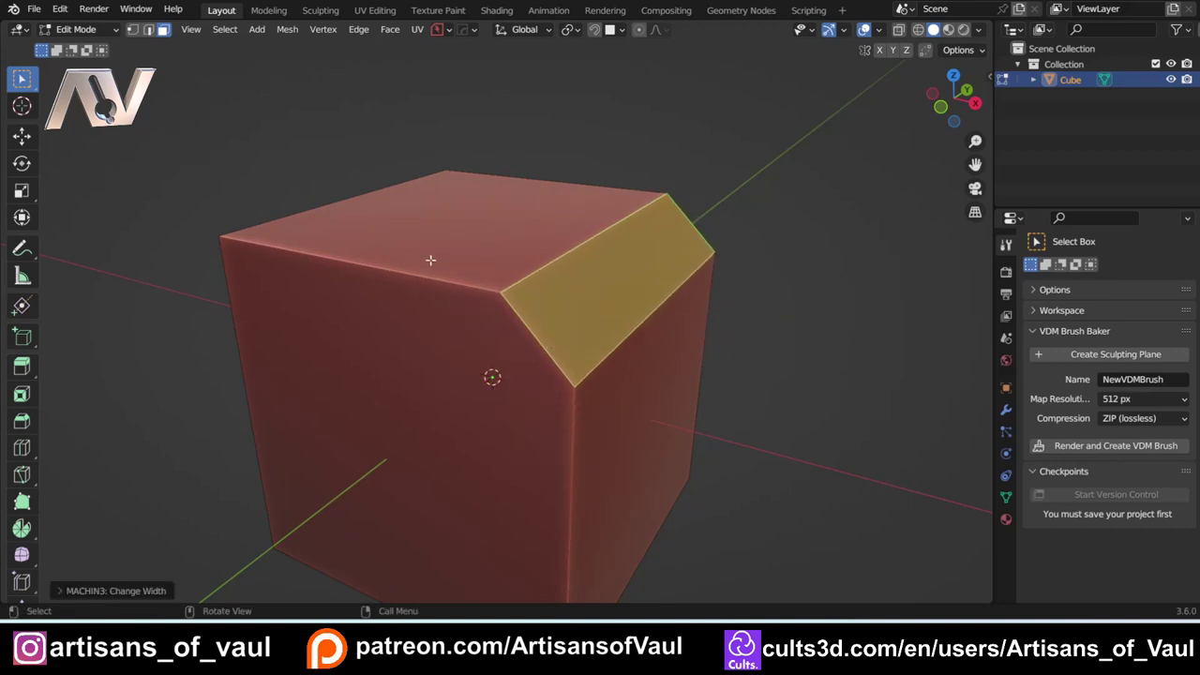
Step: Add a HardOps vertex-group bevel with 1 segment and an amount of about 0.69 to the top edge opposite the chamfer
middle_click_drag(431, 260, 517, 246)
key("Tab")
left_click(478, 329)
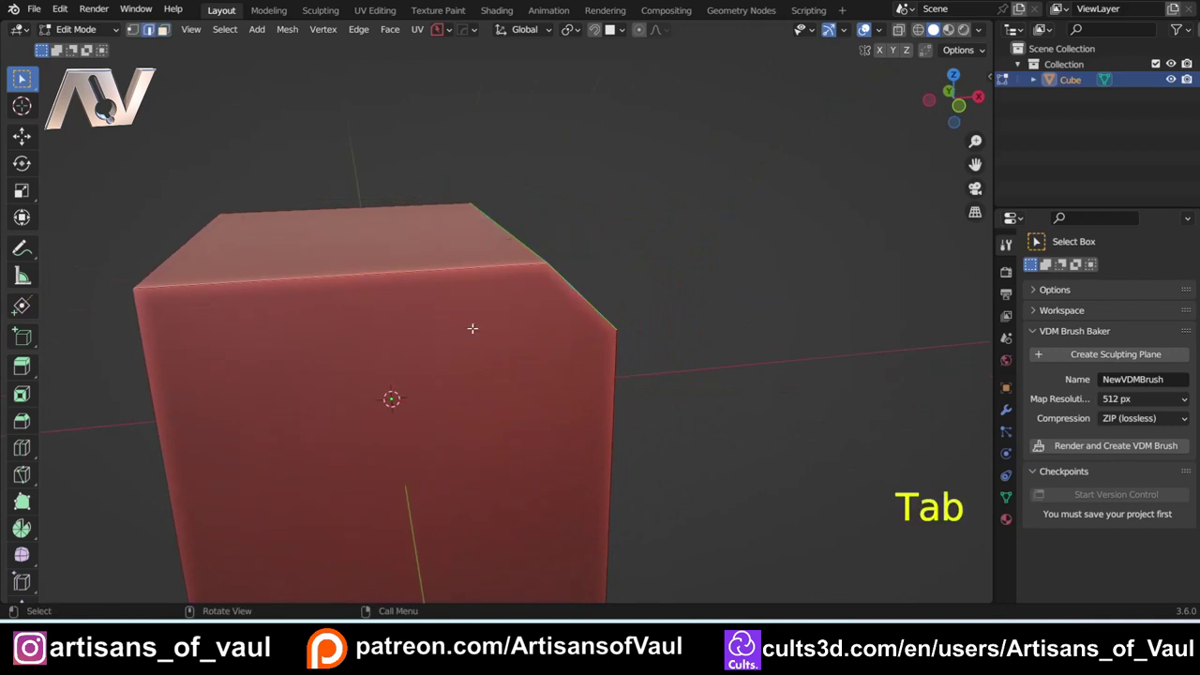
middle_click_drag(280, 246, 344, 269, "shift")
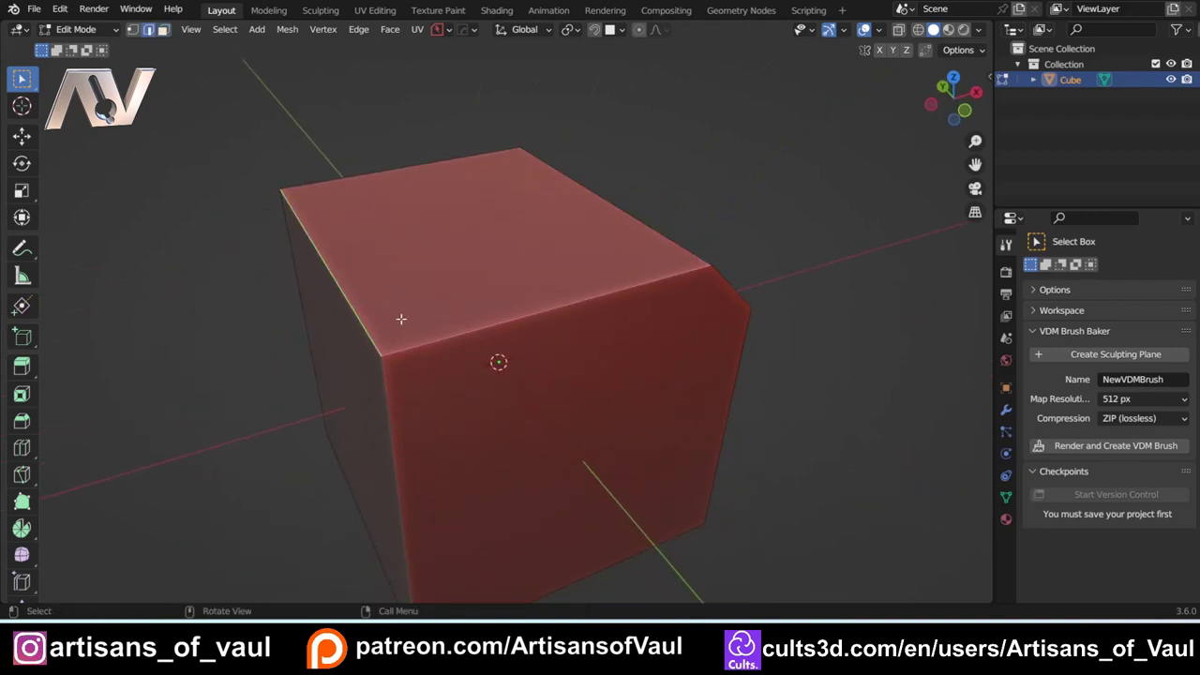
middle_click_drag(401, 320, 437, 300)
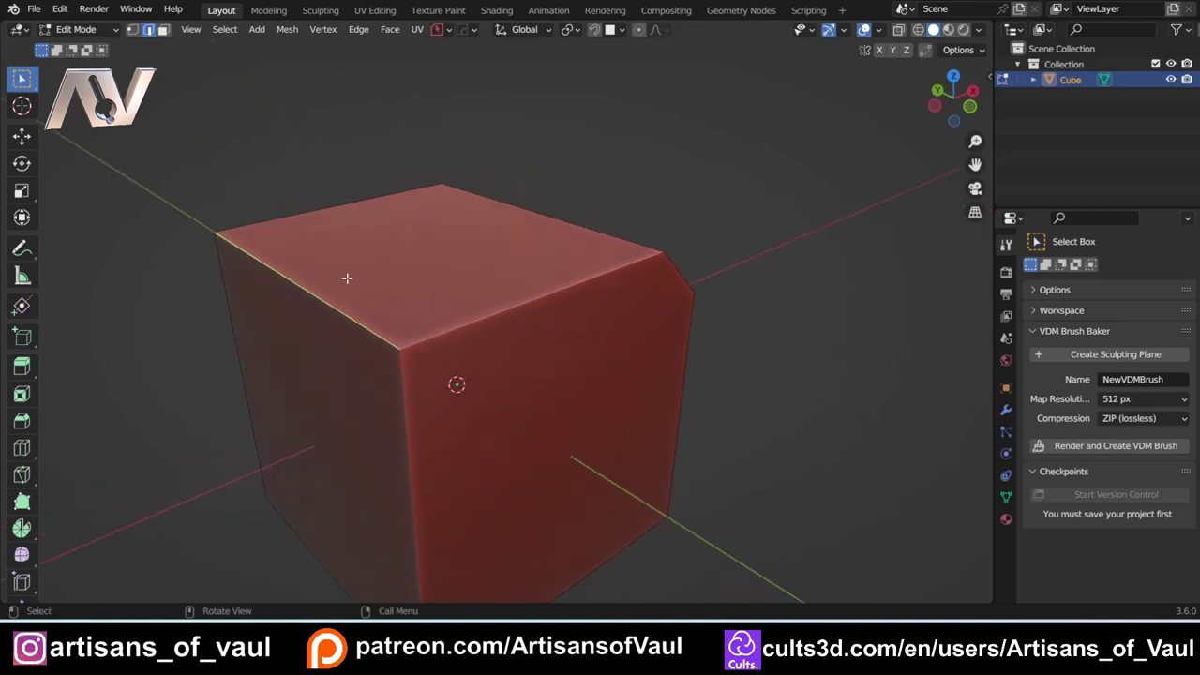
key("q")
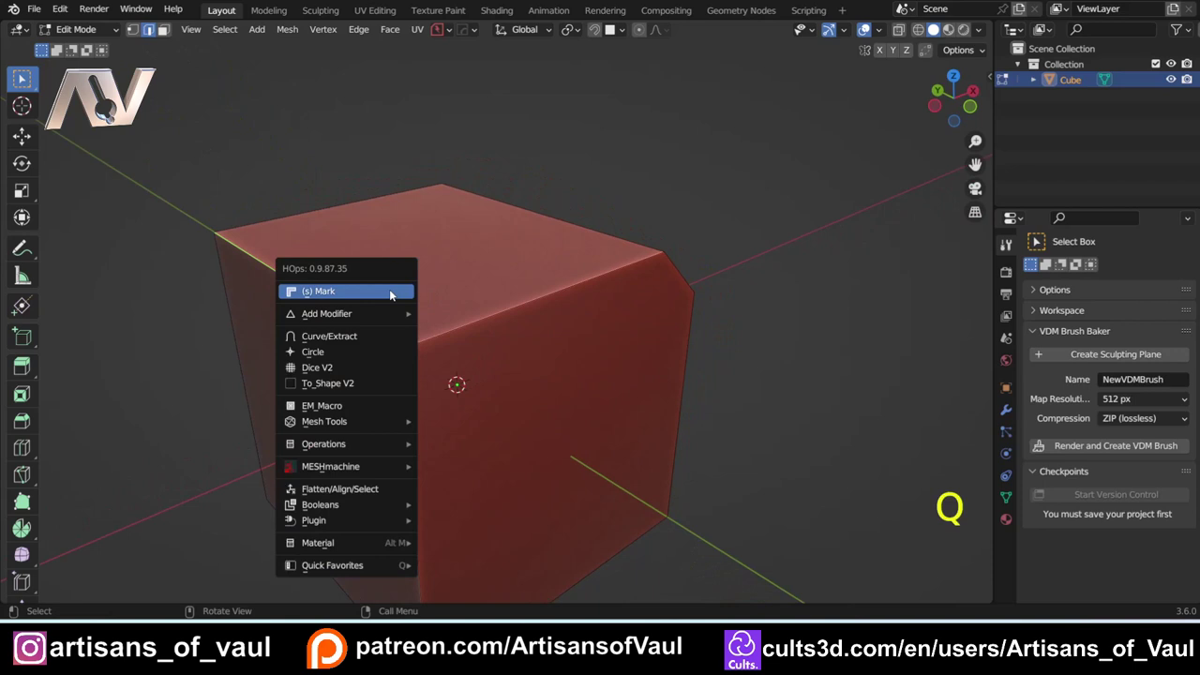
left_click(391, 292, "ctrl")
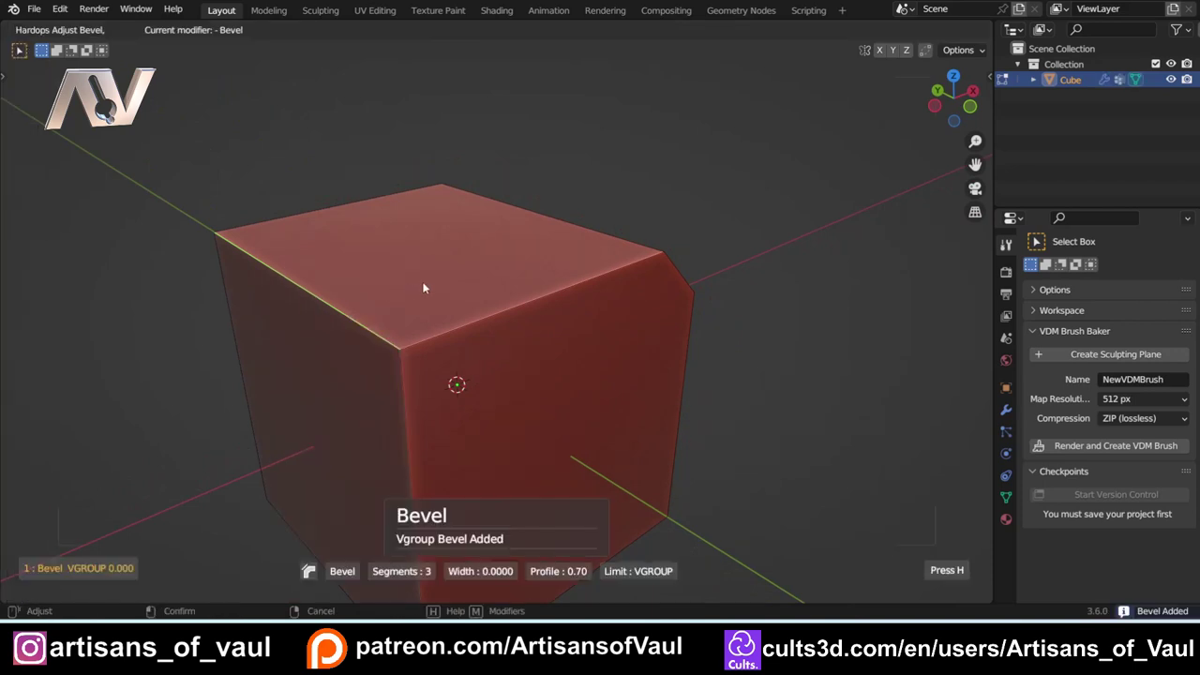
scroll(375, 309, "down", 2)
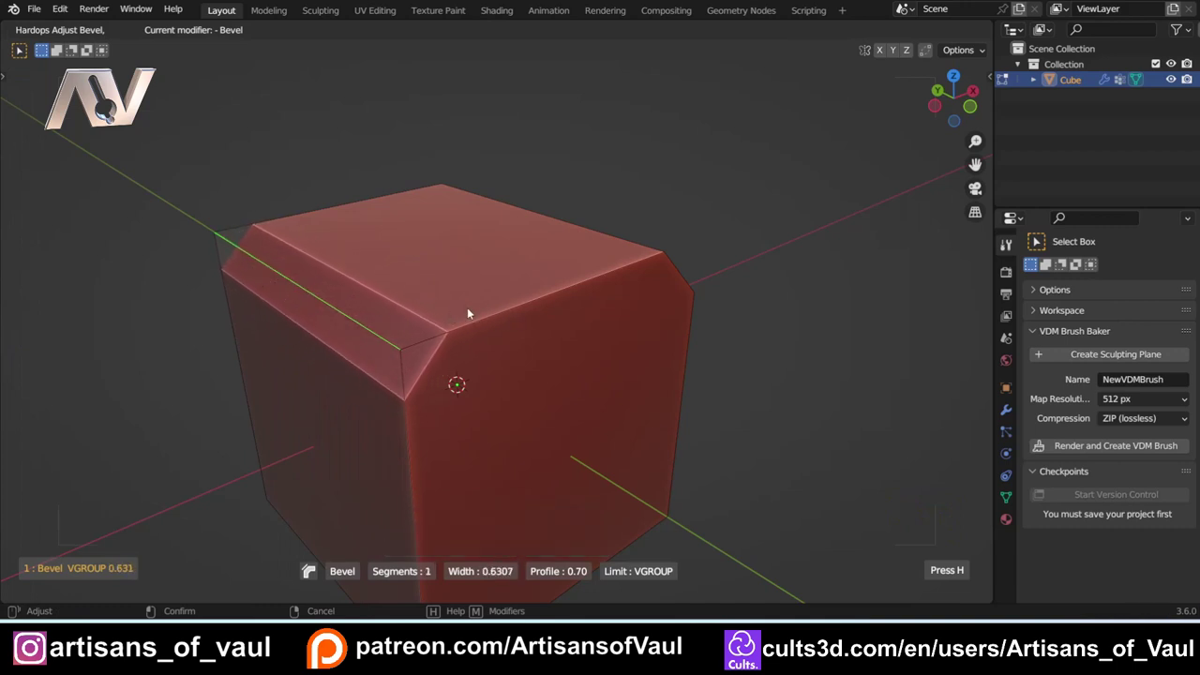
left_click(454, 312)
Step: Show the cube's modifiers, widen the properties area and expand the Bevel modifier's settings
middle_click_drag(493, 341, 596, 364)
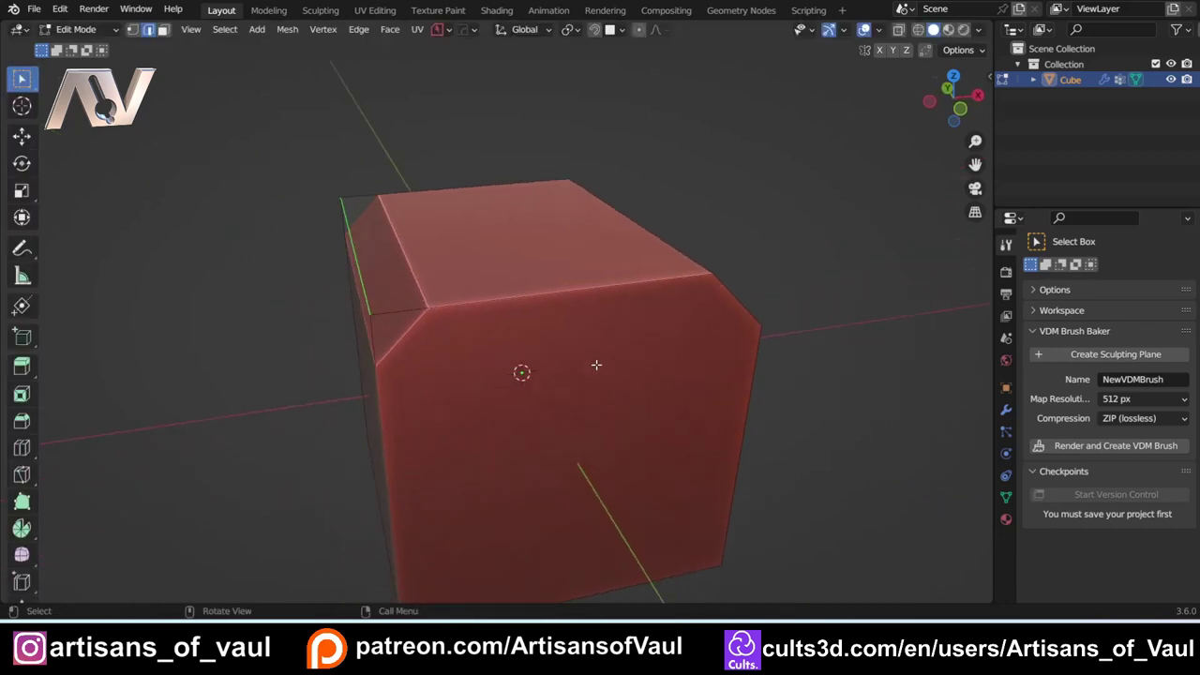
left_click(1005, 410)
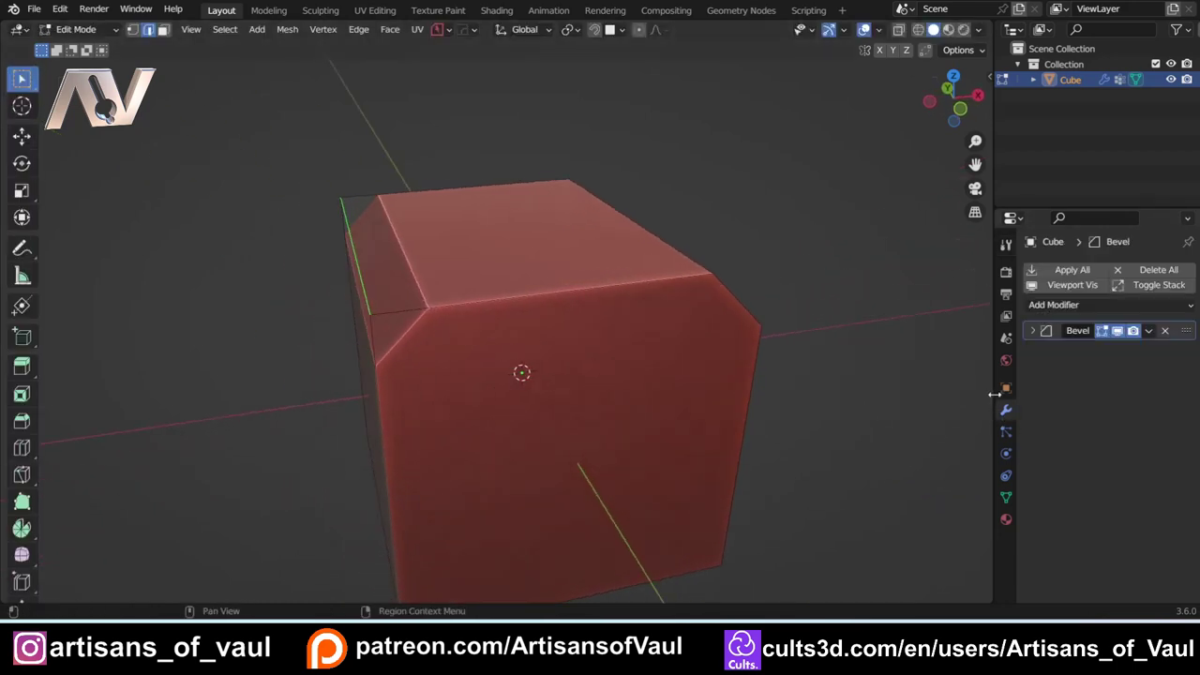
left_click_drag(995, 394, 837, 394)
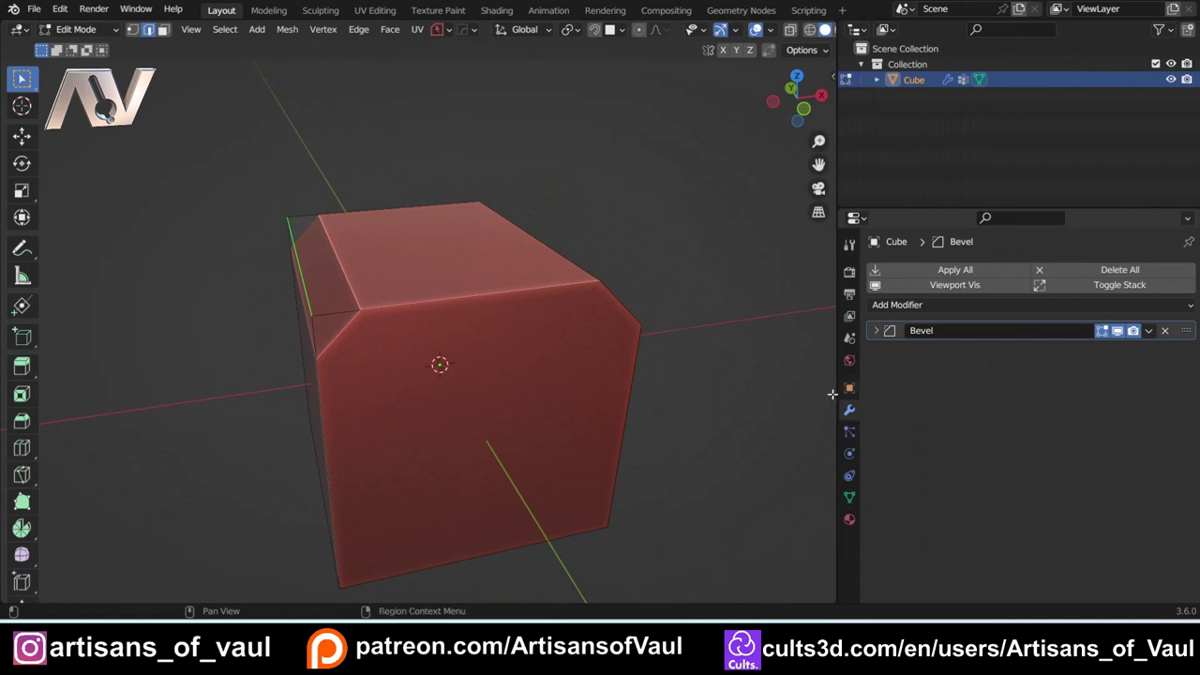
left_click(876, 331)
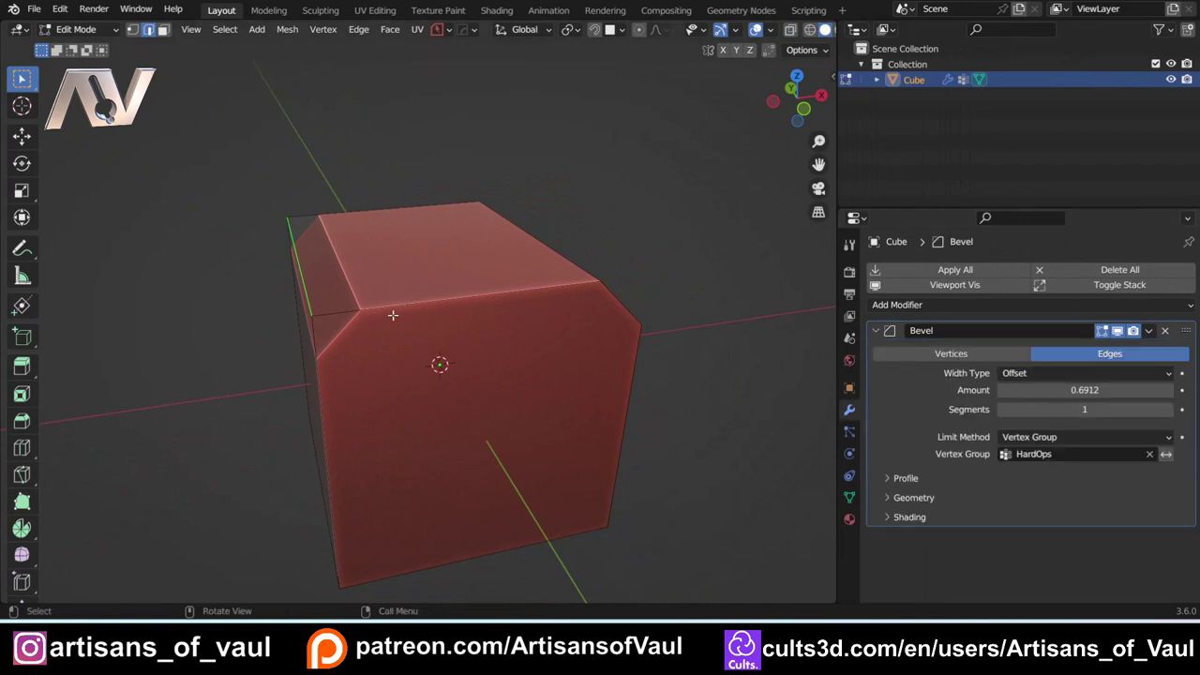
Step: Switch to vertex selection and set the Bevel modifier's amount to 0.7222
middle_click_drag(400, 329, 393, 337)
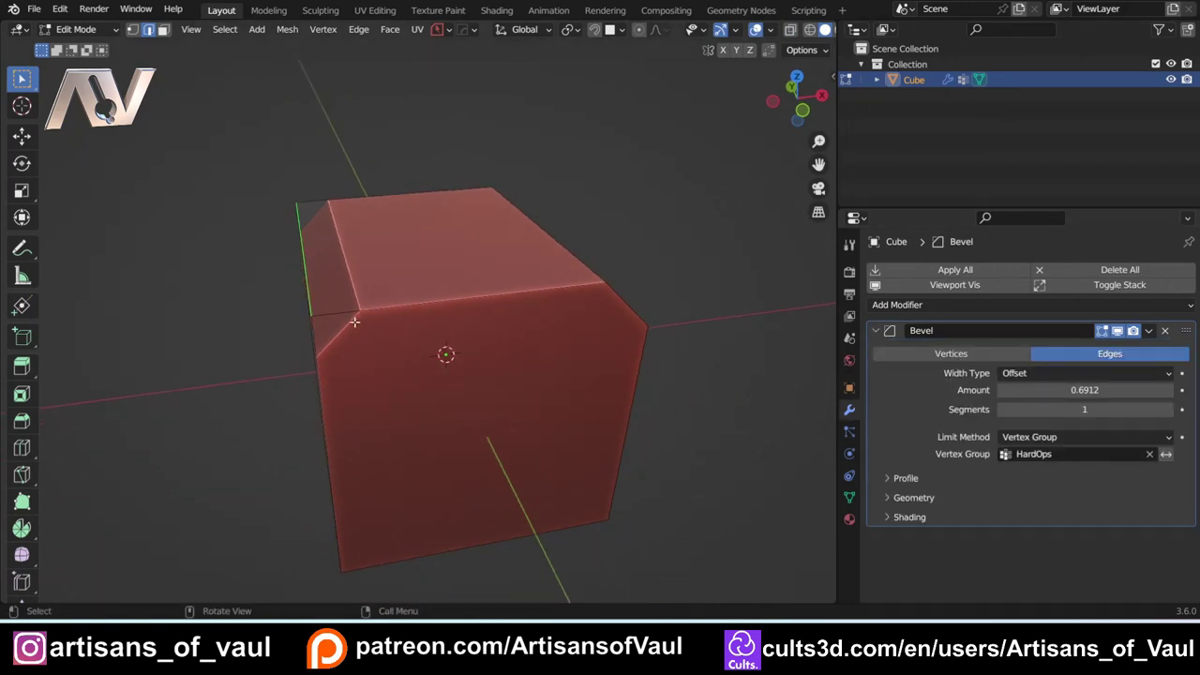
middle_click_drag(333, 313, 415, 341, "shift")
middle_click_drag(416, 341, 489, 328)
key("Tab")
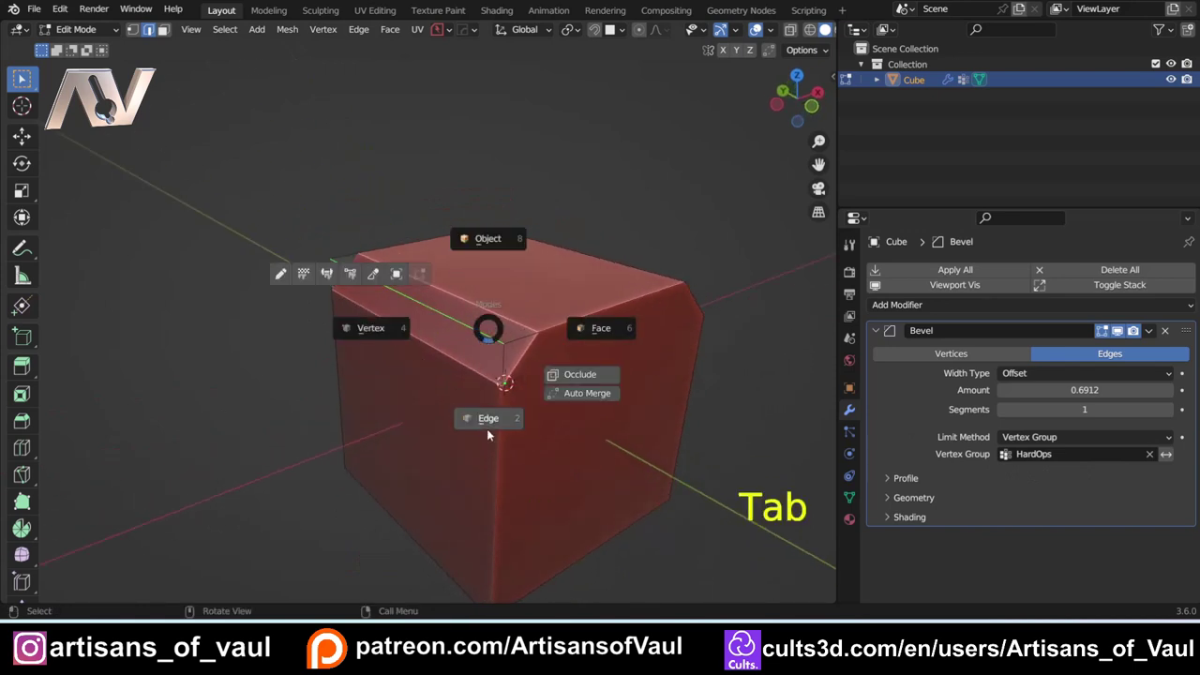
left_click(375, 330)
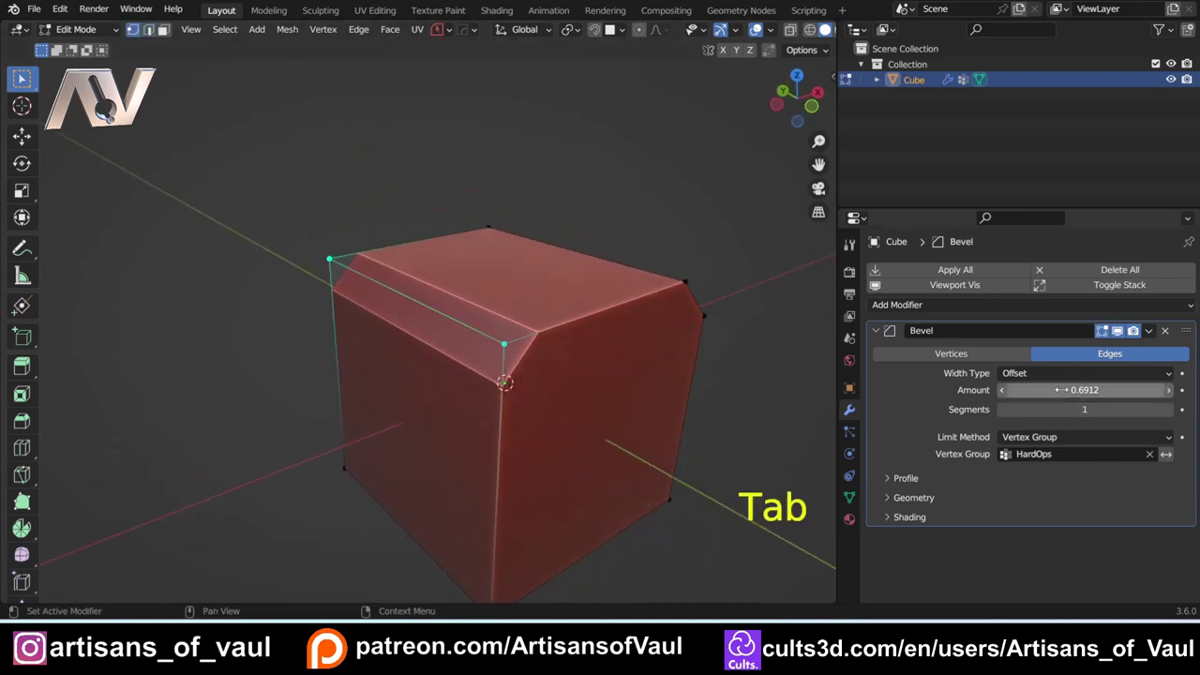
middle_click_drag(555, 356, 554, 388)
scroll(527, 390, "up", 2)
left_click_drag(1049, 390, 1067, 410)
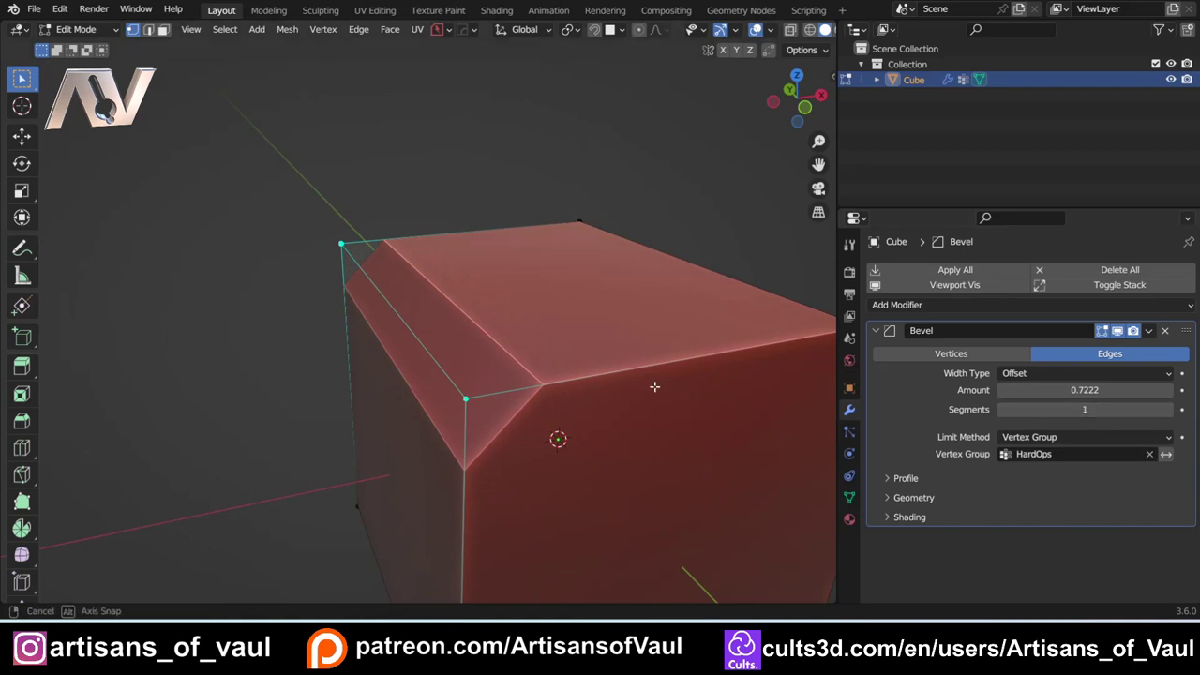
middle_click_drag(653, 386, 427, 294, "shift")
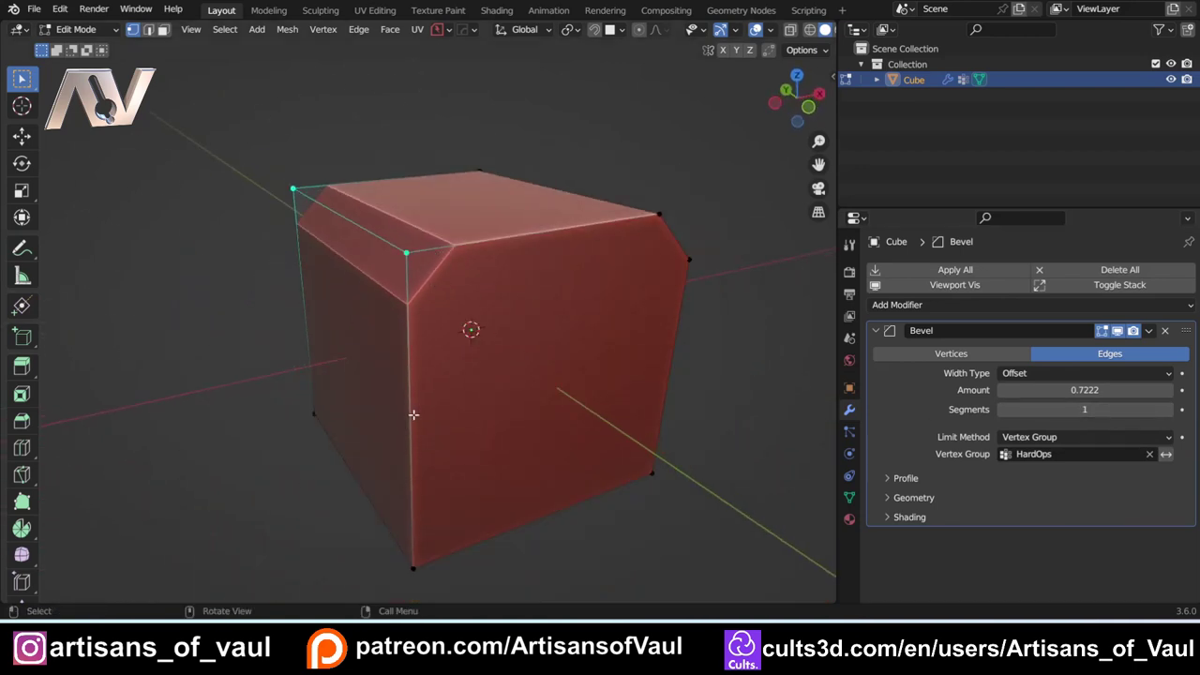
Step: Switch to edge selection and select the vertical edge beneath the modifier-bevelled top edge
key("Tab")
left_click(475, 503)
left_click(410, 403)
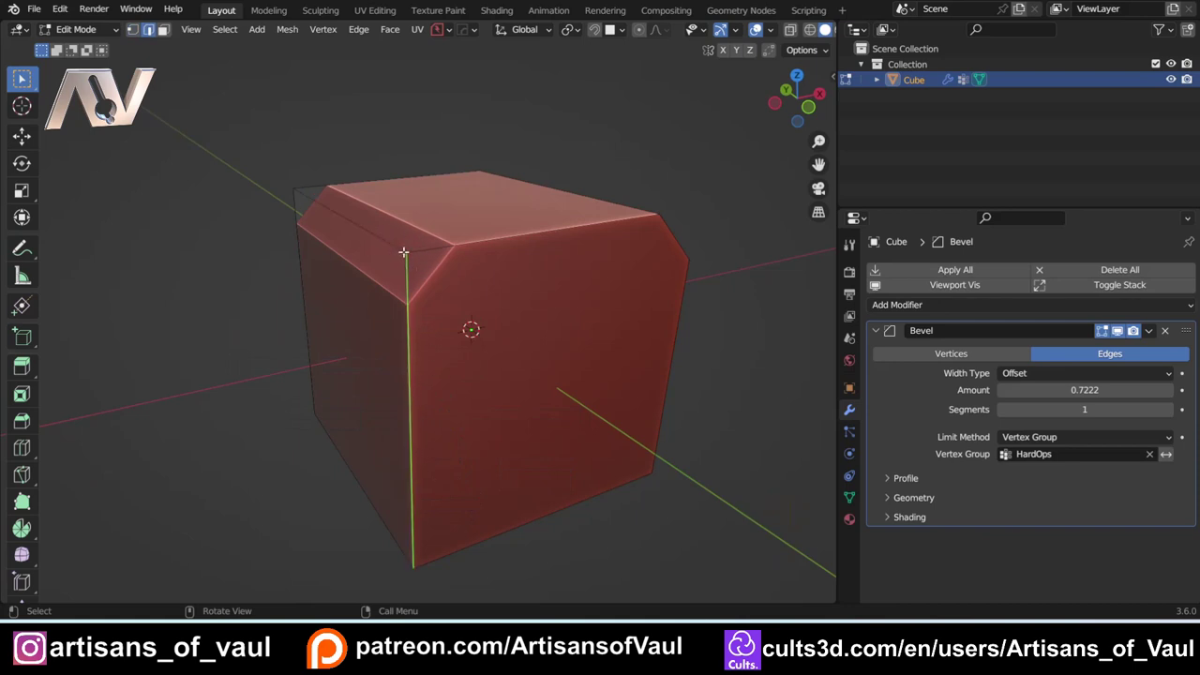
middle_click_drag(615, 297, 615, 329)
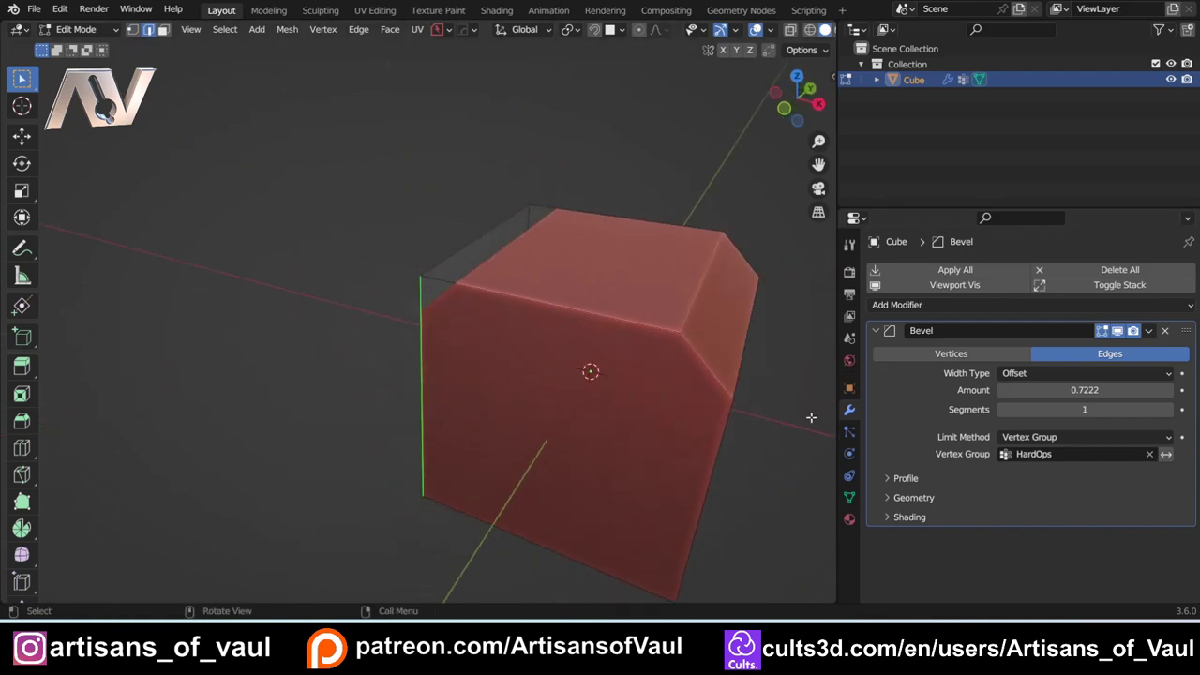
Step: Narrow the properties area and delete the cube's Bevel modifier
left_click_drag(834, 361, 991, 366)
middle_click_drag(736, 380, 681, 379, "shift")
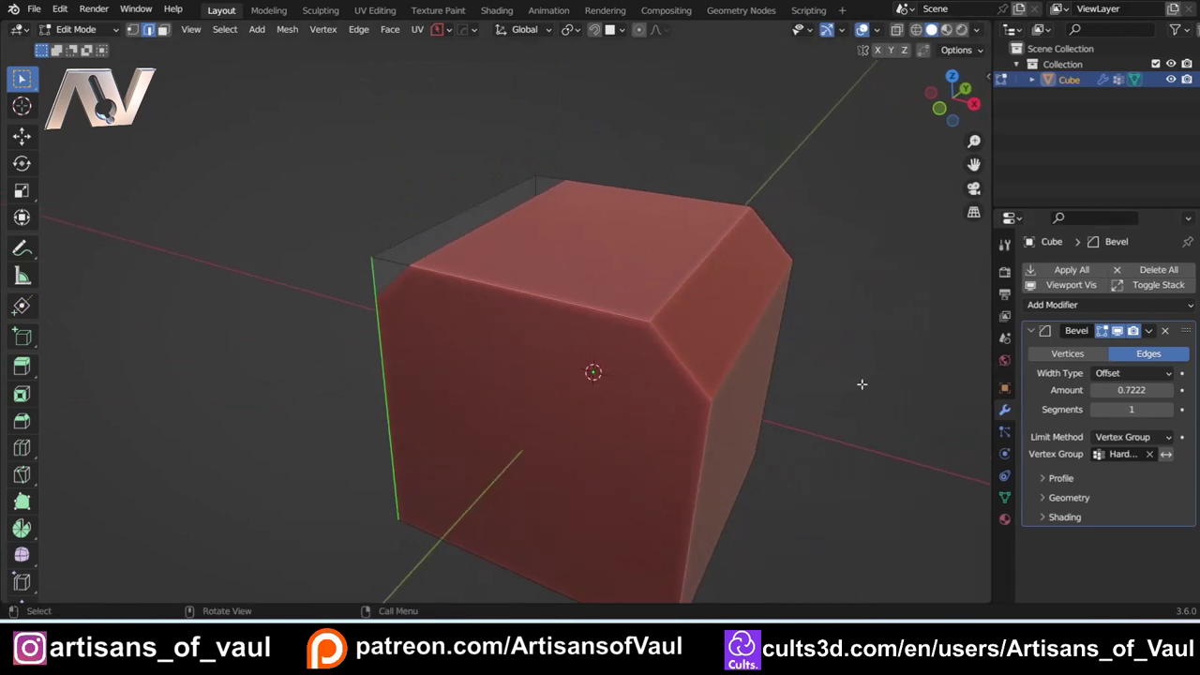
middle_click_drag(863, 385, 671, 477, "shift")
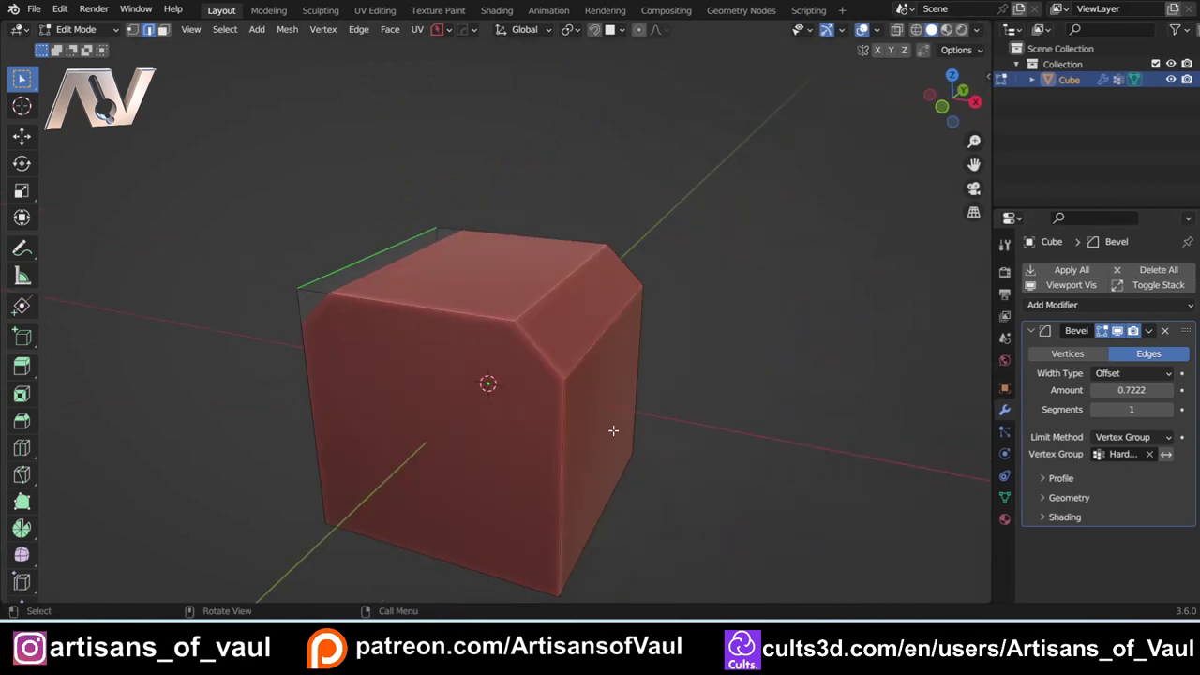
left_click(1165, 330)
middle_click_drag(591, 376, 630, 377)
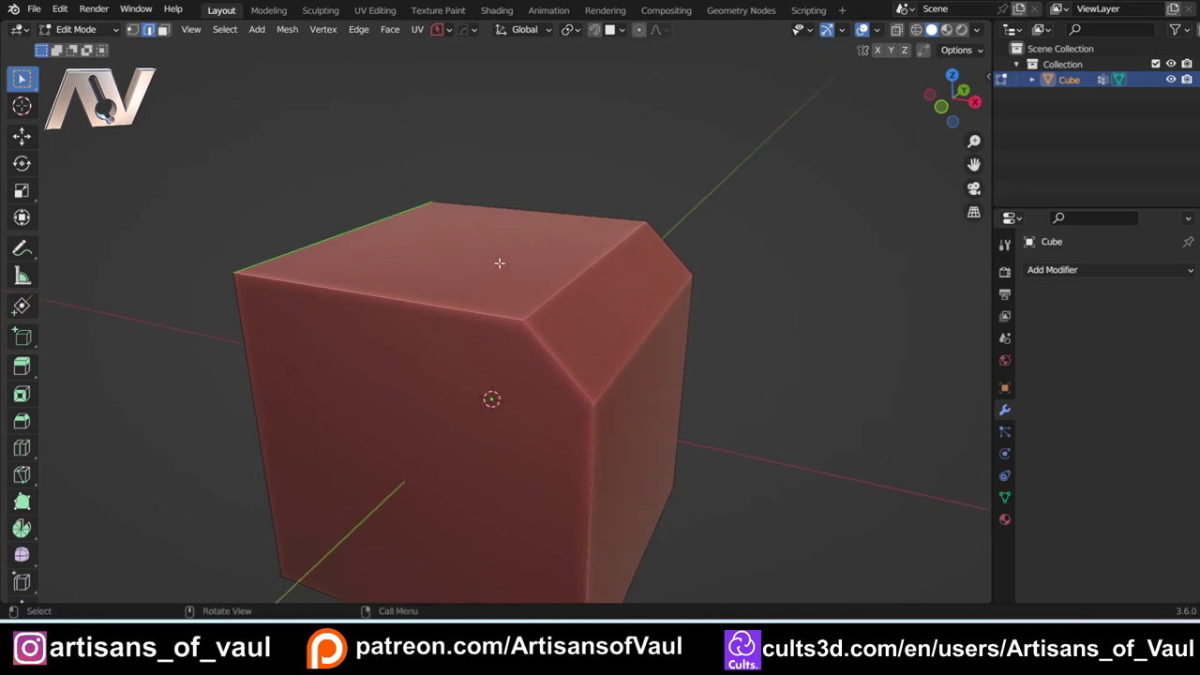
middle_click_drag(497, 287, 461, 288)
middle_click_drag(486, 285, 460, 279, "shift")
scroll(396, 282, "up", 2)
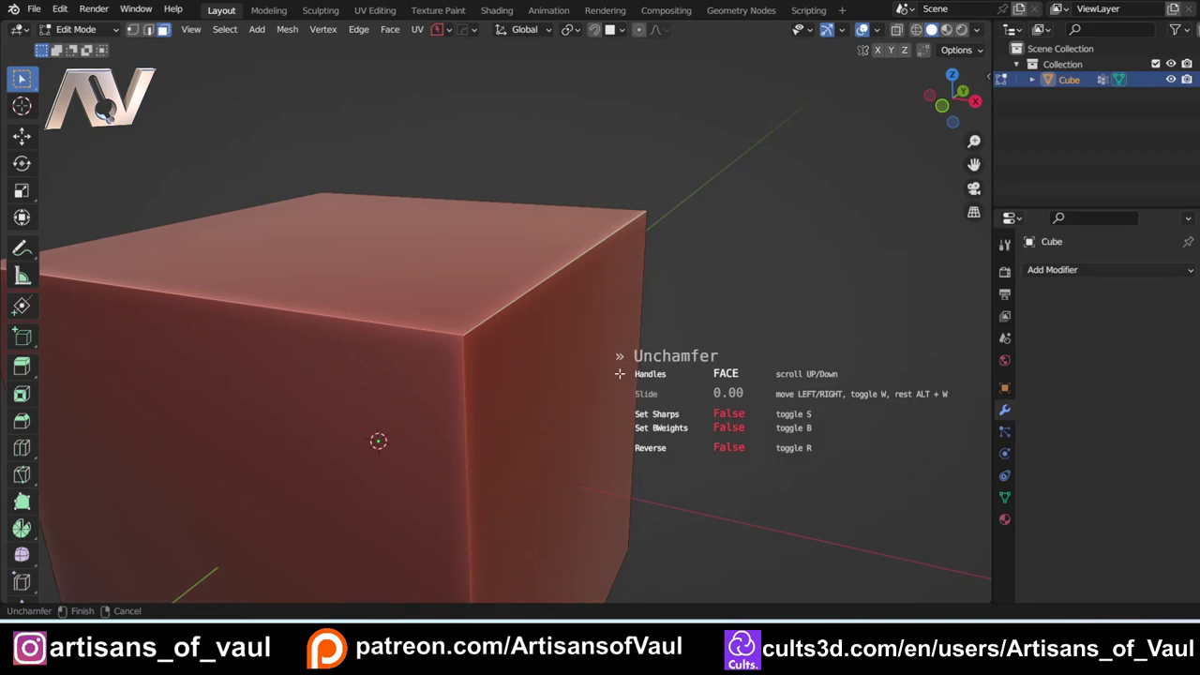
Step: In edge selection, bevel one top edge of the plain cube with 1 segment and a width of about 0.95
left_click(620, 373)
scroll(605, 347, "down", 3)
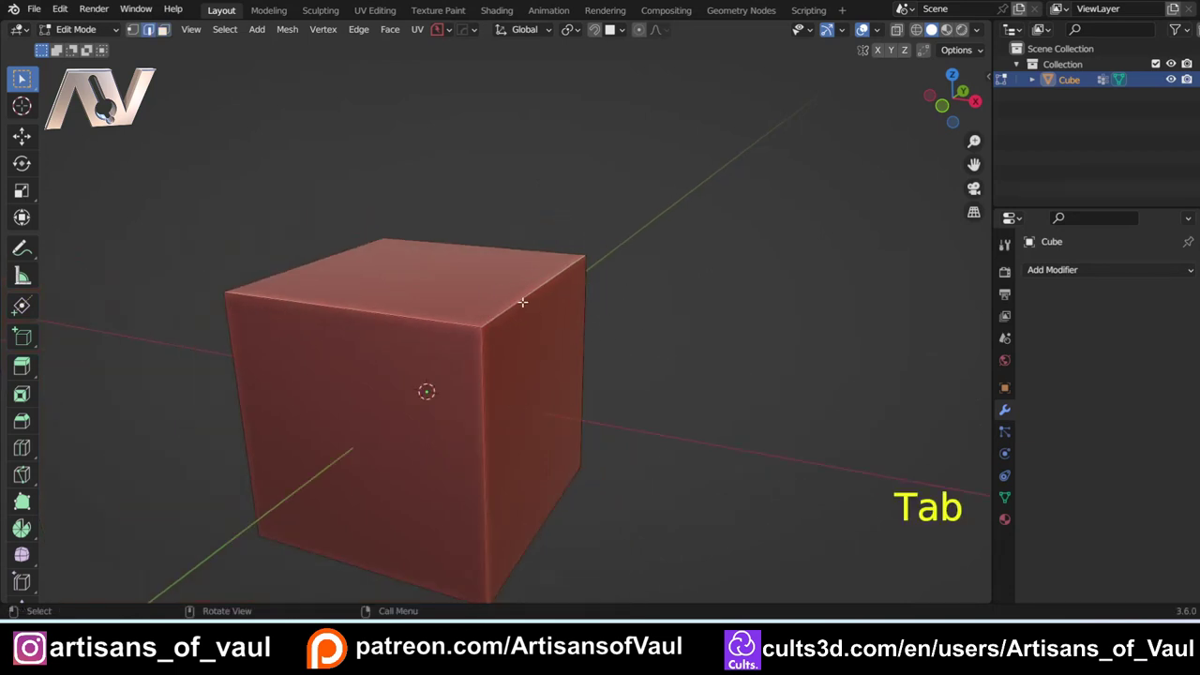
key("ctrl+b")
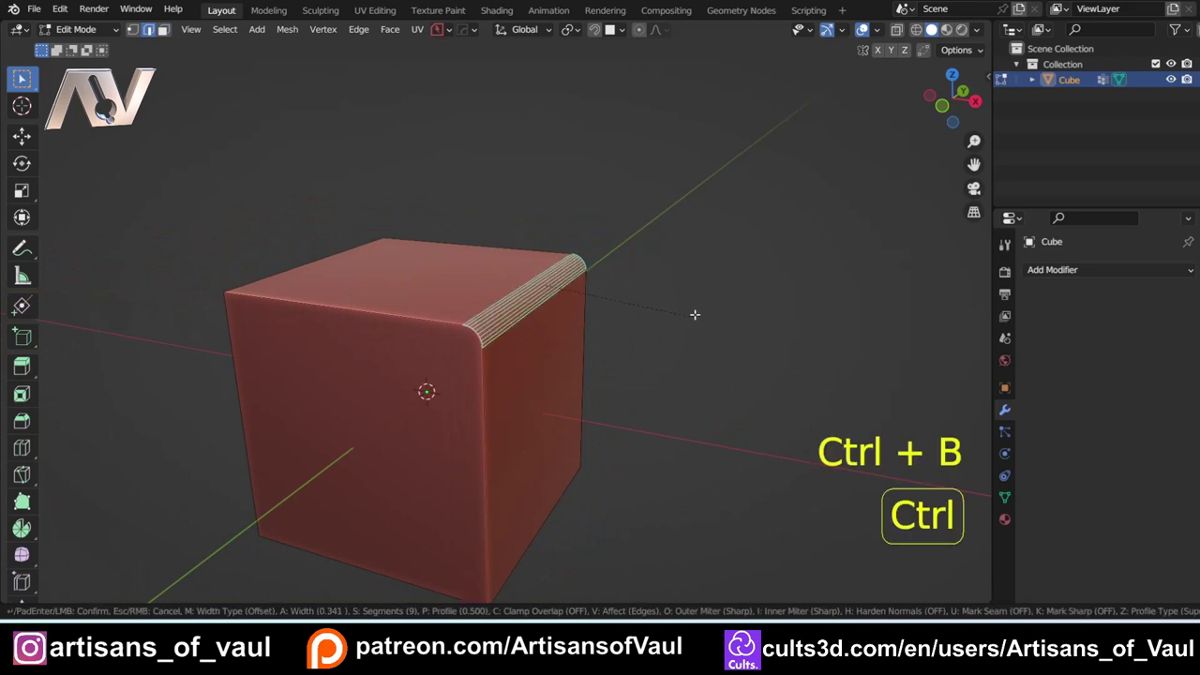
scroll(715, 310, "down", 3)
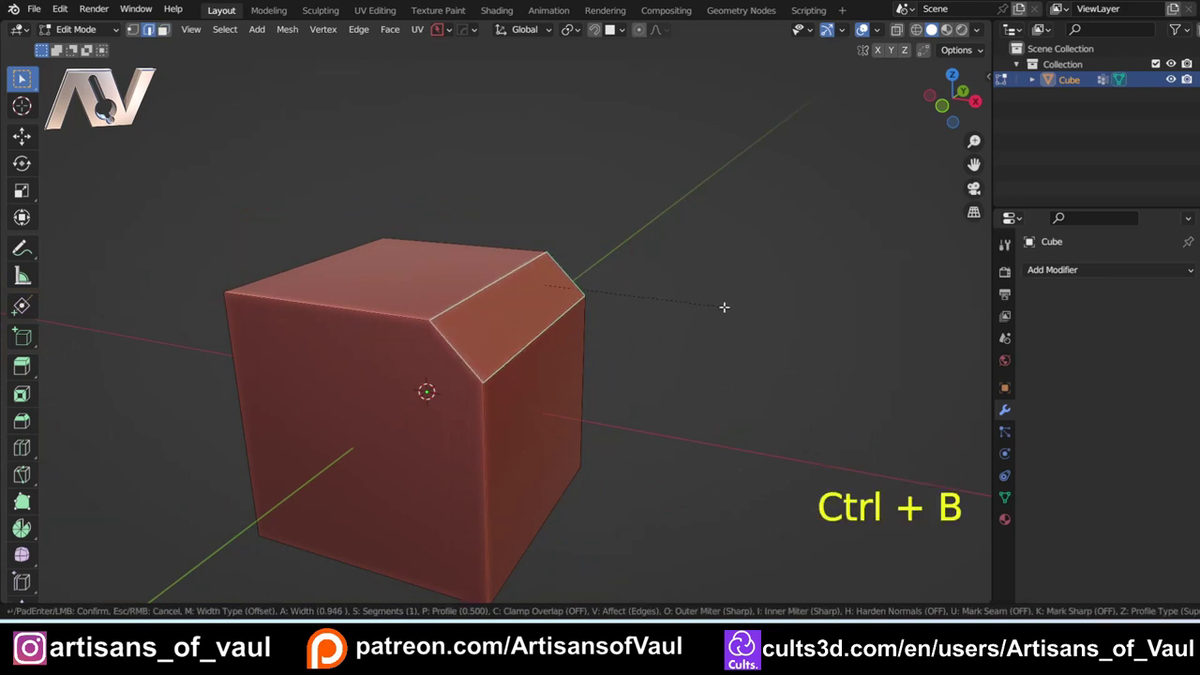
left_click(726, 307)
Step: Select the chamfer face in face mode and round it with MESHmachine's Fuse using 12 segments
scroll(528, 298, "up", 3)
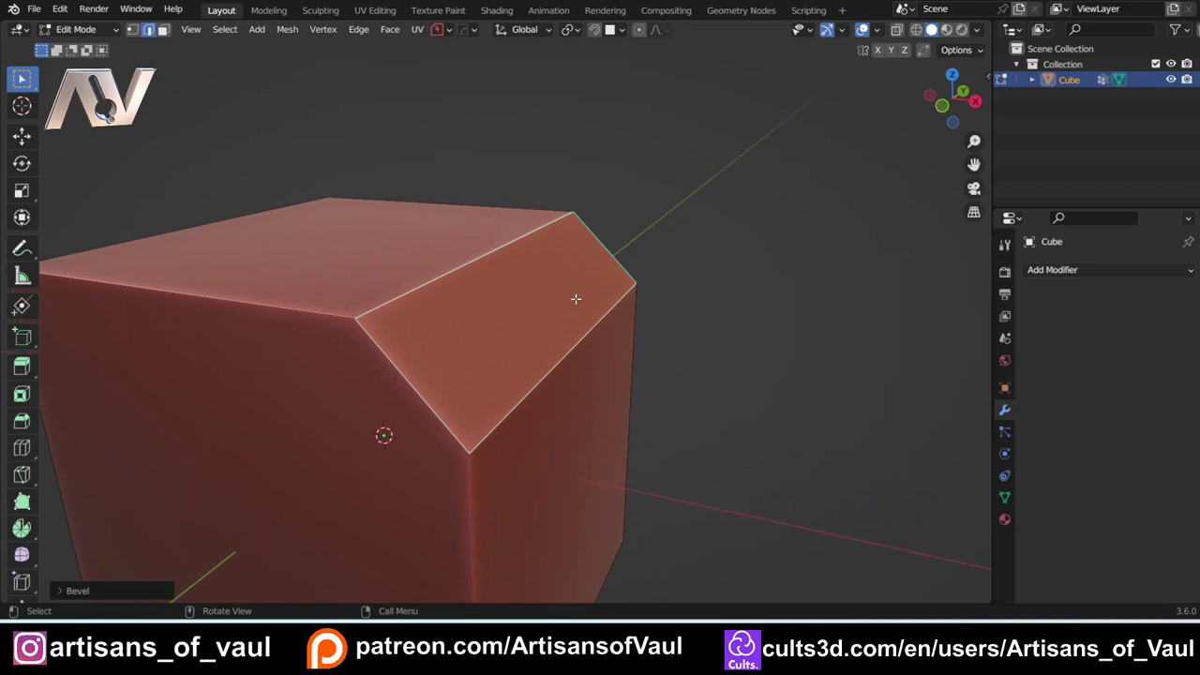
key("Tab")
left_click(690, 290)
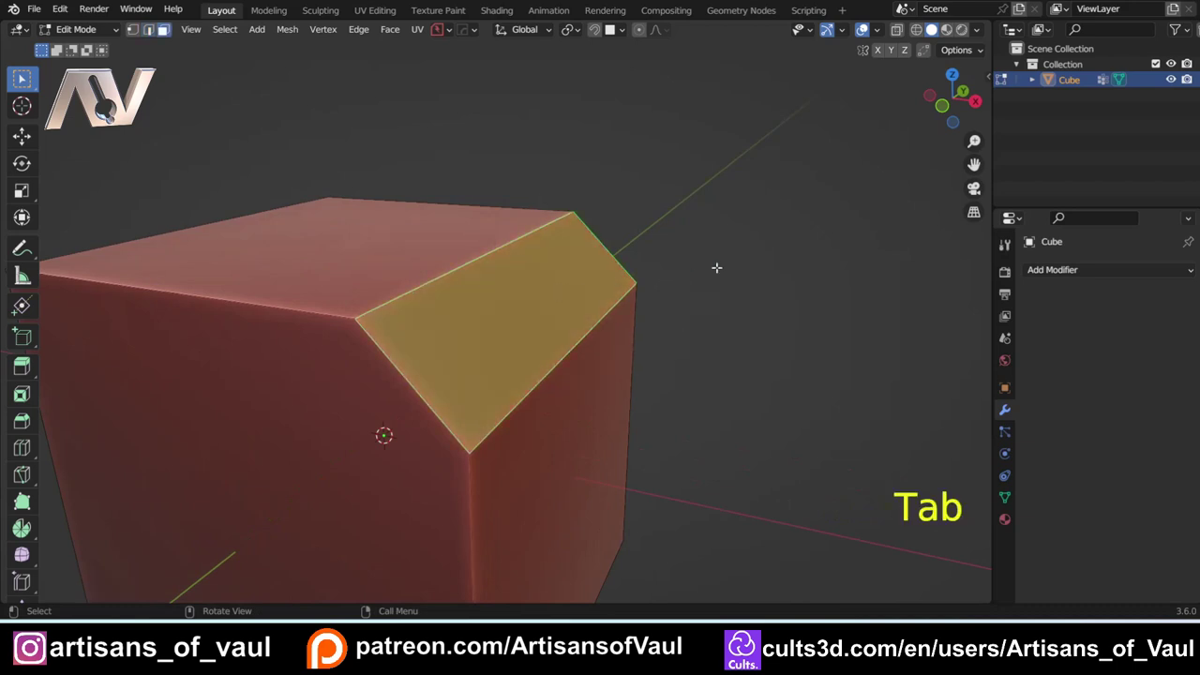
key("y")
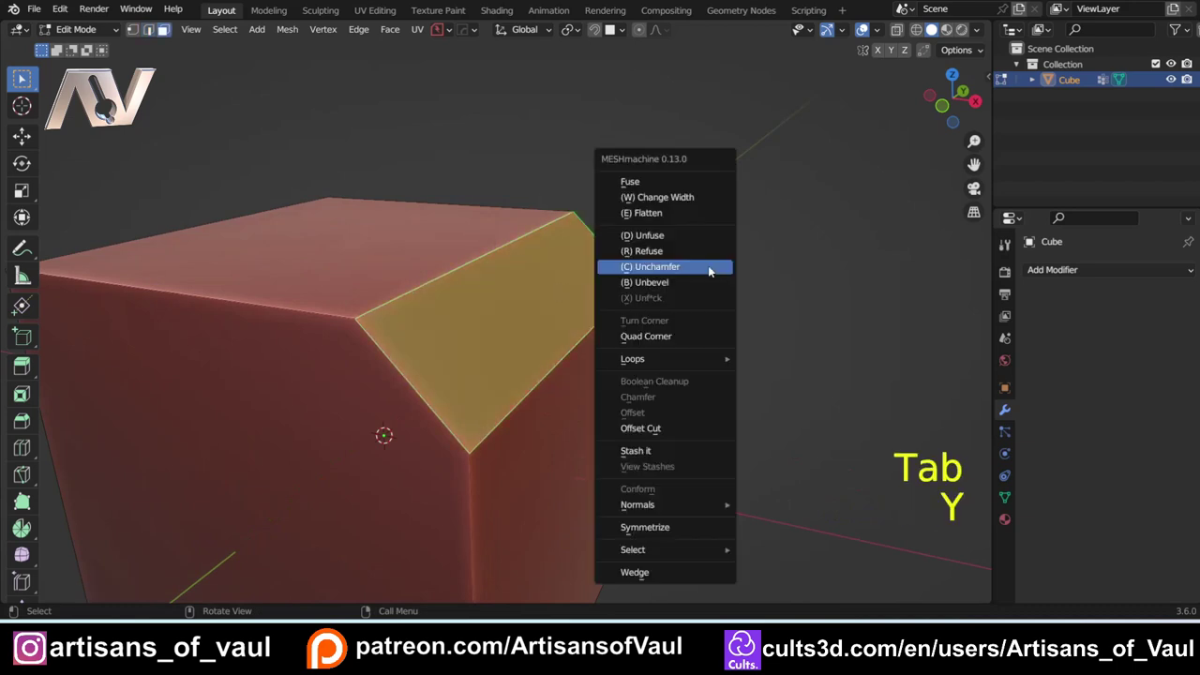
left_click(676, 184)
scroll(676, 182, "up", 4)
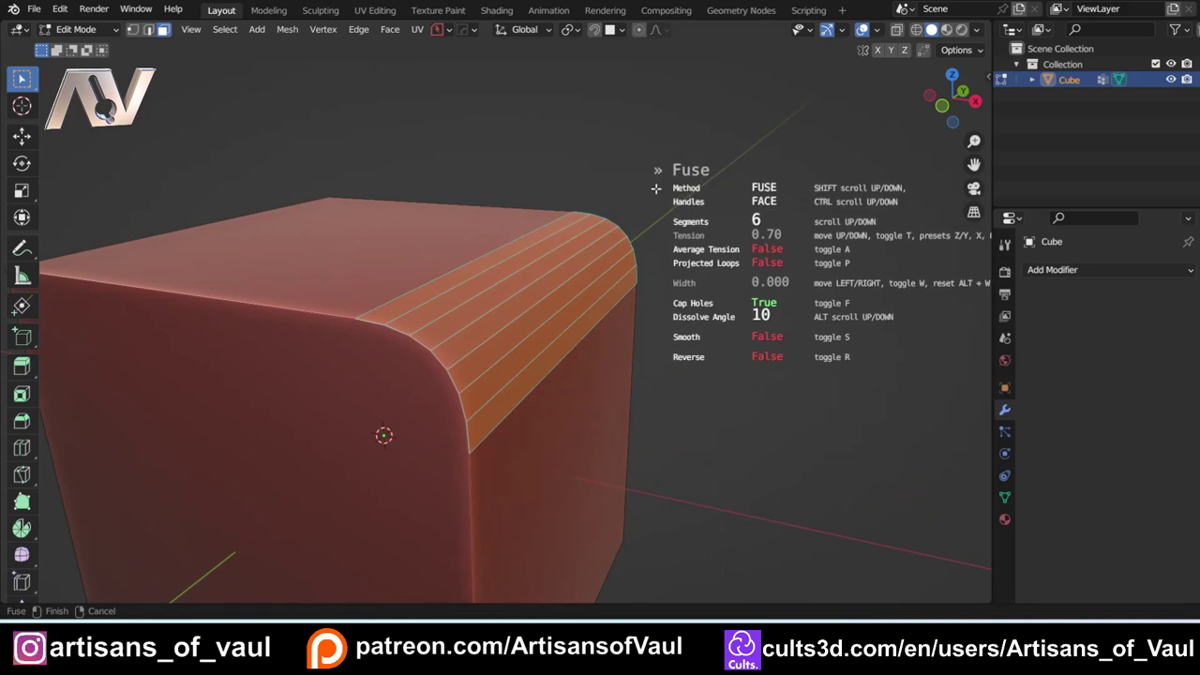
scroll(615, 335, "up", 4)
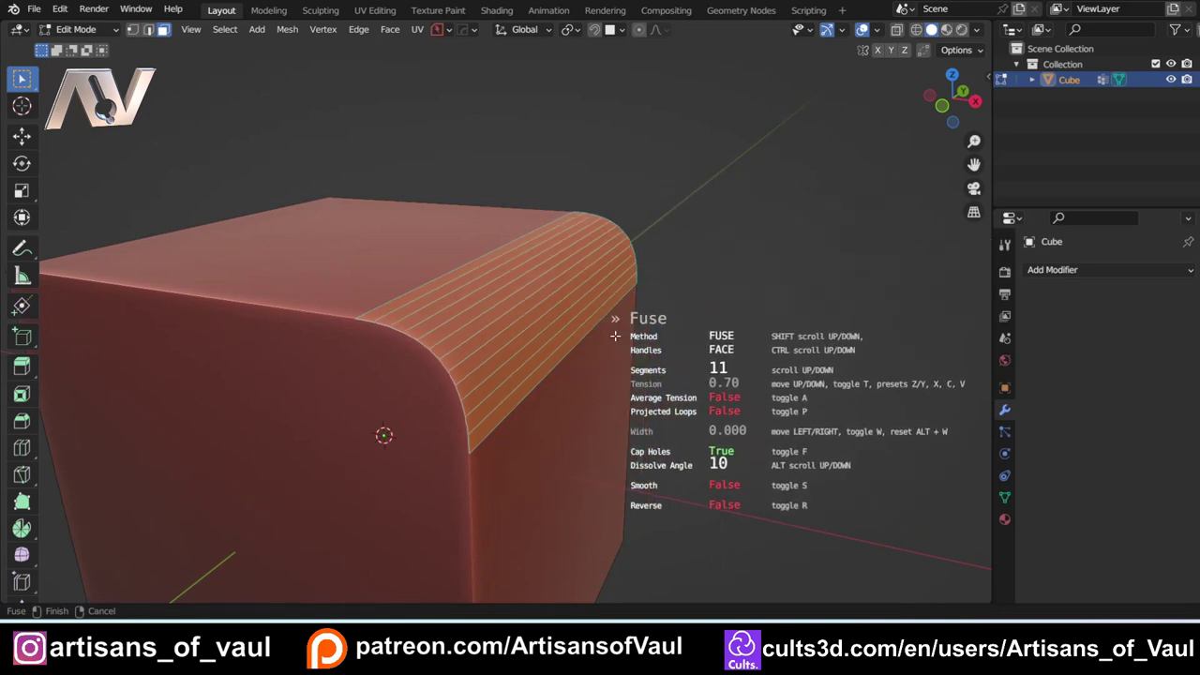
scroll(616, 335, "down", 9)
scroll(616, 336, "up", 6)
scroll(615, 336, "up", 1)
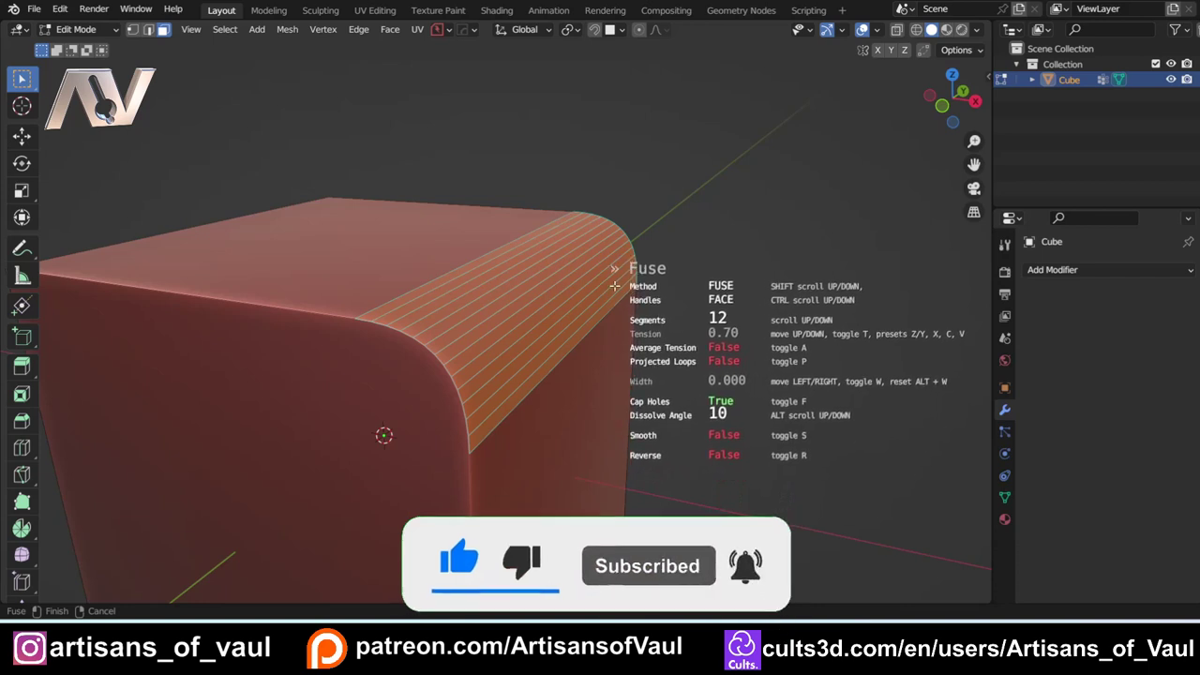
Step: Enable width adjustment in Fuse, try a width of about 0.43 and finish the fillet
key("w")
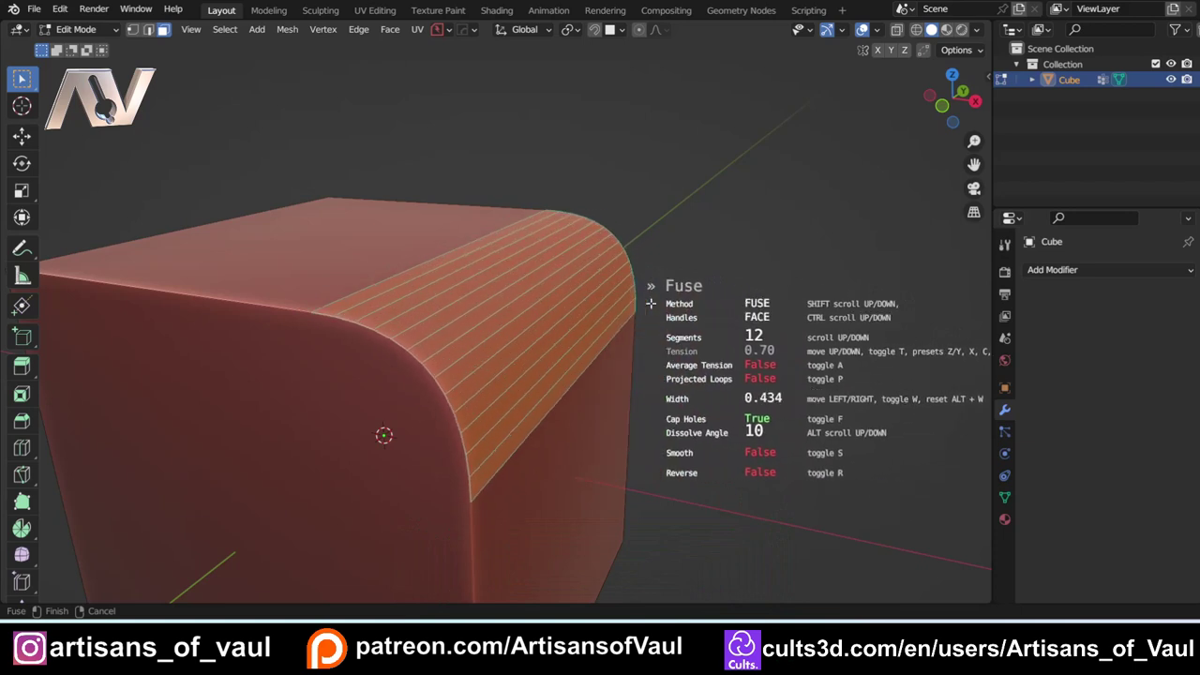
key("y")
left_click(568, 294)
Step: Edit the fillet with MESHmachine's Refuse, keeping 12 segments and widening it by about 0.46
key("y")
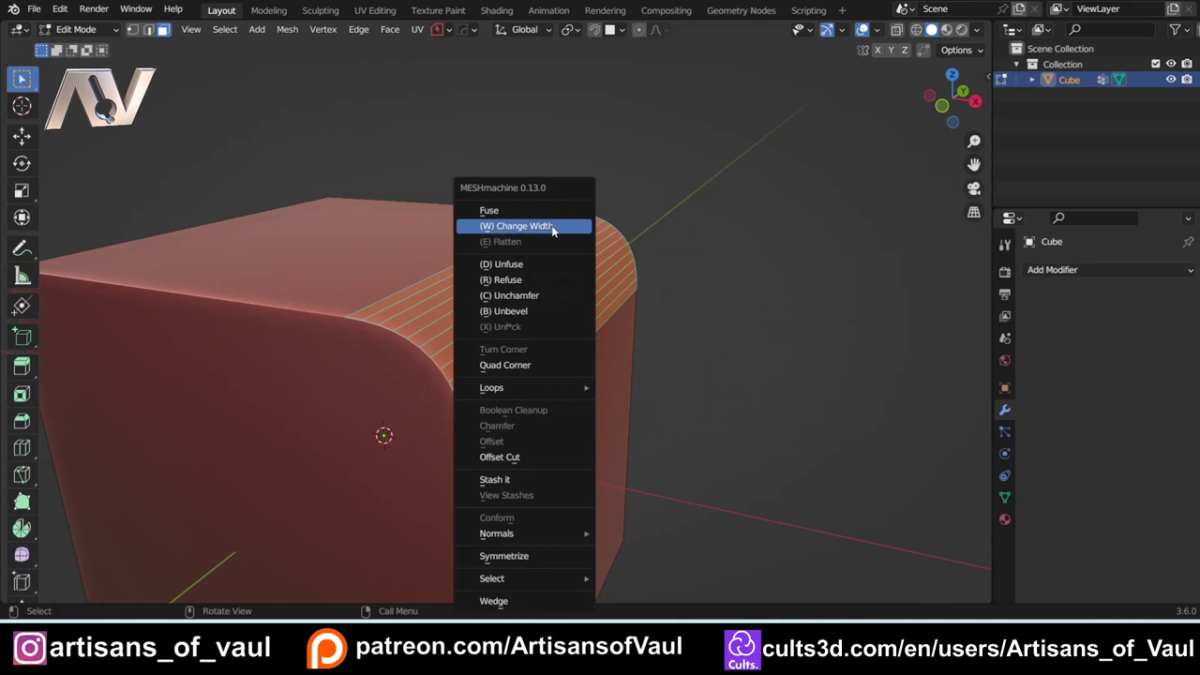
left_click(504, 280)
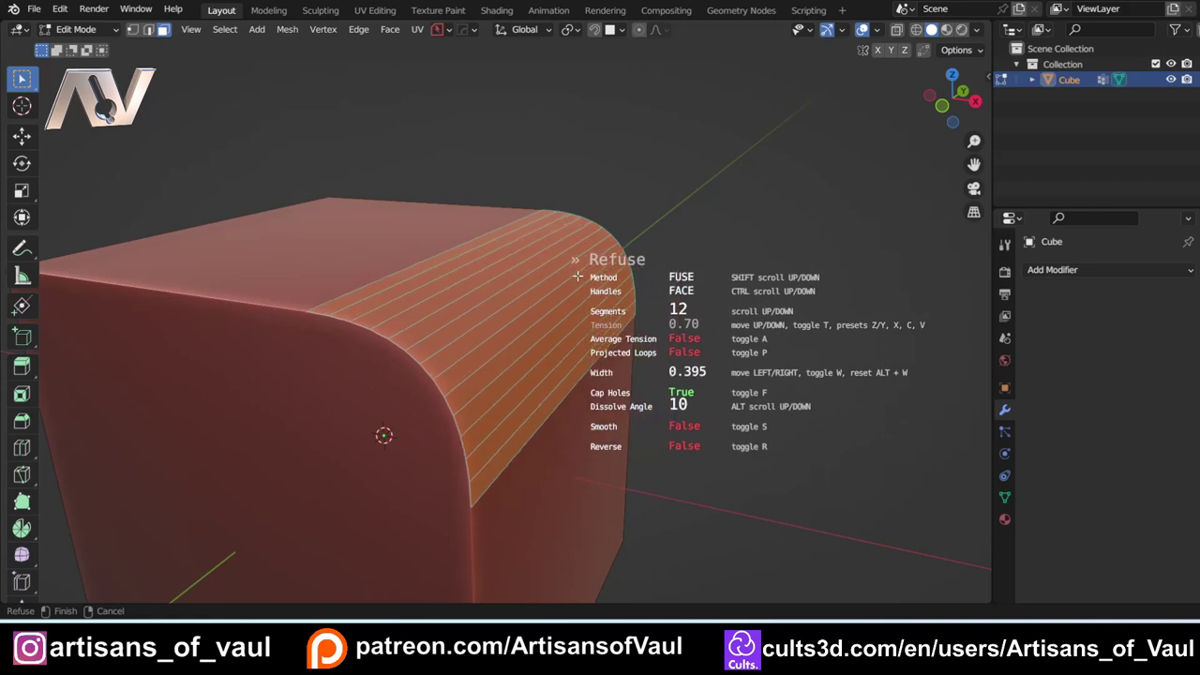
key("w")
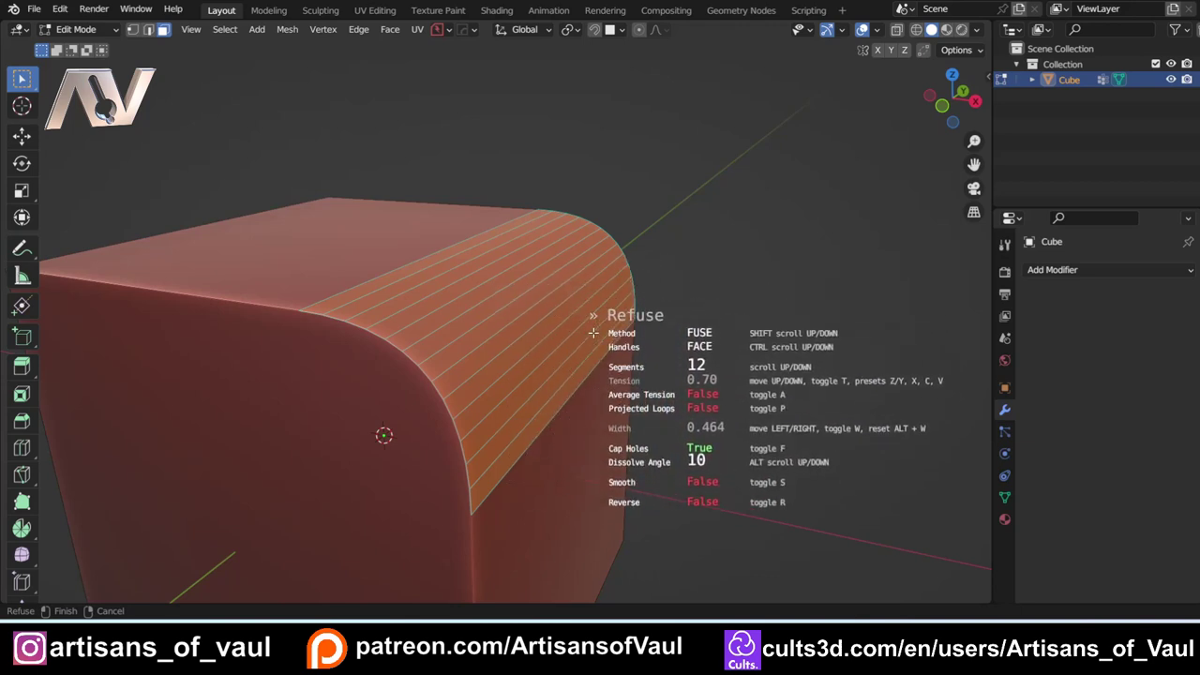
left_click(510, 327)
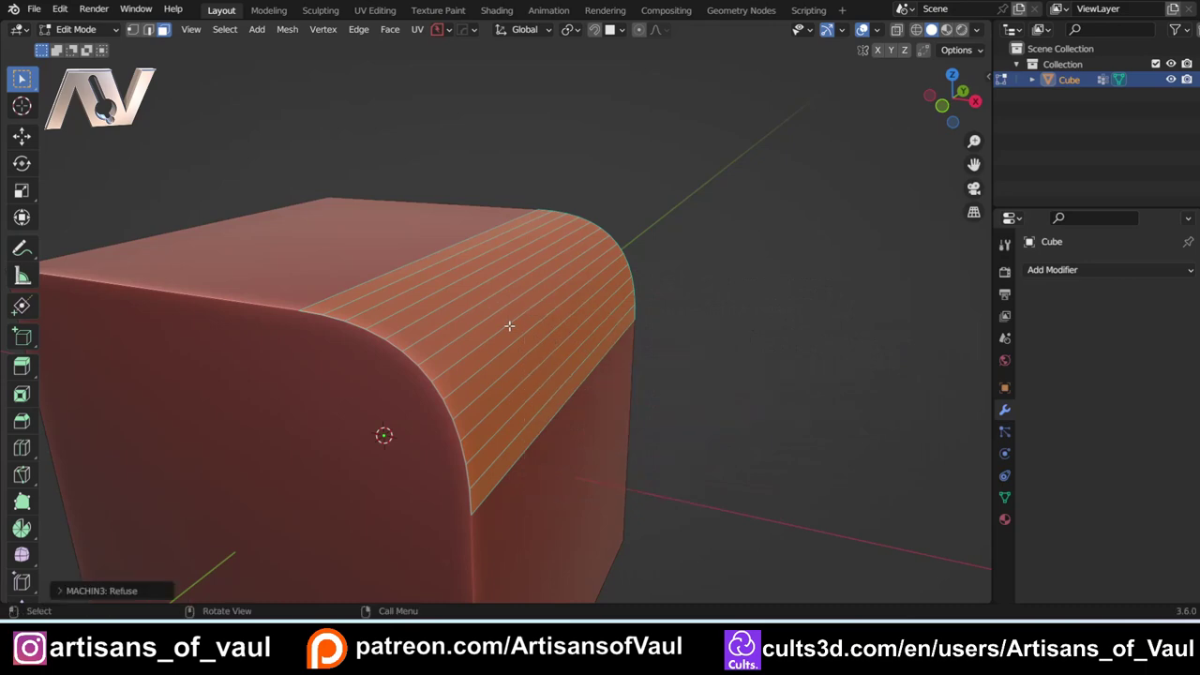
Step: Try MESHmachine's Unfuse on the rounded fillet faces and cancel the operation
scroll(509, 327, "down", 3)
middle_click_drag(509, 327, 457, 368)
scroll(394, 325, "up", 2)
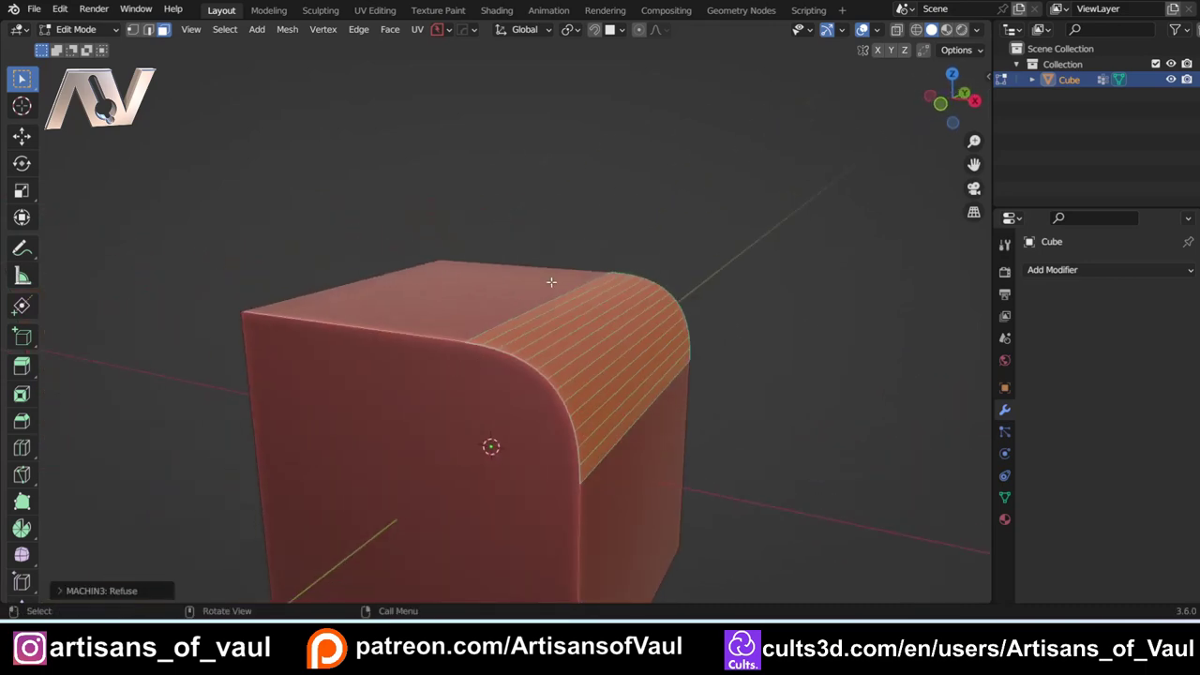
key("y")
left_click(506, 267)
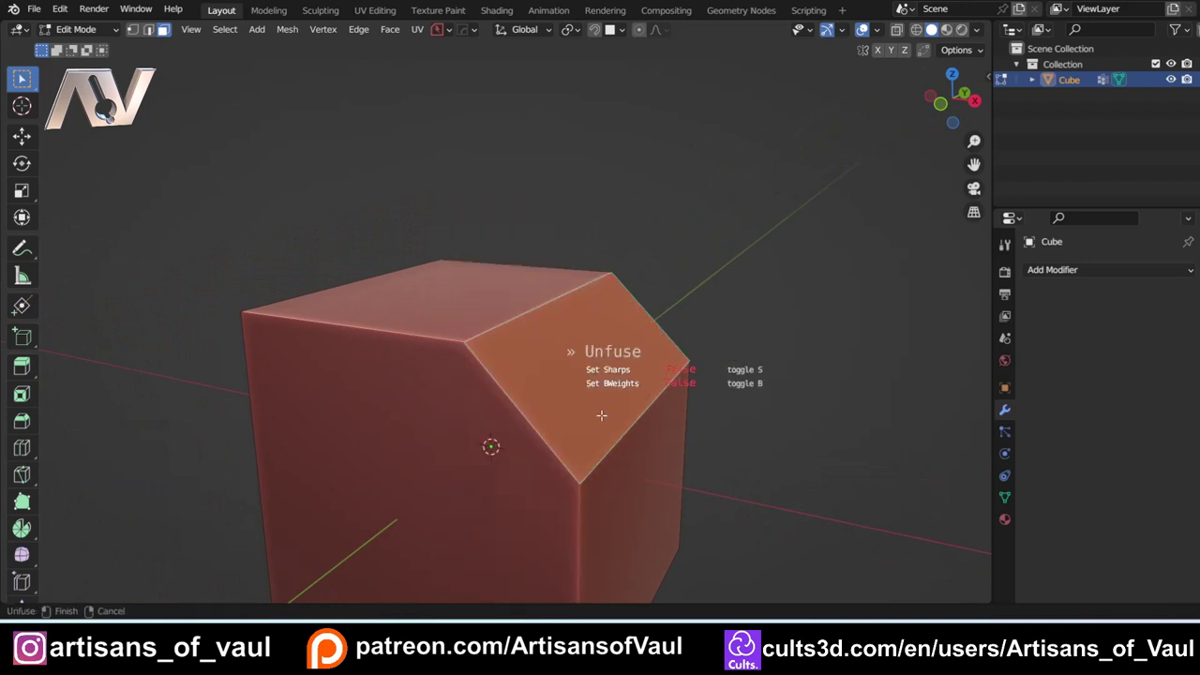
right_click(598, 423)
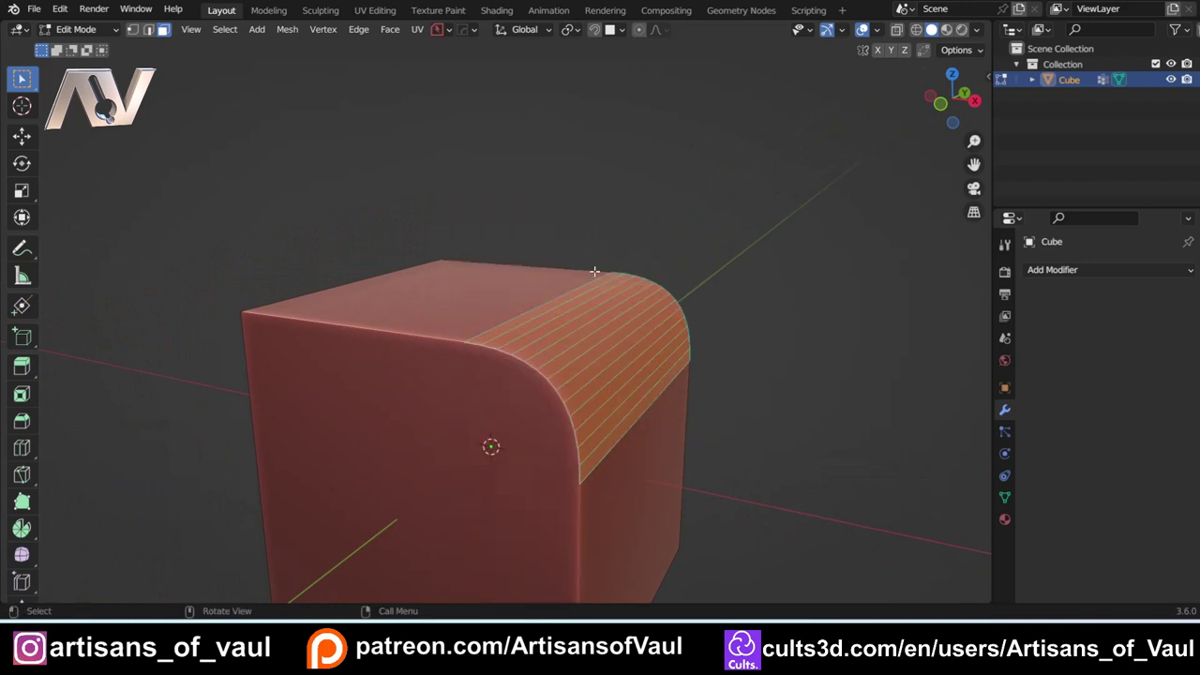
Step: Remove the fillet from the cube with MESHmachine's Unbevel
key("y")
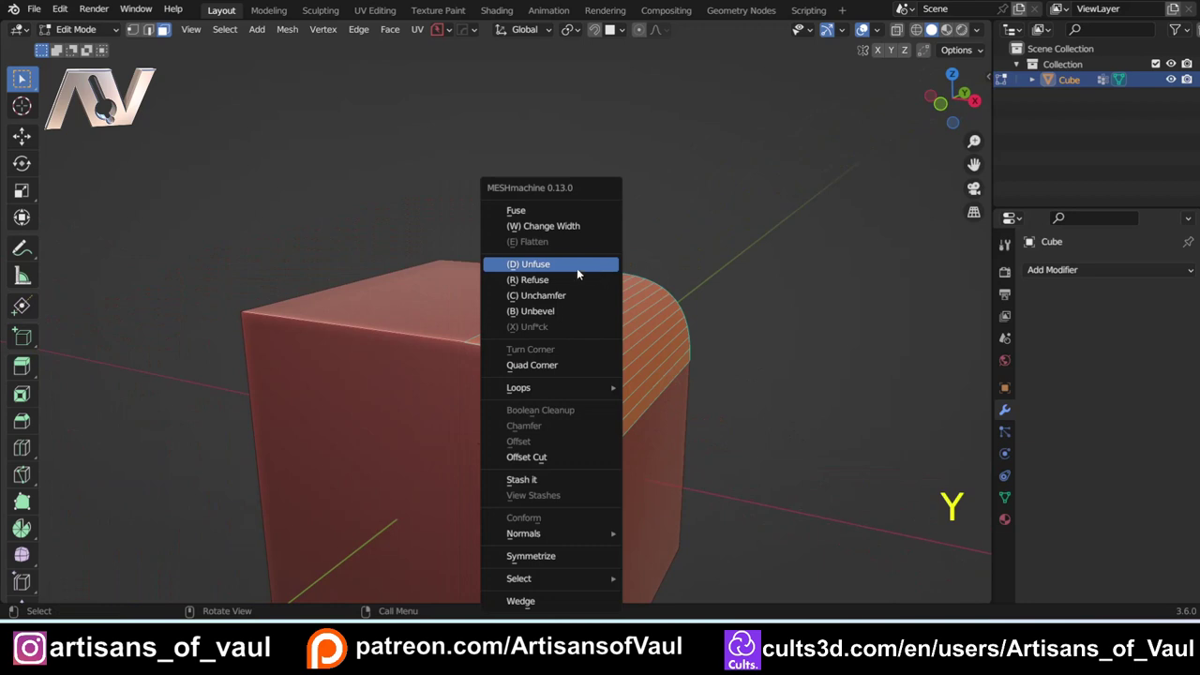
left_click(539, 312)
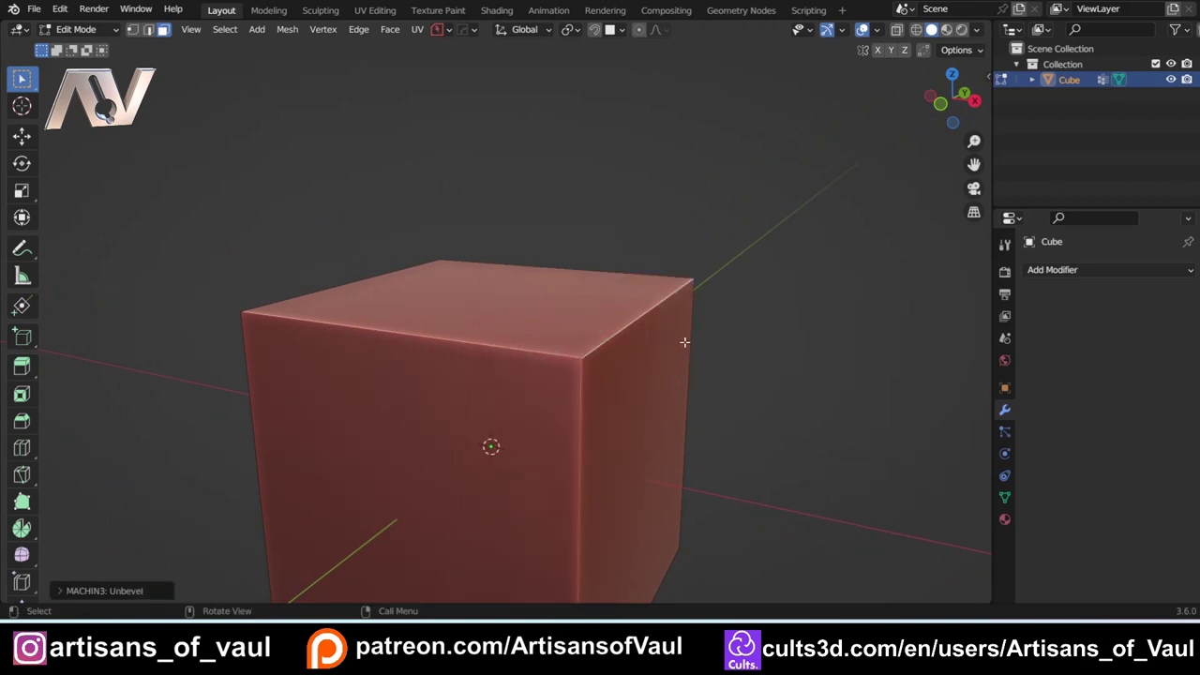
middle_click_drag(685, 342, 581, 353)
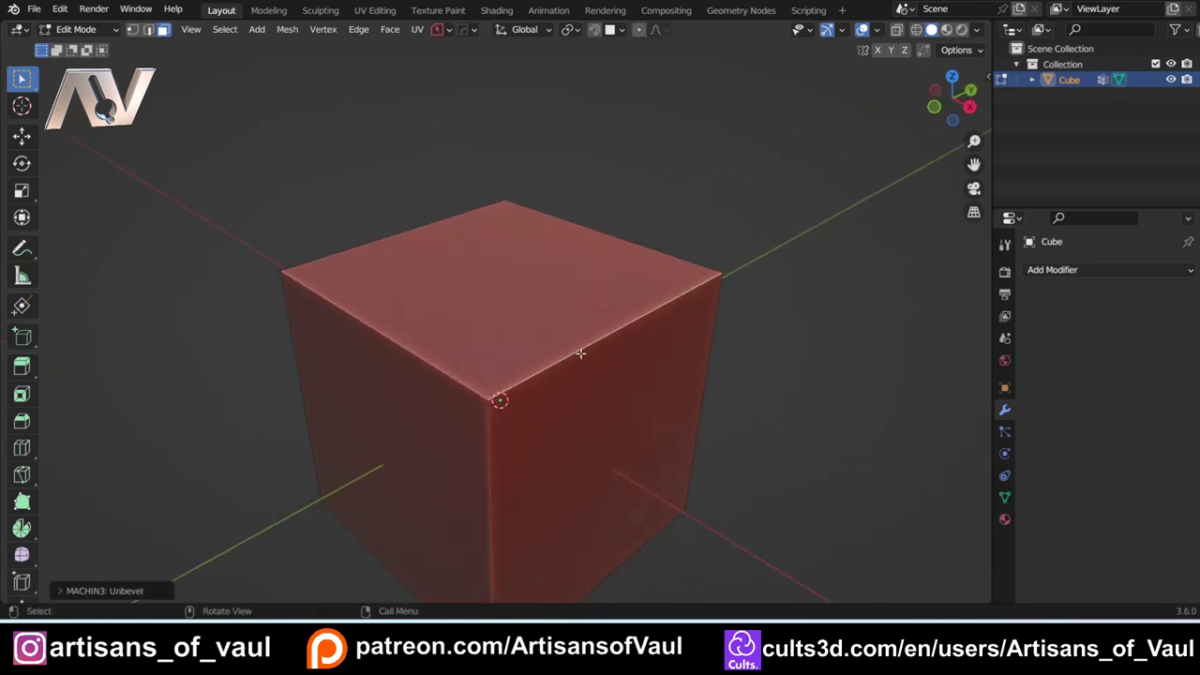
Step: Bevel the top face's edges together with the cube's vertical edges using 1 segment and a width of about 0.84
middle_click_drag(536, 366, 575, 289)
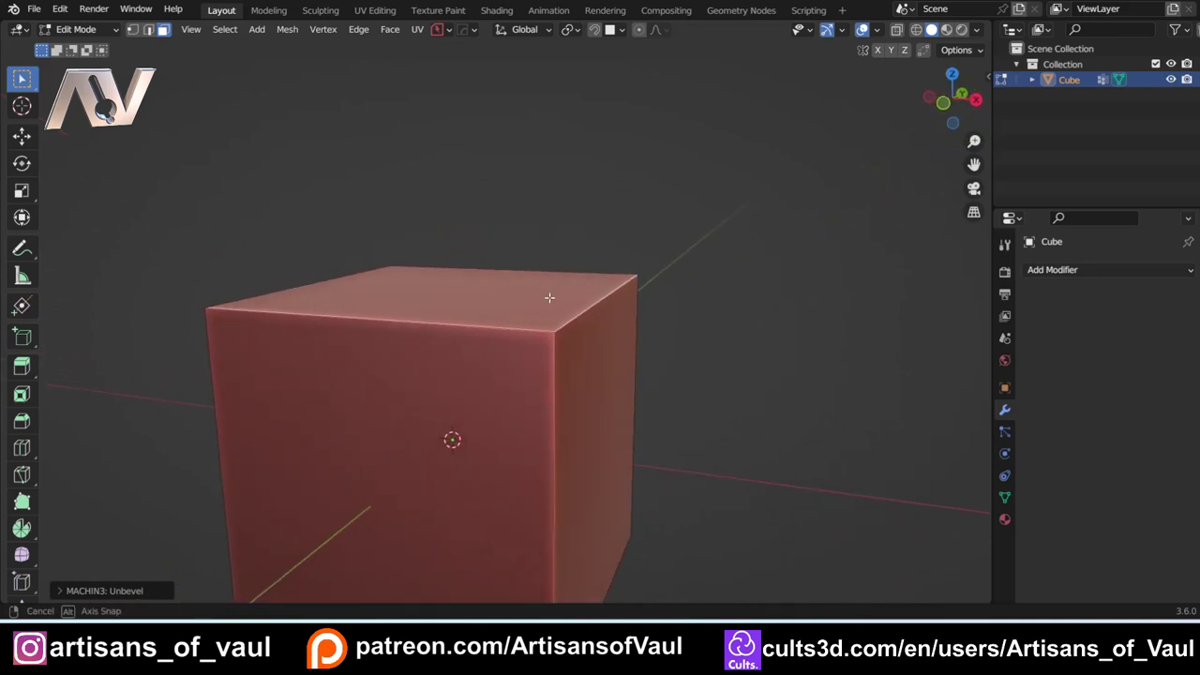
middle_click_drag(556, 293, 527, 324)
left_click(409, 324, "shift")
key("Tab")
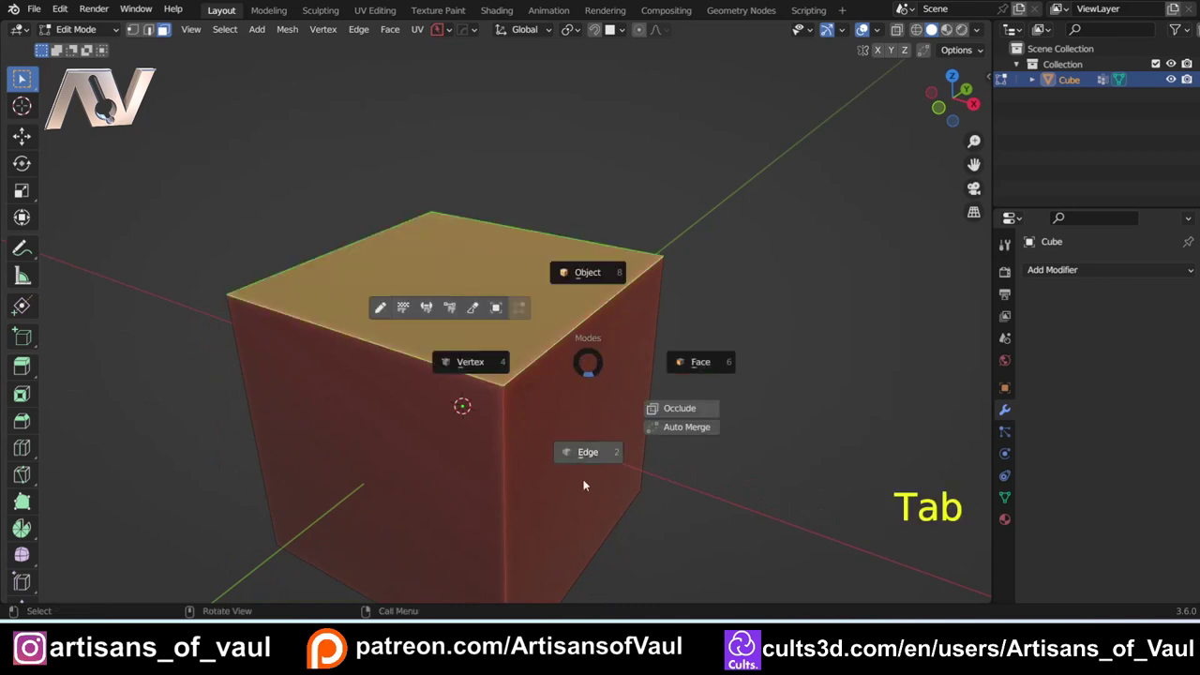
left_click(585, 473)
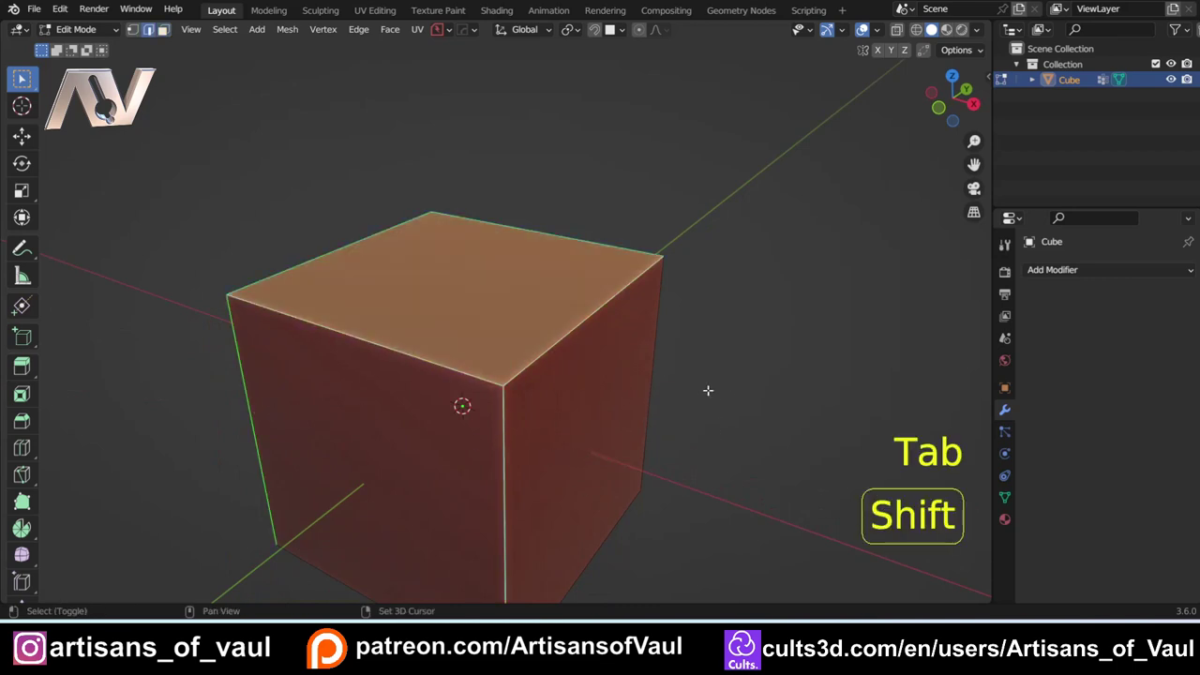
middle_click_drag(626, 401, 664, 301)
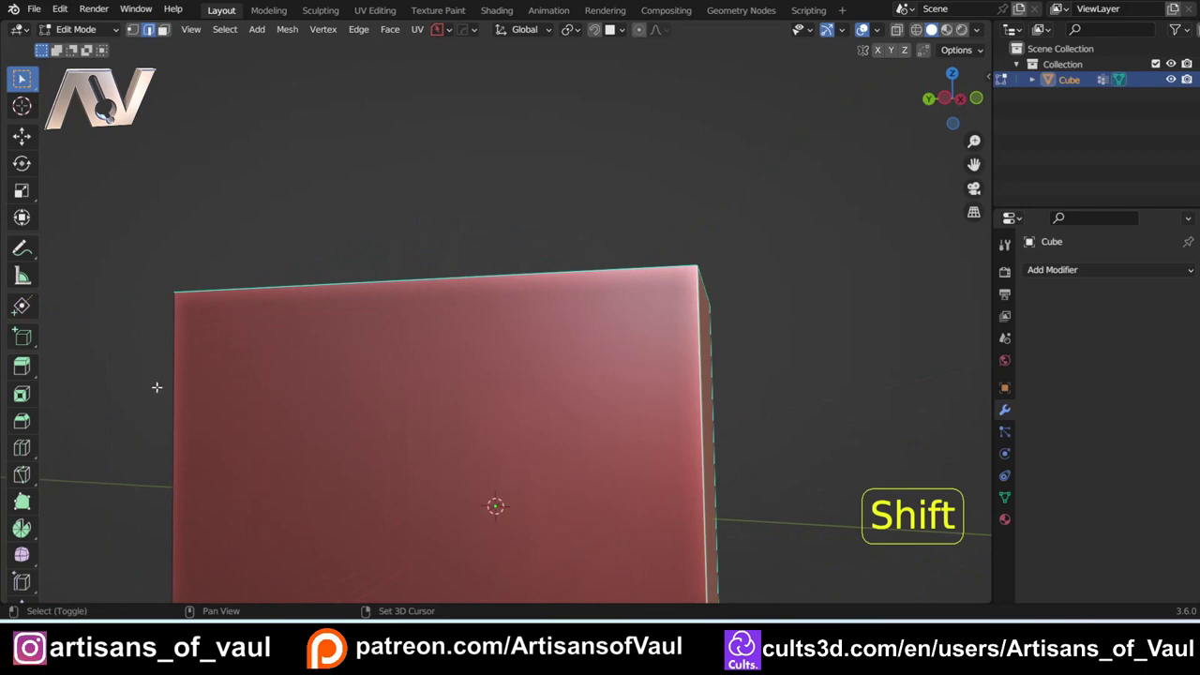
middle_click_drag(157, 388, 500, 309)
key("ctrl+b")
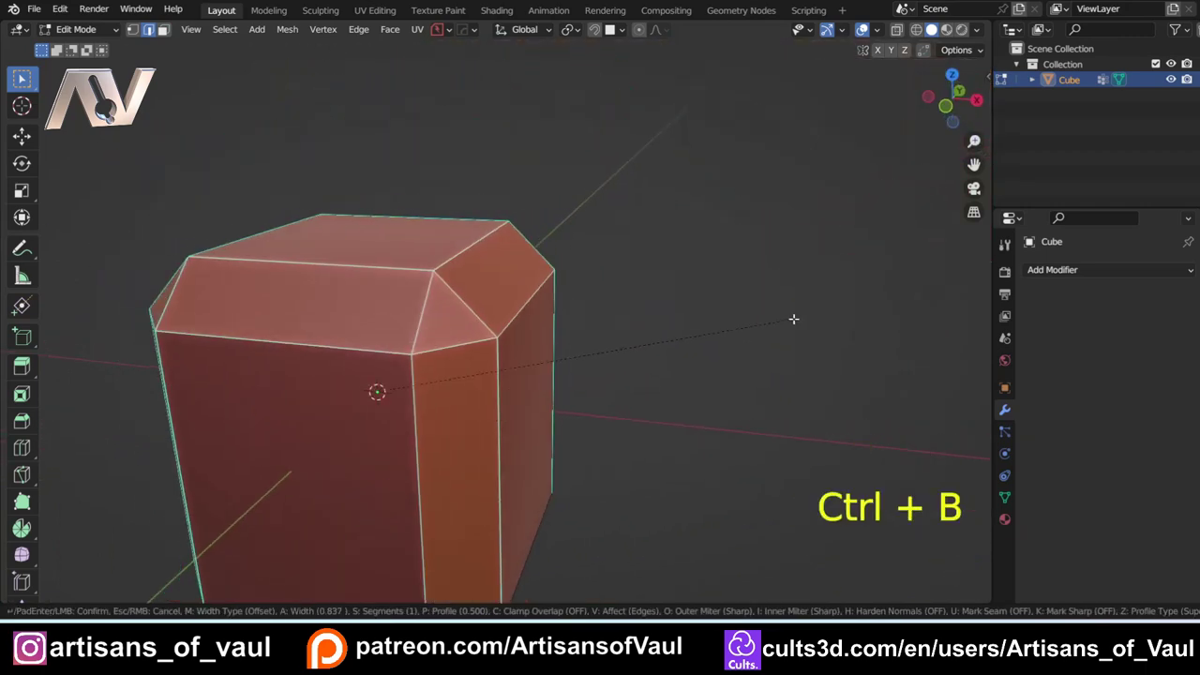
left_click(794, 319)
Step: Deselect the mesh, switch to face selection and select the triangular face at the bevelled cube's corner
middle_click_drag(554, 264, 471, 300)
middle_click_drag(471, 300, 568, 364, "shift")
scroll(582, 318, "up", 2)
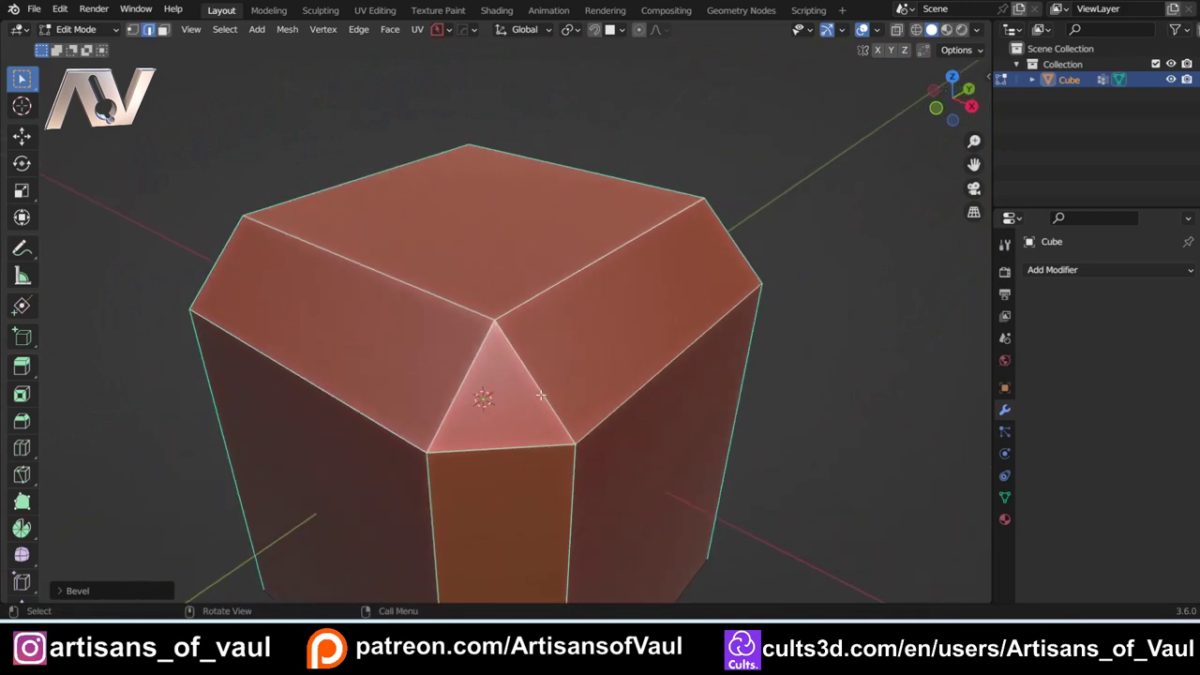
key("alt+a")
key("ctrl+Tab")
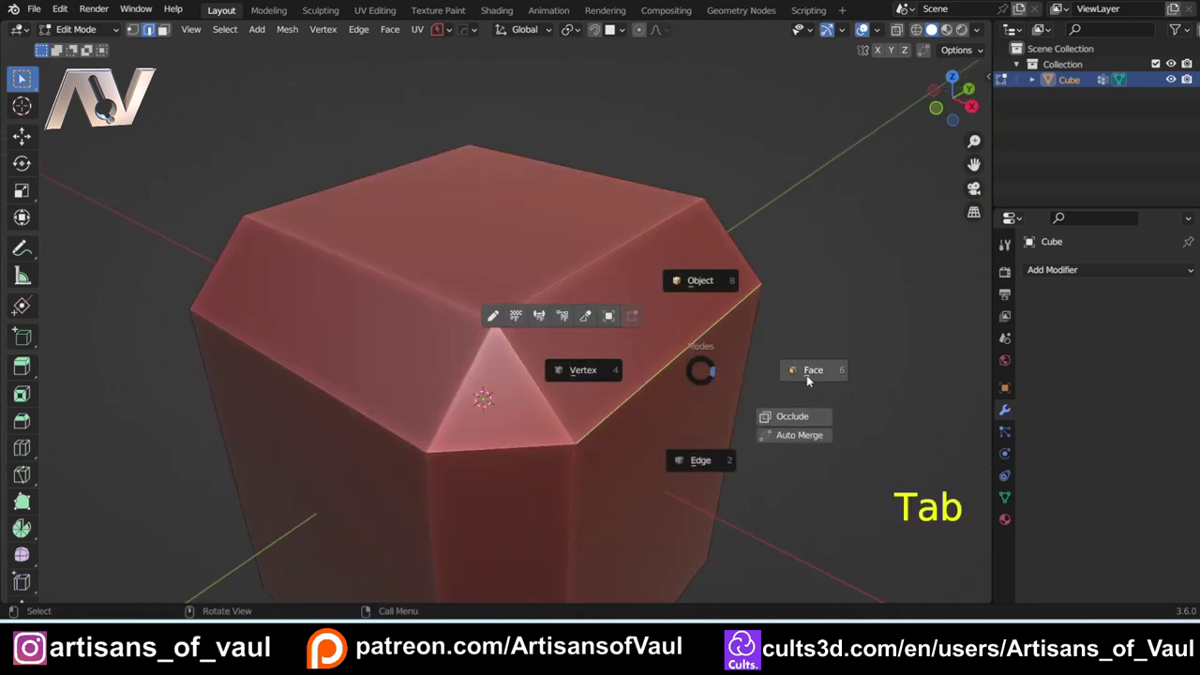
left_click(807, 375)
left_click(533, 377, "alt")
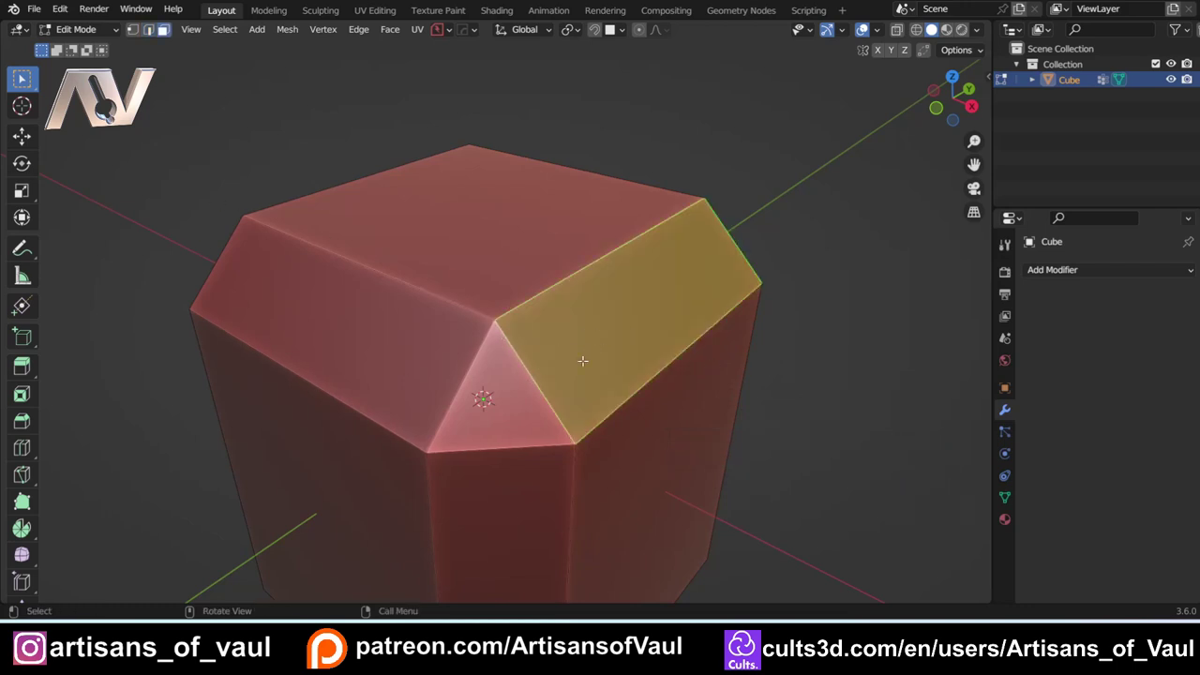
middle_click_drag(541, 380, 529, 328)
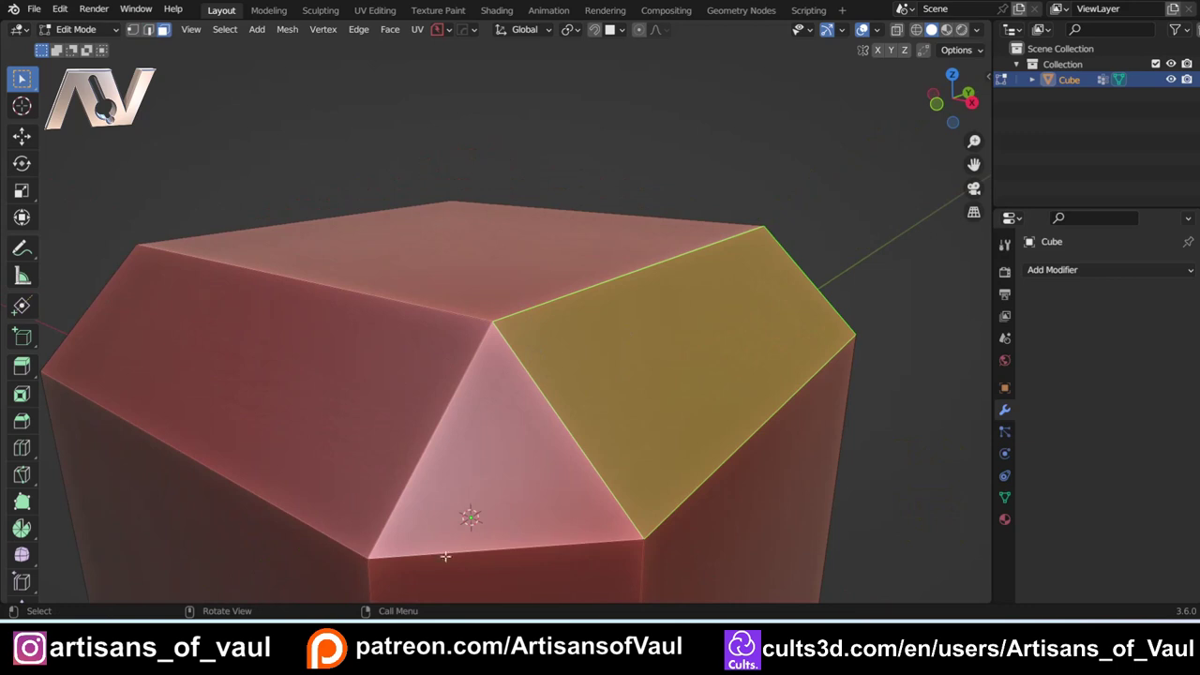
left_click(468, 444)
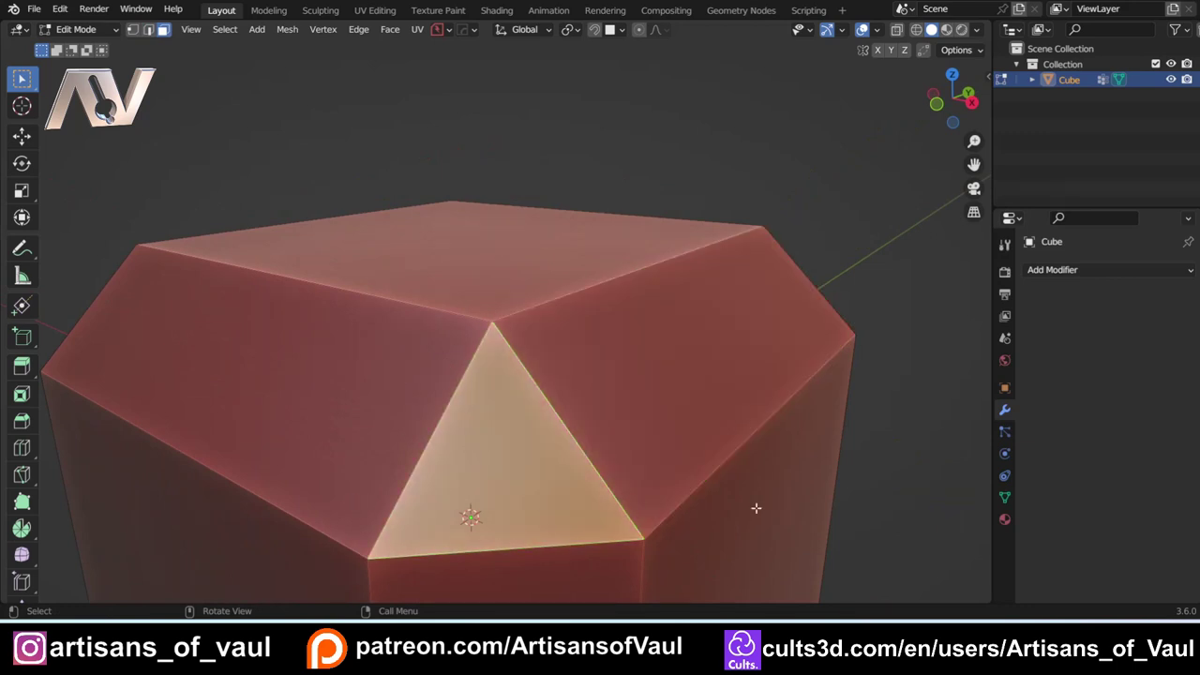
Step: Try MESHmachine's Refuse on the bevel faces around the cube's top face and undo it
middle_click_drag(666, 440, 628, 351)
scroll(554, 327, "up", 2)
key("ctrl+z")
scroll(592, 366, "down", 3)
scroll(628, 351, "up", 3)
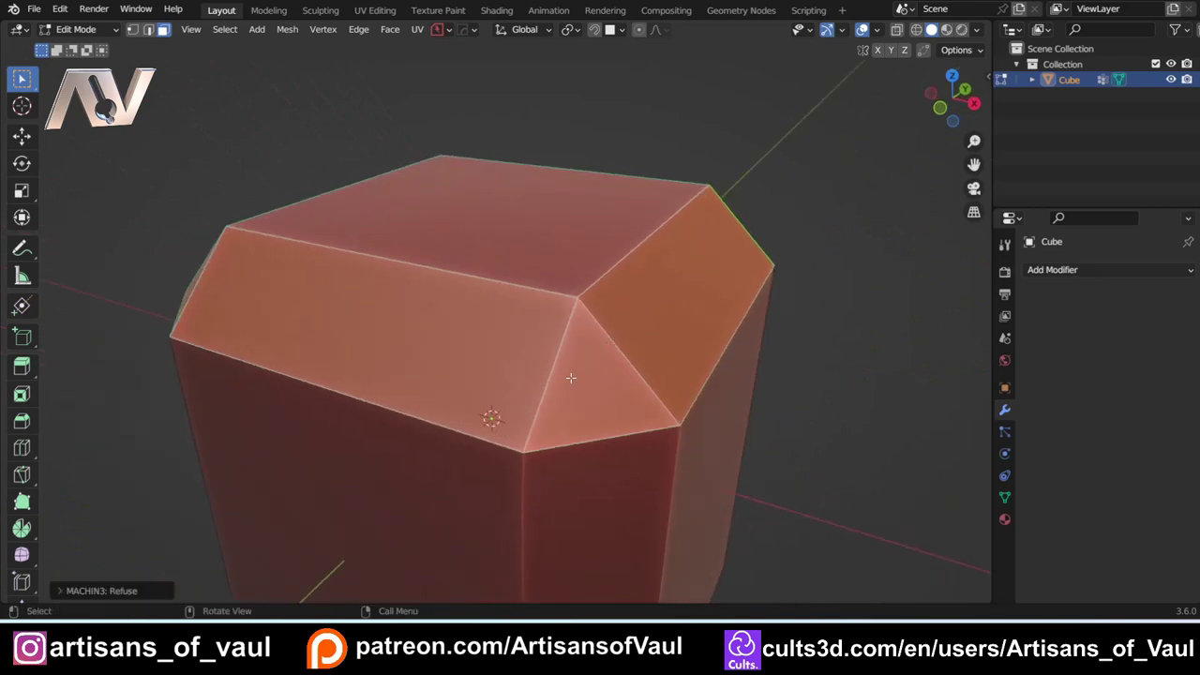
Step: Convert the triangular corner face into a quad with MESHmachine's Quad Corner, using turn 1 and a width of about 0.6
left_click(571, 378)
middle_click_drag(592, 392, 609, 337)
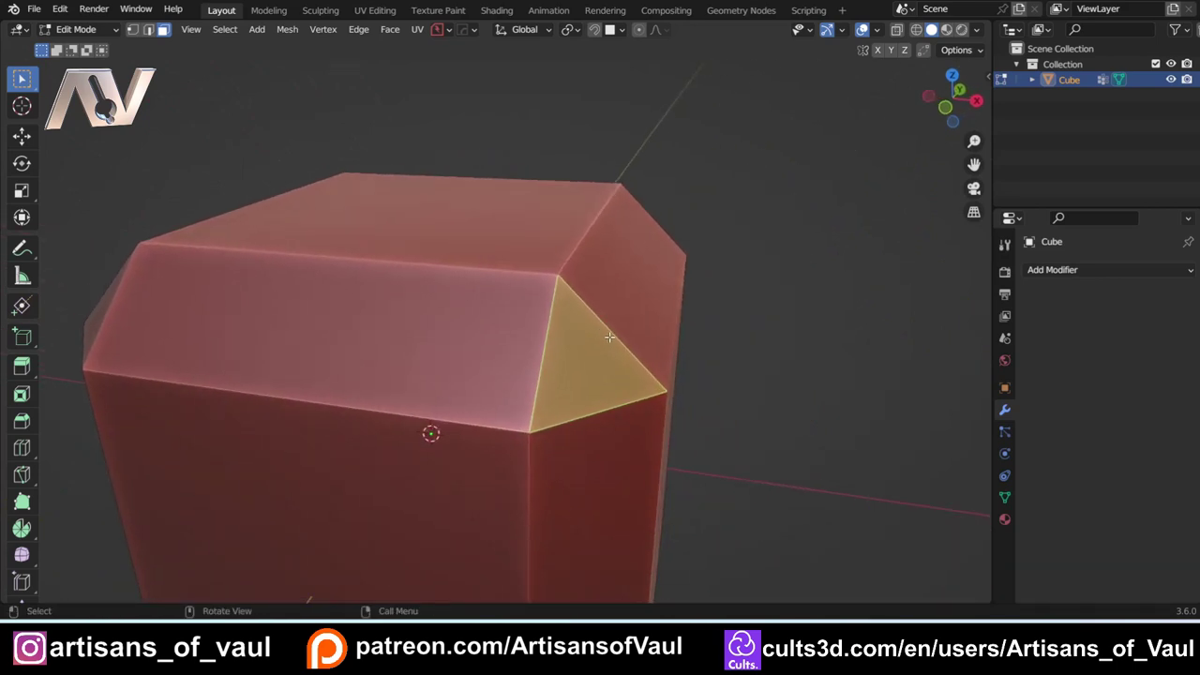
key("y")
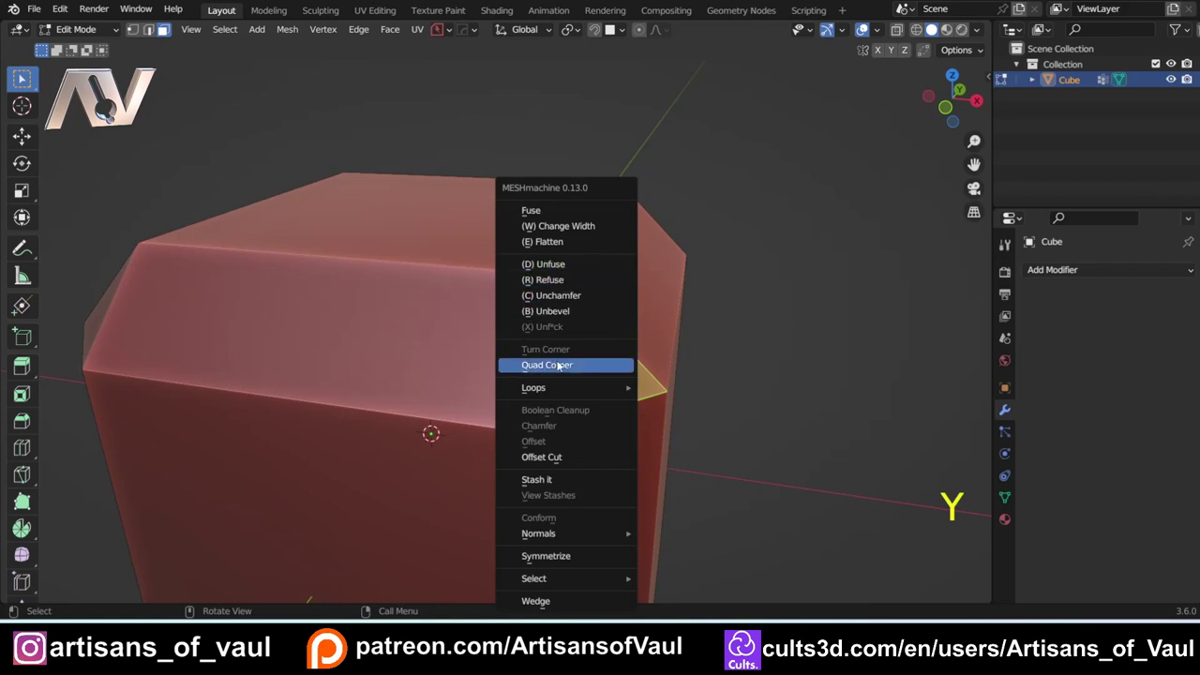
left_click(574, 365)
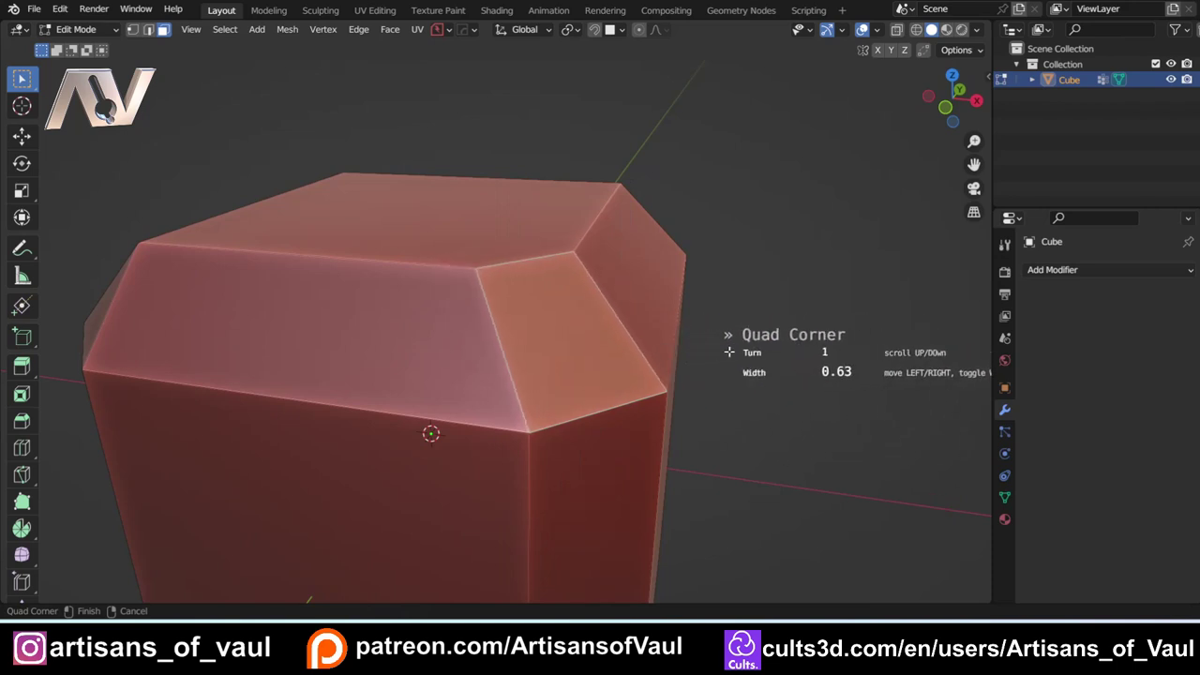
scroll(731, 353, "up", 2)
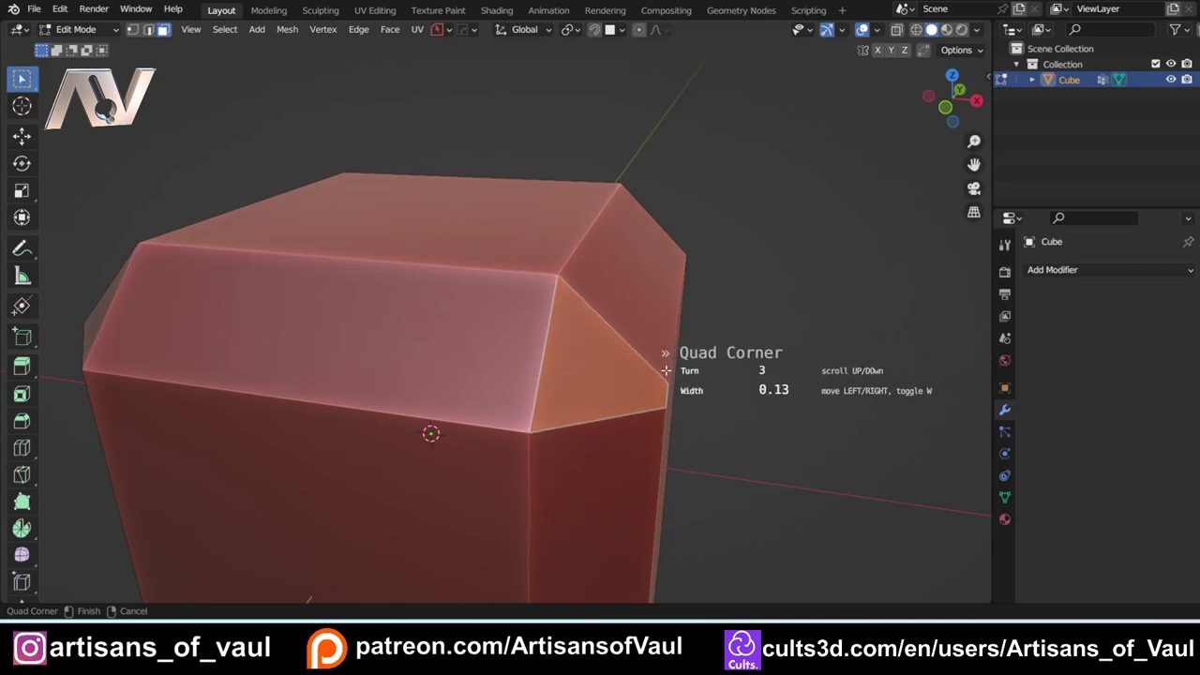
scroll(729, 367, "up", 1)
scroll(731, 364, "up", 1)
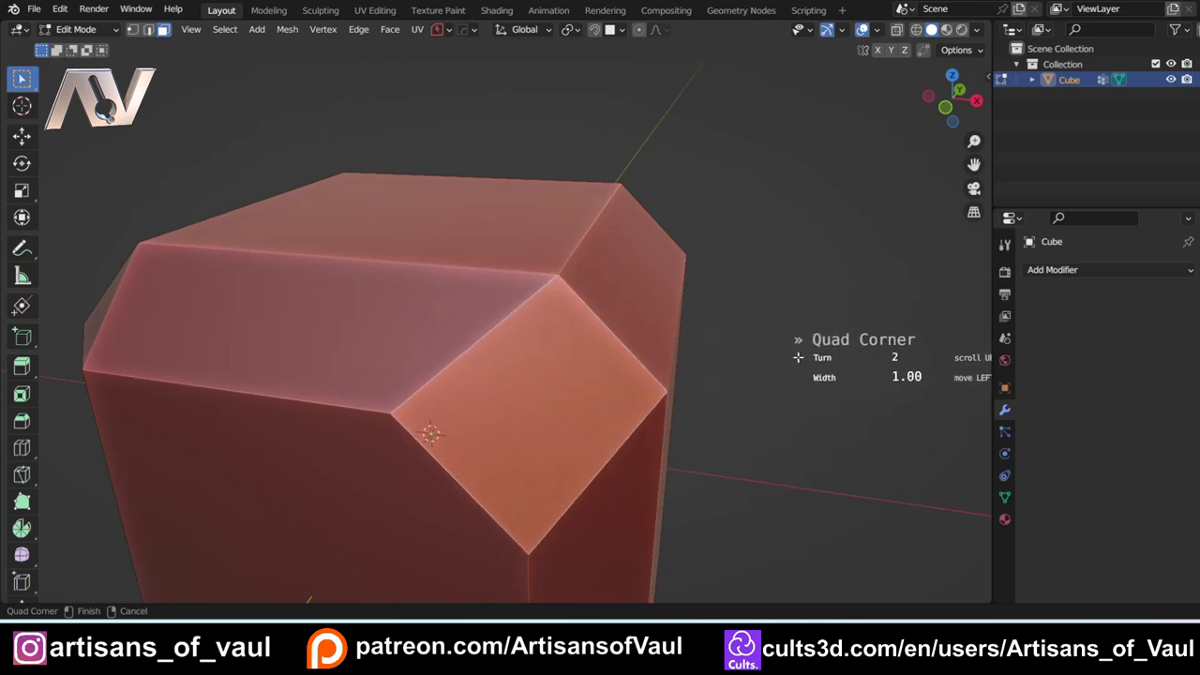
scroll(703, 349, "down", 1)
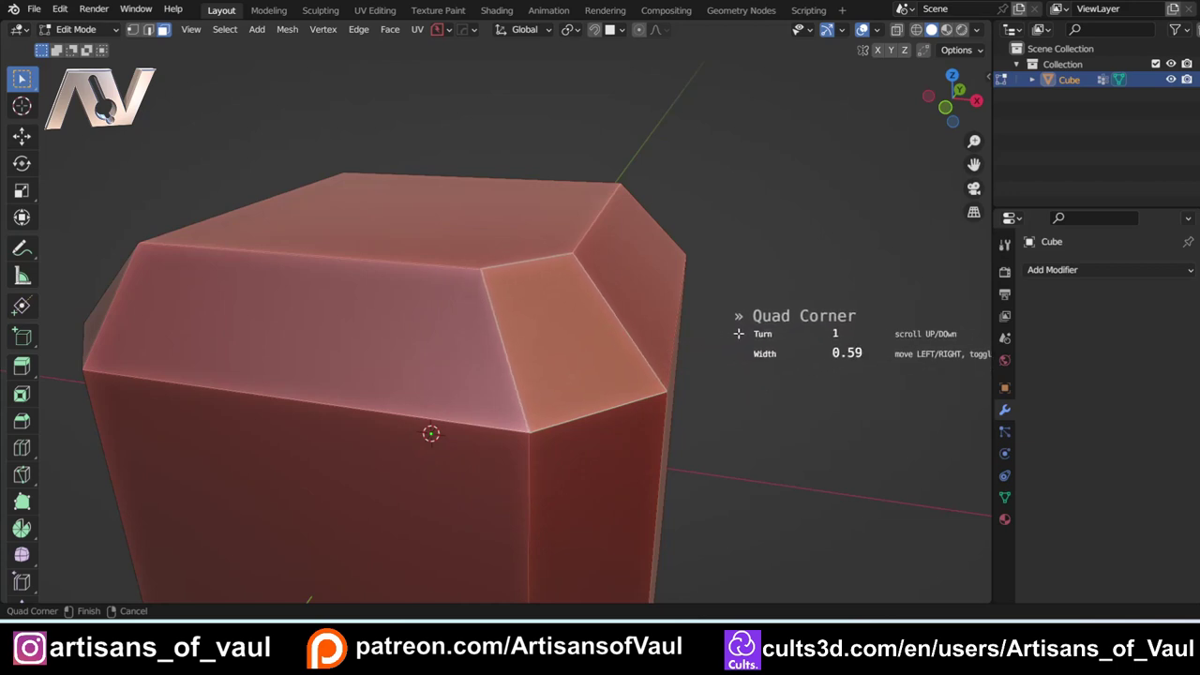
left_click(741, 334)
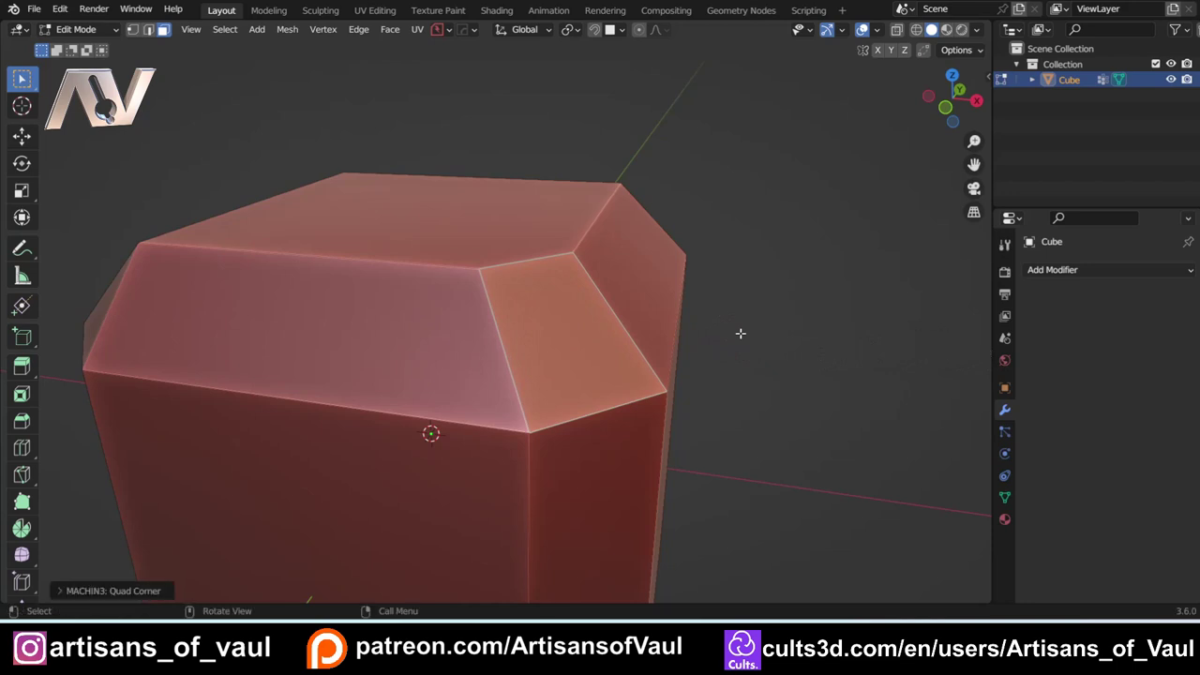
Step: Apply Quad Corner to the second triangular corner face with turn 2 and a width of 0.60, narrowing it towards the top face
middle_click_drag(220, 278, 300, 284)
middle_click_drag(161, 306, 436, 323, "shift")
left_click(393, 369)
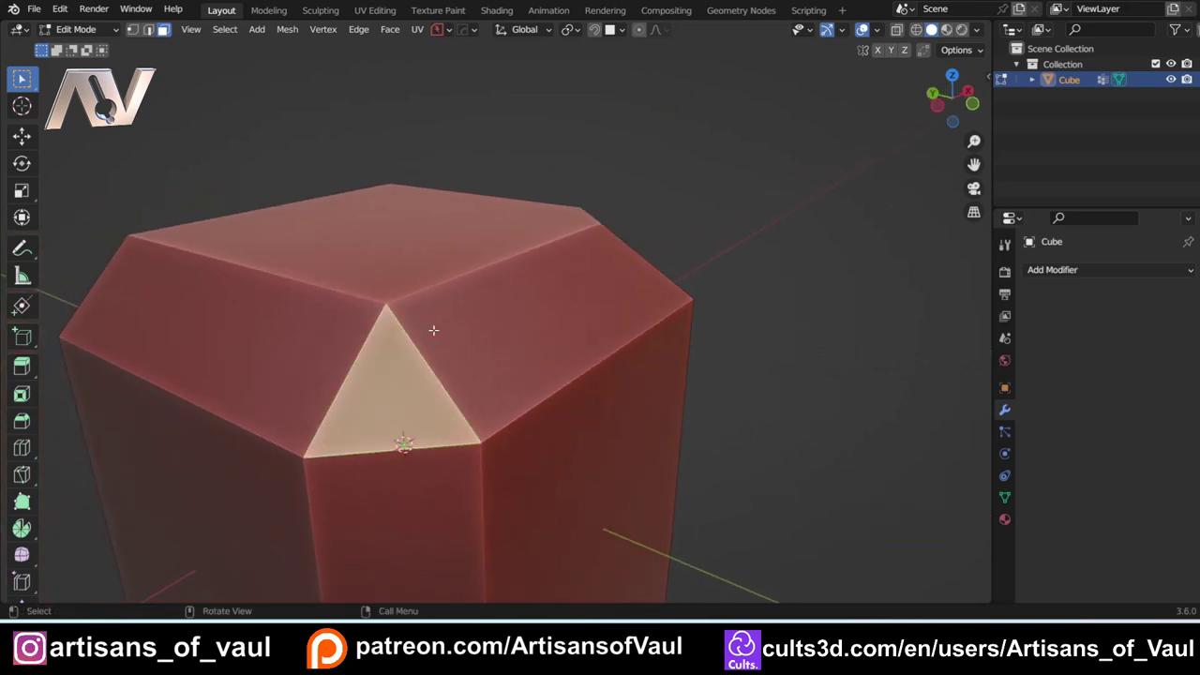
key("y")
left_click(472, 306)
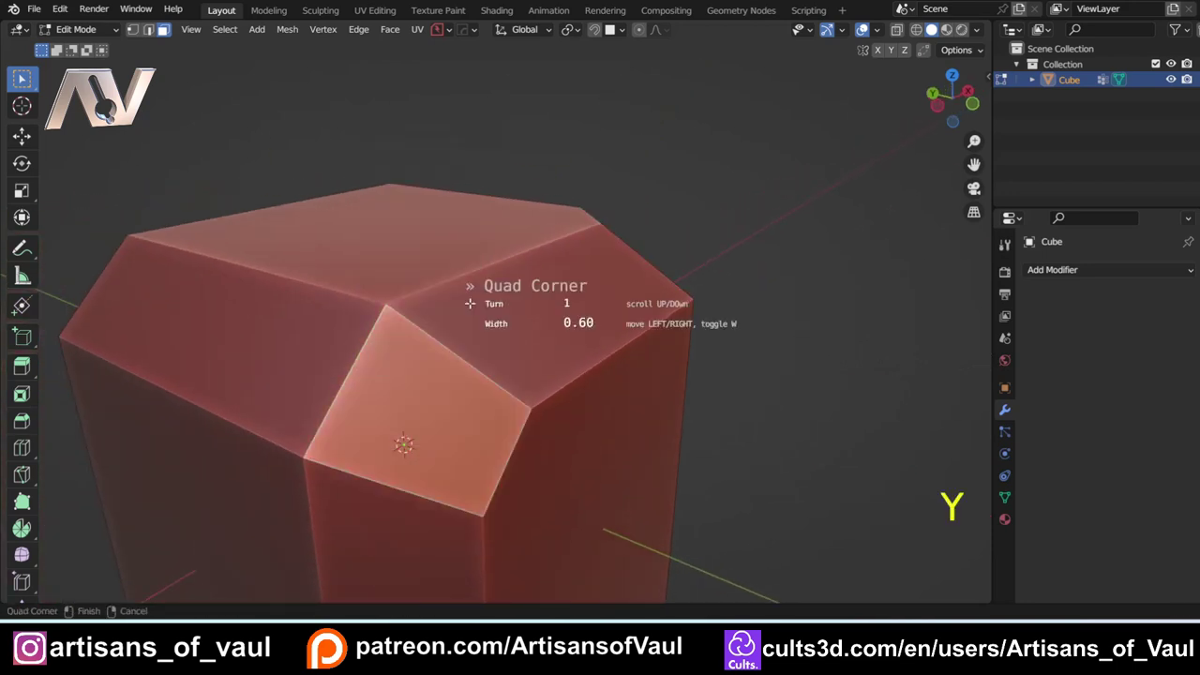
scroll(469, 303, "up", 1)
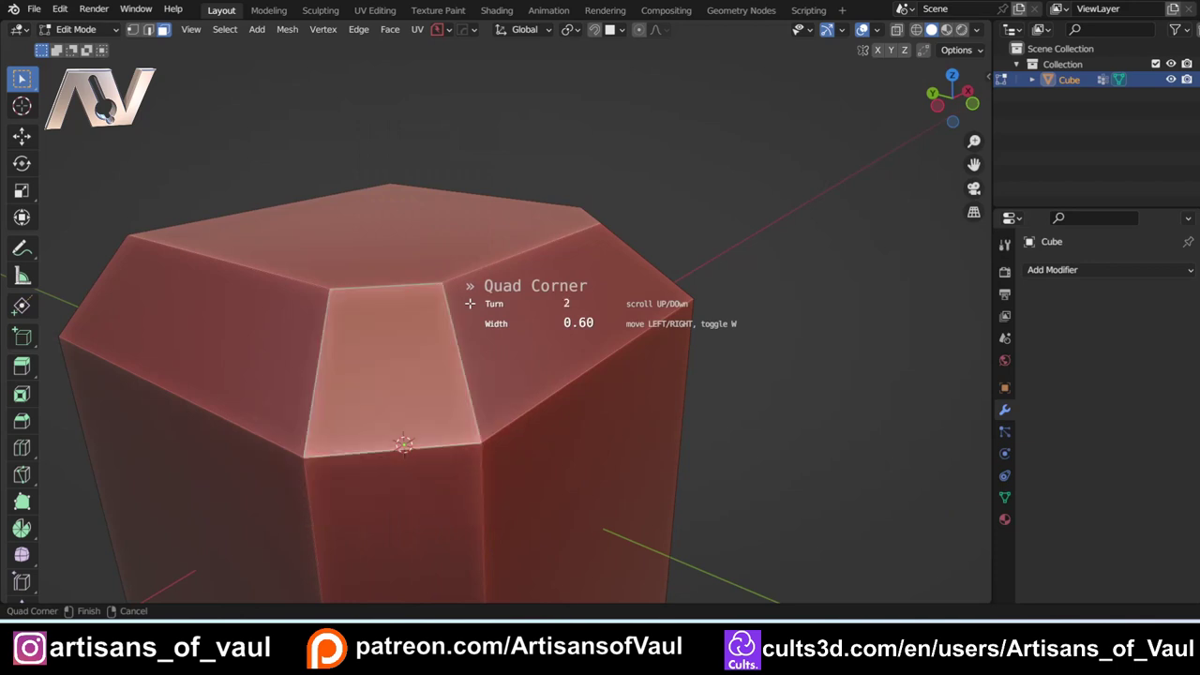
scroll(470, 304, "up", 1)
scroll(470, 304, "down", 1)
left_click(469, 304)
Step: Apply Quad Corner to the third triangular corner face with turn 3 and a width of 0.60
middle_click_drag(469, 303, 511, 414)
key("y")
scroll(598, 290, "up", 1)
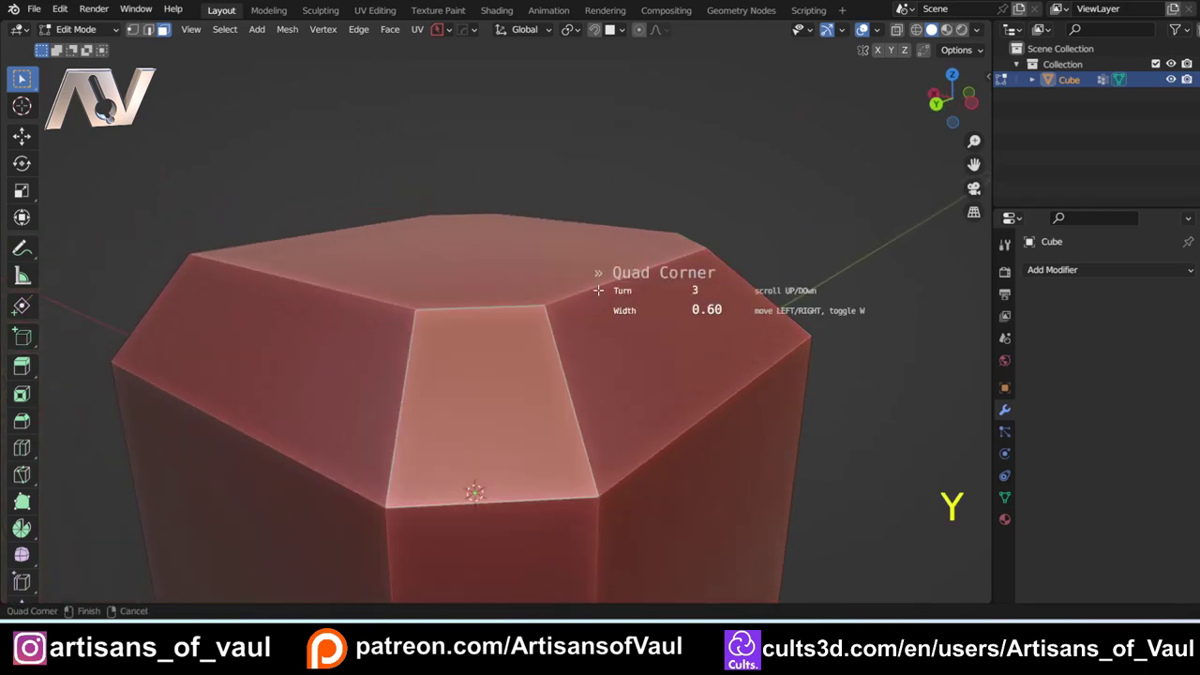
left_click(598, 290)
Step: Convert the last remaining triangular corner face into a quad with Quad Corner, oriented like the other three corners
middle_click_drag(329, 332, 703, 328)
middle_click_drag(703, 329, 543, 325, "shift")
left_click(441, 348)
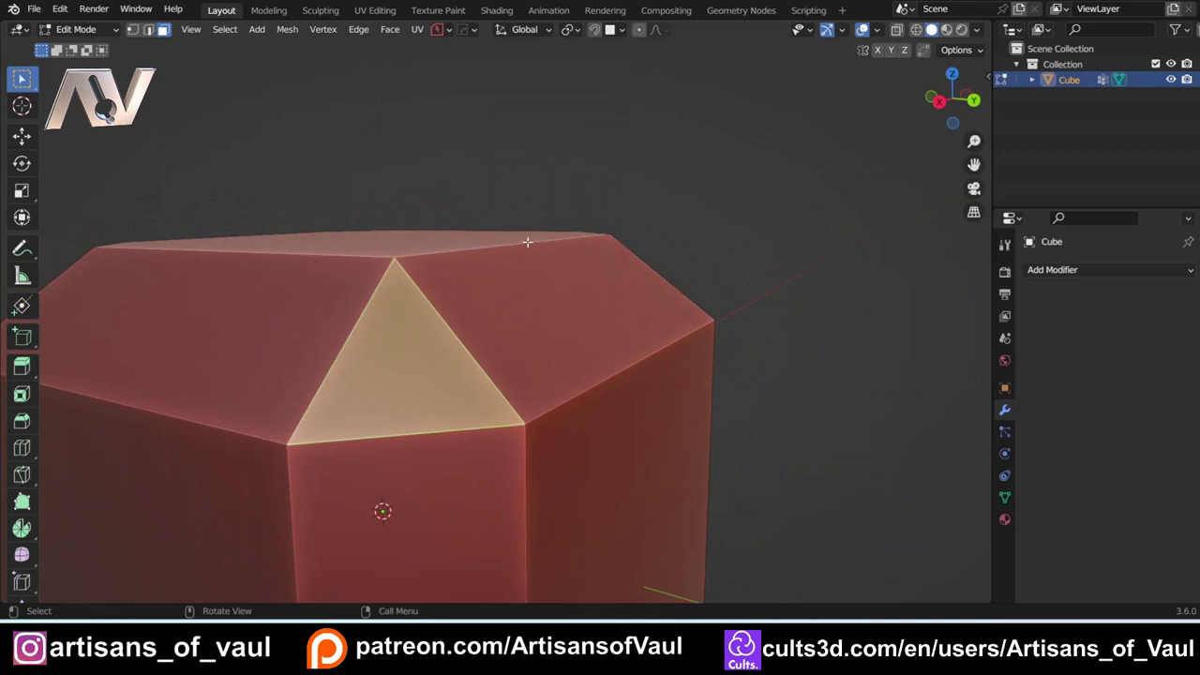
key("y")
left_click(519, 255)
scroll(519, 255, "up", 1)
left_click(519, 255)
Step: Try MESHmachine's Fuse with 12 segments on the whole ring of bevel faces around the top and cancel it
middle_click_drag(519, 255, 437, 321)
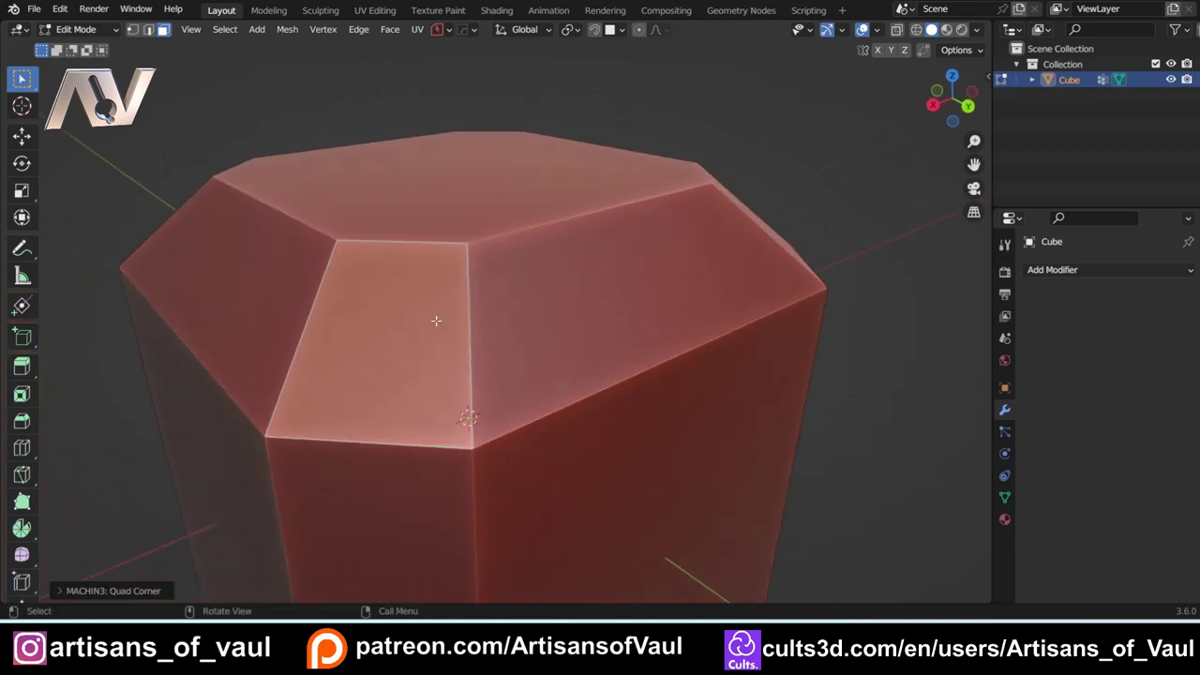
middle_click_drag(536, 279, 589, 307)
key("y")
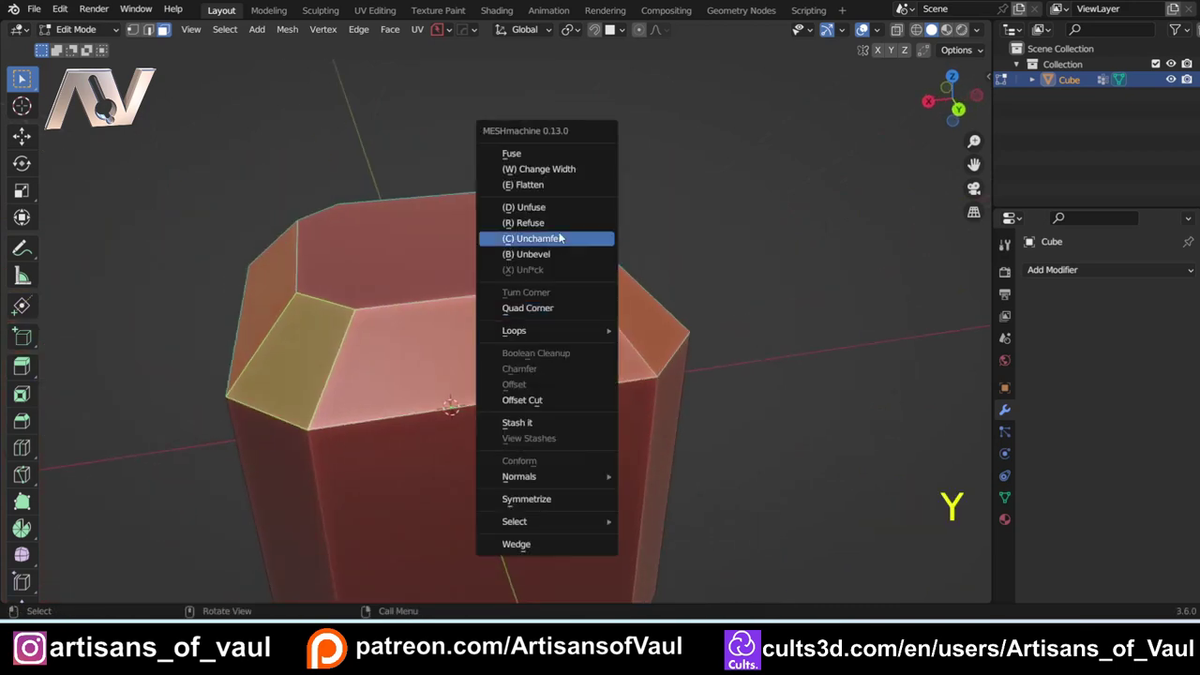
left_click(531, 155)
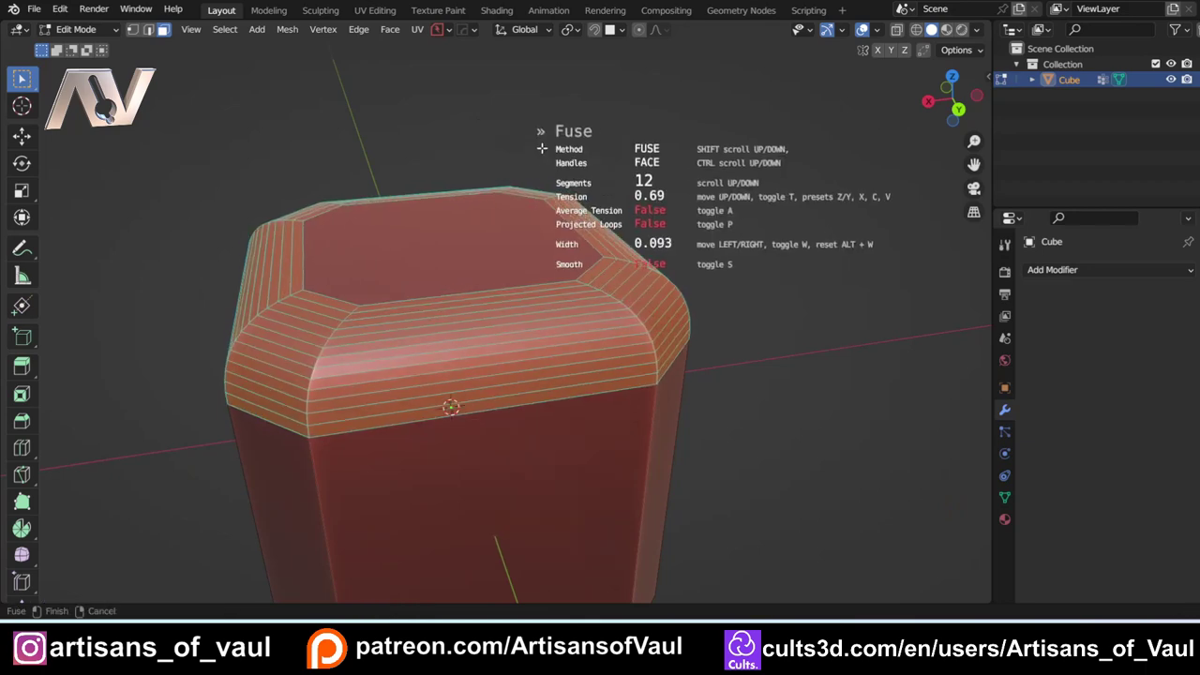
right_click(495, 163)
Step: Connect the vertices of two opposite corners across the top face with two parallel diagonal edges
middle_click_drag(433, 296, 492, 508)
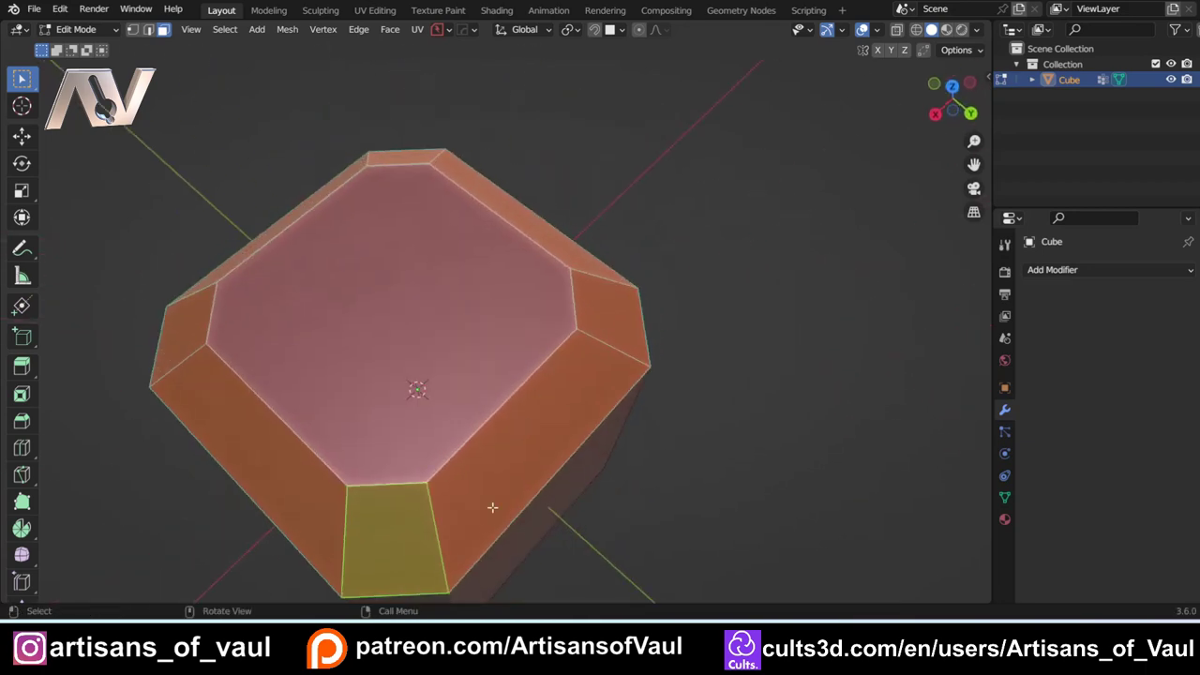
key("Tab")
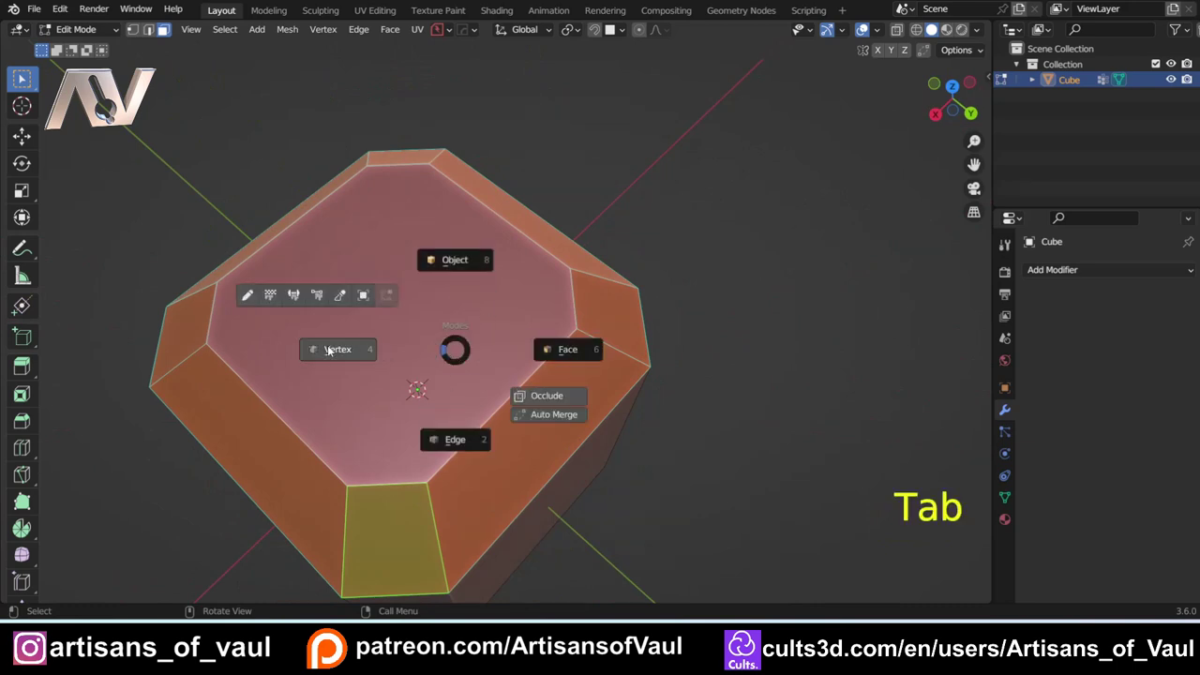
left_click(330, 350)
left_click(575, 331)
left_click(206, 344, "shift")
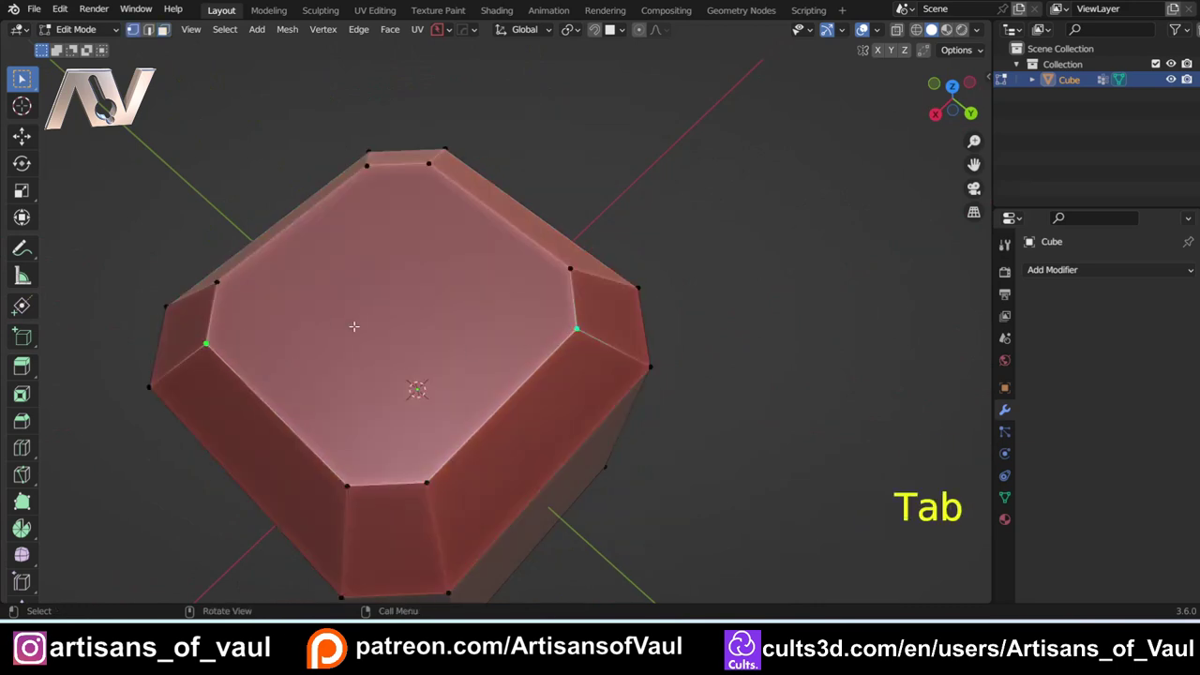
left_click(217, 282)
left_click(570, 269, "shift")
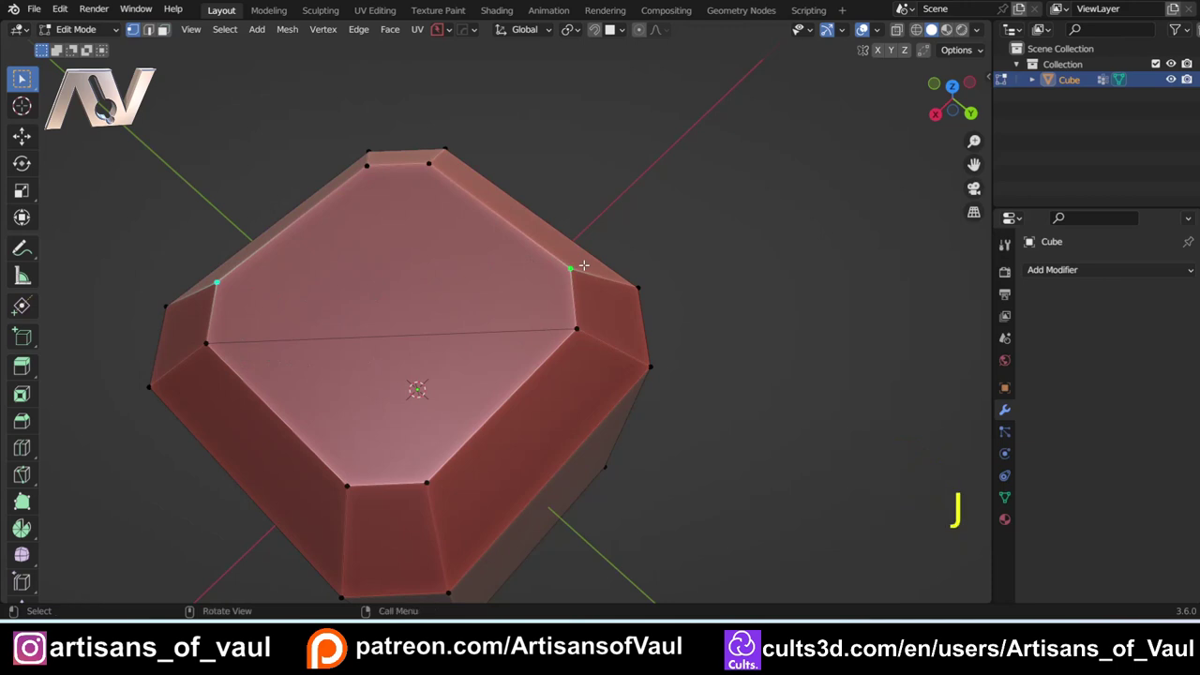
middle_click_drag(511, 275, 348, 313)
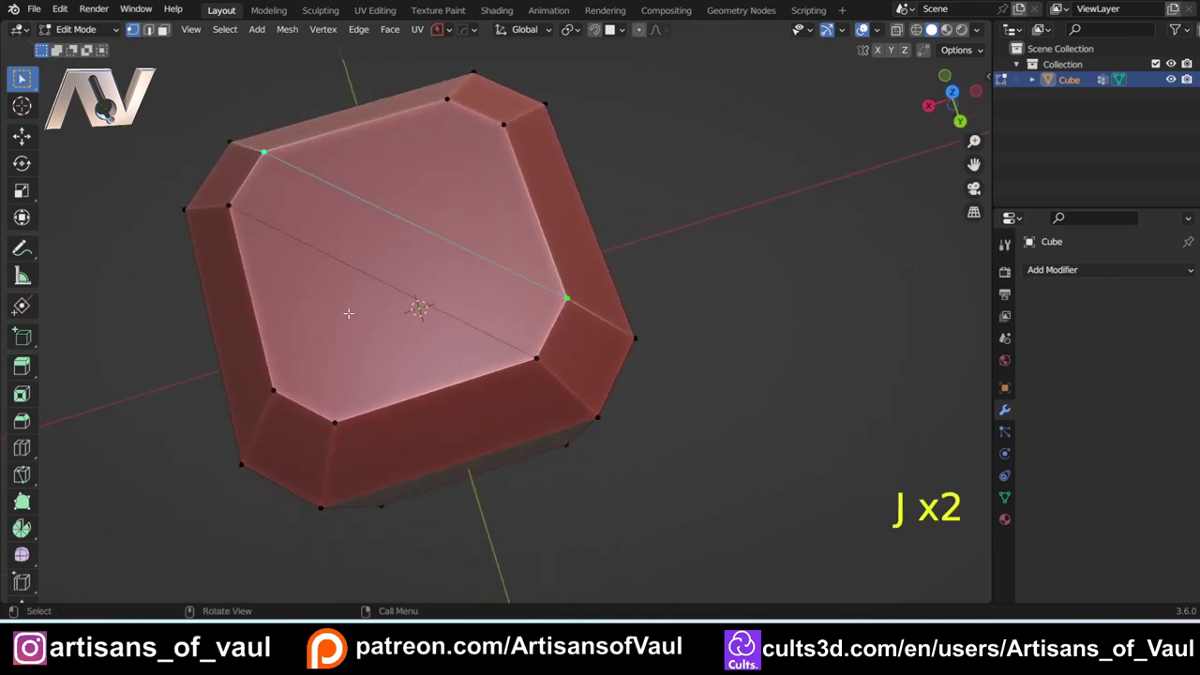
Step: Select the top face's divided regions one by one in face selection to examine how the diagonal edges split it
key("Tab")
left_click(492, 316)
left_click(360, 319)
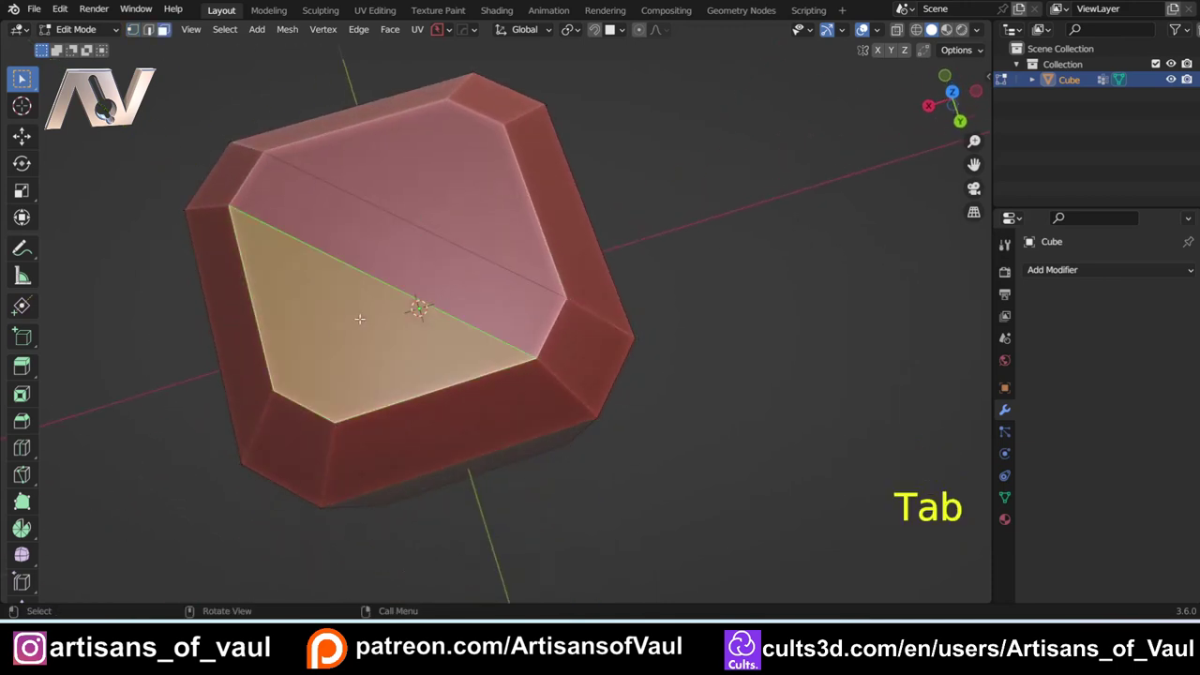
left_click(440, 267)
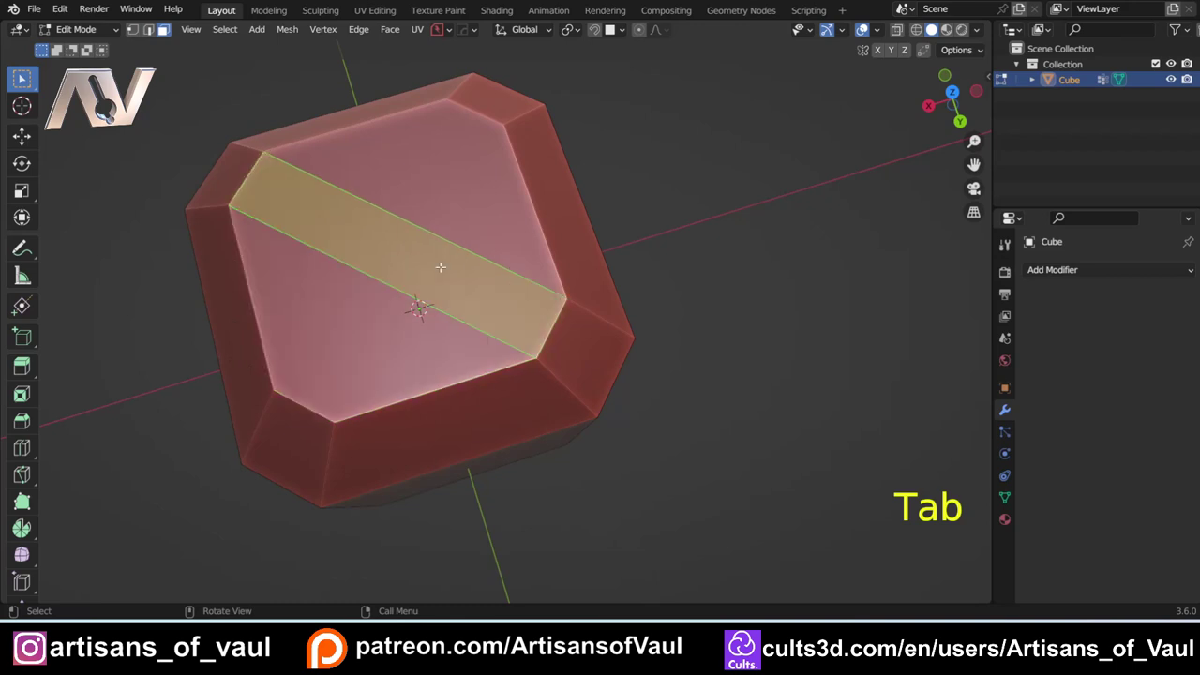
left_click(444, 143)
middle_click_drag(568, 373, 485, 299)
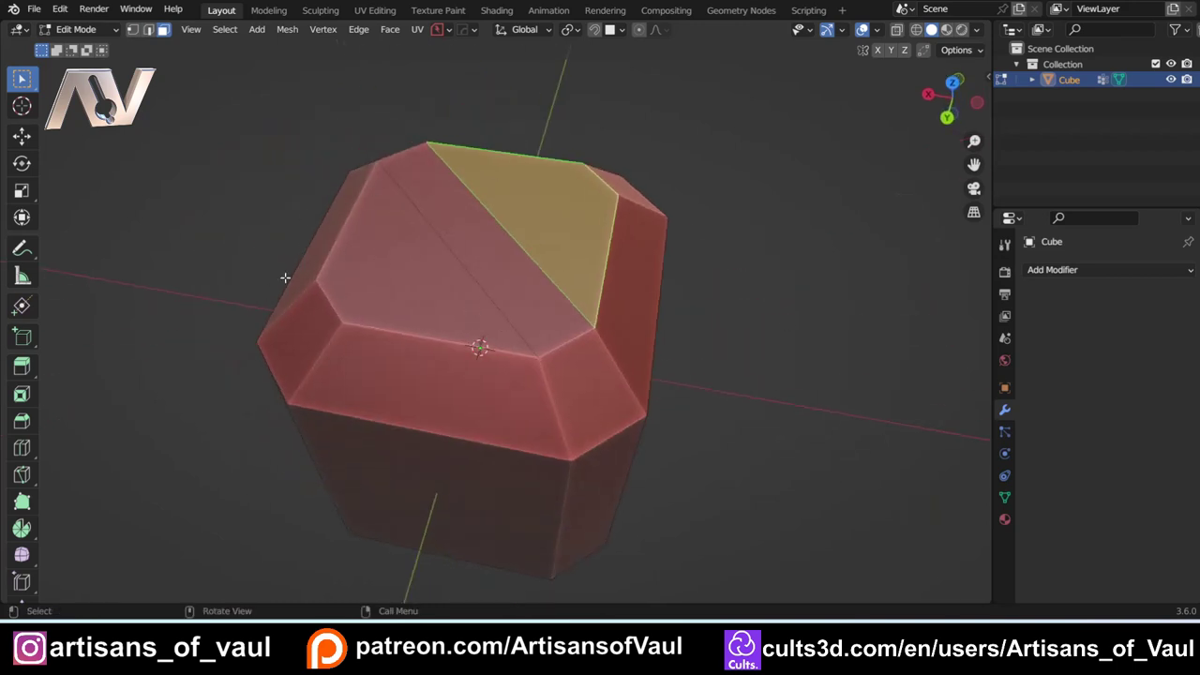
Step: Undo the two diagonal edges across the top face
key("ctrl+z")
key("ctrl+z")
key("ctrl+z")
key("ctrl+z")
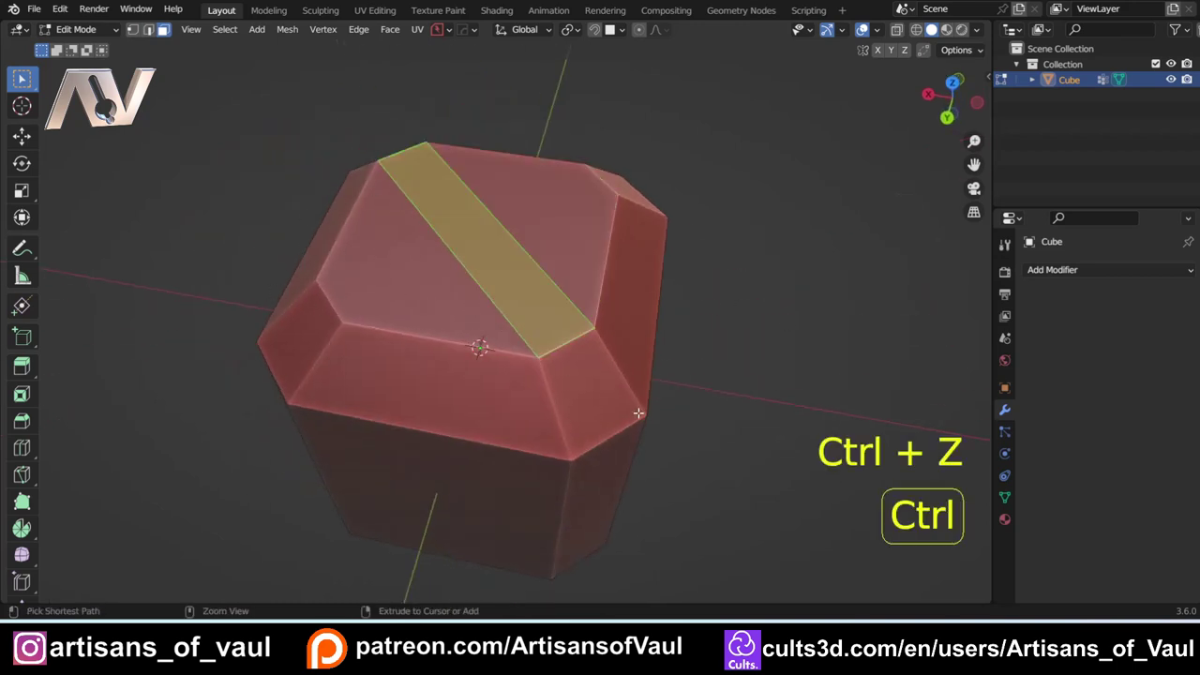
Step: Try MESHmachine's Turn Corner on the four-sided corner bevel face, cycling the turn between 1 and 2, and cancel it
middle_click_drag(638, 414, 474, 371)
key("Tab")
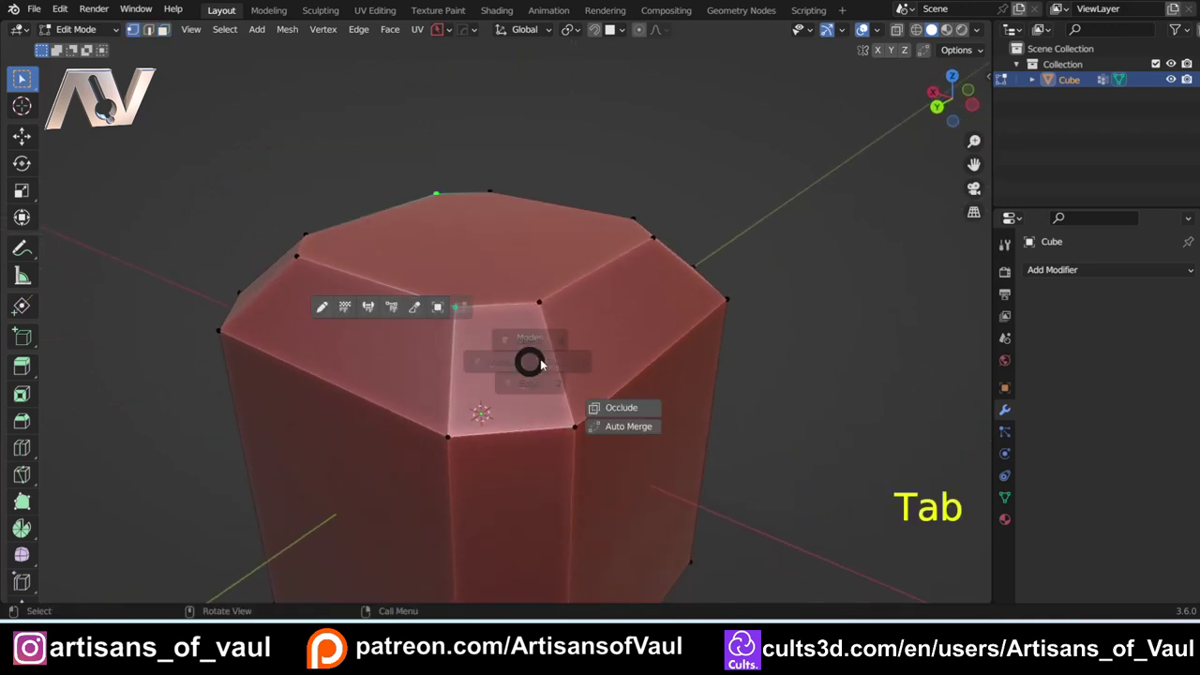
left_click(509, 450)
left_click(534, 337)
key("y")
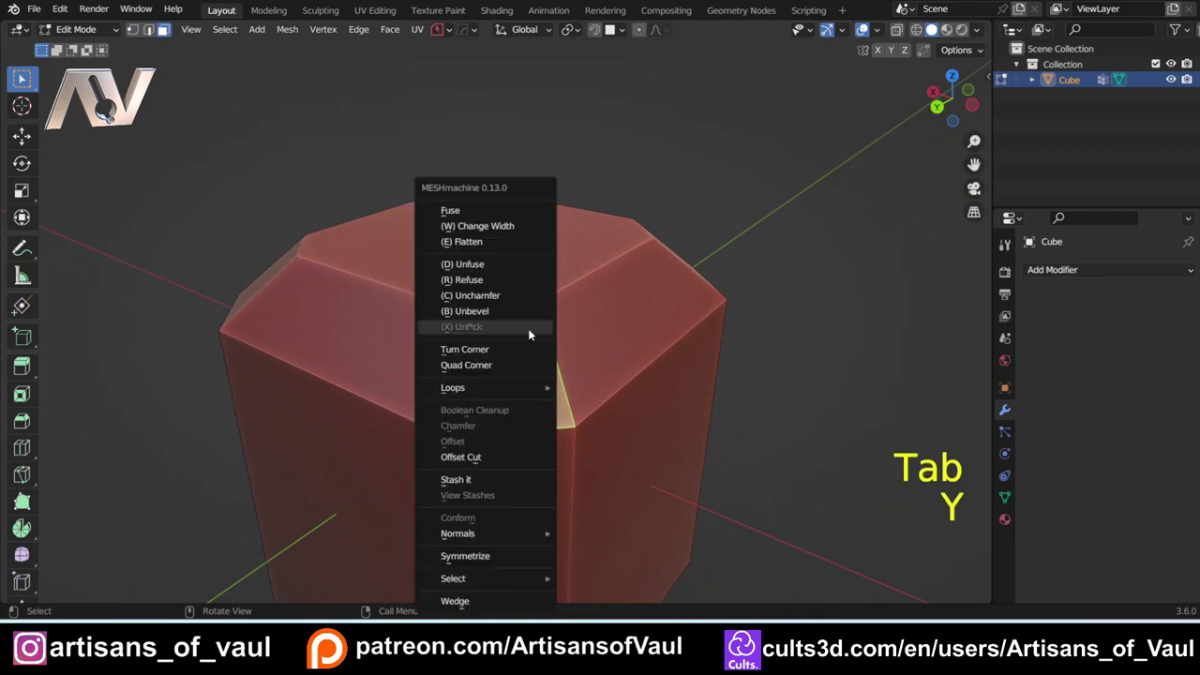
left_click(492, 349)
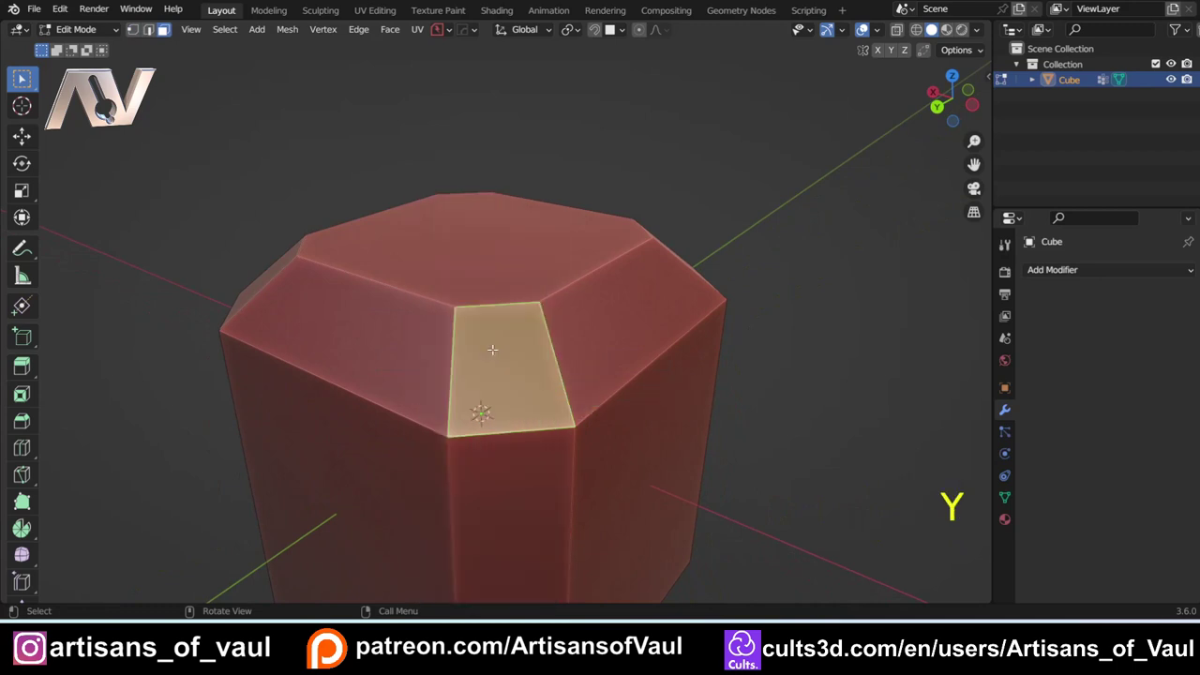
scroll(492, 349, "up", 1)
scroll(492, 349, "down", 1)
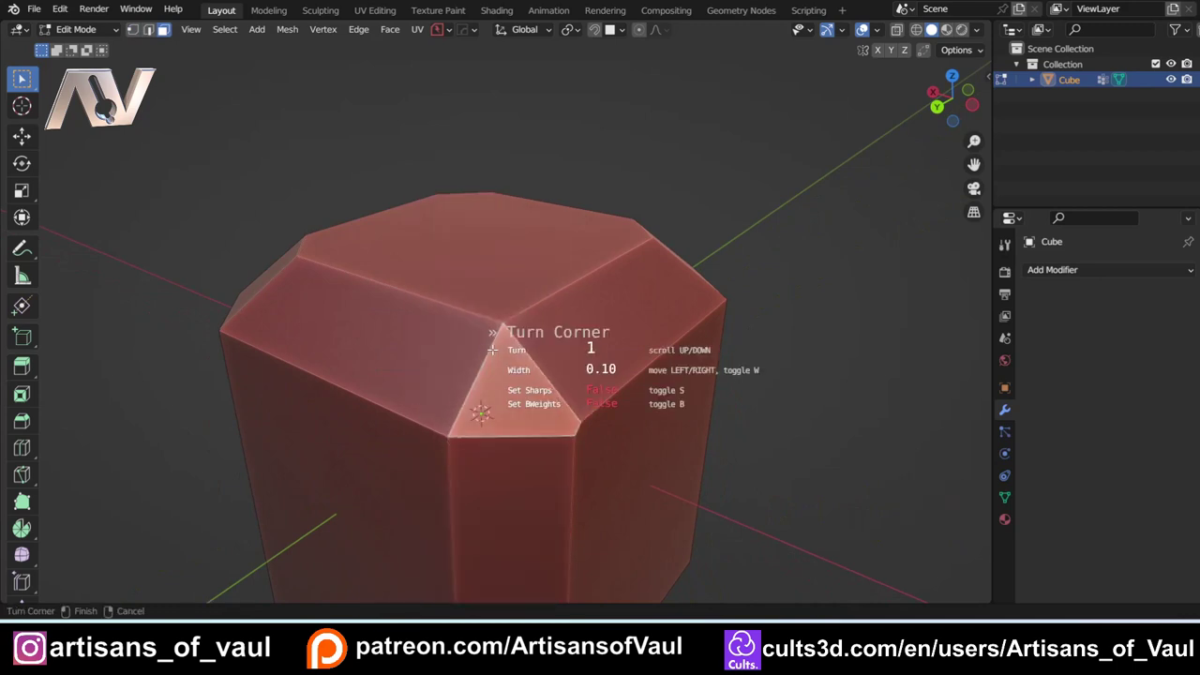
scroll(492, 349, "up", 1)
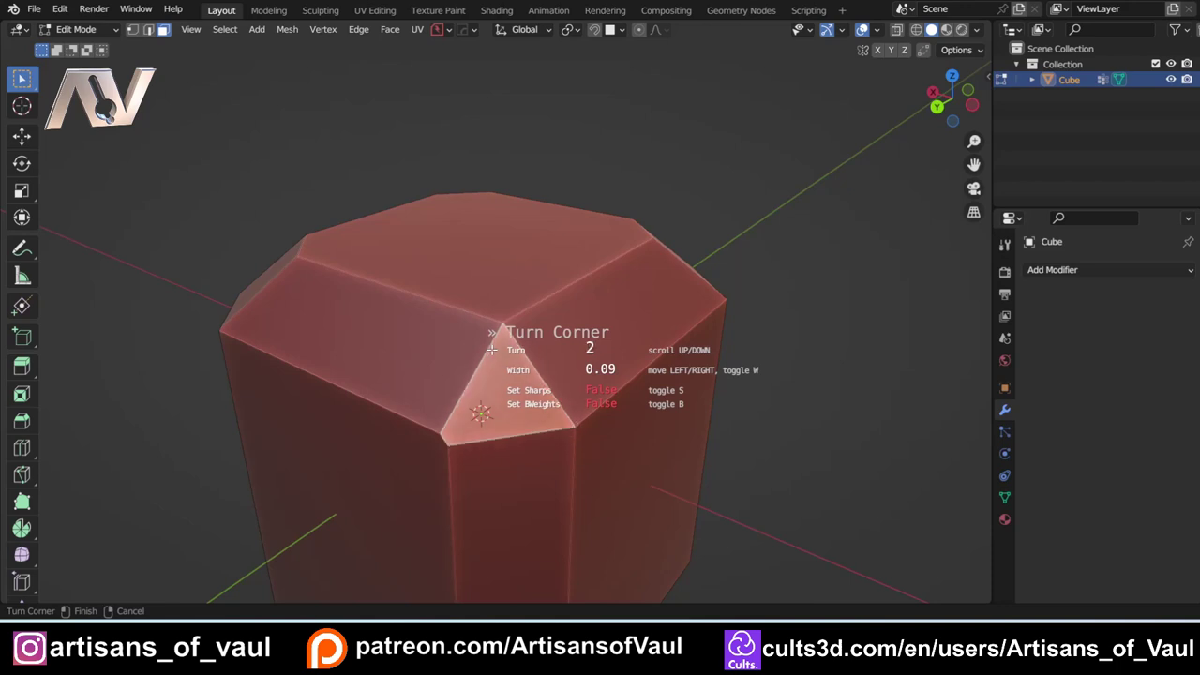
left_click(514, 347)
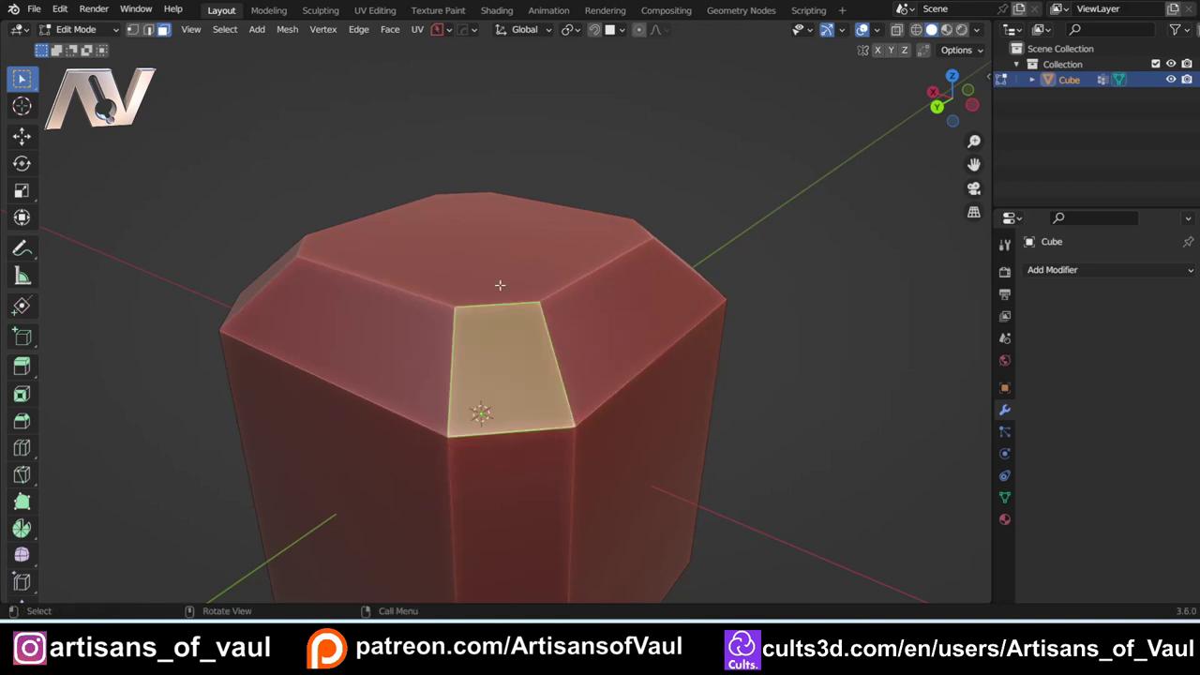
Step: Try MESHmachine's Flatten on the single corner bevel face
middle_click_drag(500, 286, 582, 336)
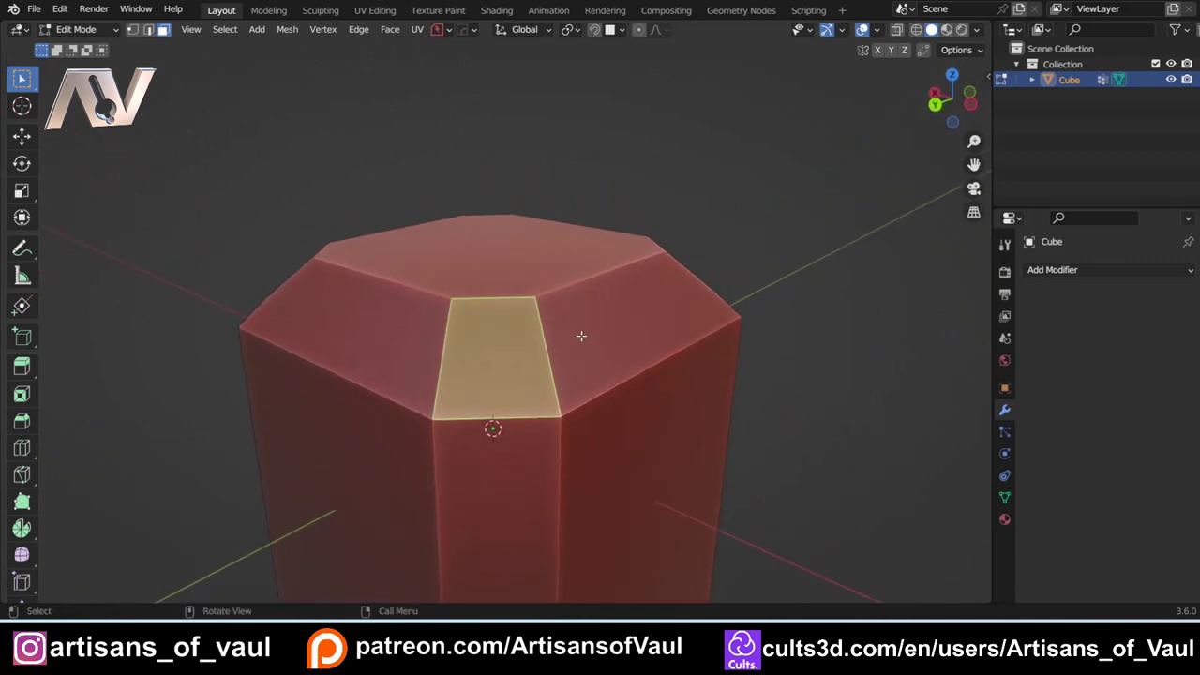
scroll(574, 309, "up", 1)
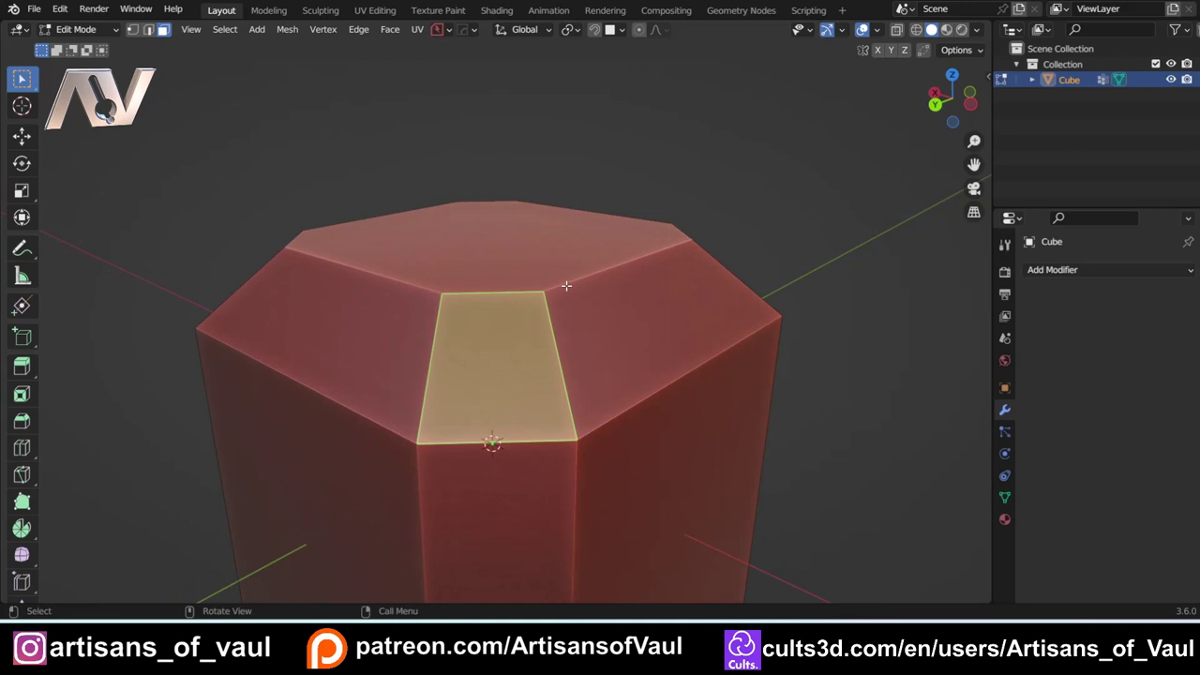
middle_click_drag(563, 285, 619, 324)
key("y")
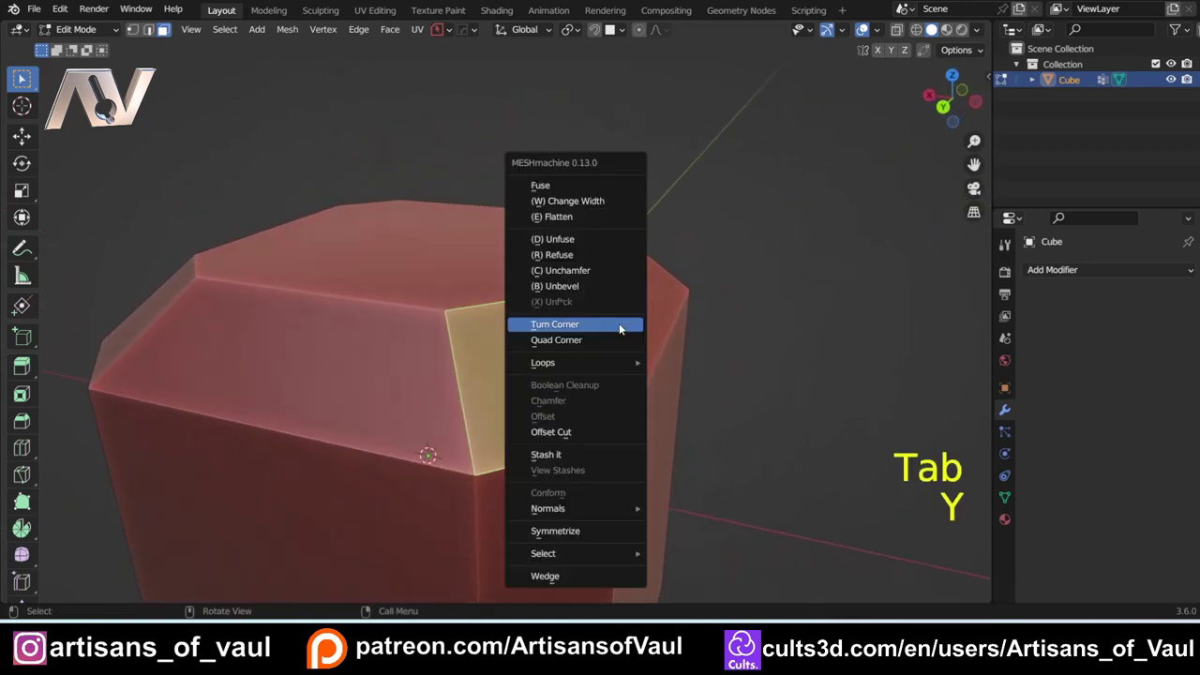
left_click(573, 216)
middle_click_drag(558, 281, 465, 301)
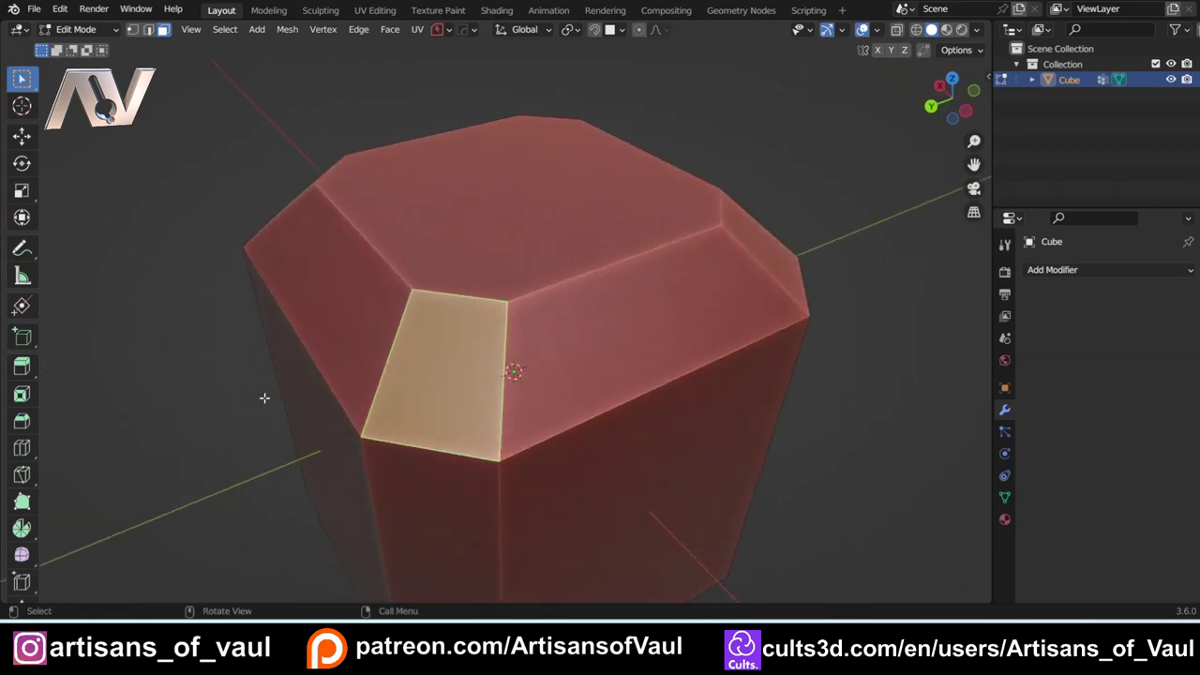
middle_click_drag(264, 398, 525, 191)
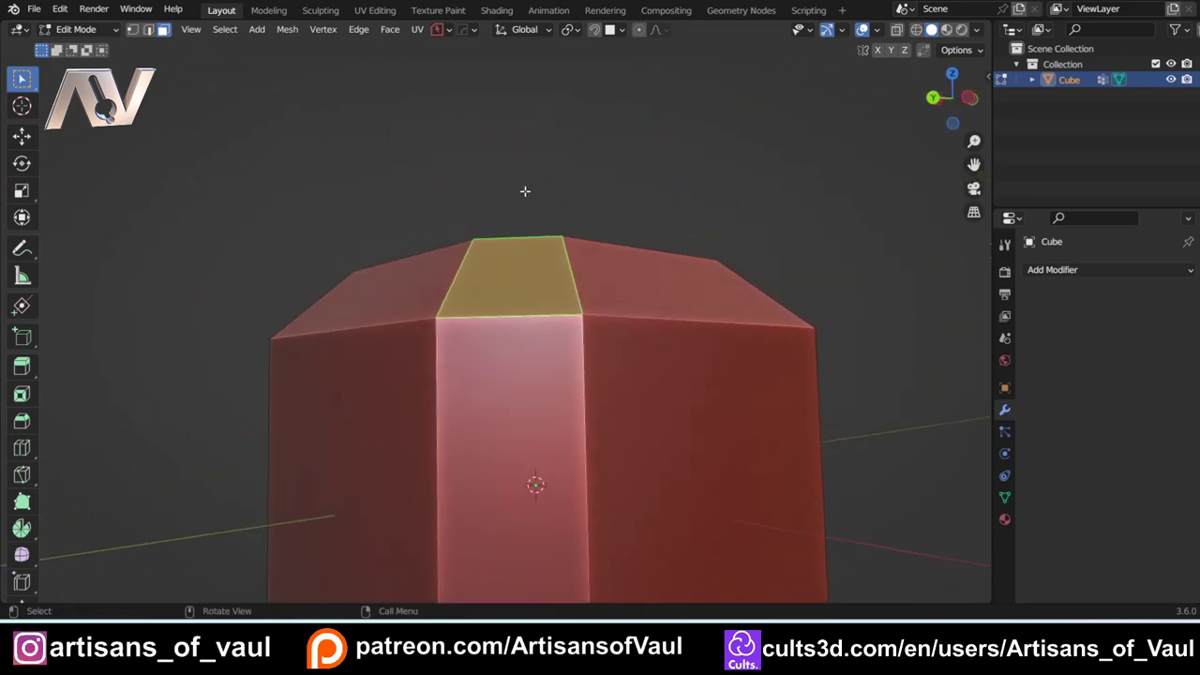
Step: Try MESHmachine's Flatten along EDGE with Dissolve on the corner face and its neighbouring bevel face, and undo it
key("shift")
left_click(662, 284, "shift")
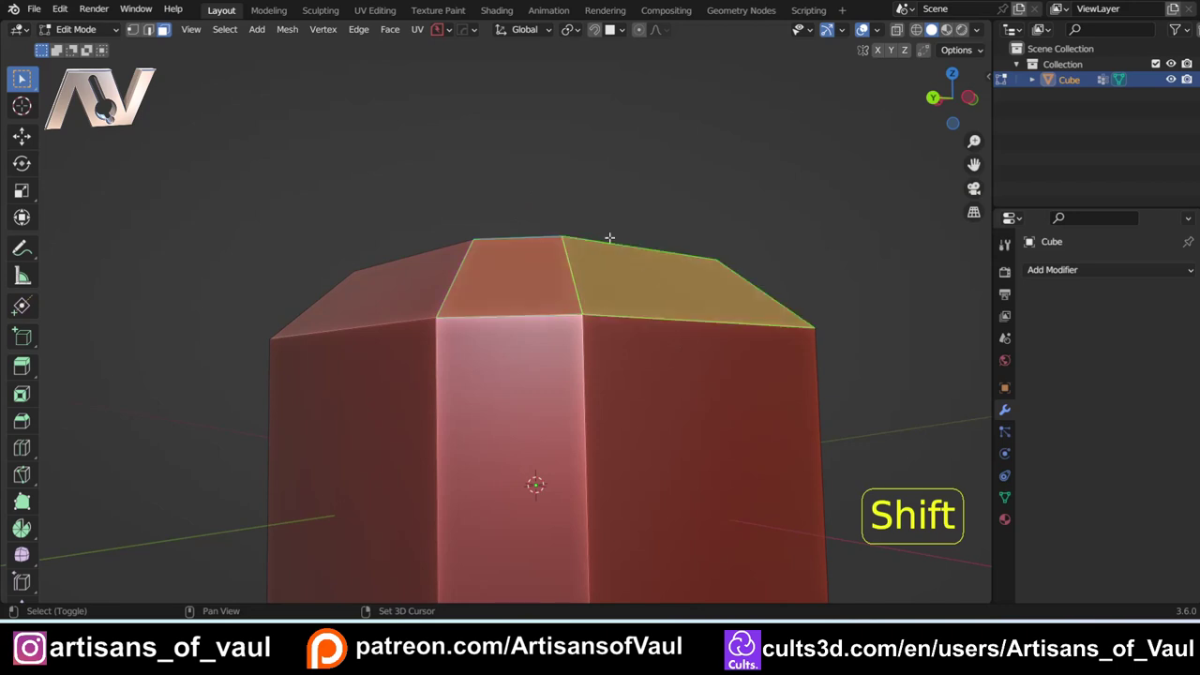
middle_click_drag(661, 283, 610, 286)
key("y")
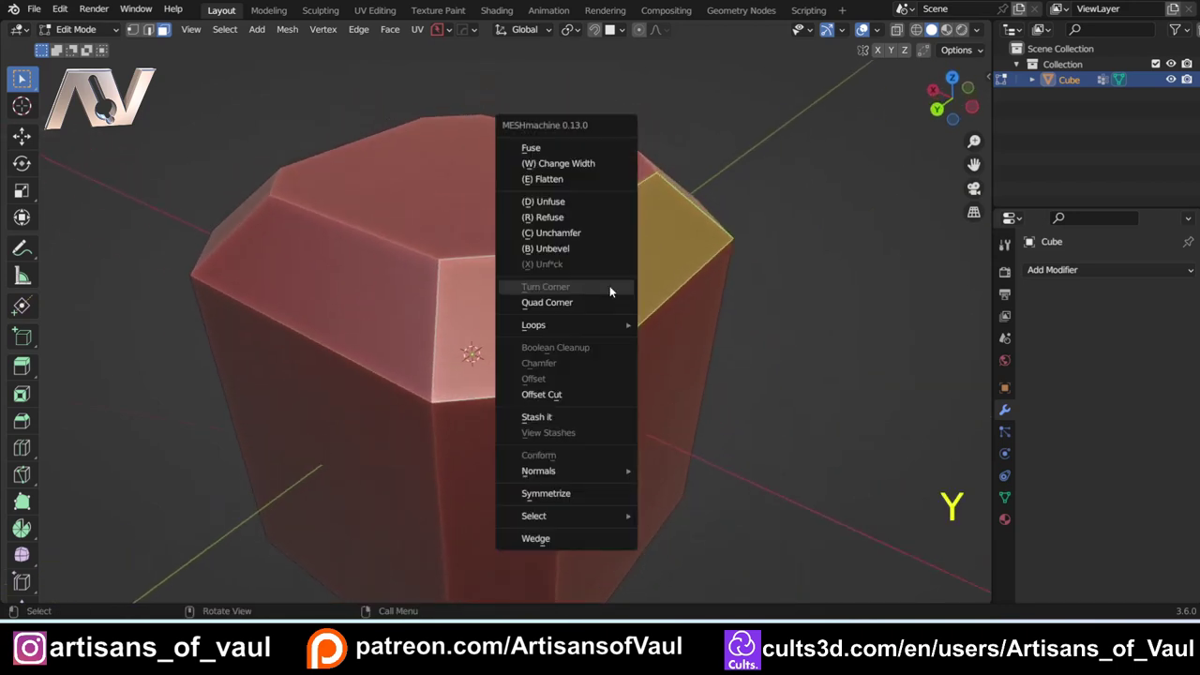
left_click(553, 179)
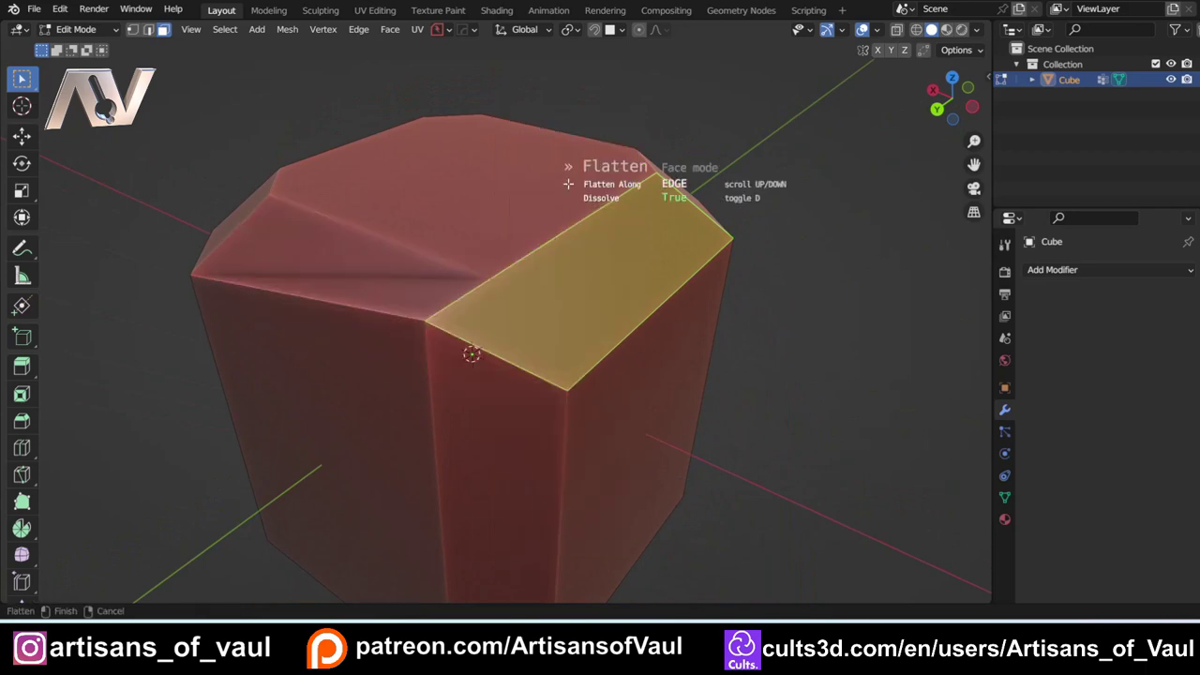
left_click(568, 184)
middle_click_drag(568, 184, 453, 394)
key("ctrl+z")
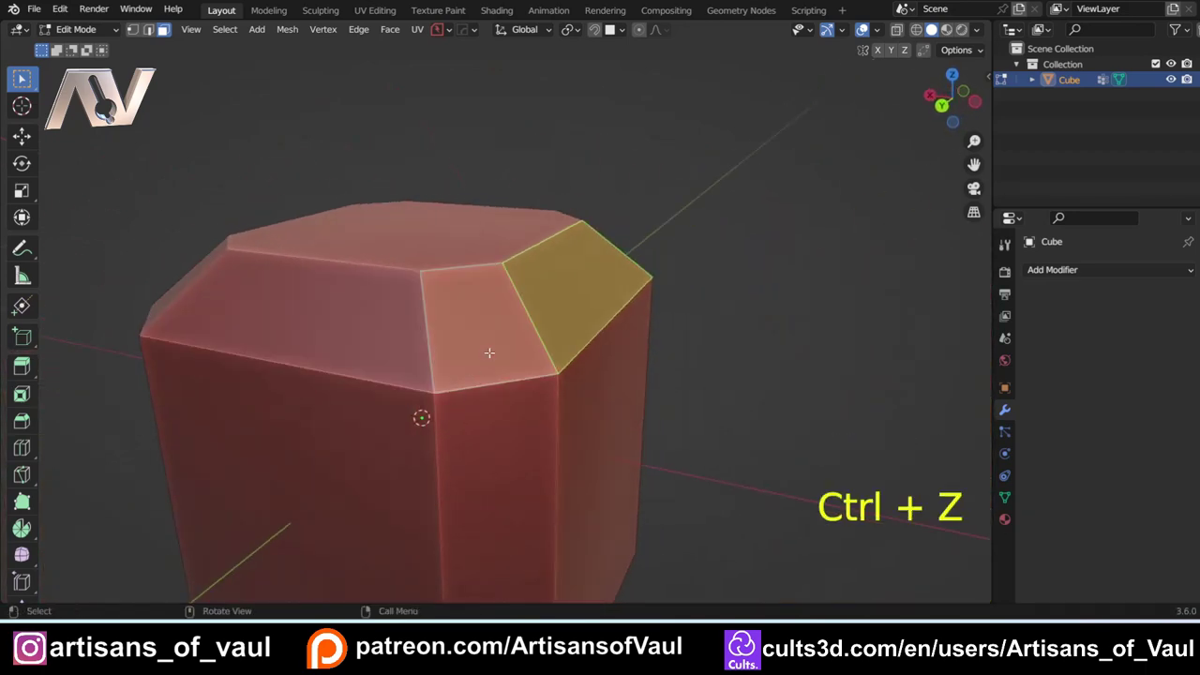
Step: Round only the long bevel face beside the corner with MESHmachine's Fuse, using 16 segments and 0.67 tension
middle_click_drag(501, 305, 565, 282)
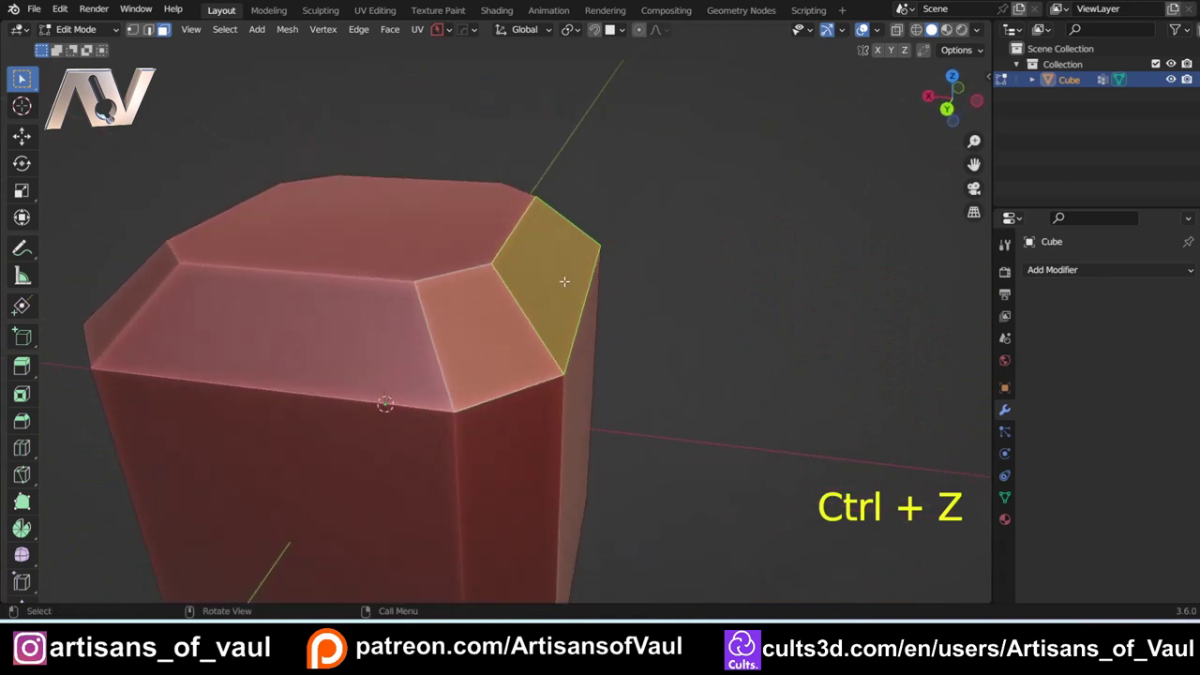
scroll(488, 279, "up", 3)
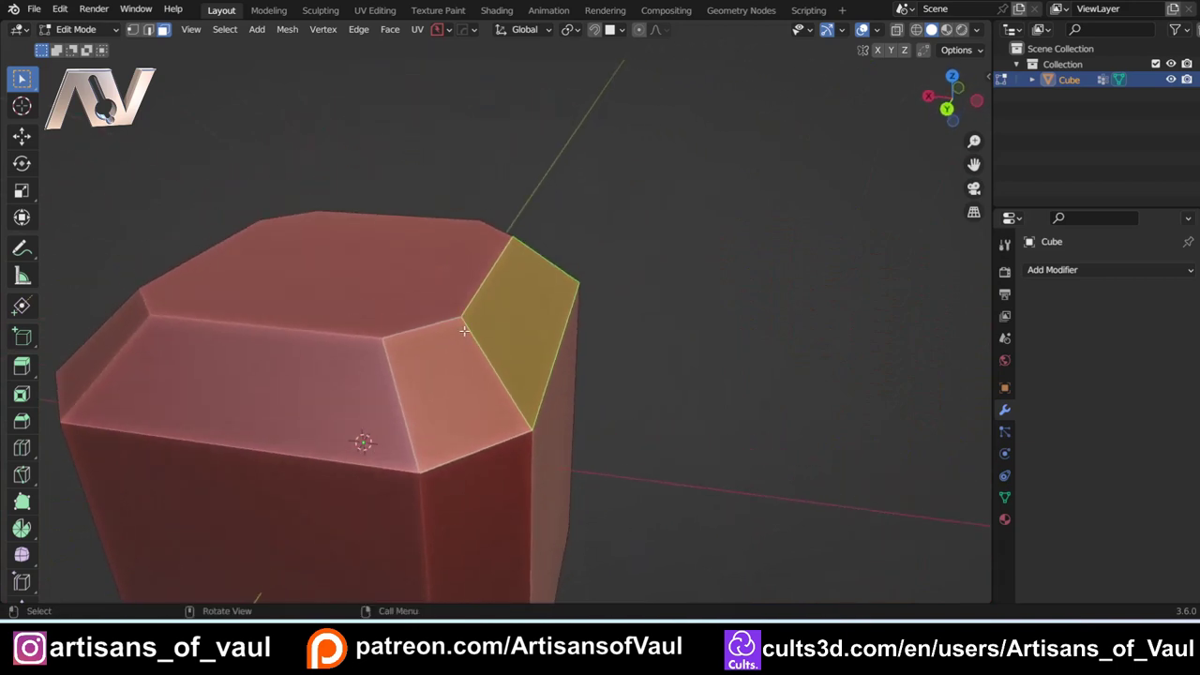
left_click(765, 317)
left_click(531, 290)
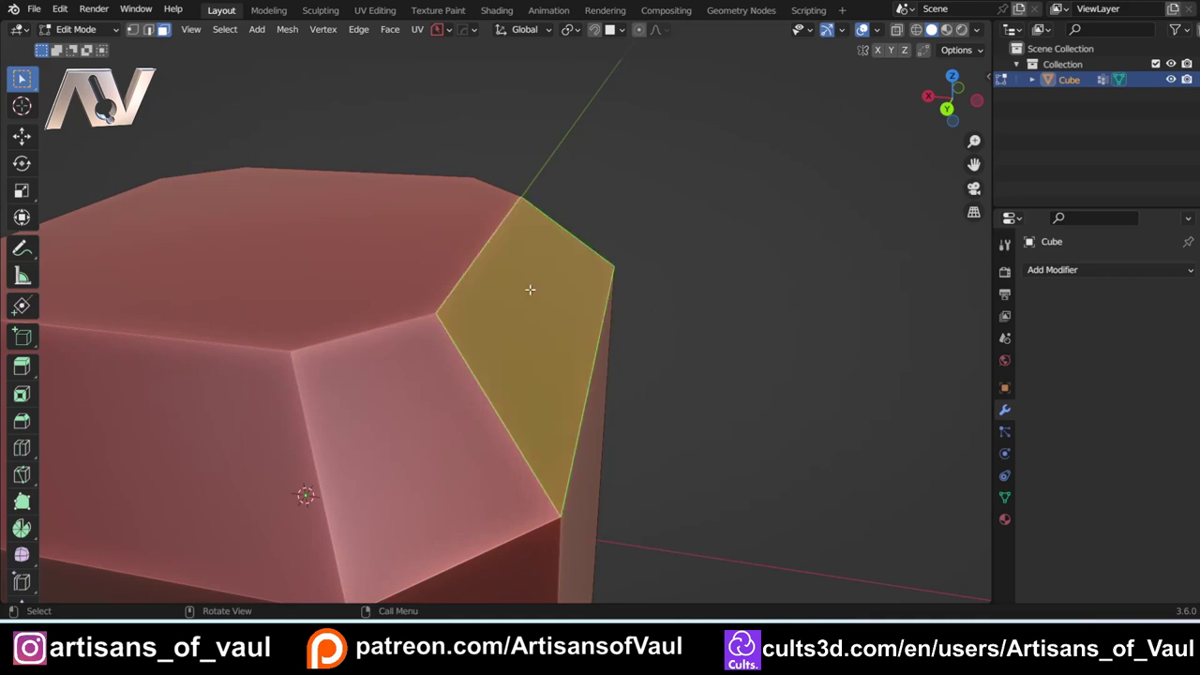
middle_click_drag(644, 275, 563, 298)
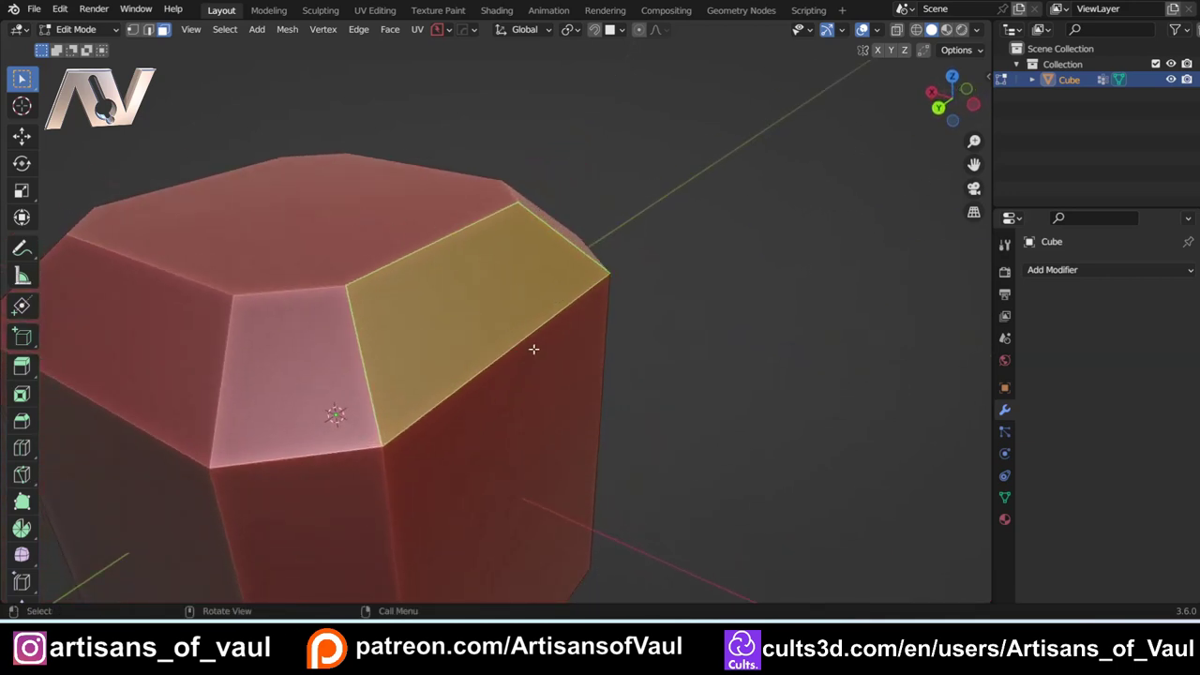
key("y")
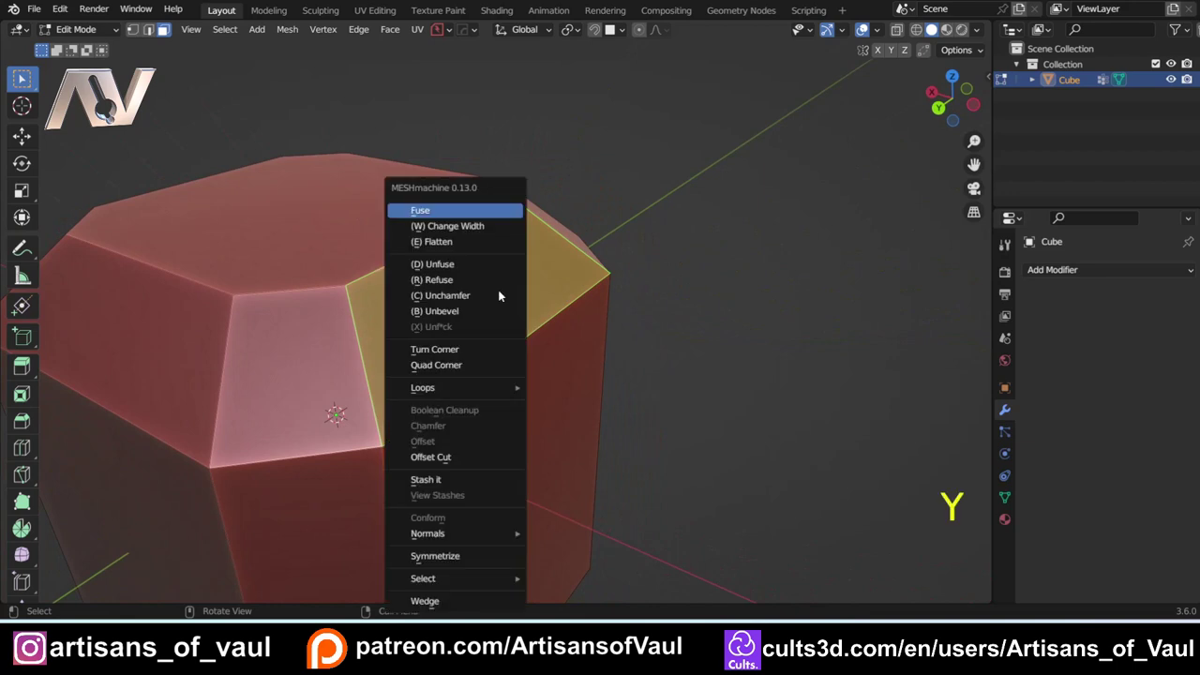
left_click(450, 211)
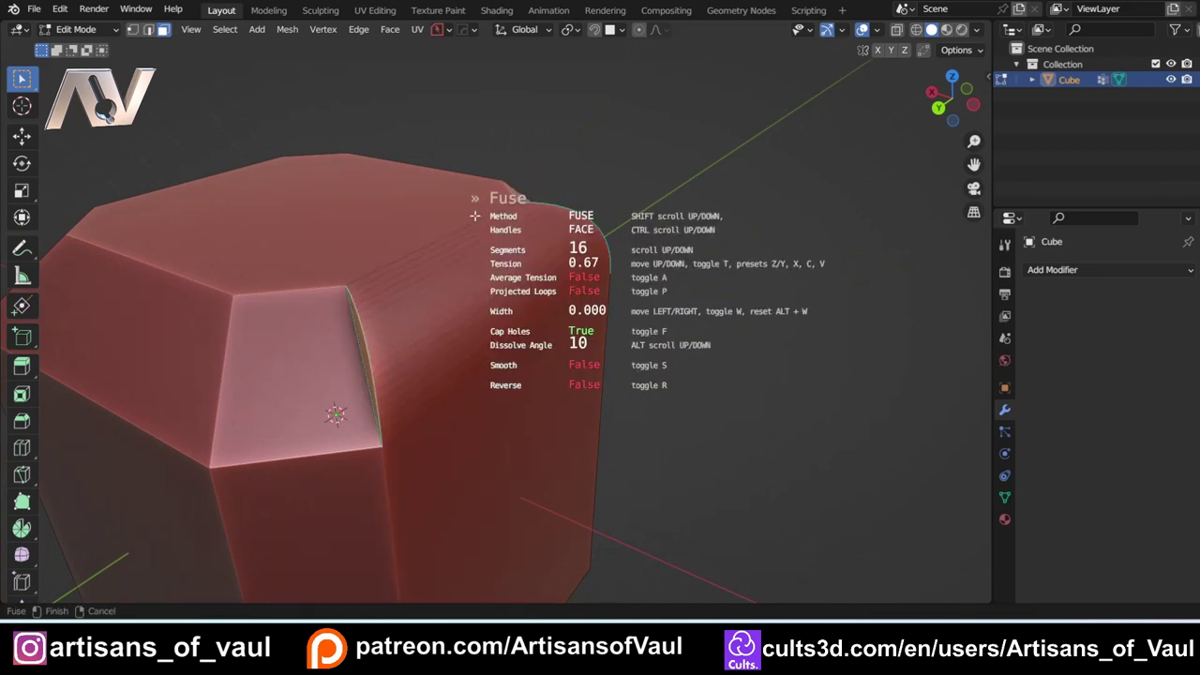
left_click(475, 216)
middle_click_drag(461, 257, 483, 329)
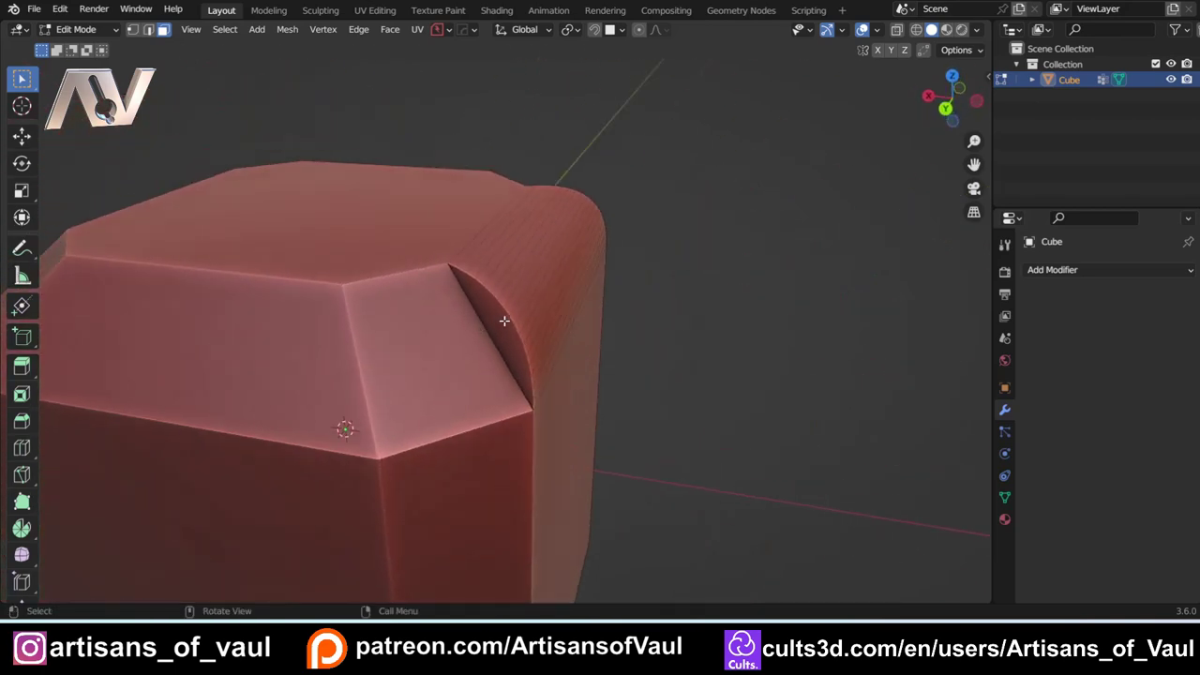
Step: Flatten the curved cap face at one end of the fused bevel together with the adjoining corner face
left_click(504, 321)
left_click(422, 344, "shift")
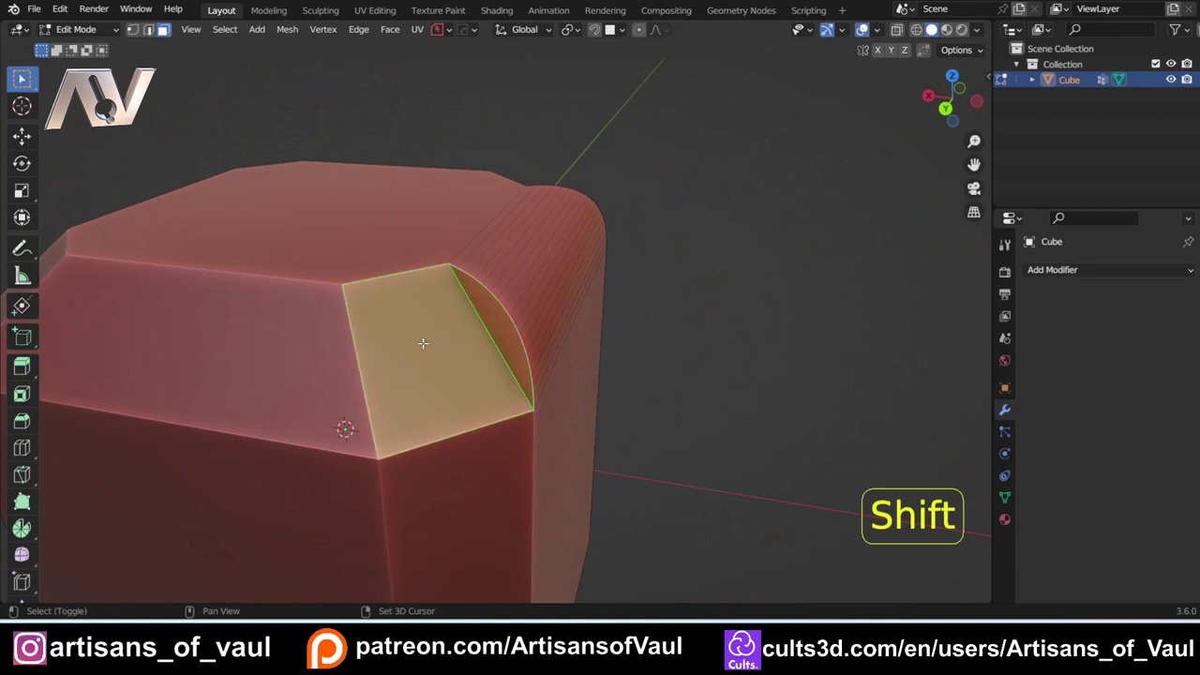
middle_click_drag(421, 343, 638, 381)
key("y")
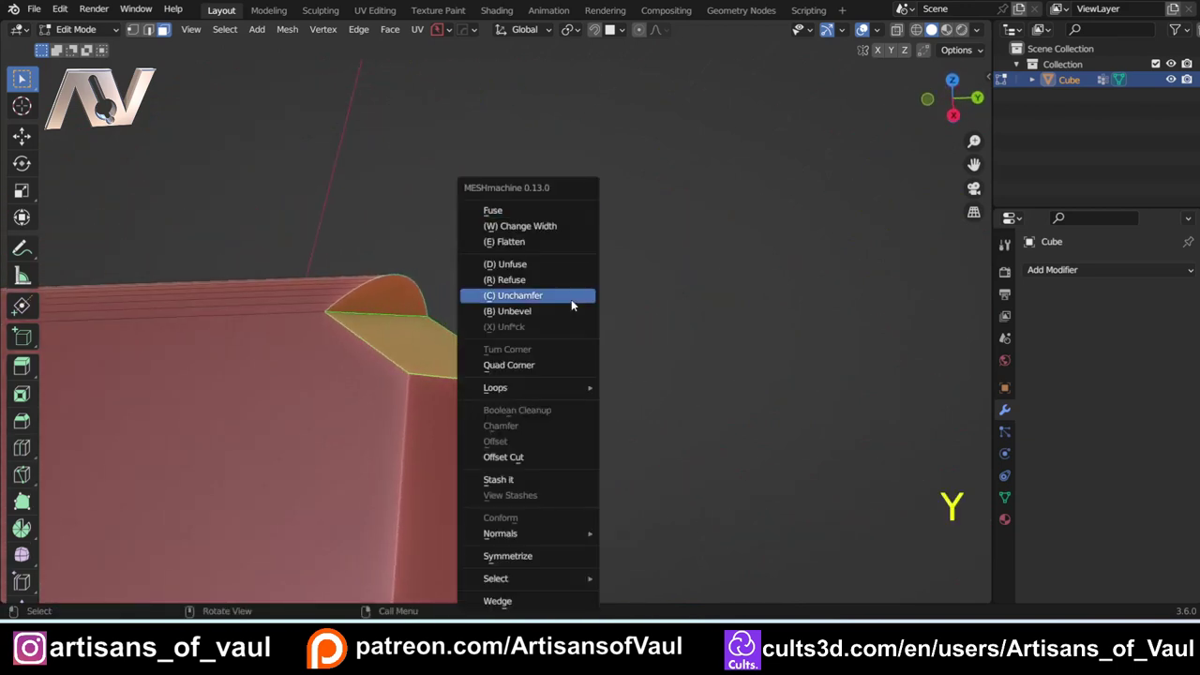
left_click(549, 242)
left_click(549, 256)
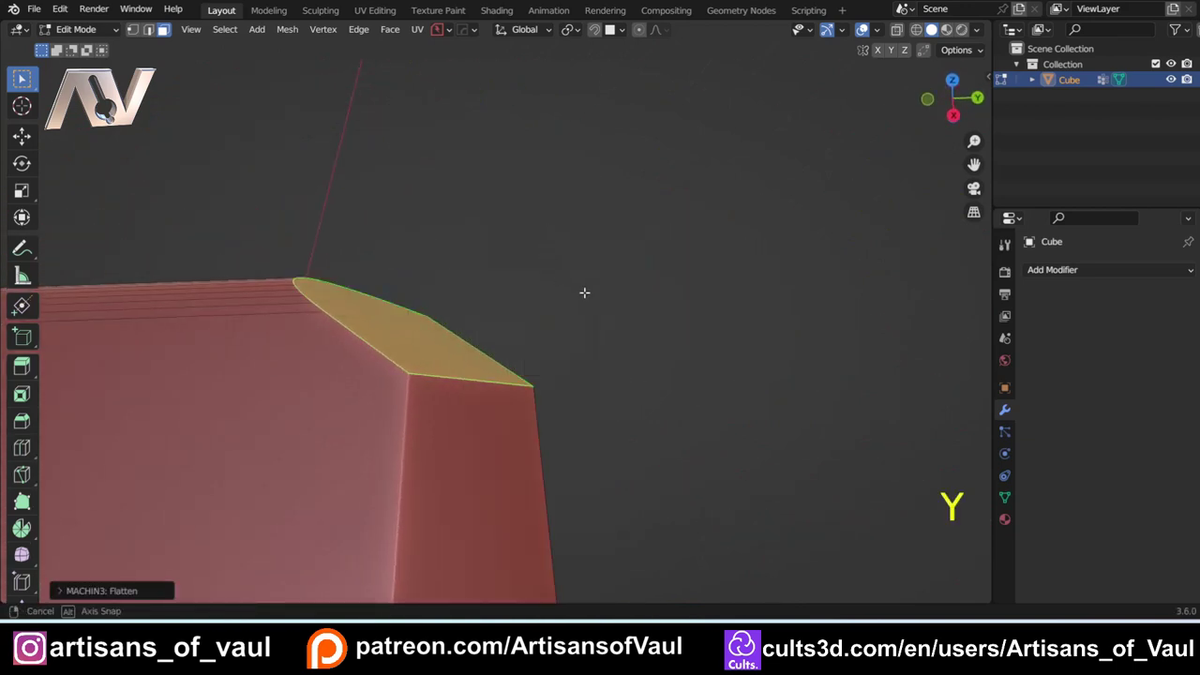
Step: Flatten the cap face and corner face at the opposite end of the fused bevel
middle_click_drag(584, 290, 648, 415)
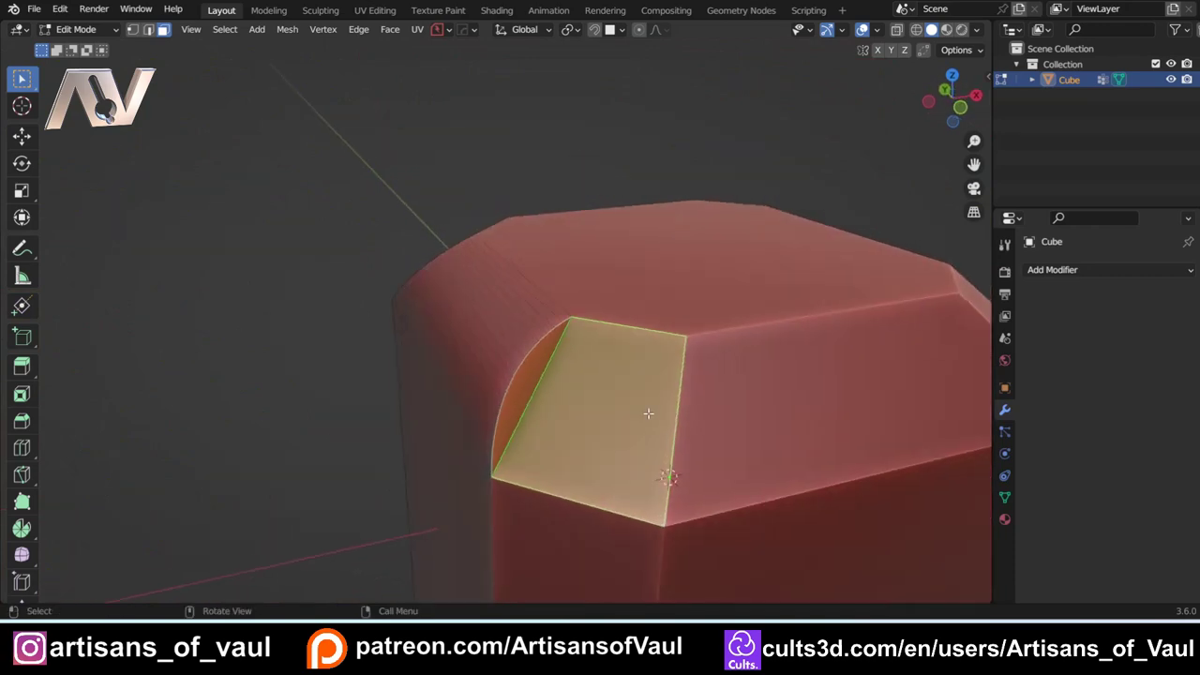
key("y")
left_click(611, 243)
left_click(611, 244)
Step: Switch to Object Mode and examine the fused edge between its two flattened corners
middle_click_drag(610, 244, 450, 330)
key("Tab")
left_click(600, 214)
scroll(565, 314, "down", 3)
middle_click_drag(451, 330, 520, 370, "shift")
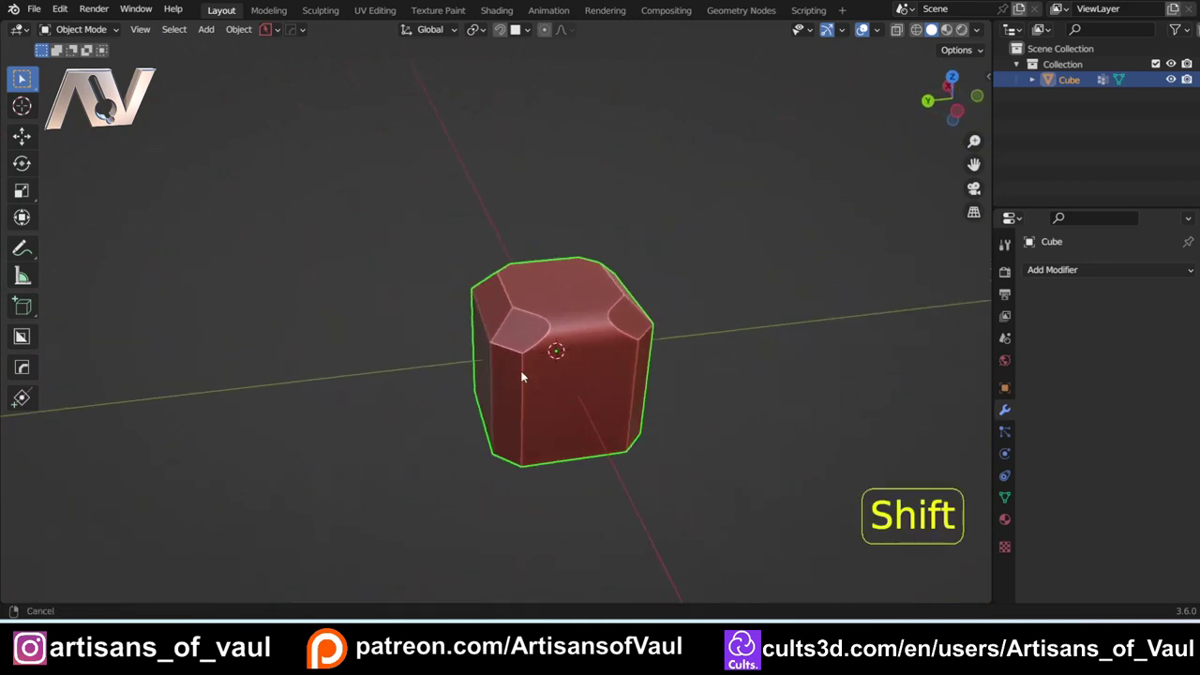
scroll(534, 372, "up", 4)
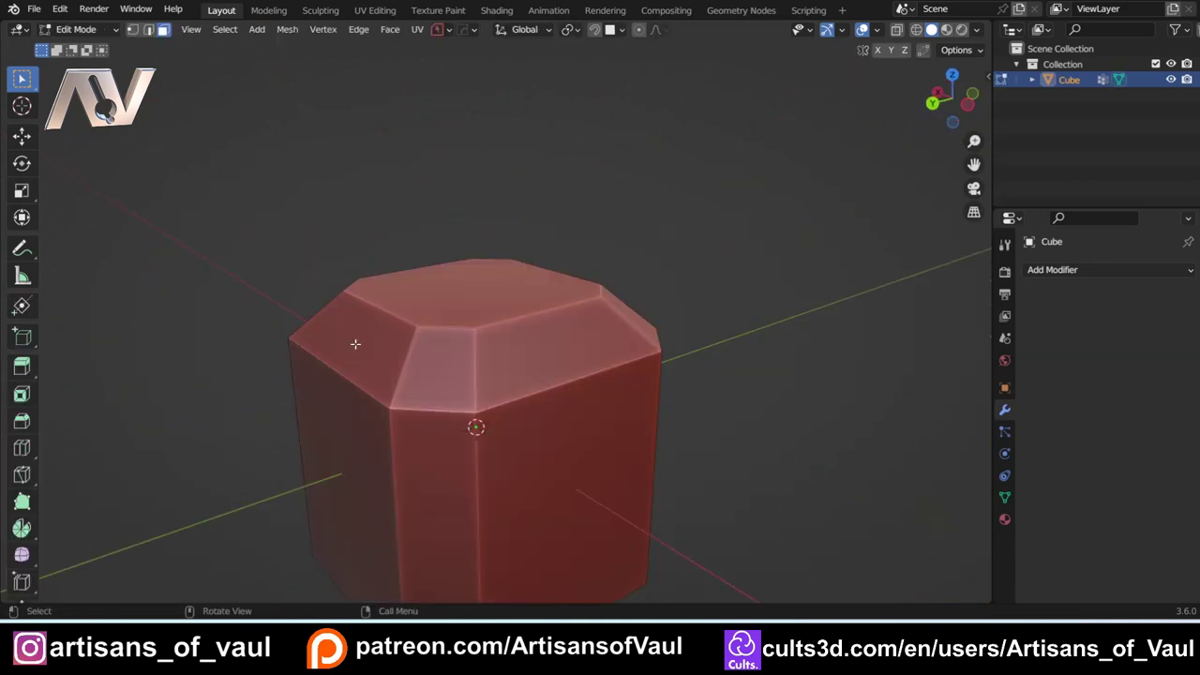
middle_click_drag(435, 346, 642, 365, "shift")
Step: Add a new mesh cube in Object Mode, move it beside the bevelled cube and scale it up
key("Tab")
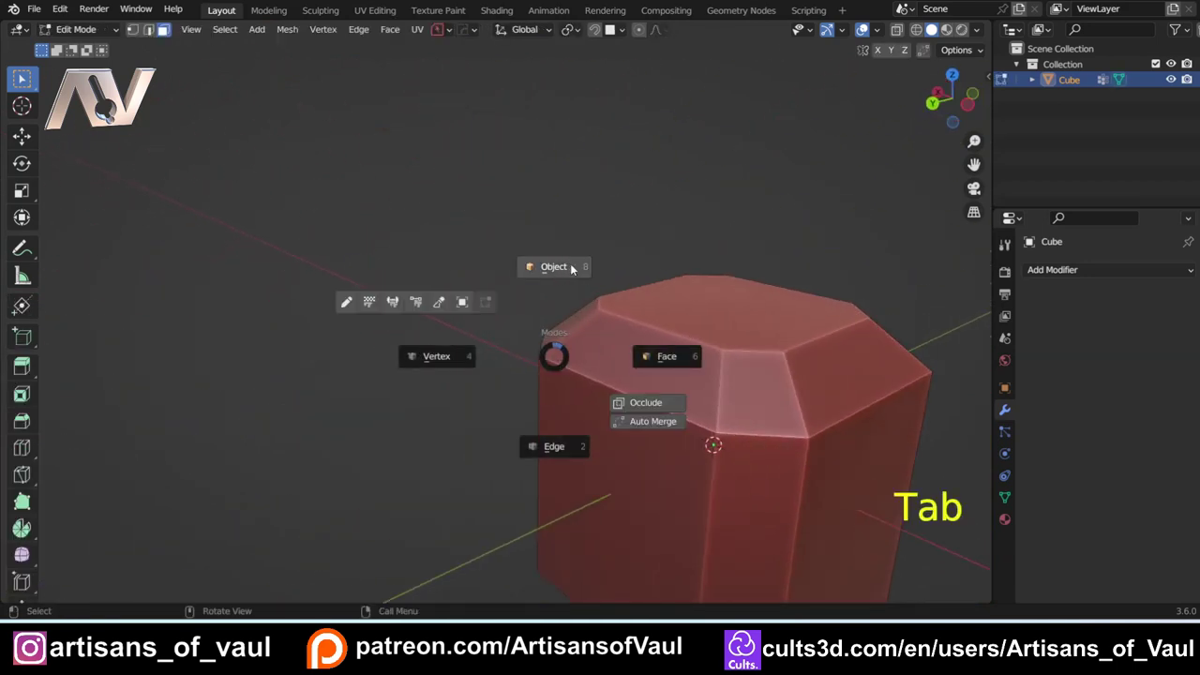
left_click(569, 265)
scroll(668, 370, "down", 3)
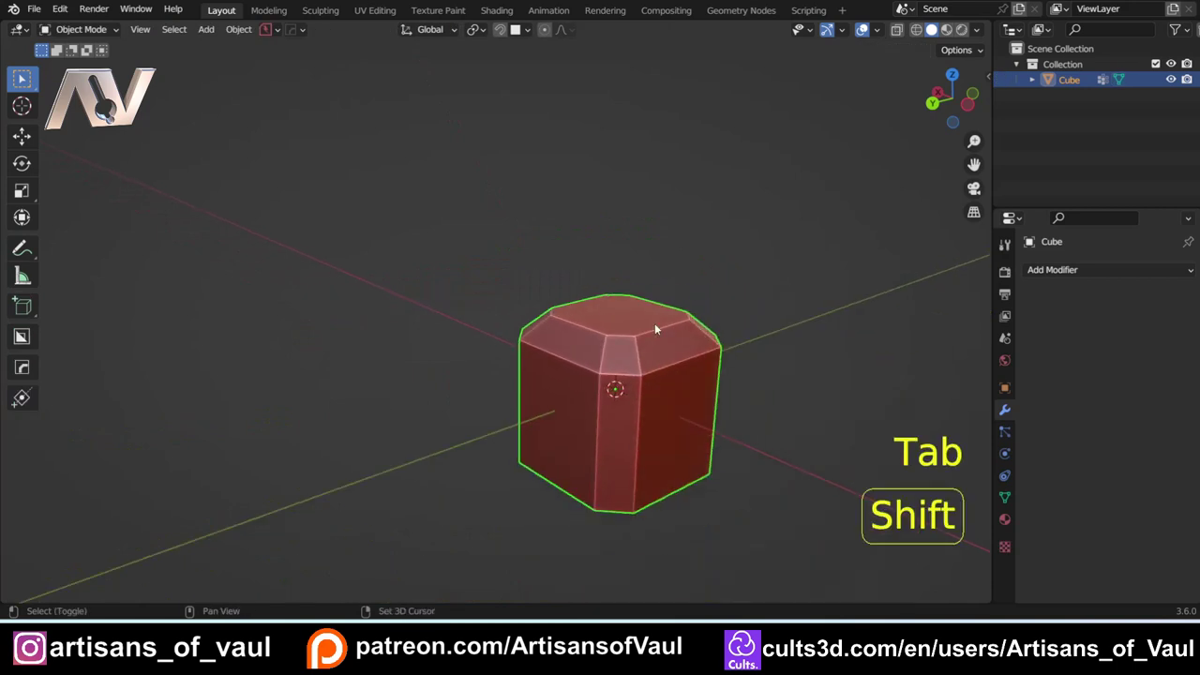
key("shift+a")
mouse_move(619, 286)
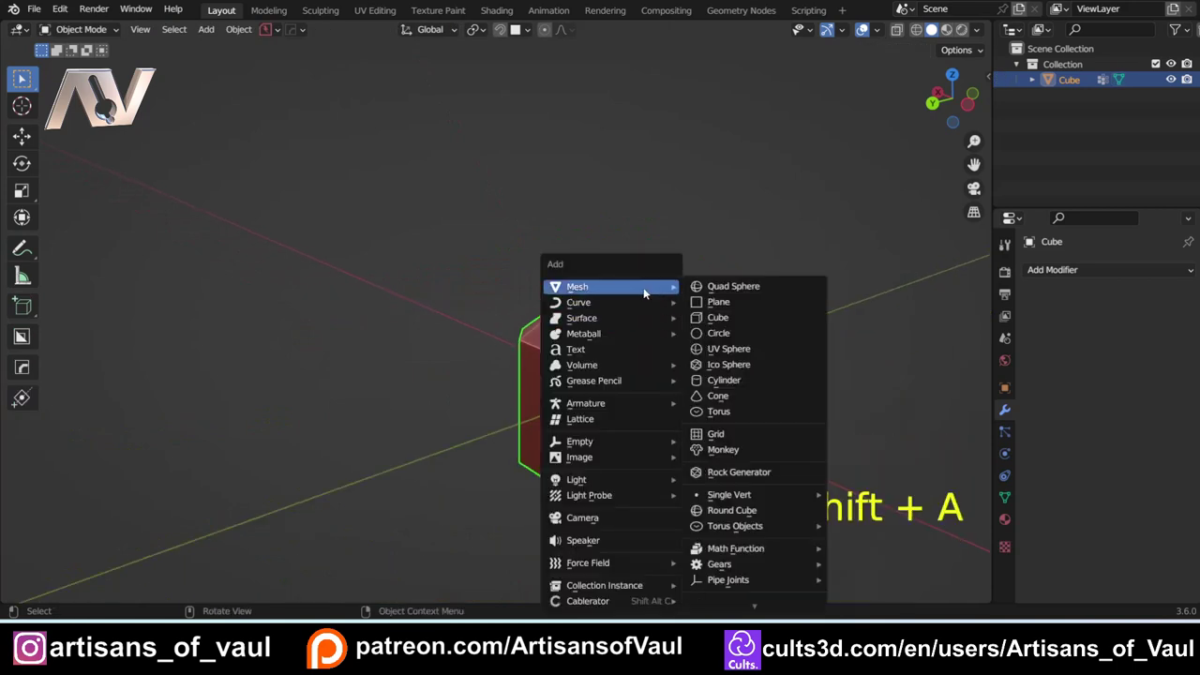
left_click(732, 319)
key("g")
left_click(438, 325)
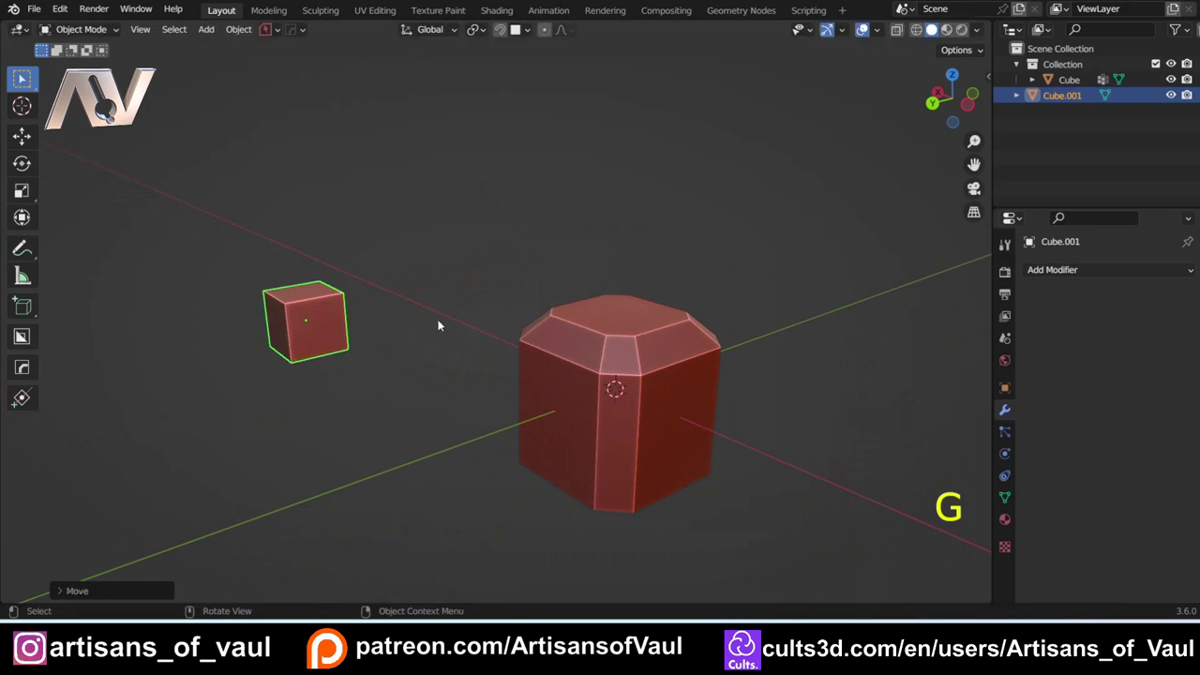
key("s")
left_click(521, 367)
scroll(544, 346, "up", 4)
middle_click_drag(324, 313, 581, 335, "shift")
middle_click_drag(581, 335, 527, 298, "shift")
middle_click_drag(465, 271, 421, 300)
scroll(453, 264, "up", 2)
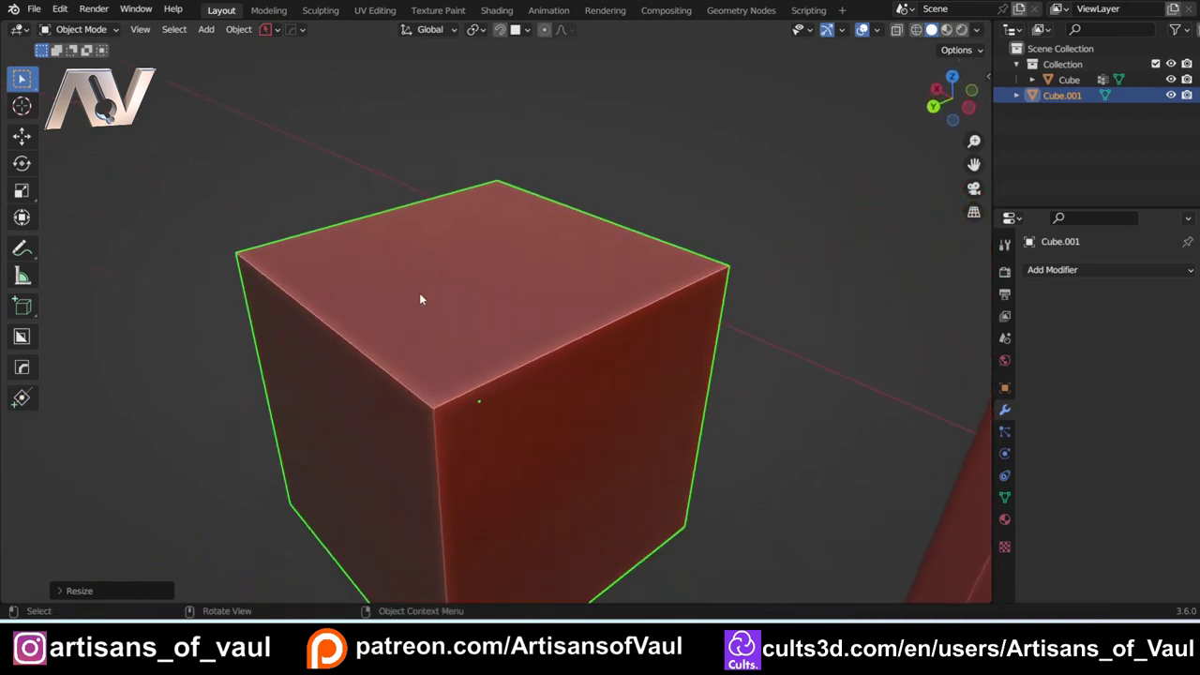
Step: Enter Edit Mode with vertex selection on the new cube and raise one top corner vertex along global Z
key("Tab")
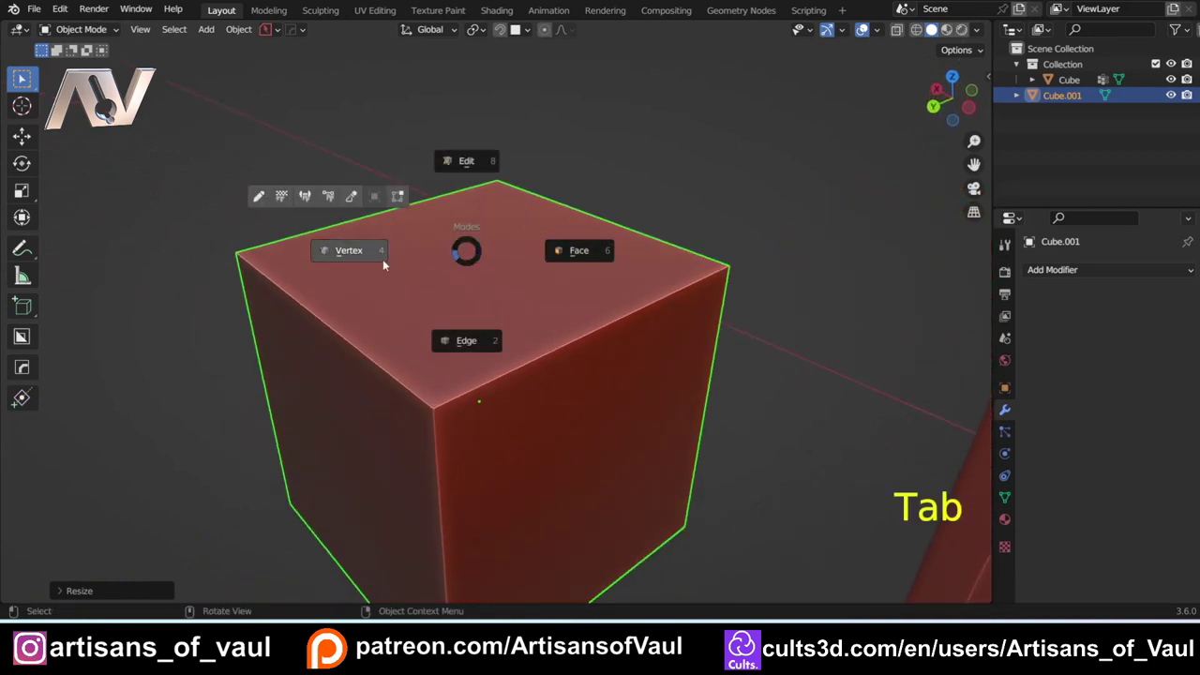
left_click(356, 252)
left_click(238, 257)
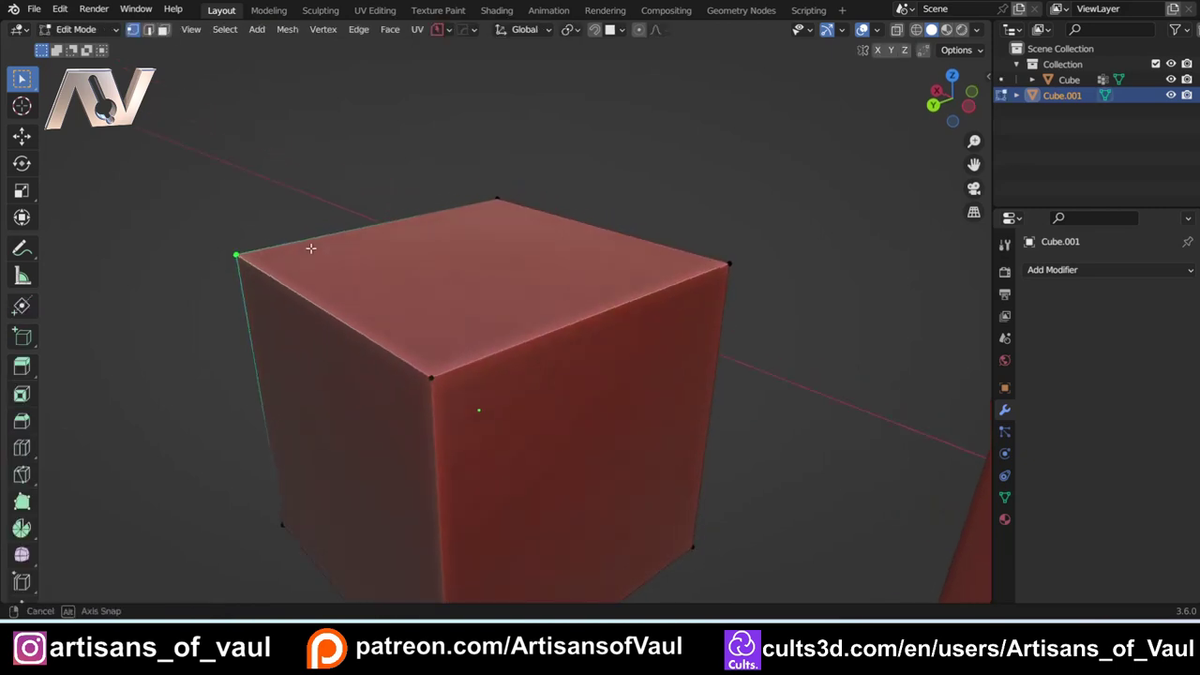
key("g")
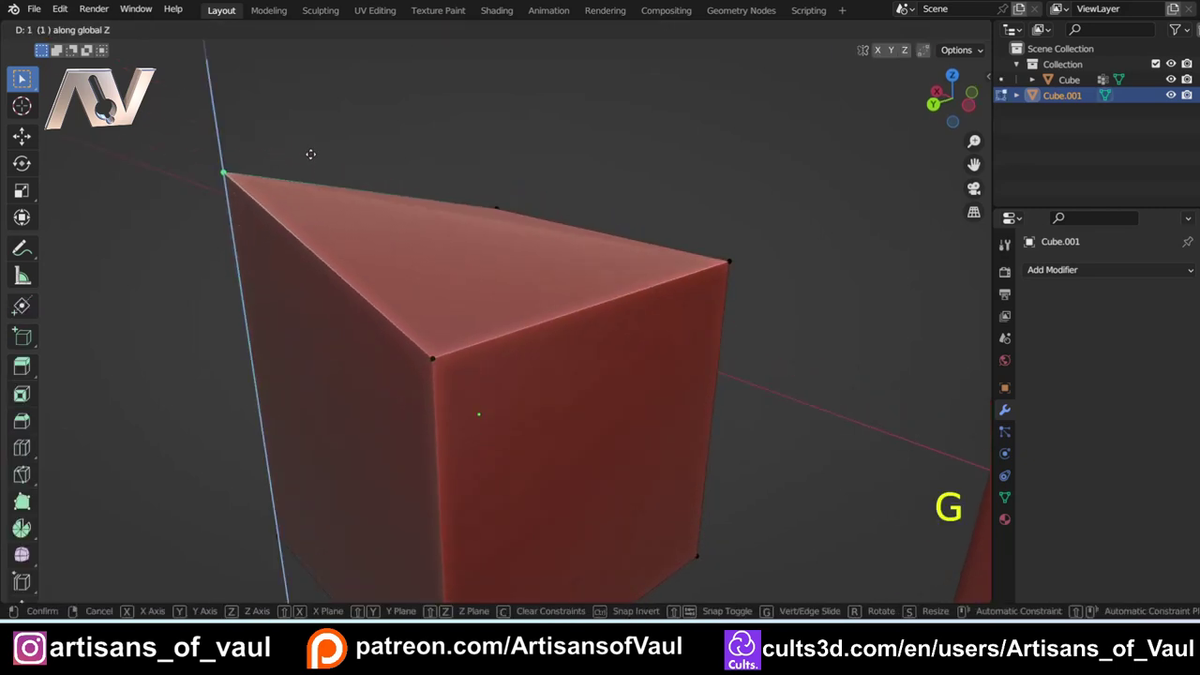
left_click(360, 92)
Step: Connect the two top corners on either side of the raised vertex with an edge, splitting the warped top face into two triangles
middle_click_drag(455, 159, 493, 245)
key("Tab")
left_click(465, 198)
left_click(453, 194)
left_click(642, 206)
middle_click_drag(421, 243, 483, 214)
key("Tab")
left_click(303, 307)
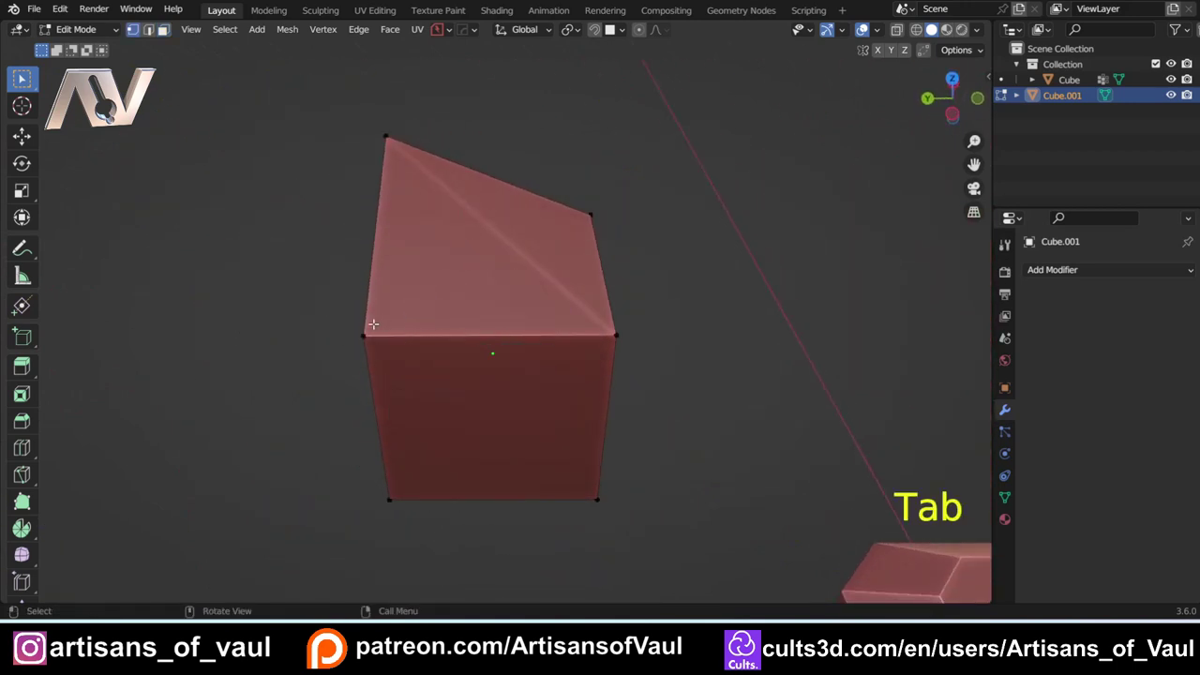
left_click(364, 336)
left_click(590, 216, "shift")
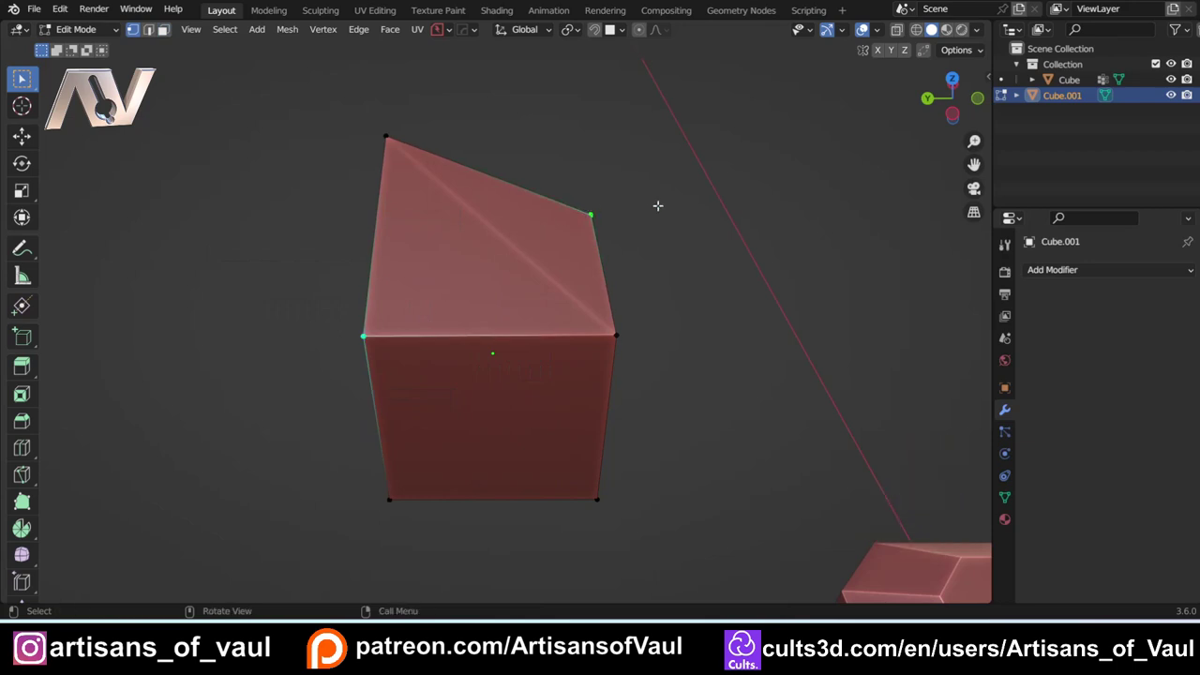
key("j")
Step: Try MESHmachine Flatten on the two top triangles, aligning the level one to the raised one's plane, and undo it
middle_click_drag(658, 205, 575, 285)
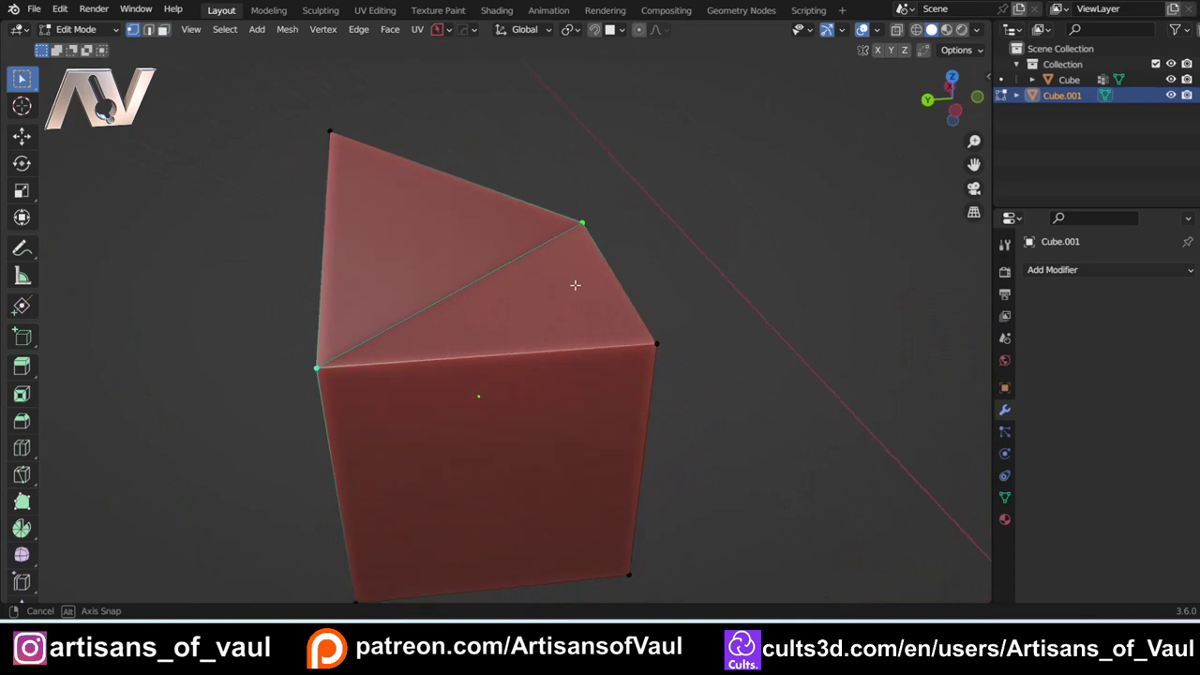
key("Tab")
left_click(738, 263)
middle_click_drag(506, 252, 552, 235)
left_click(544, 268)
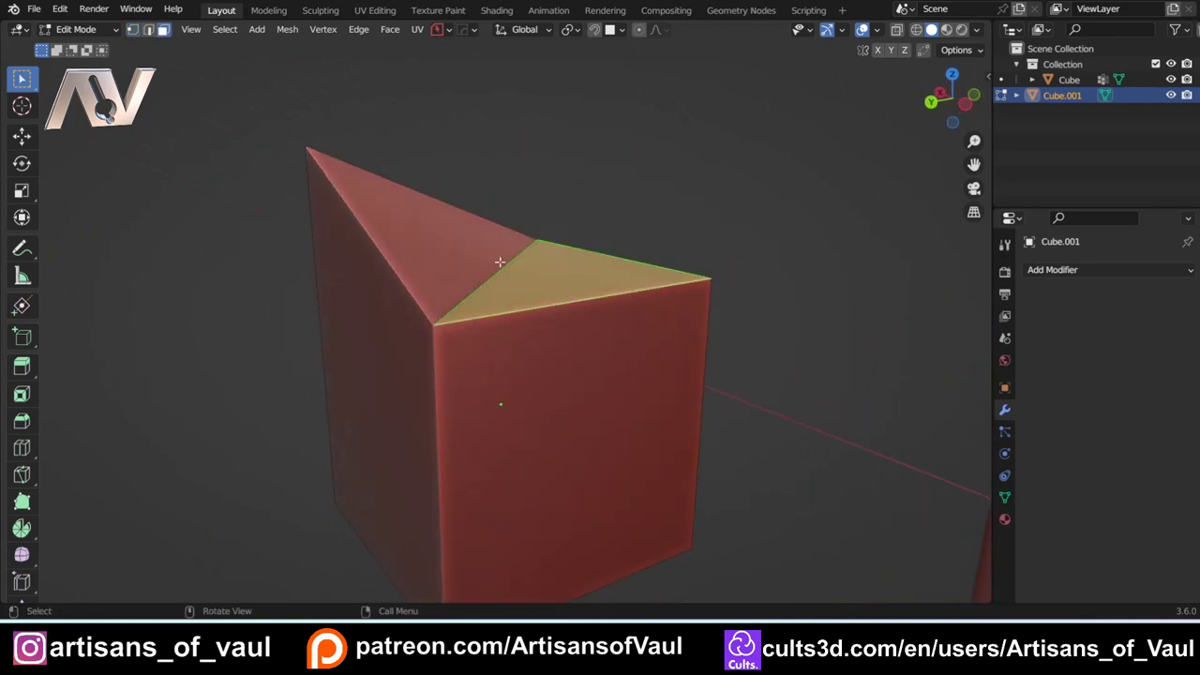
left_click(437, 235, "shift")
key("y")
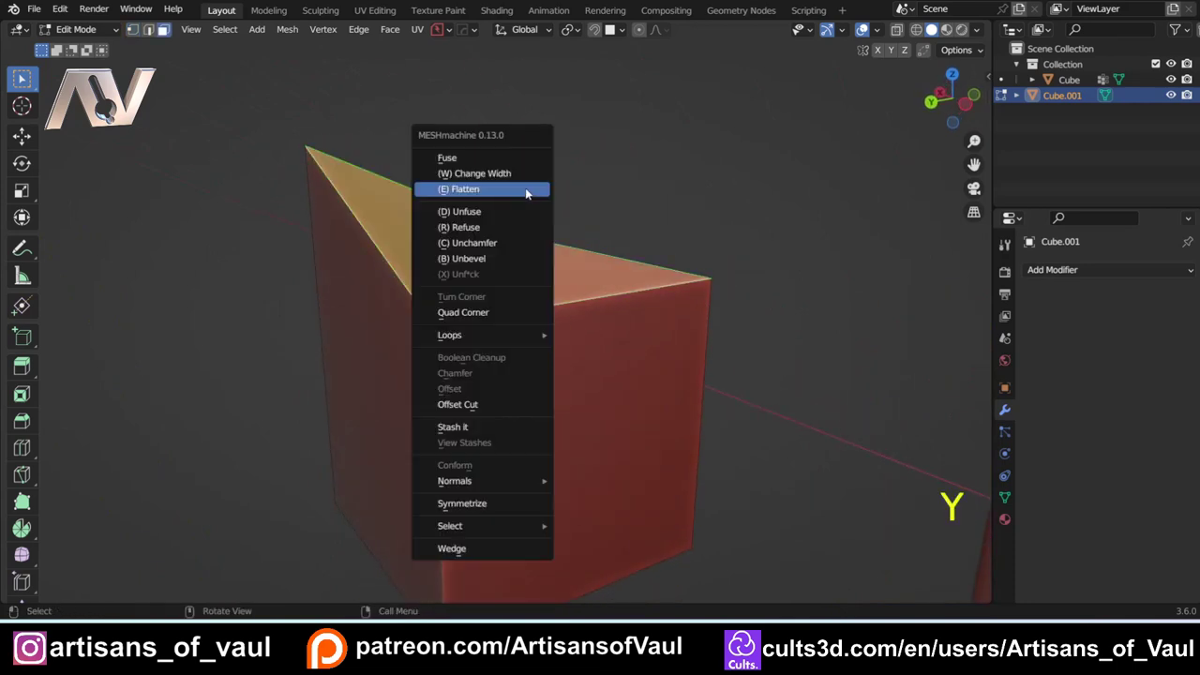
left_click(525, 188)
left_click(522, 189)
middle_click_drag(587, 249, 516, 237)
key("ctrl+z")
Step: Flatten the level triangle to the raised one again, toggle Dissolve off and on, and undo the result
key("y")
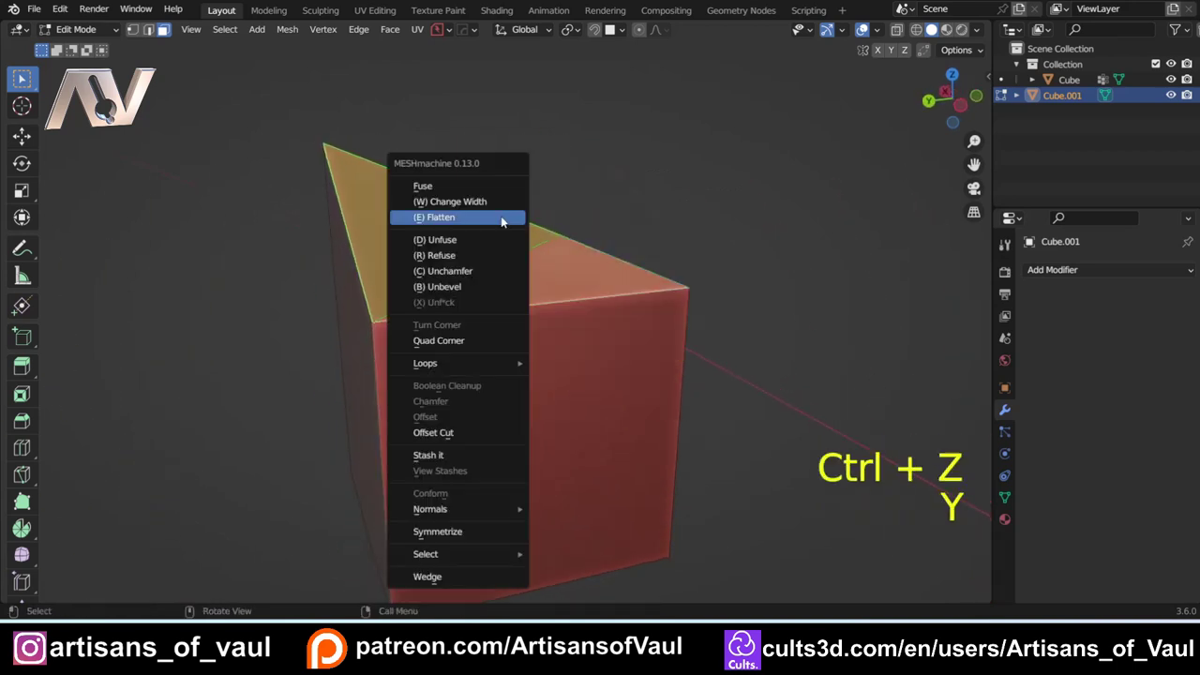
left_click(501, 217)
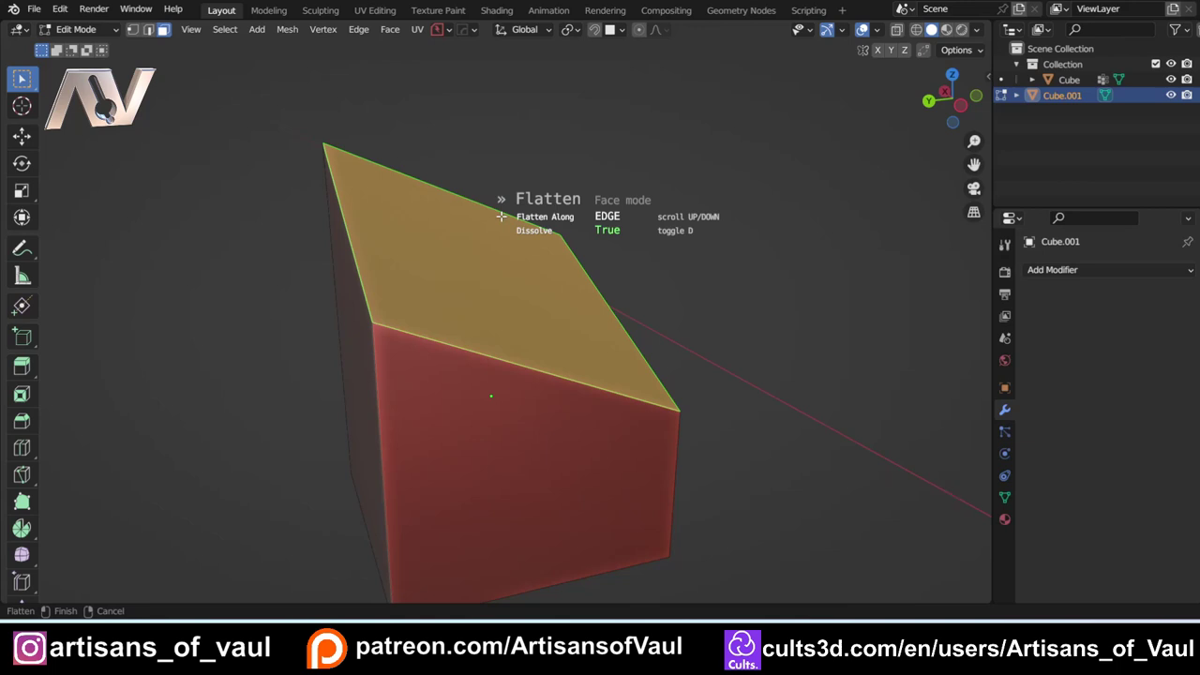
key("d")
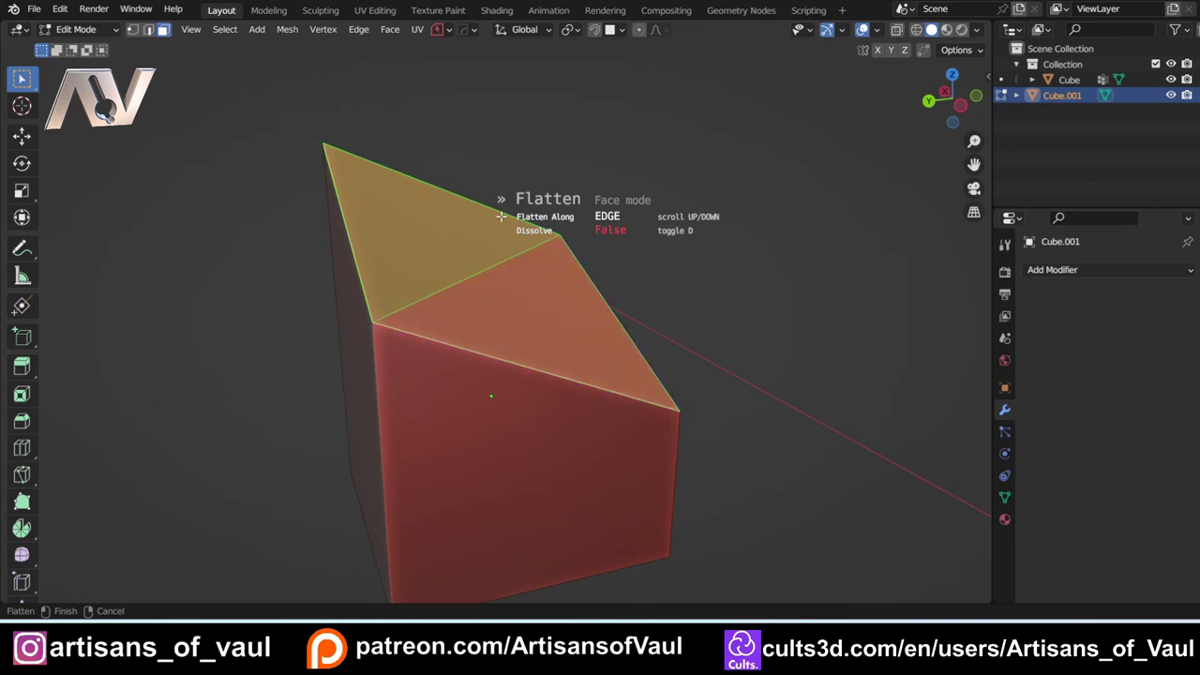
key("d")
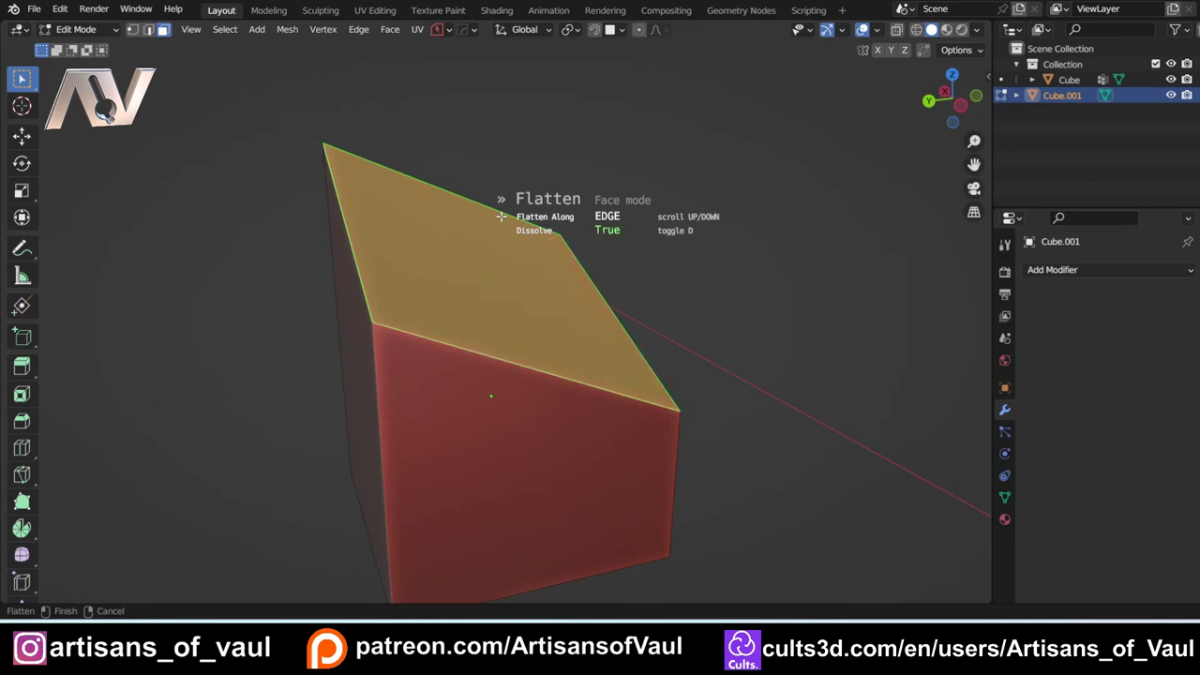
left_click(502, 217)
key("ctrl+z")
Step: Make the level triangle the active face and Flatten the raised triangle into its plane
middle_click_drag(527, 225, 630, 276)
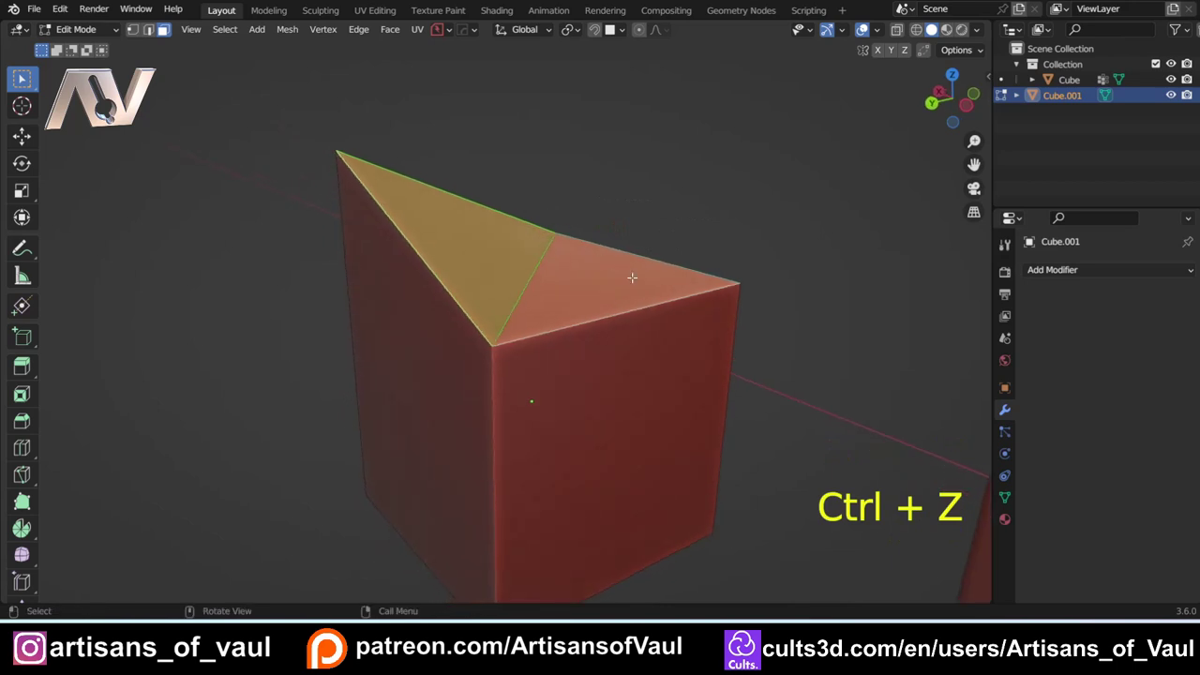
left_click(630, 276)
left_click(511, 257, "shift")
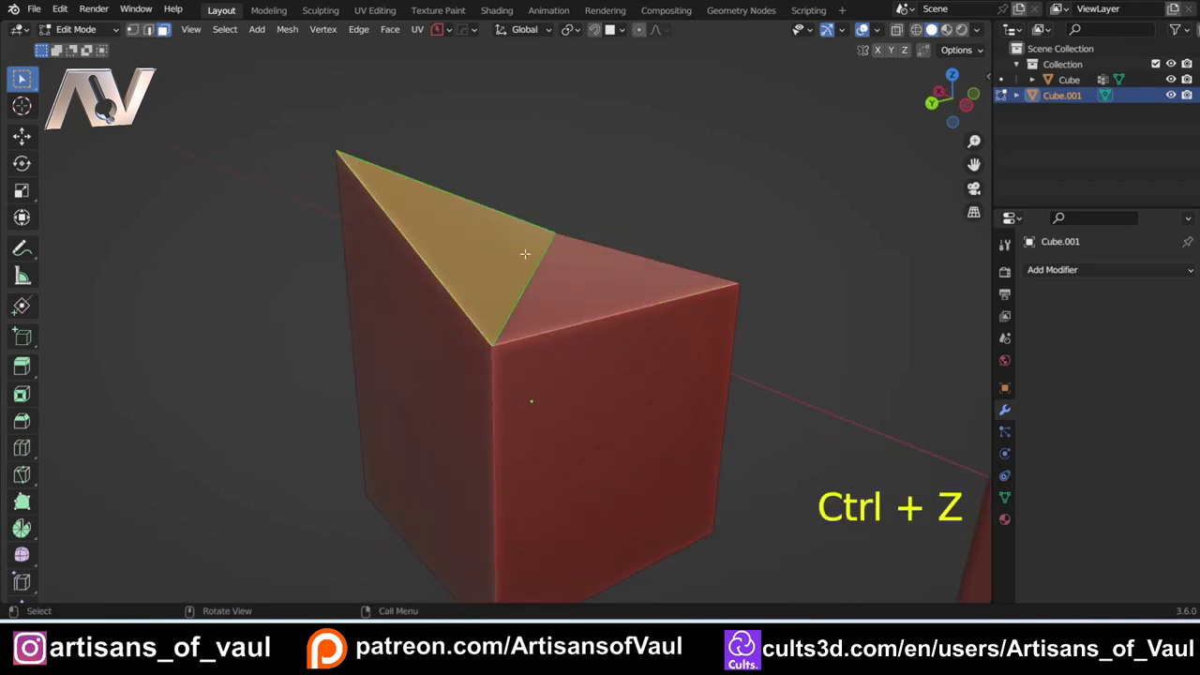
key("y")
left_click(683, 214)
left_click(626, 225)
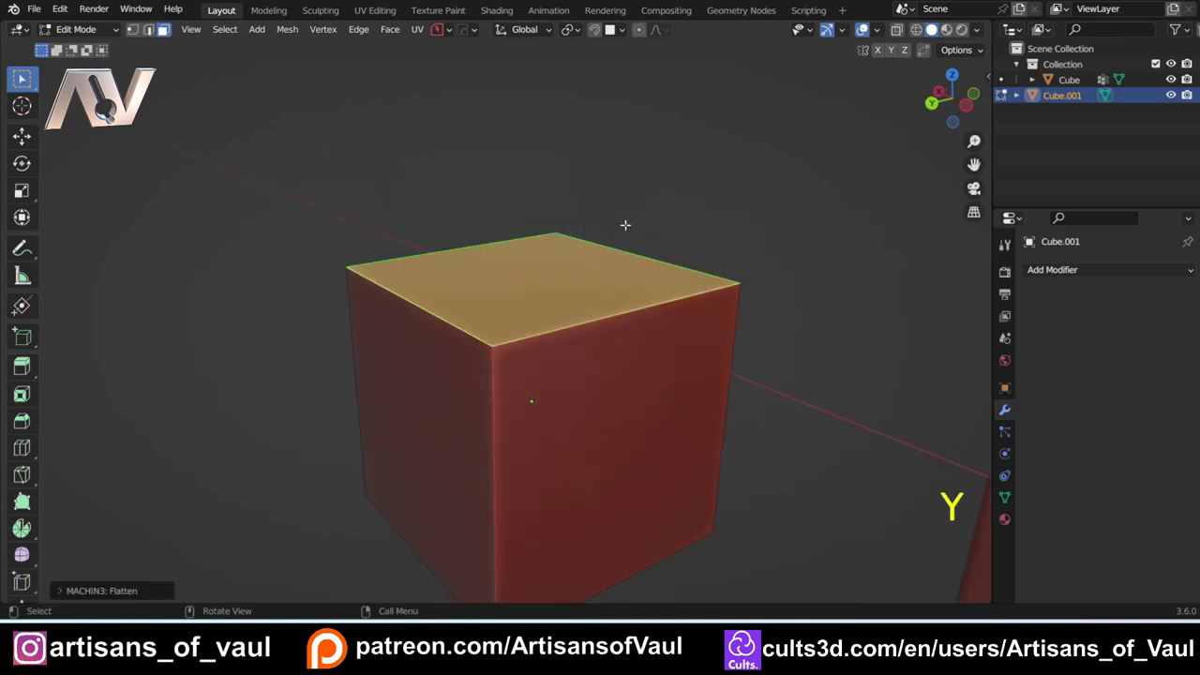
Step: Return to vertex selection and raise the same top corner of the cube along Z again
key("Tab")
left_click(349, 270)
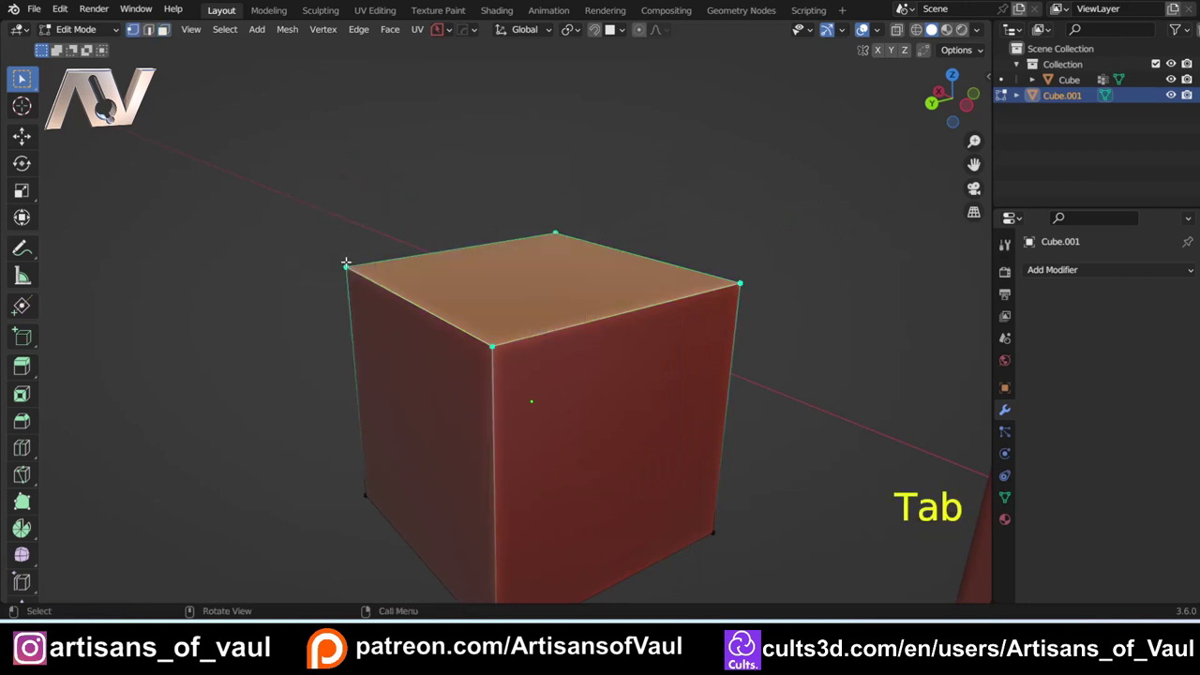
left_click(346, 265)
key("g")
key("z")
left_click(343, 194)
Step: Join the two opposite top vertices adjacent to the raised corner with a diagonal edge
middle_click_drag(647, 223, 528, 254)
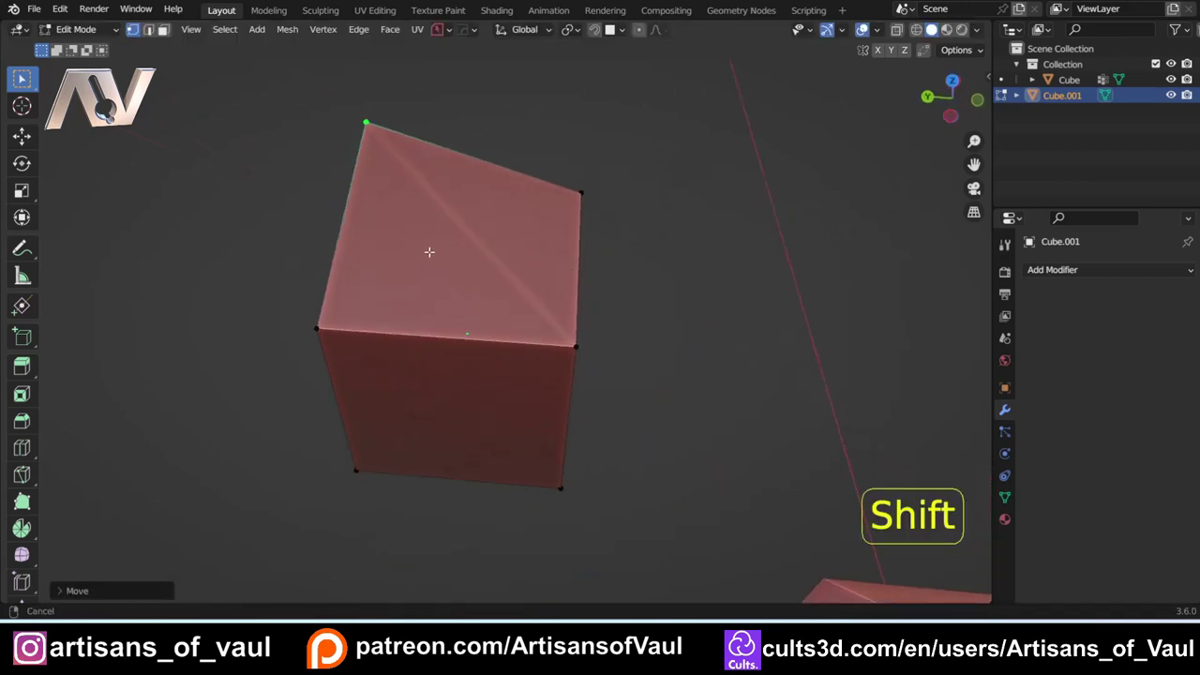
middle_click_drag(428, 254, 535, 265, "shift")
scroll(472, 327, "up", 2)
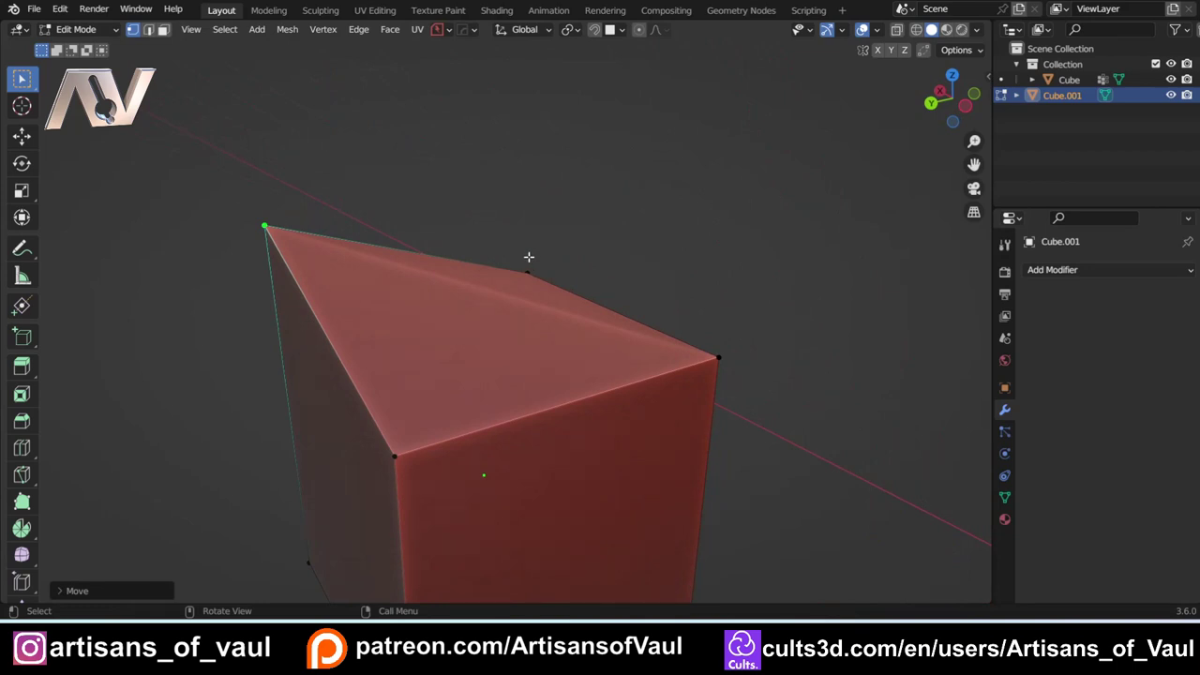
middle_click_drag(529, 257, 493, 265)
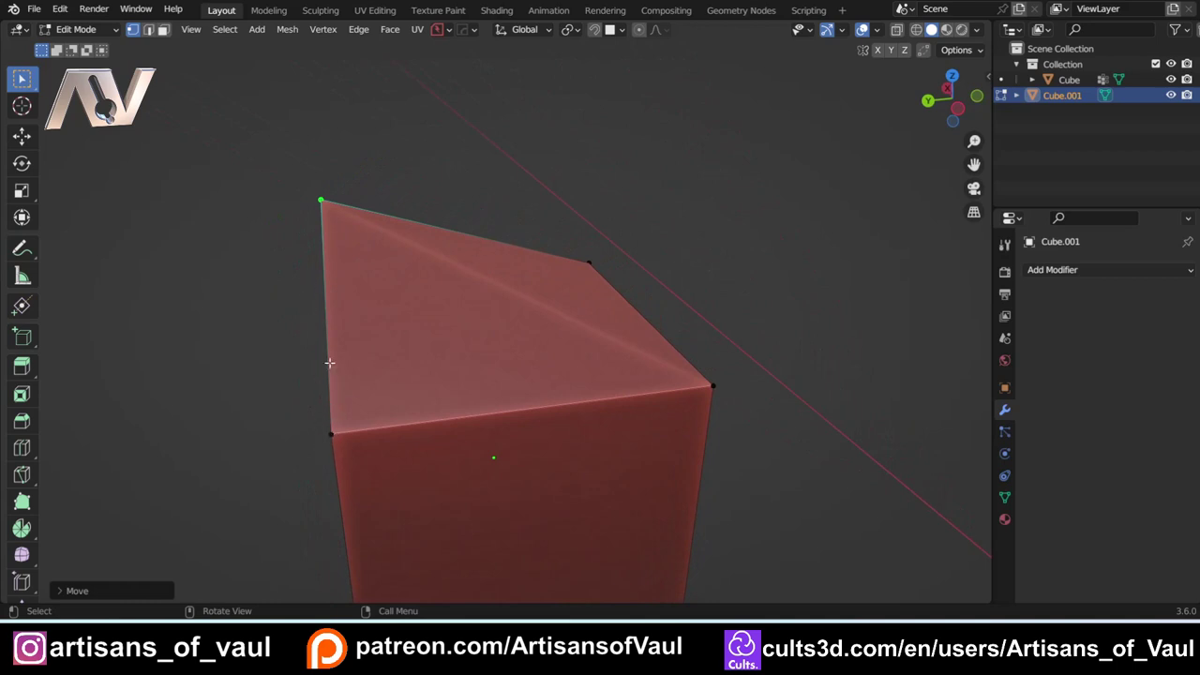
left_click(331, 434)
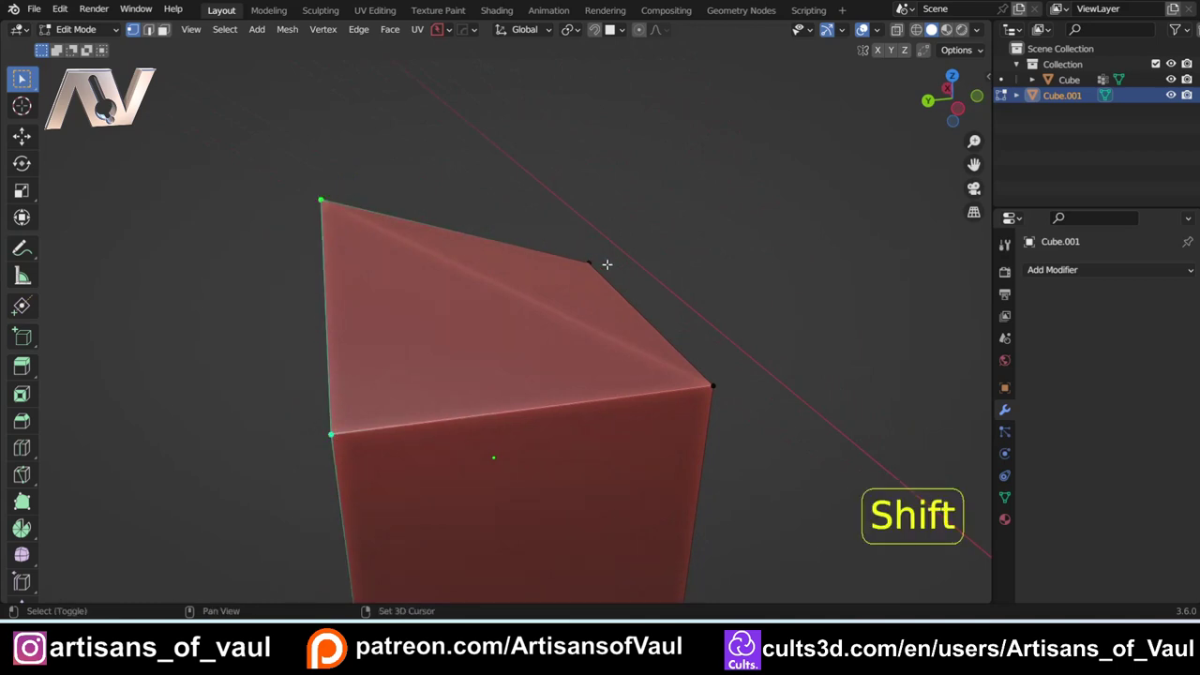
left_click(589, 259, "shift")
middle_click_drag(589, 259, 640, 308)
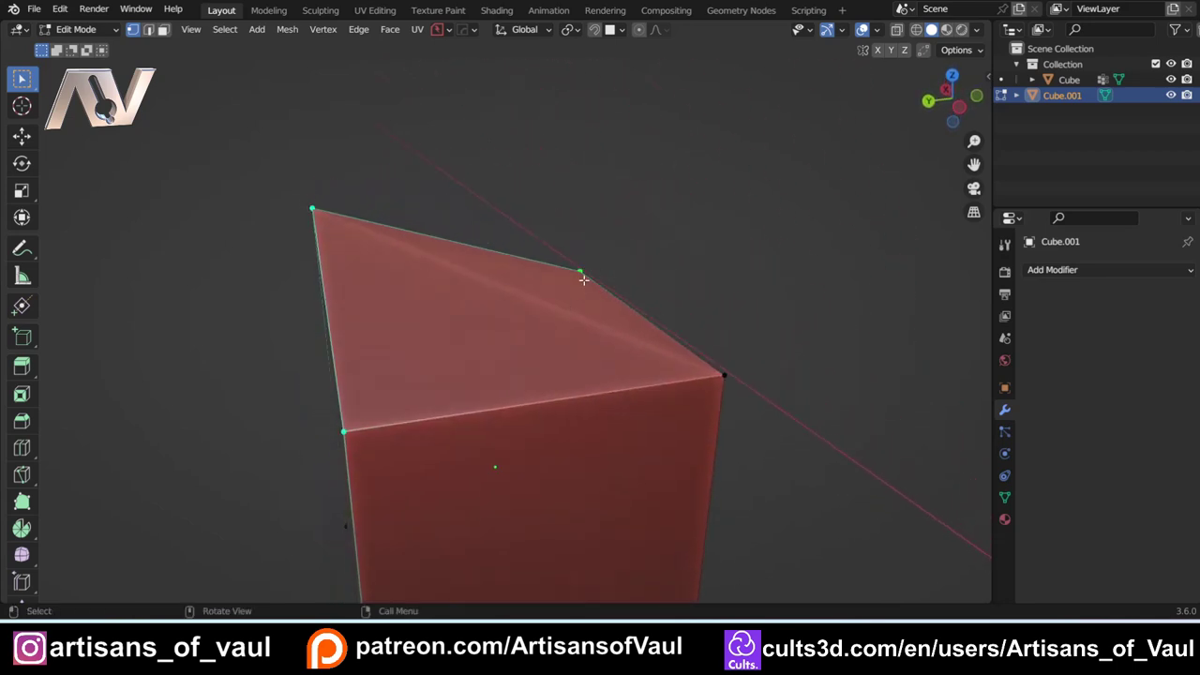
left_click(537, 213)
left_click(581, 278)
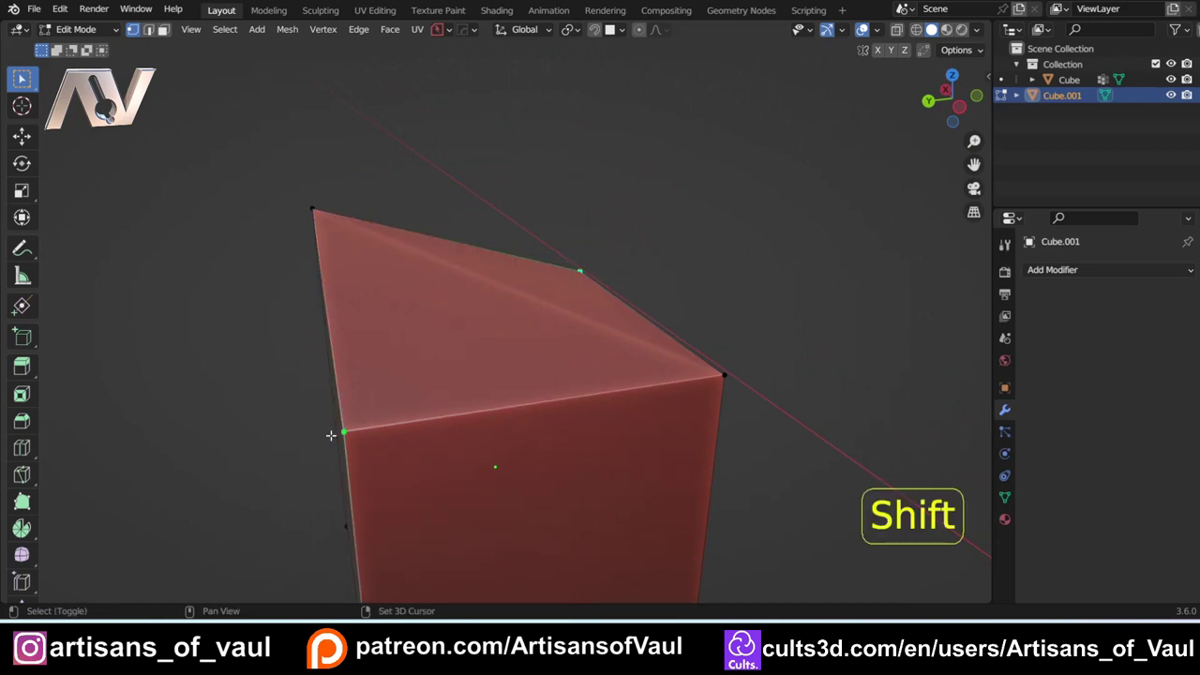
key("j")
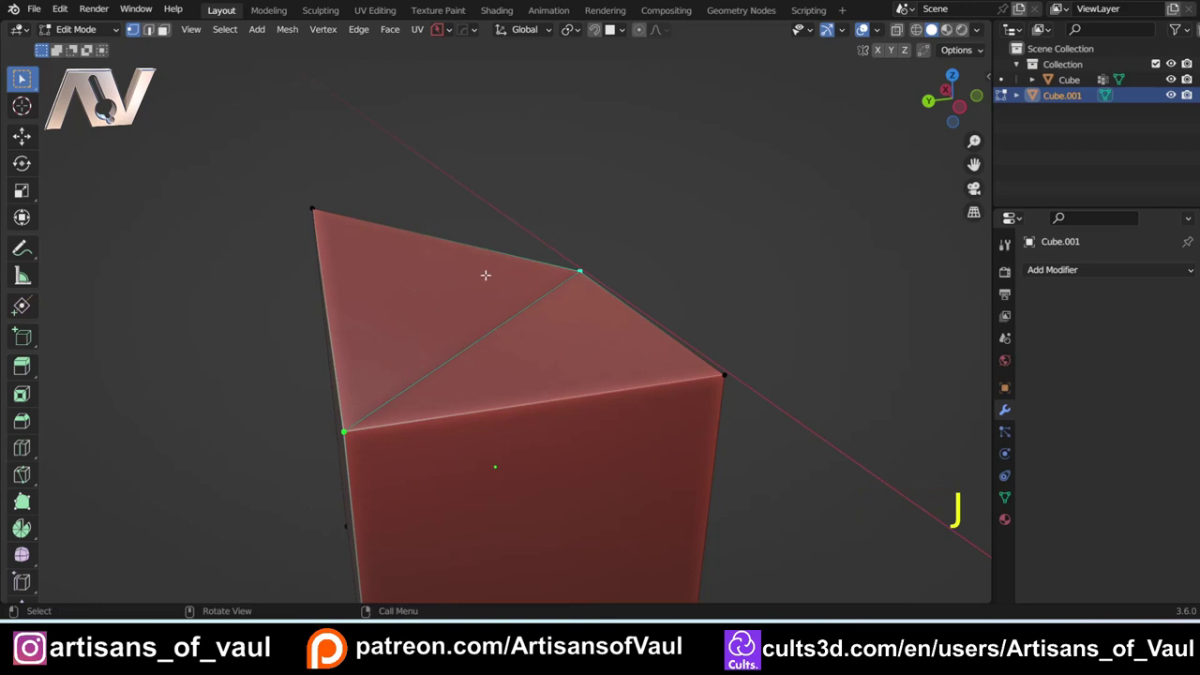
Step: Select the raised triangle's three vertices and display face normals at size 0.83 to examine both triangles' directions
middle_click_drag(405, 282, 410, 279)
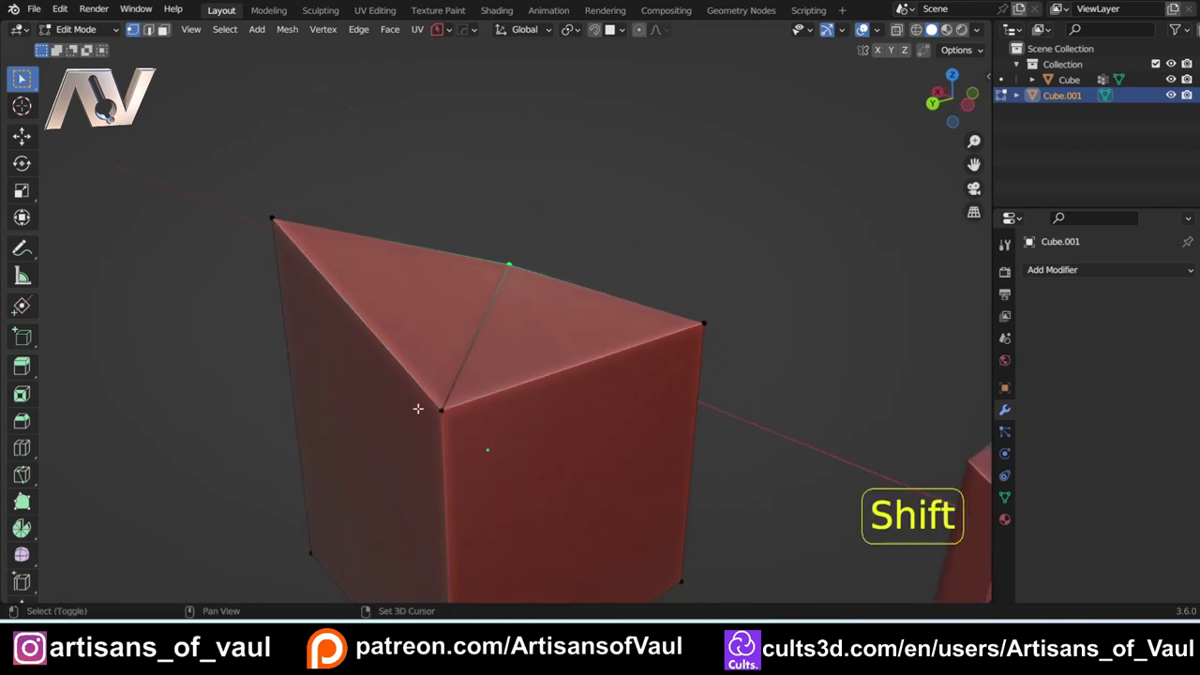
left_click(281, 224, "shift")
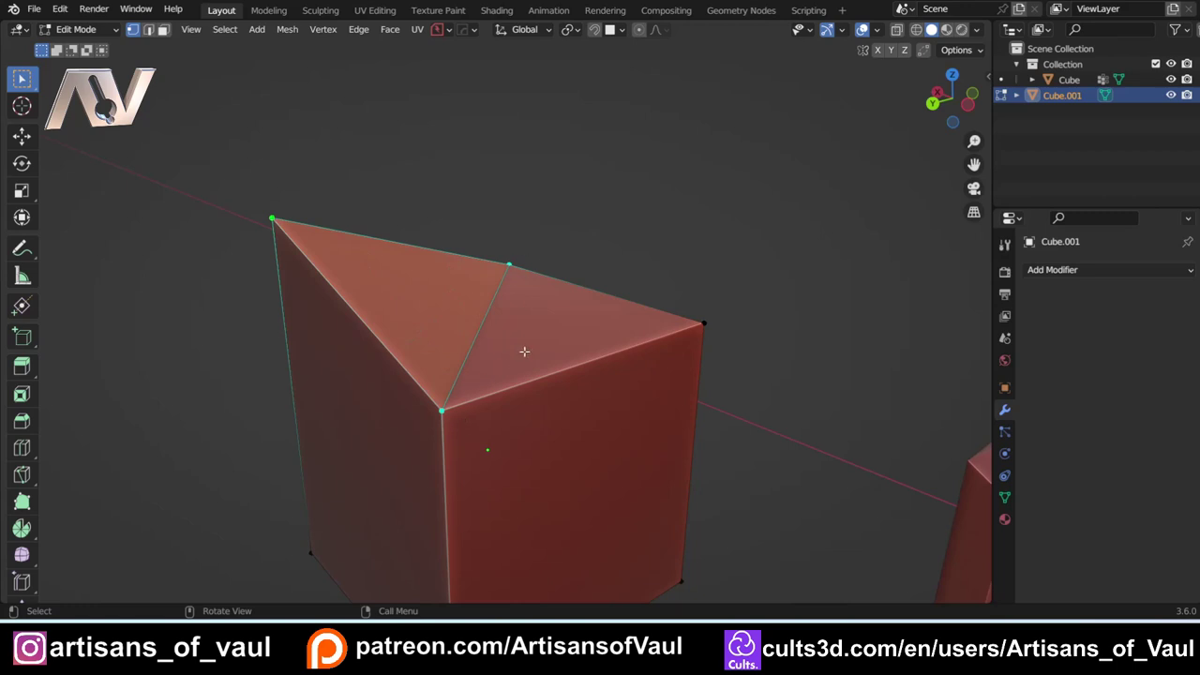
middle_click_drag(466, 324, 525, 325)
left_click(877, 30)
scroll(812, 419, "down", 3)
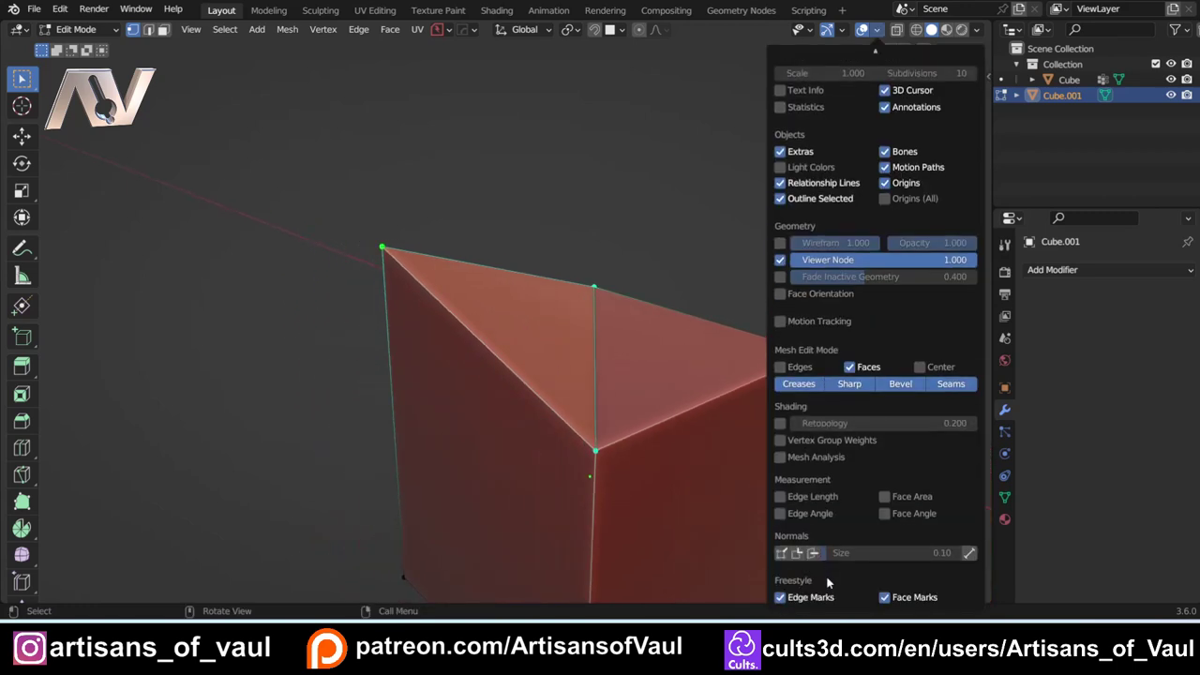
left_click(814, 554)
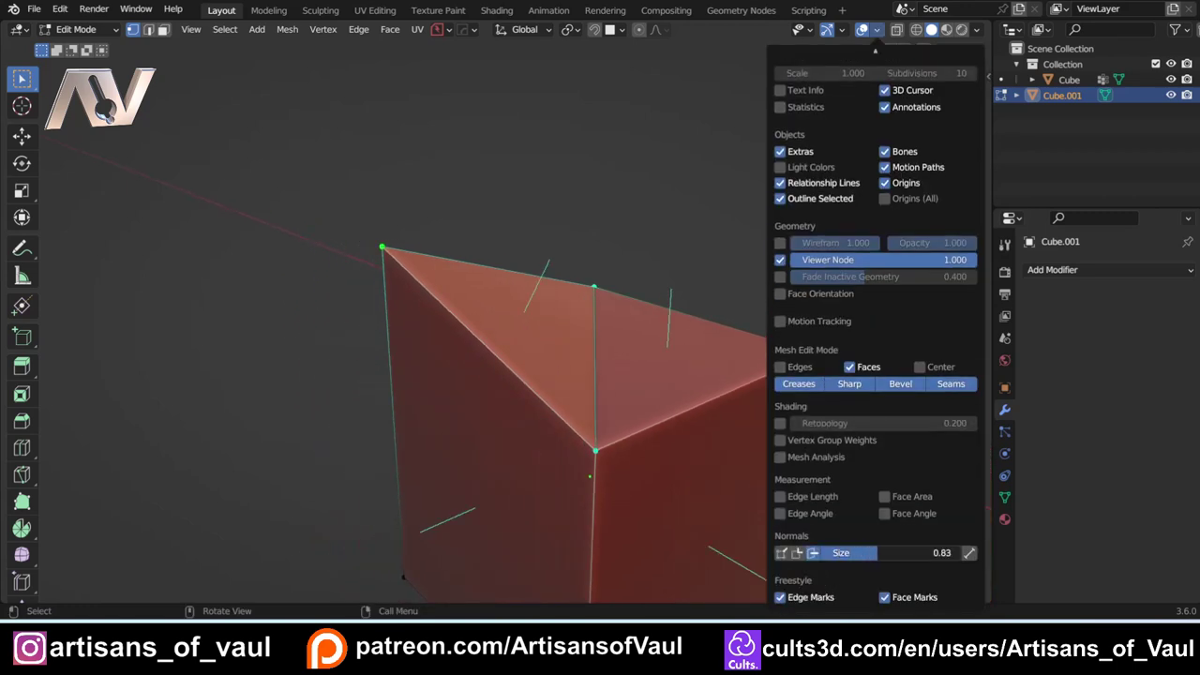
middle_click_drag(612, 336, 522, 324, "shift")
scroll(532, 299, "up", 1)
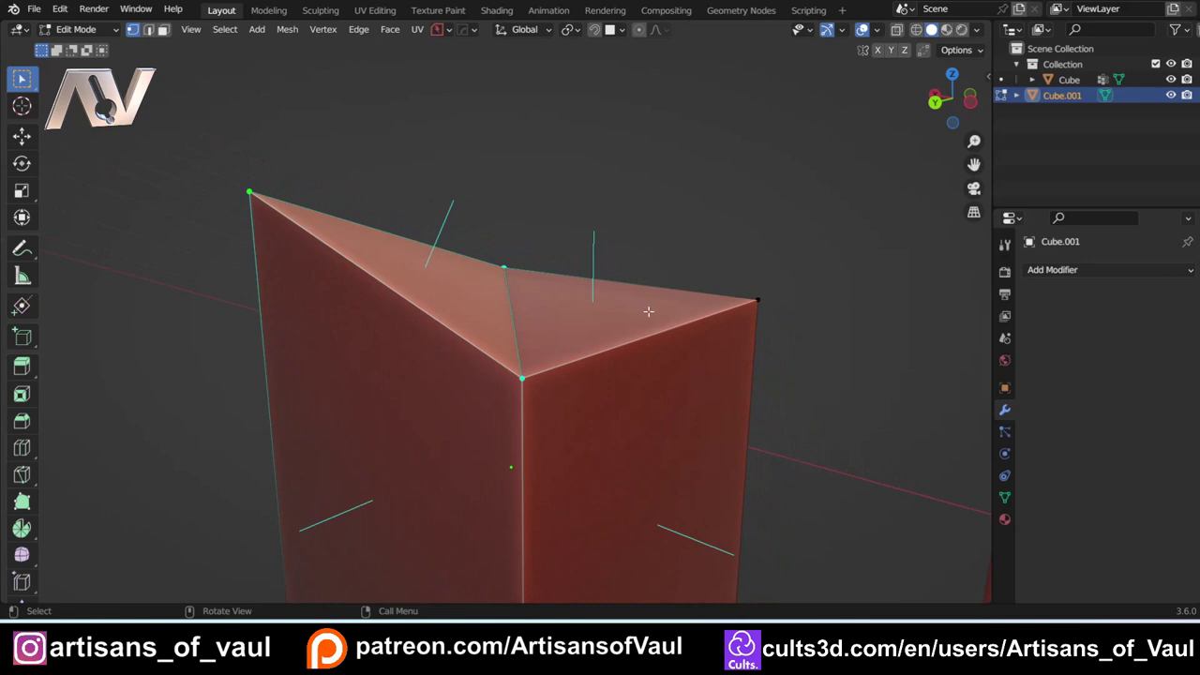
left_click(527, 244)
middle_click_drag(640, 298, 581, 330)
Step: Undo the vertex selections and the diagonal edge, and turn off the face normals overlay
key("ctrl+z")
key("ctrl+z")
key("ctrl+z")
key("ctrl+z")
key("ctrl+z")
key("ctrl+z")
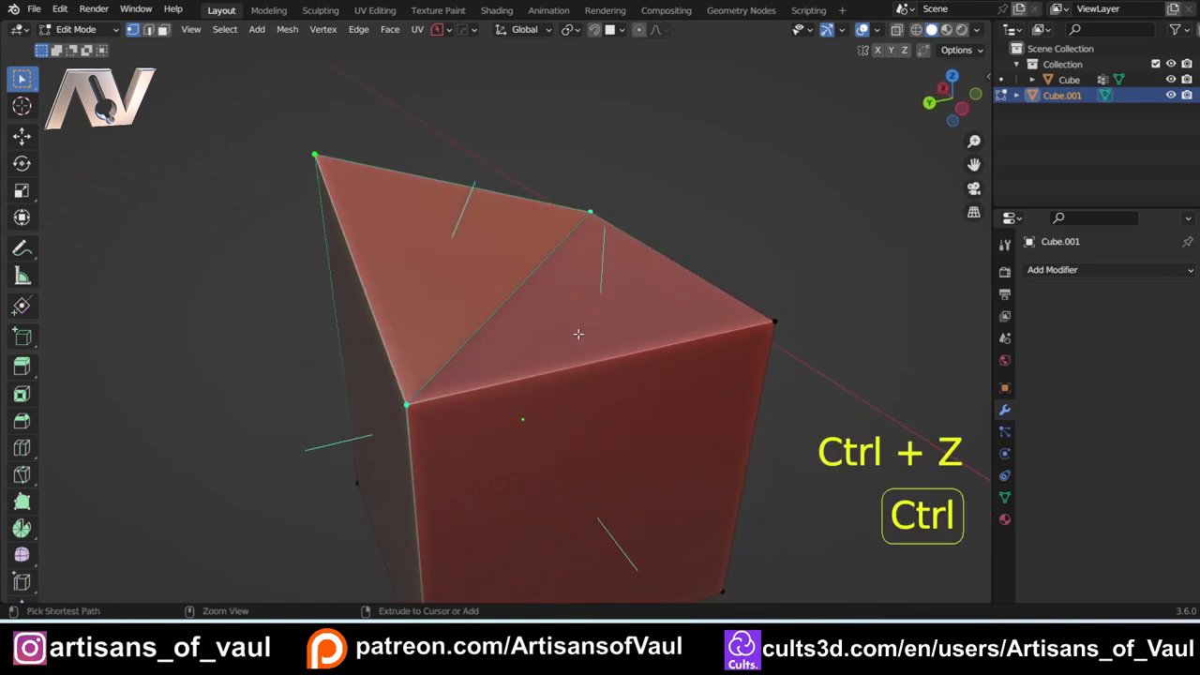
left_click(877, 30)
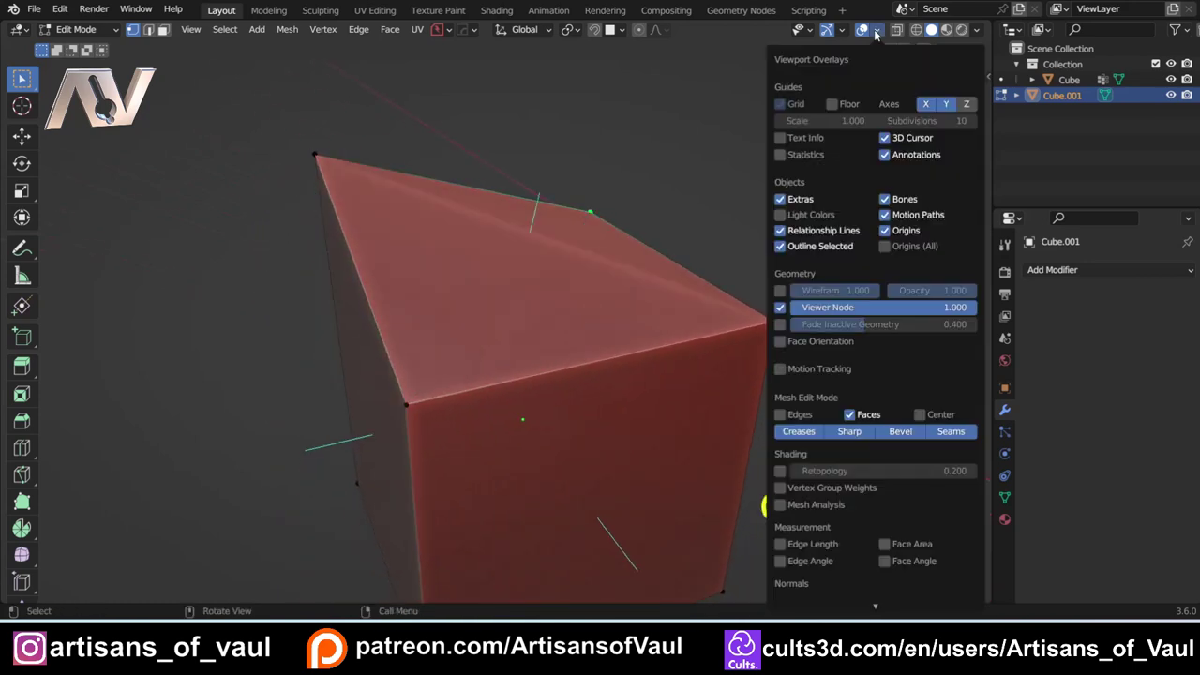
scroll(796, 495, "down", 3)
left_click(807, 554)
Step: Try Flatten on the warped top face using three selected corner vertices, inspect the slanted plane and undo it
middle_click_drag(593, 227, 561, 248)
left_click(368, 435)
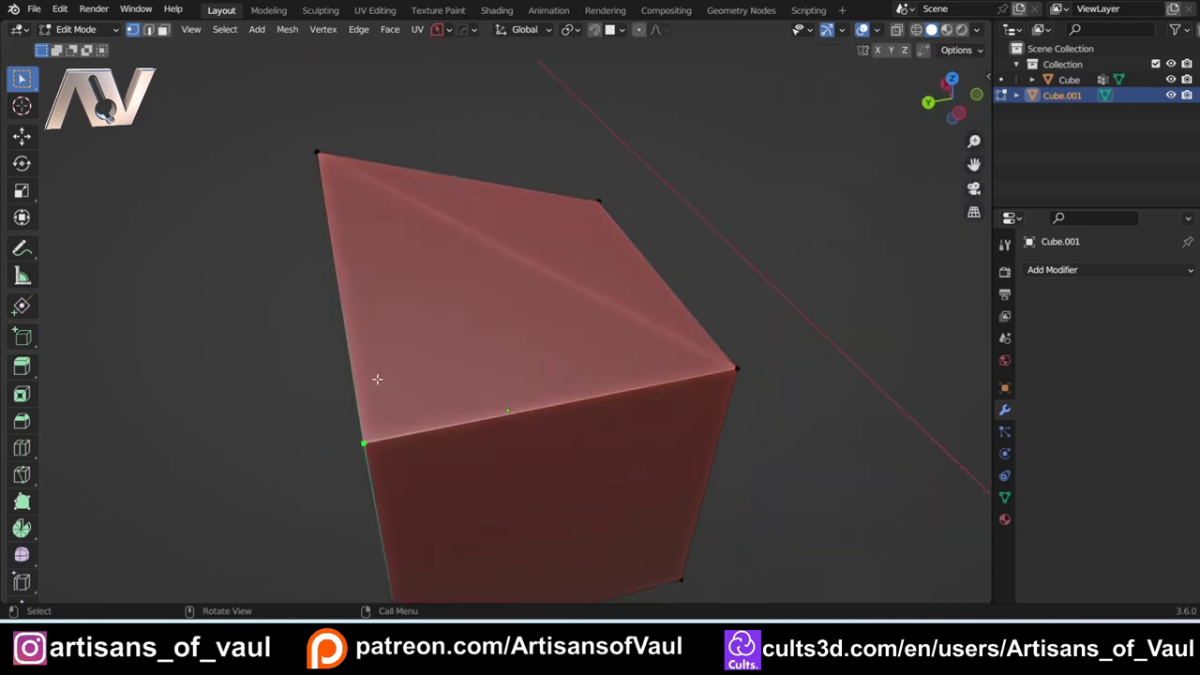
key("y")
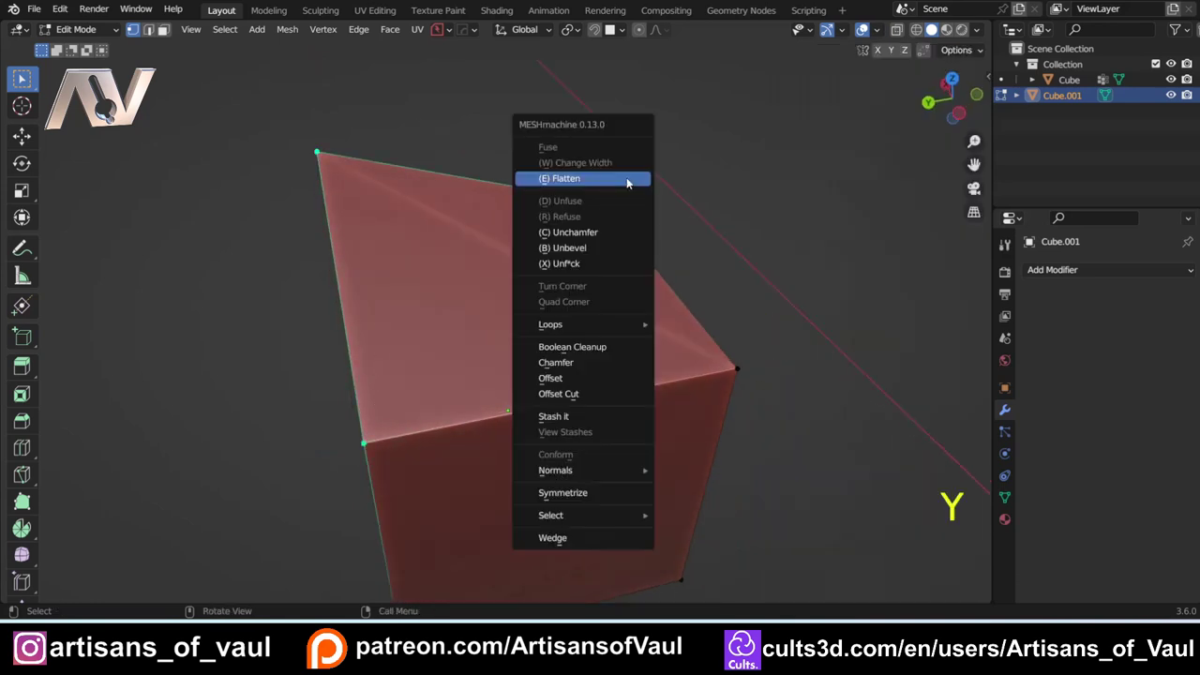
left_click(627, 182)
left_click(628, 182)
middle_click_drag(628, 182, 546, 295)
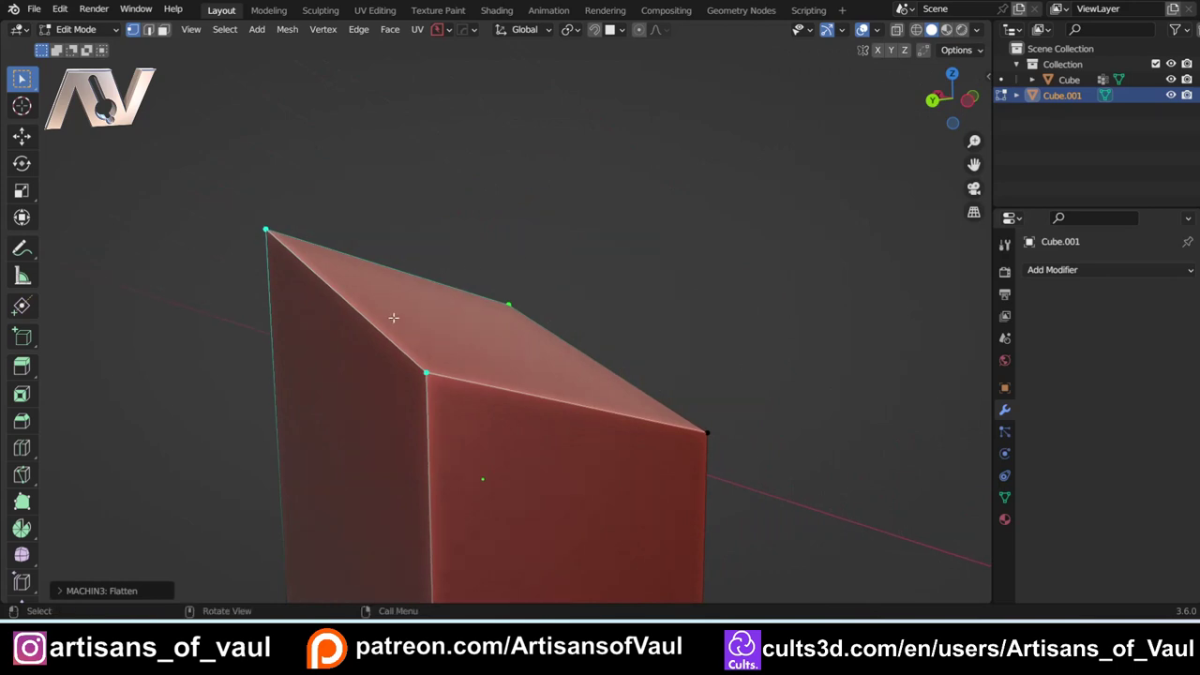
middle_click_drag(582, 280, 526, 311)
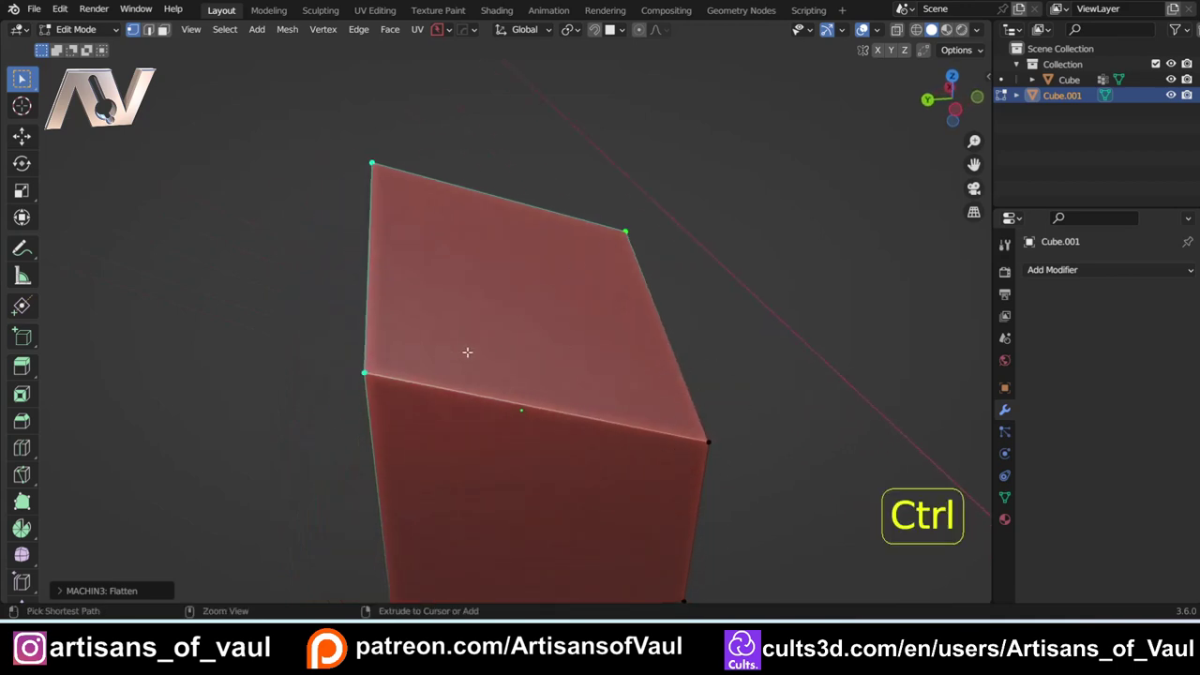
key("ctrl+z")
Step: Switch to edge selection and select two adjacent top edges of the warped face that meet at one corner
middle_click_drag(437, 324, 425, 358)
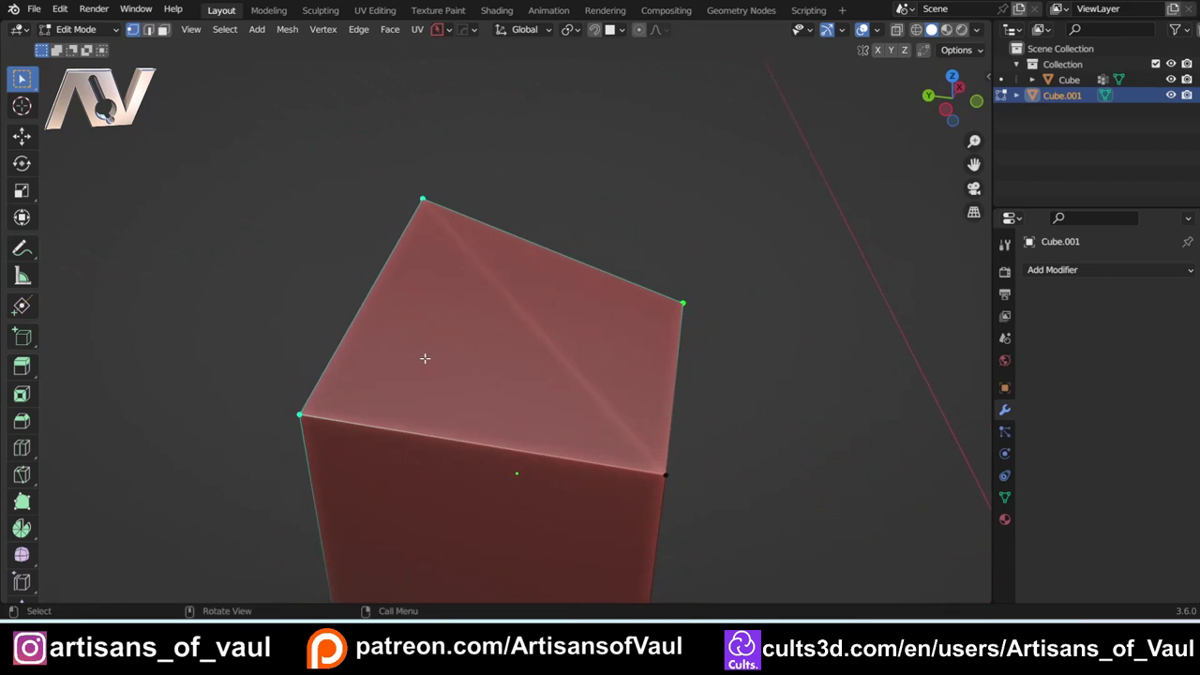
key("Tab")
left_click(430, 448)
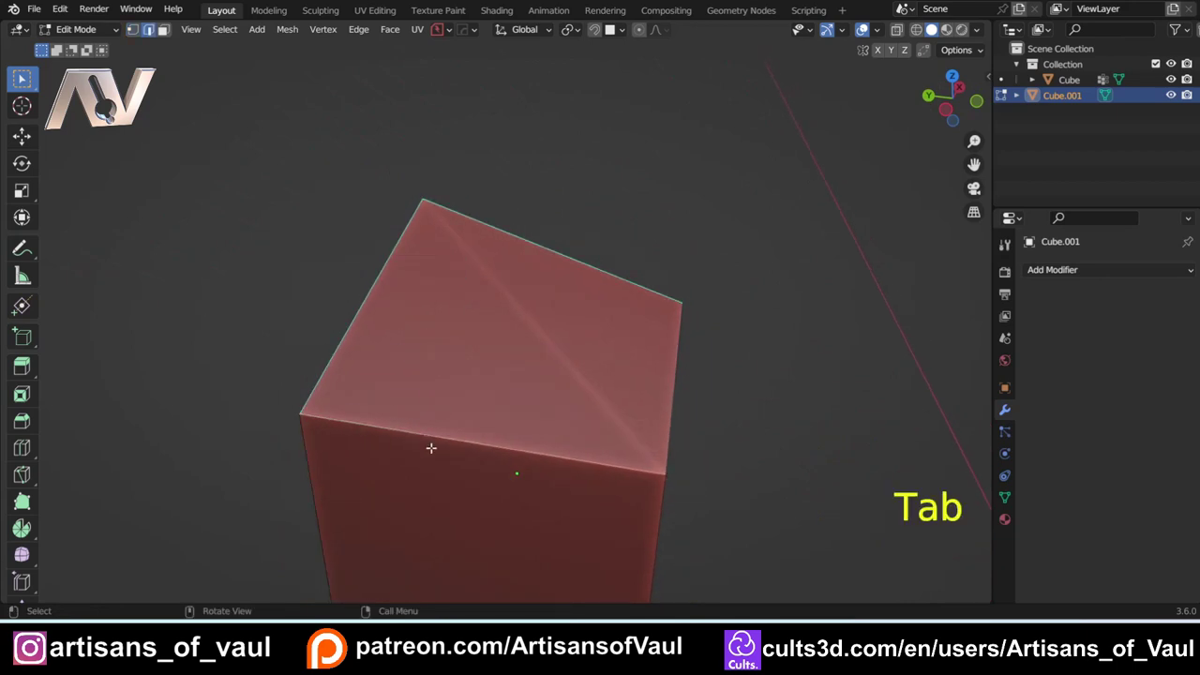
left_click(300, 364)
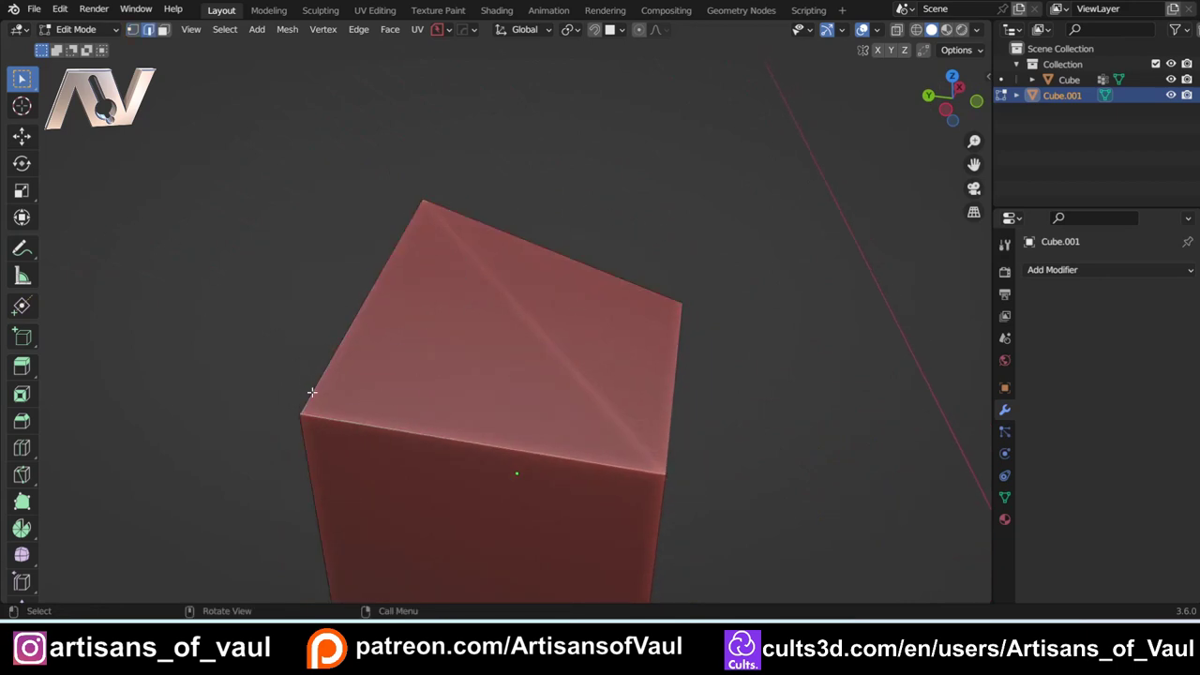
left_click(342, 333)
middle_click_drag(697, 376, 563, 353)
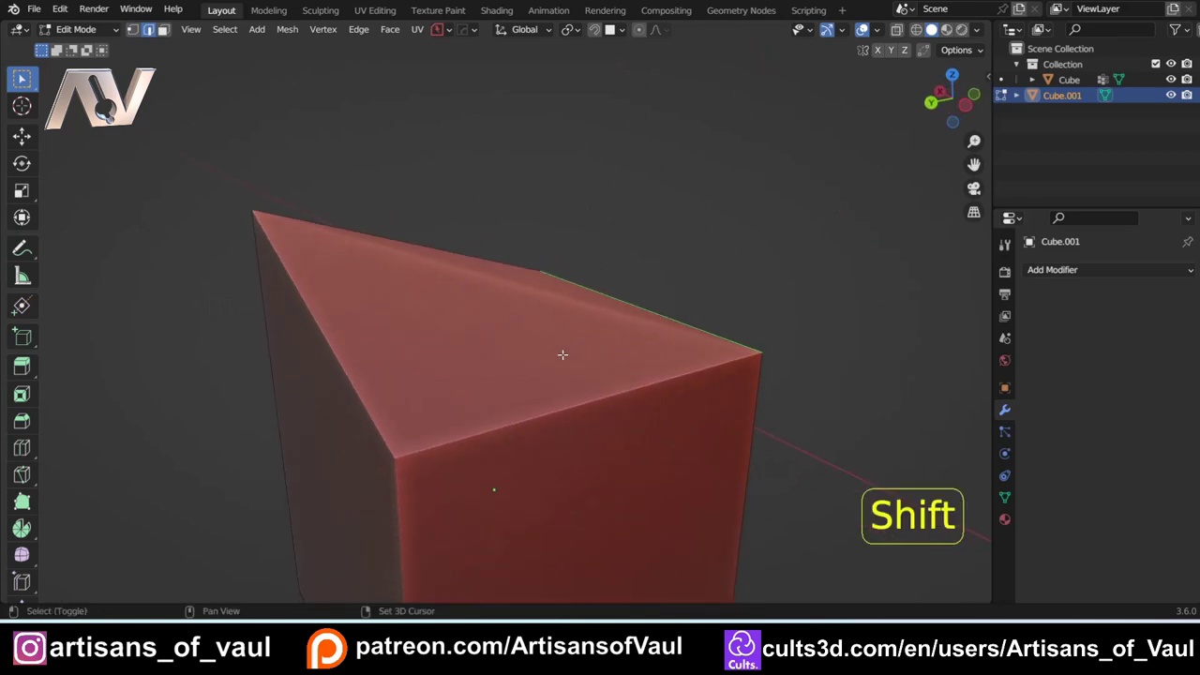
left_click(571, 394, "shift")
middle_click_drag(571, 394, 513, 419)
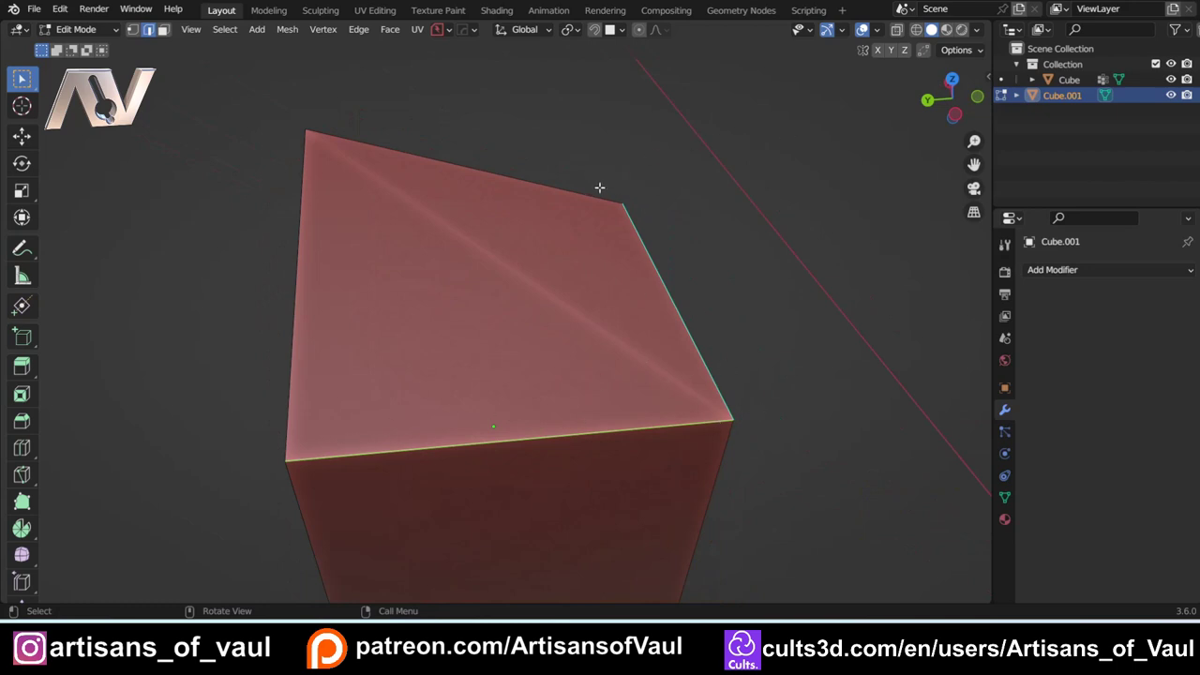
Step: Check in vertex mode which three vertices the two selected edges cover, and return to edge mode
key("Tab")
left_click(573, 269)
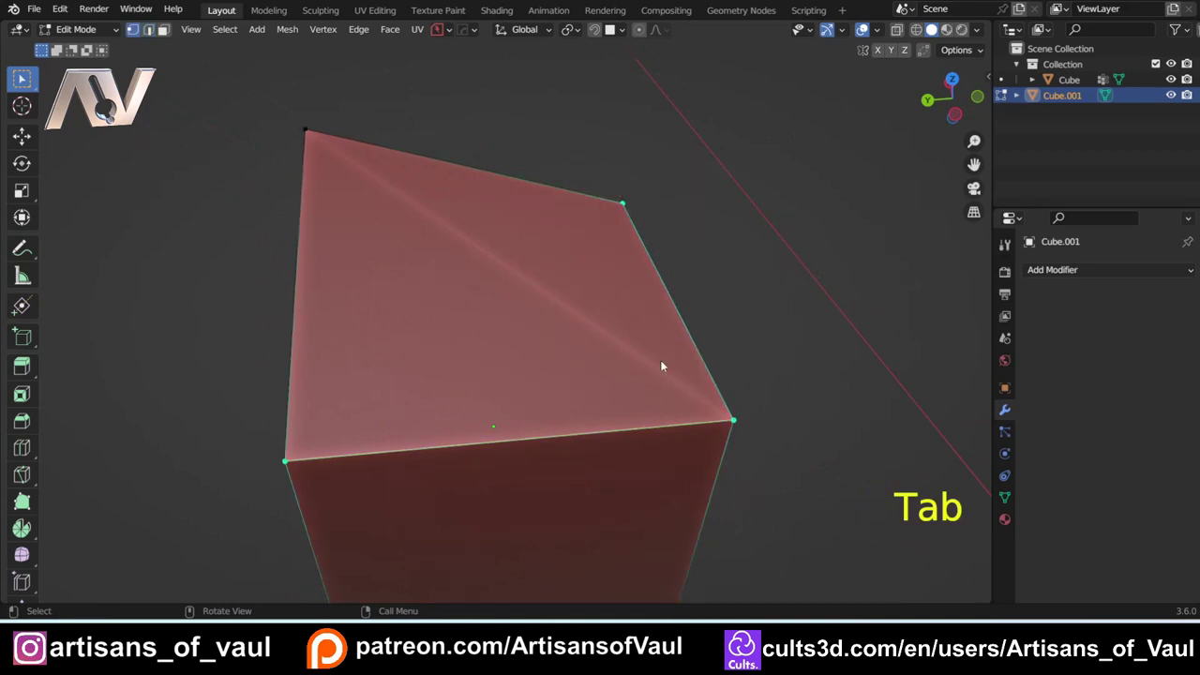
key("Tab")
left_click(647, 451)
left_click(623, 429, "shift")
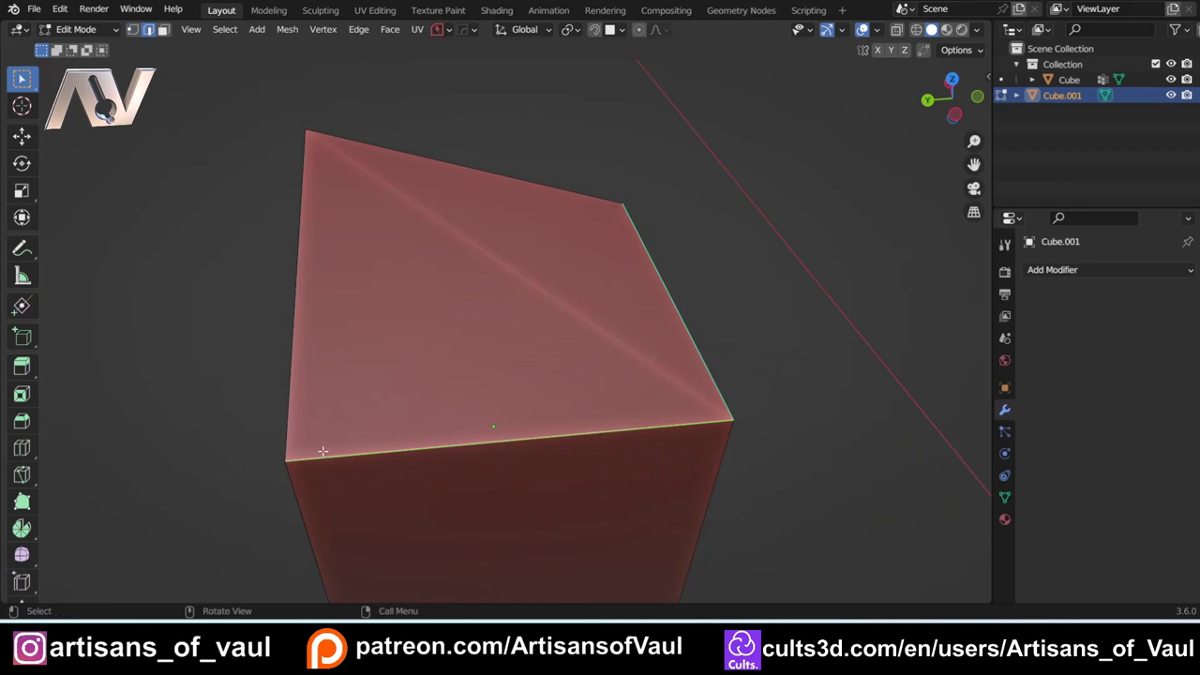
Step: Flatten the warped top face using the two selected edges
key("y")
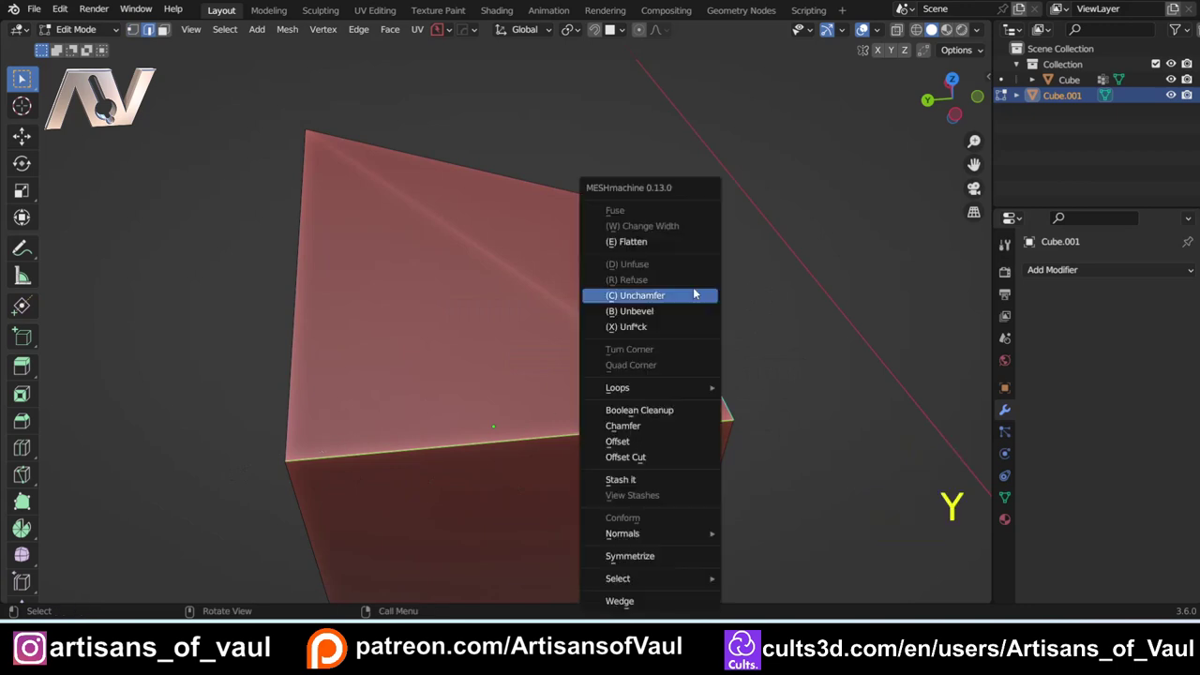
left_click(675, 241)
middle_click_drag(391, 332, 449, 223)
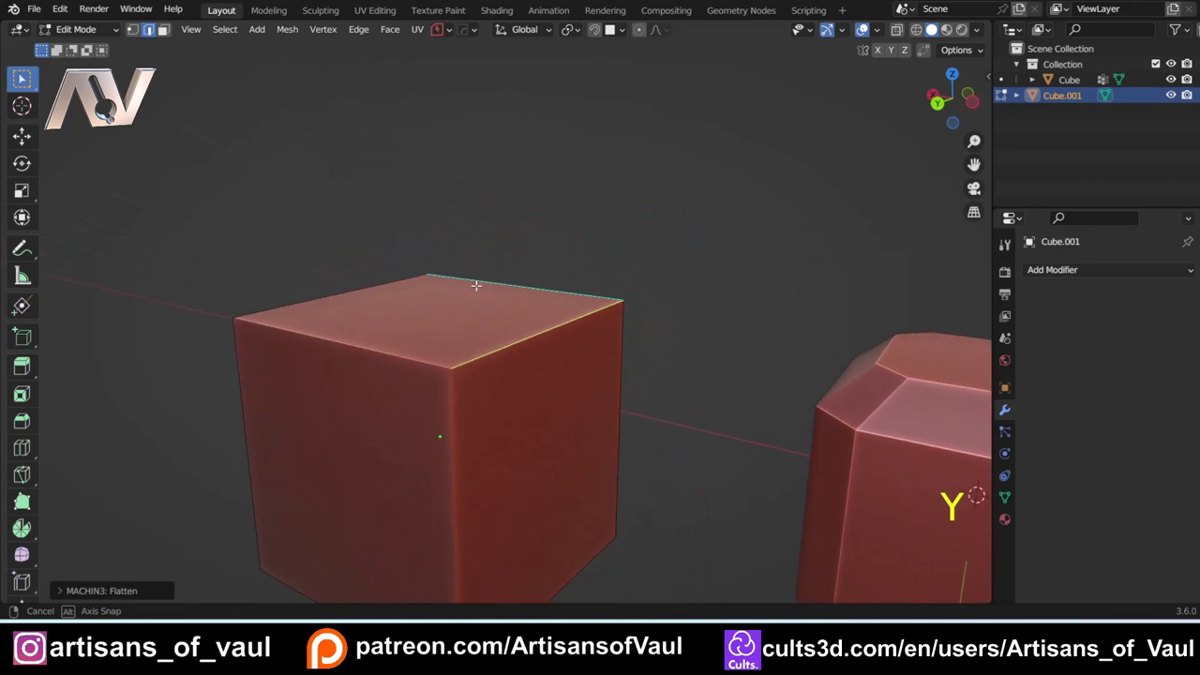
Step: Leave edit mode and delete the flattened cube, keeping only the chamfered cube
key("Tab")
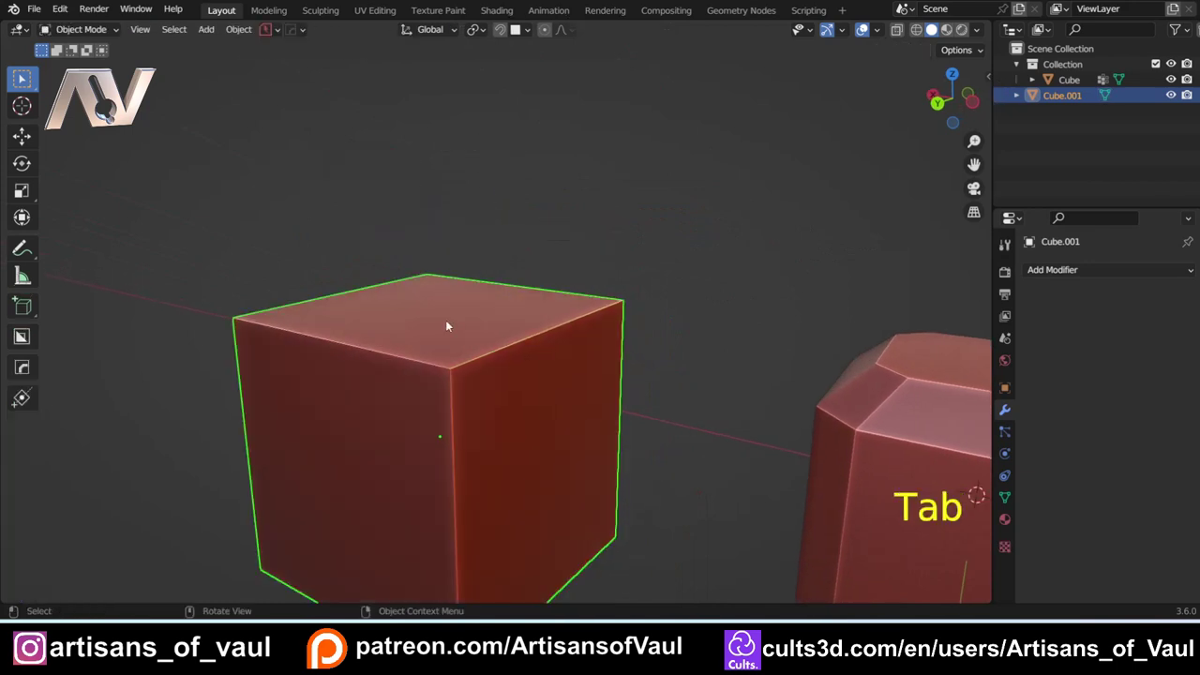
key("Delete")
middle_click_drag(710, 375, 180, 231, "shift")
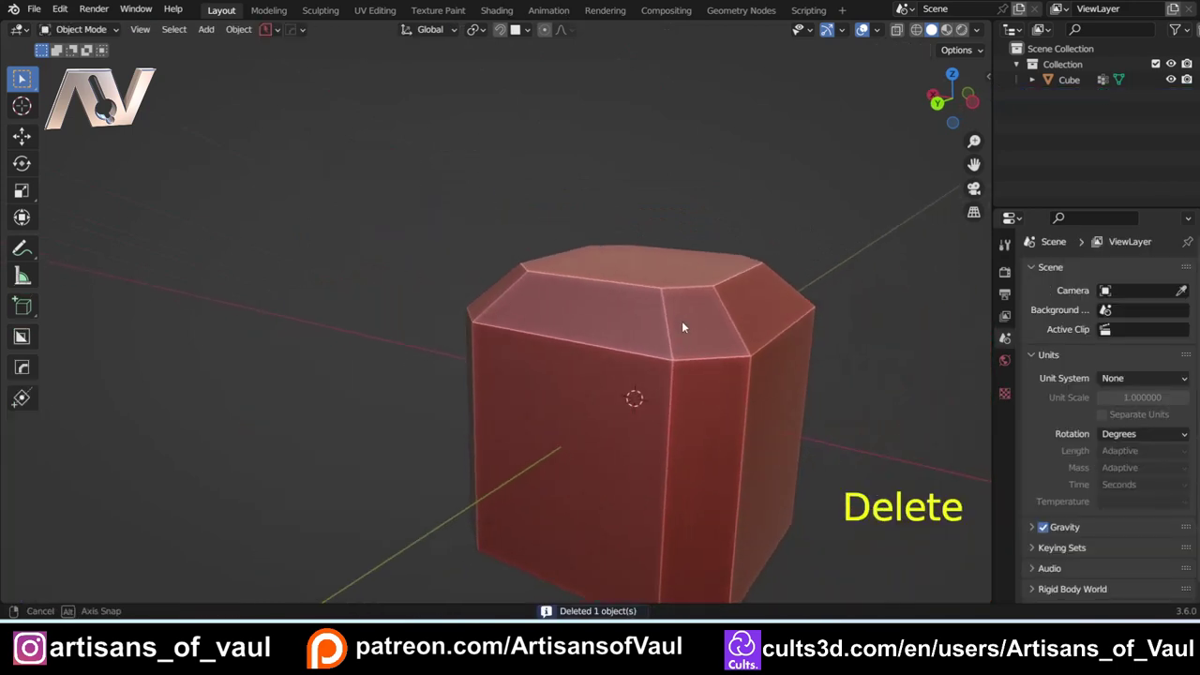
middle_click_drag(681, 321, 631, 352)
middle_click_drag(788, 347, 502, 328, "shift")
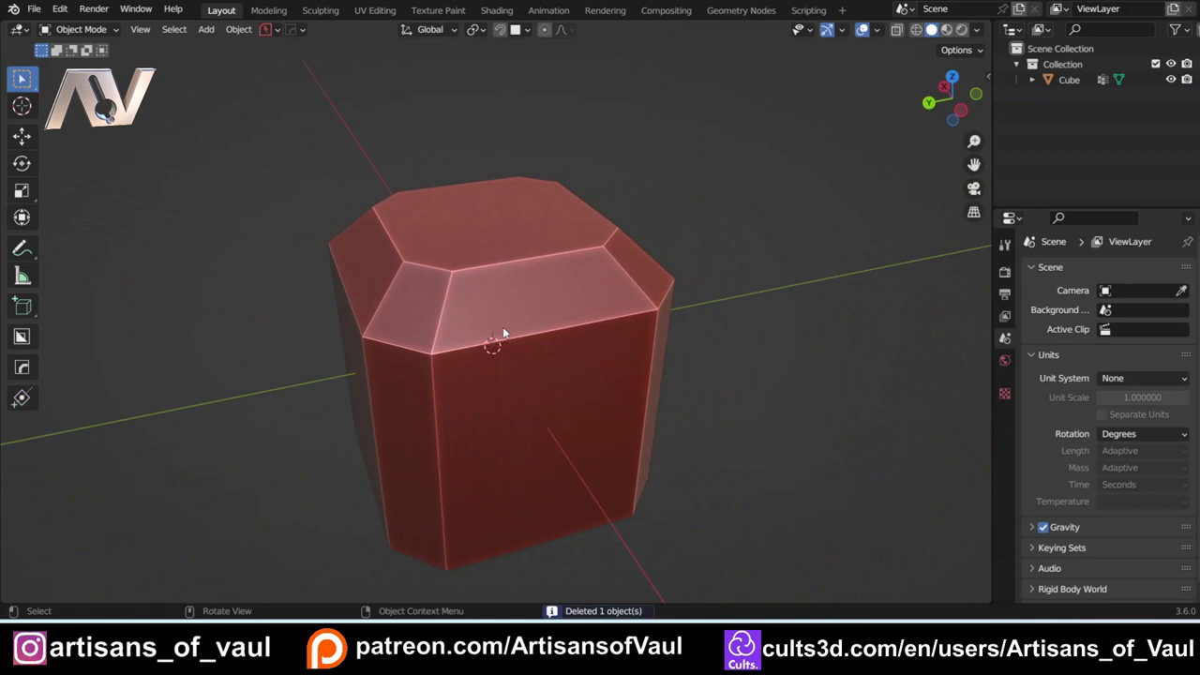
scroll(448, 321, "up", 2)
middle_click_drag(438, 321, 464, 322)
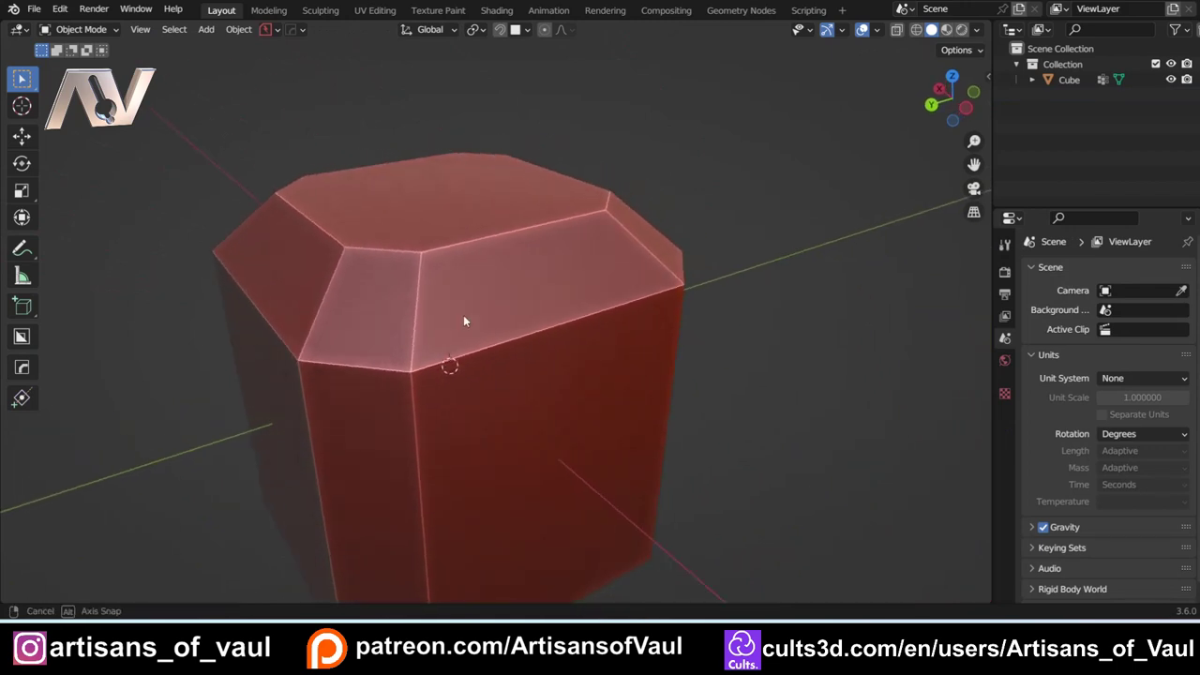
Step: Select the loop of sloped chamfer faces around the cube's top and remove it with MESHmachine's Unchamfer
key("Tab")
left_click(565, 321)
left_click(421, 305, "alt")
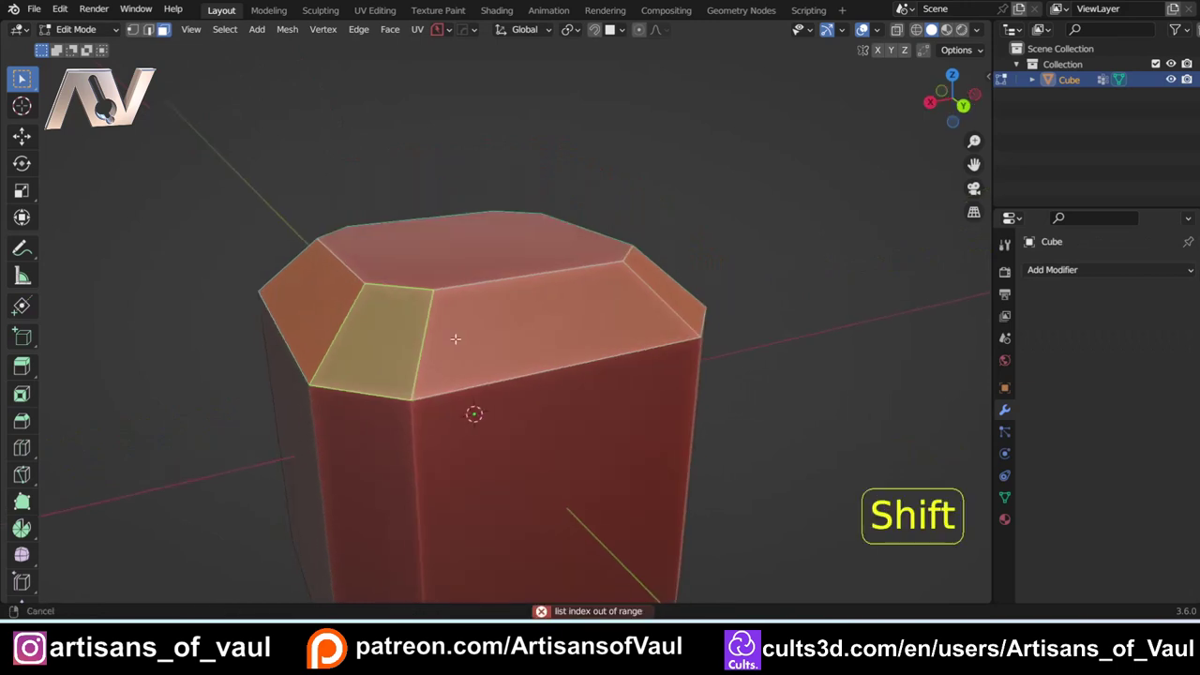
middle_click_drag(456, 338, 466, 337, "shift")
key("y")
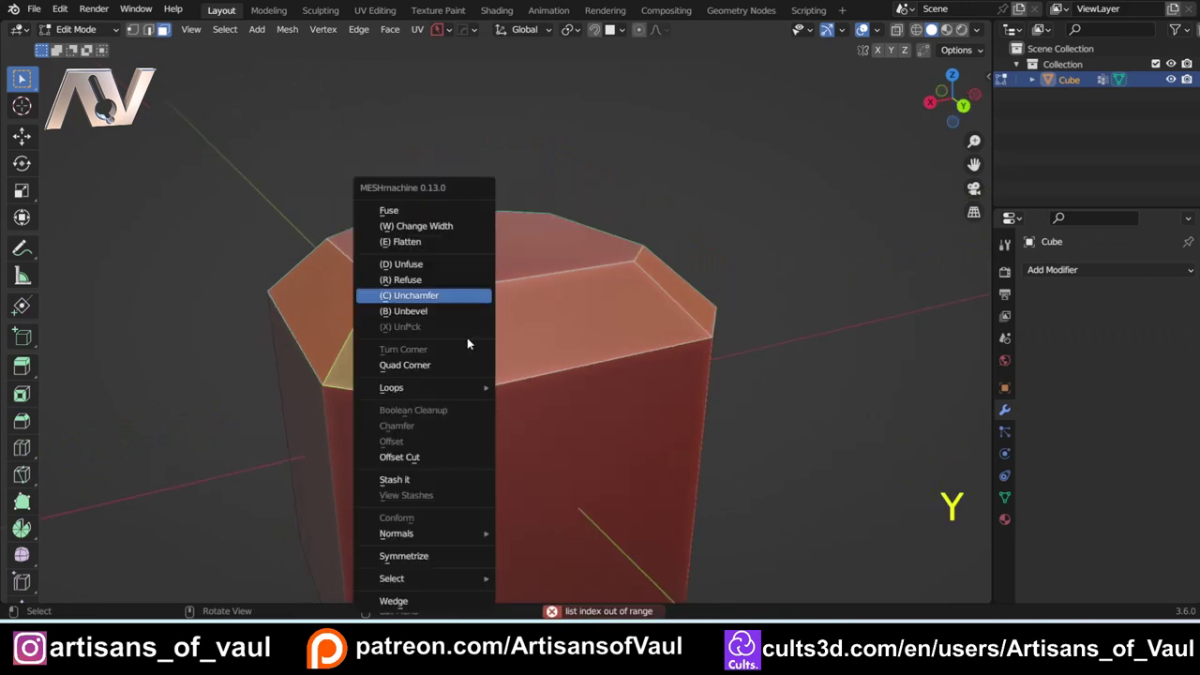
left_click(433, 295)
left_click(395, 409)
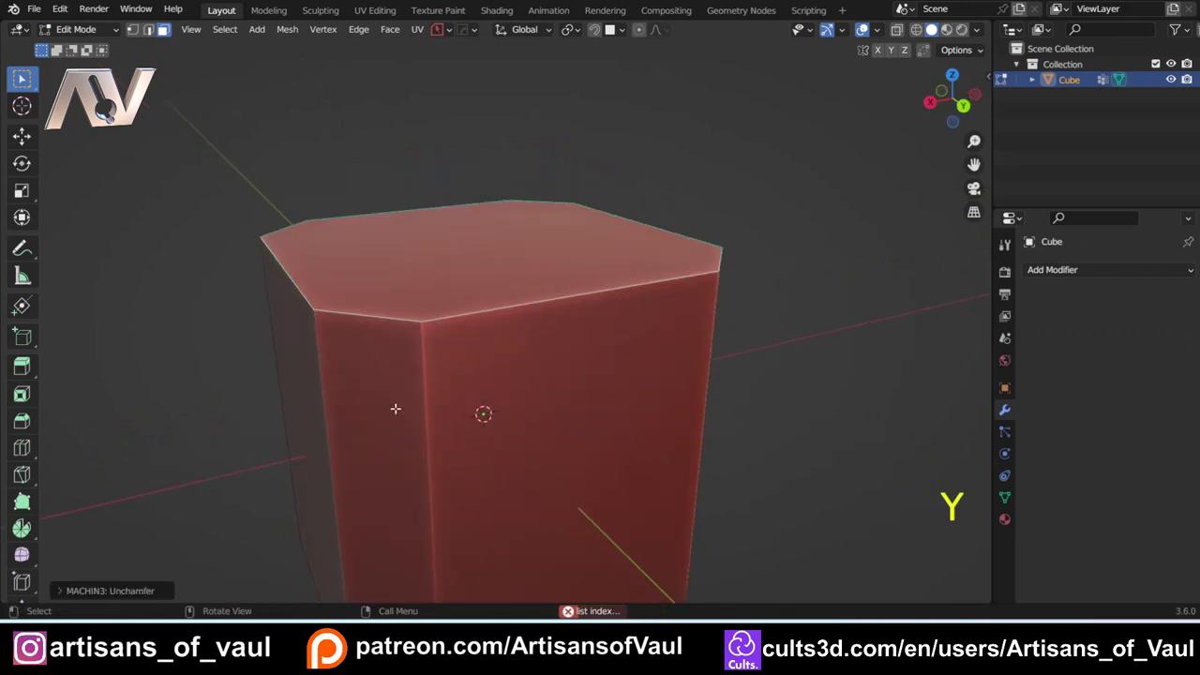
Step: Unchamfer two of the cube's vertical corner faces, one after the other, into sharp edges
left_click(399, 387)
key("y")
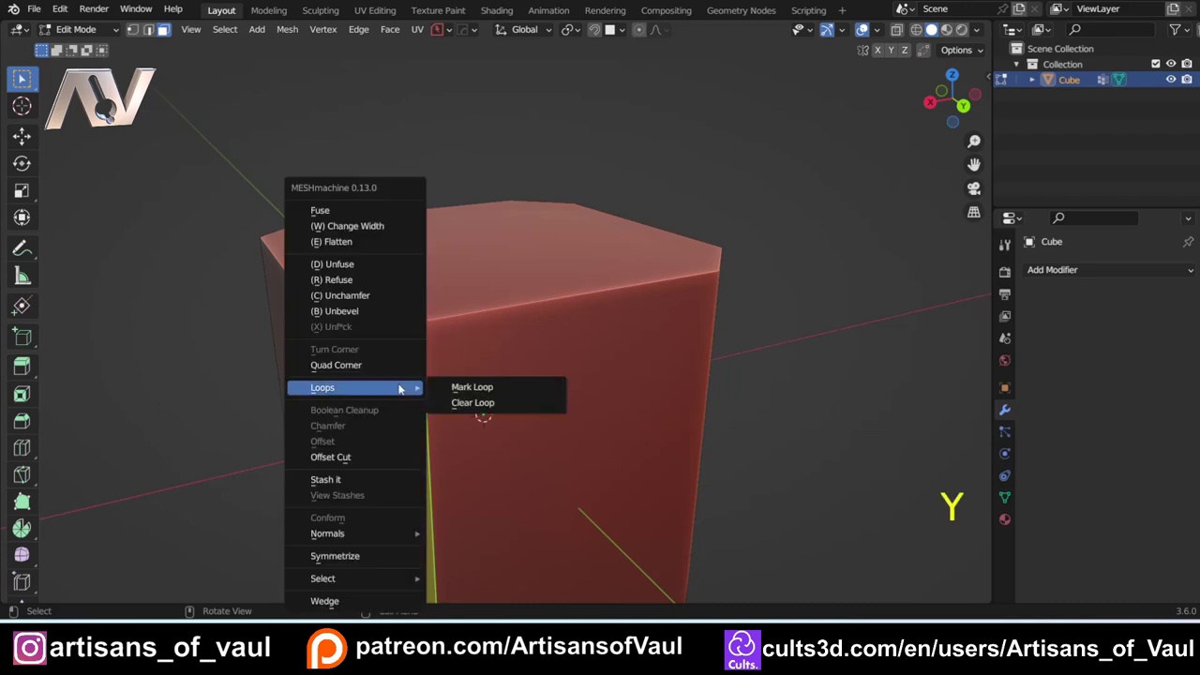
left_click(380, 294)
left_click(535, 343)
middle_click_drag(629, 365, 563, 367)
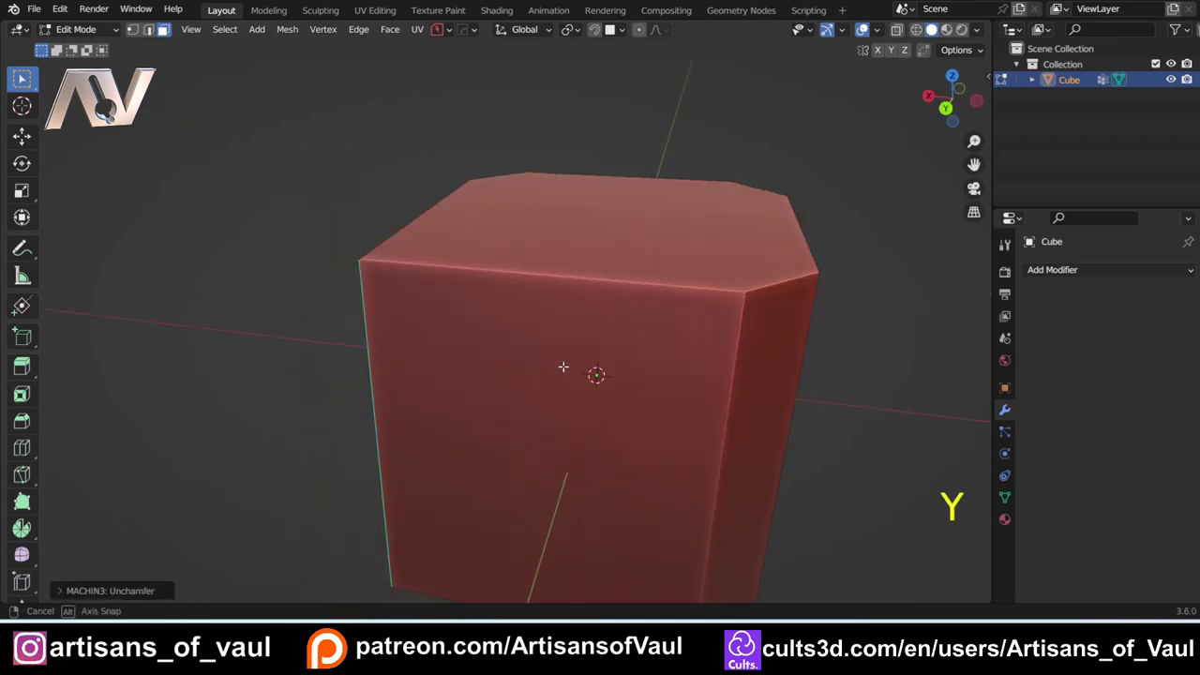
left_click(750, 384)
middle_click_drag(702, 388, 502, 392, "shift")
key("y")
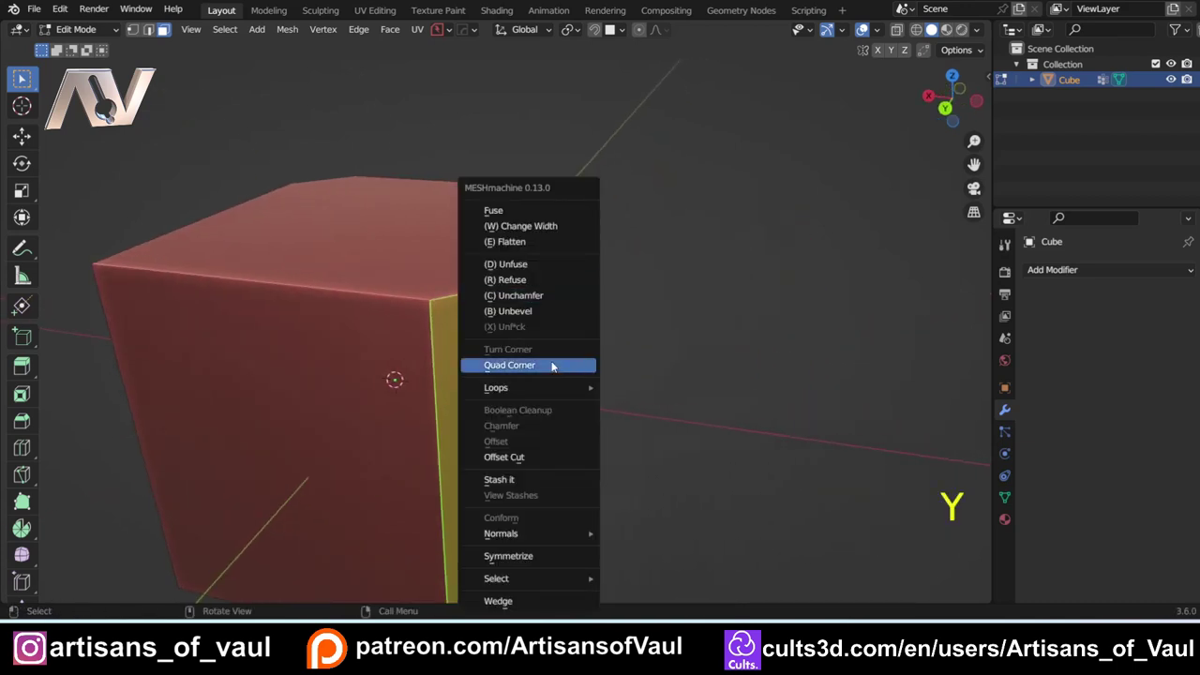
left_click(549, 296)
middle_click_drag(547, 301, 525, 322)
Step: Unchamfer the remaining two vertical corner faces to restore the plain cube
left_click(525, 322)
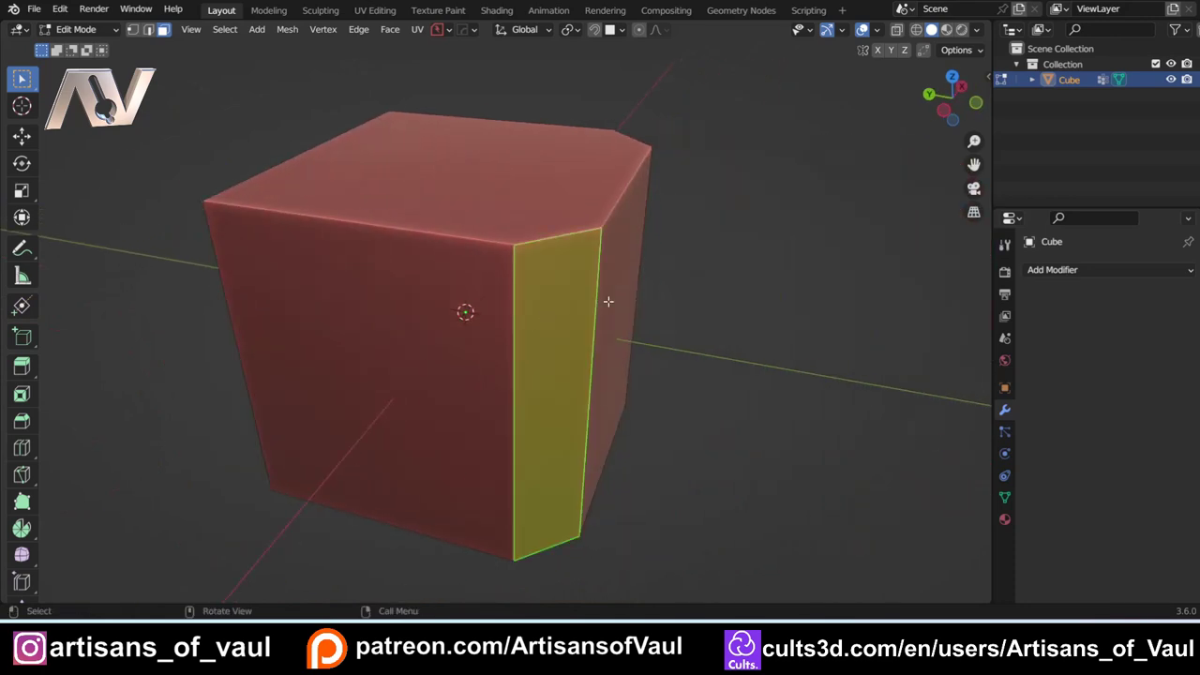
key("y")
left_click(607, 300)
middle_click_drag(607, 300, 437, 324)
left_click(527, 267)
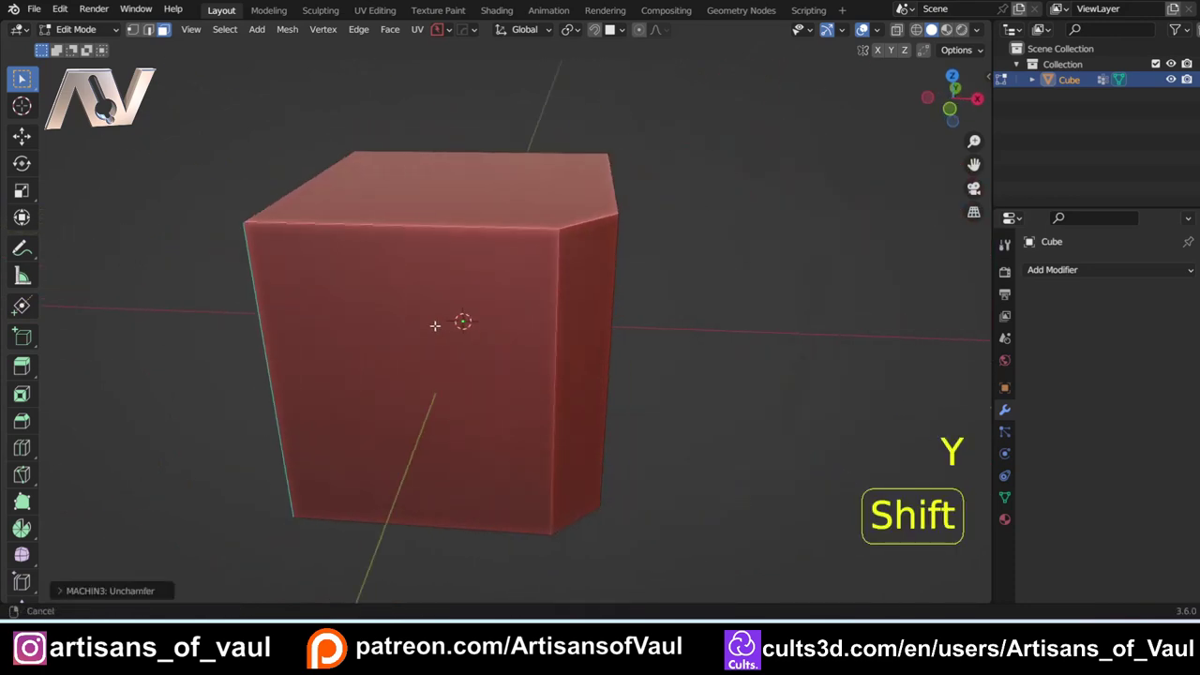
left_click(614, 300, "shift")
key("y")
left_click(622, 303)
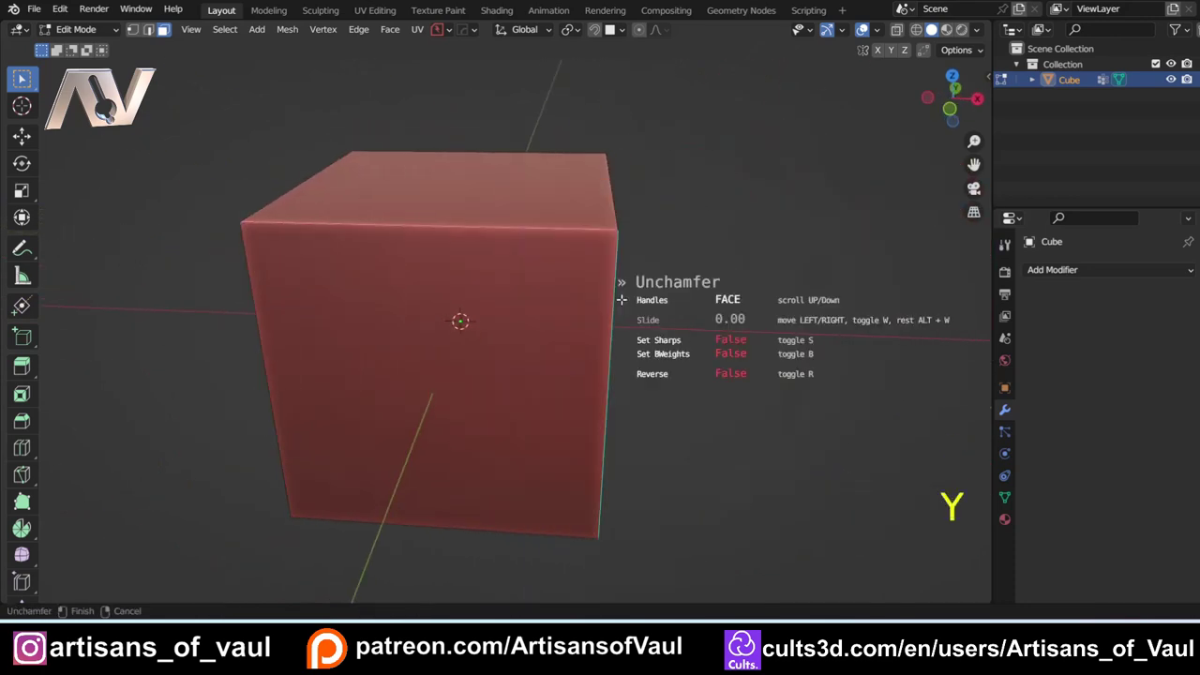
left_click(378, 295)
middle_click_drag(378, 294, 575, 317)
Step: In edge mode, round one top edge of the cube with a multi-segment bevel about 0.965 wide
scroll(576, 317, "down", 3)
middle_click_drag(414, 359, 576, 319)
key("Tab")
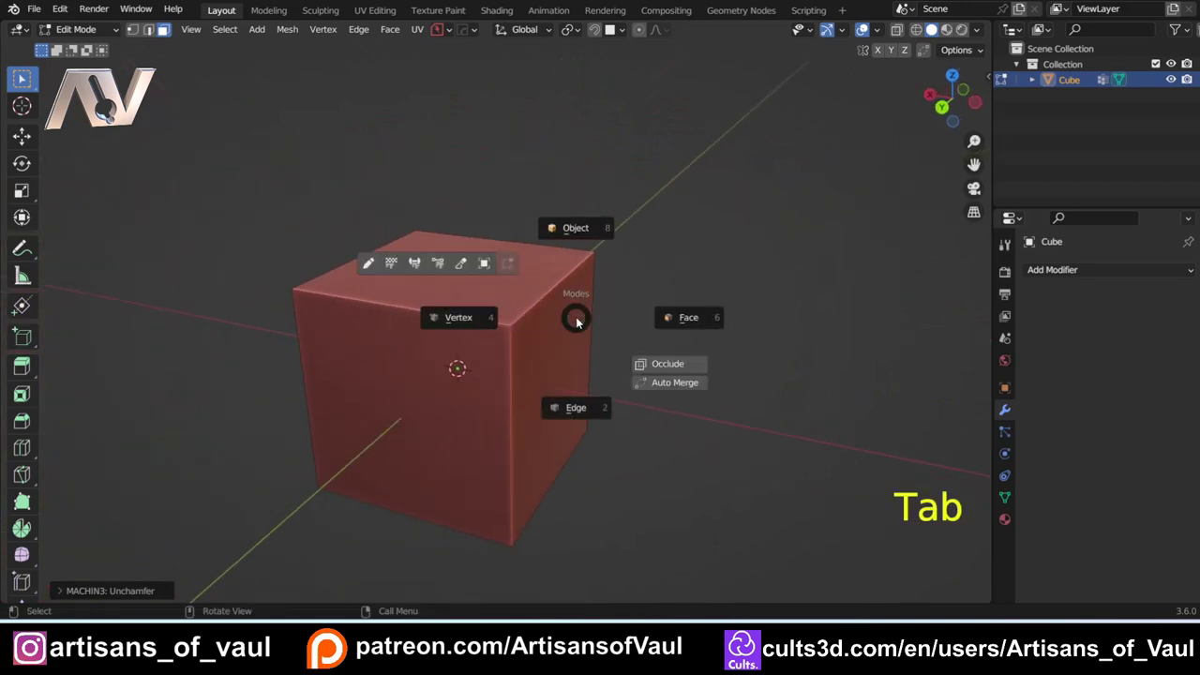
left_click(573, 409)
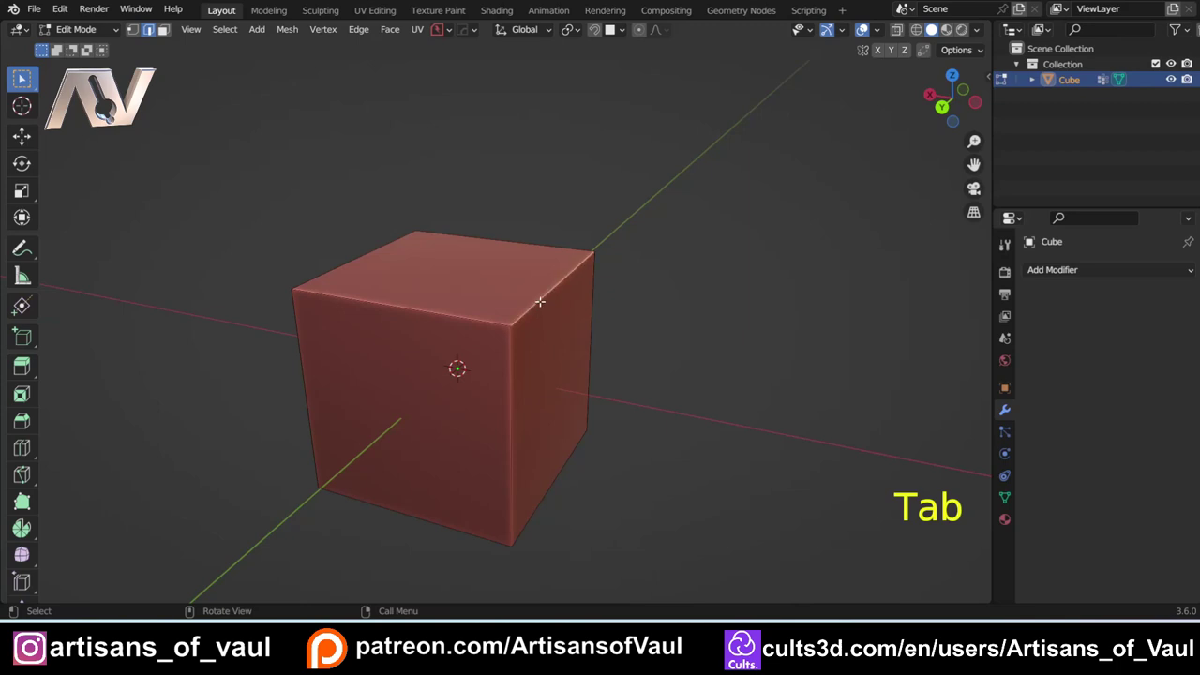
key("ctrl+b")
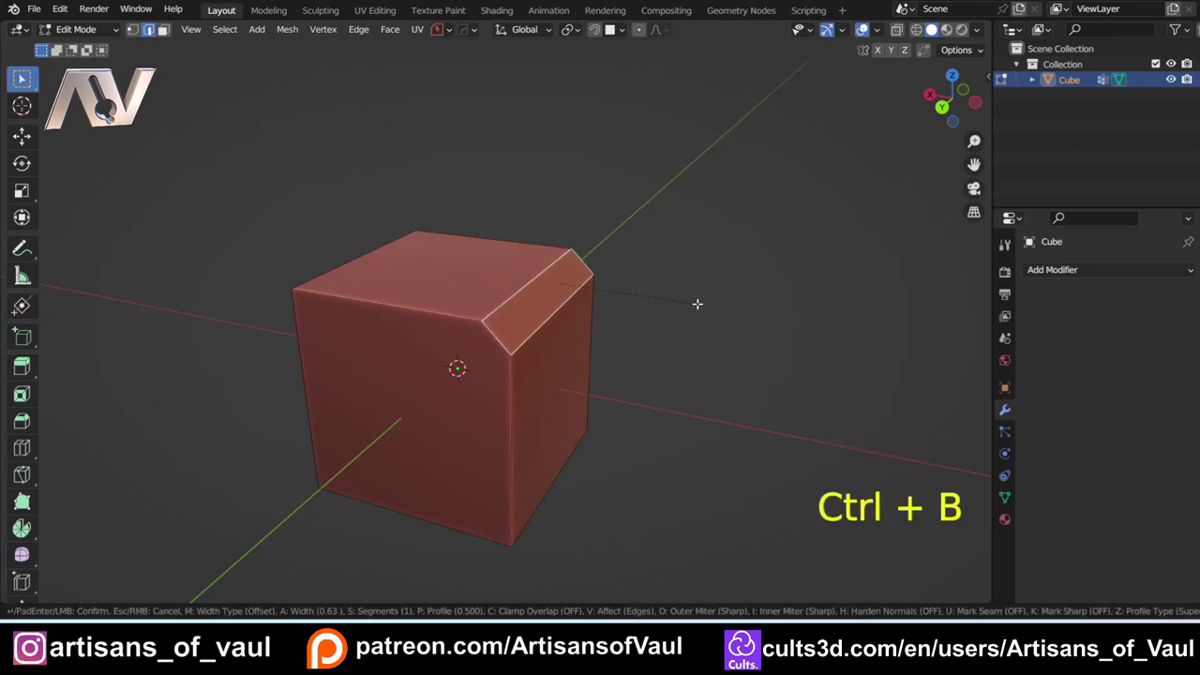
scroll(710, 316, "up", 7)
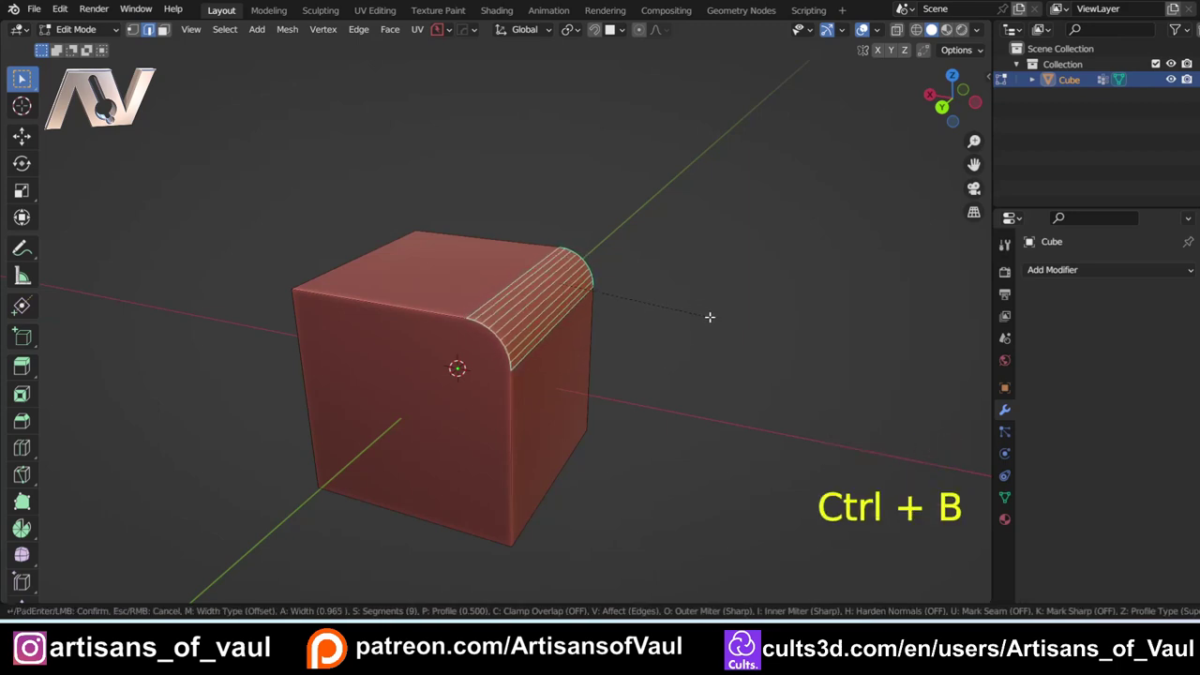
left_click(710, 318)
Step: Bevel the opposite parallel top edge with 10 segments and a smaller width of about 0.38
left_click(327, 257)
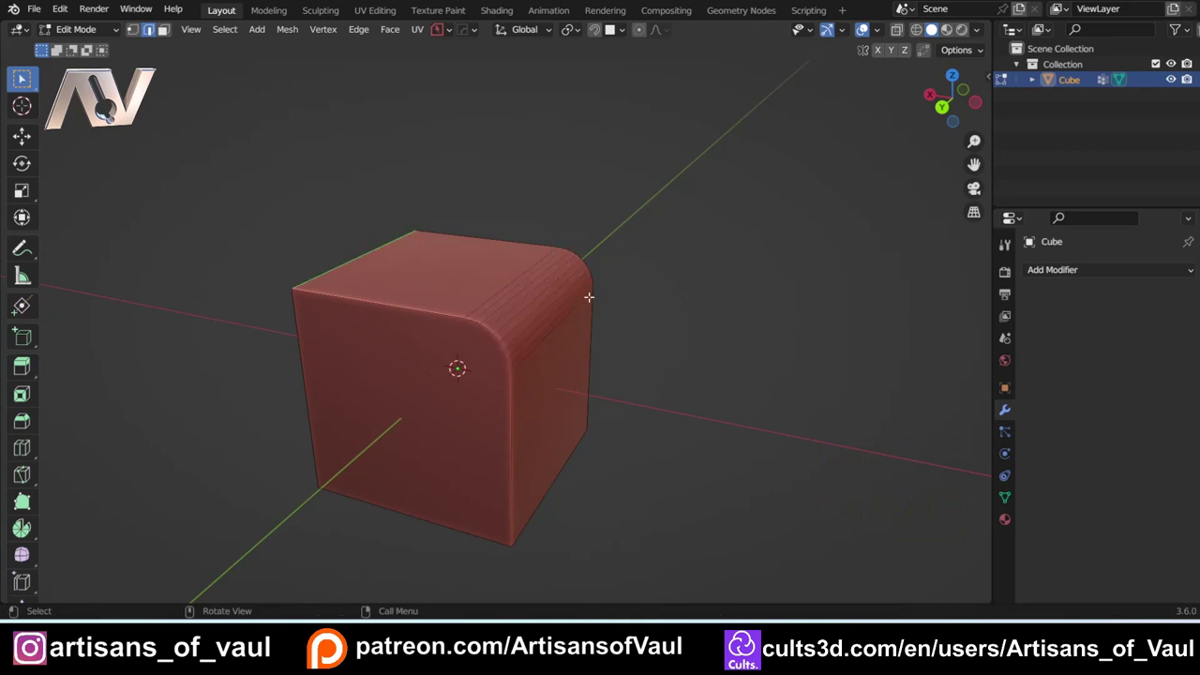
key("ctrl+b")
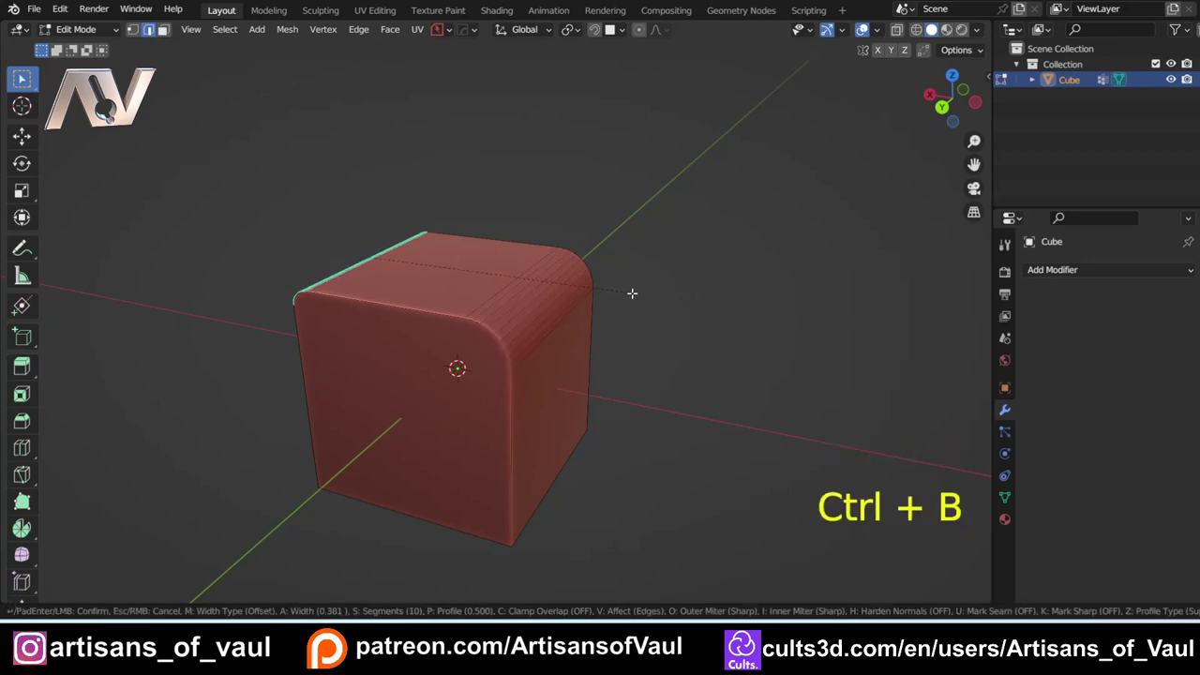
left_click(633, 293)
middle_click_drag(529, 308, 644, 281)
Step: In face mode, inset the front face with the rounded corners by about 0.62 and extrude it into the cube
key("Tab")
left_click(759, 290)
left_click(521, 330)
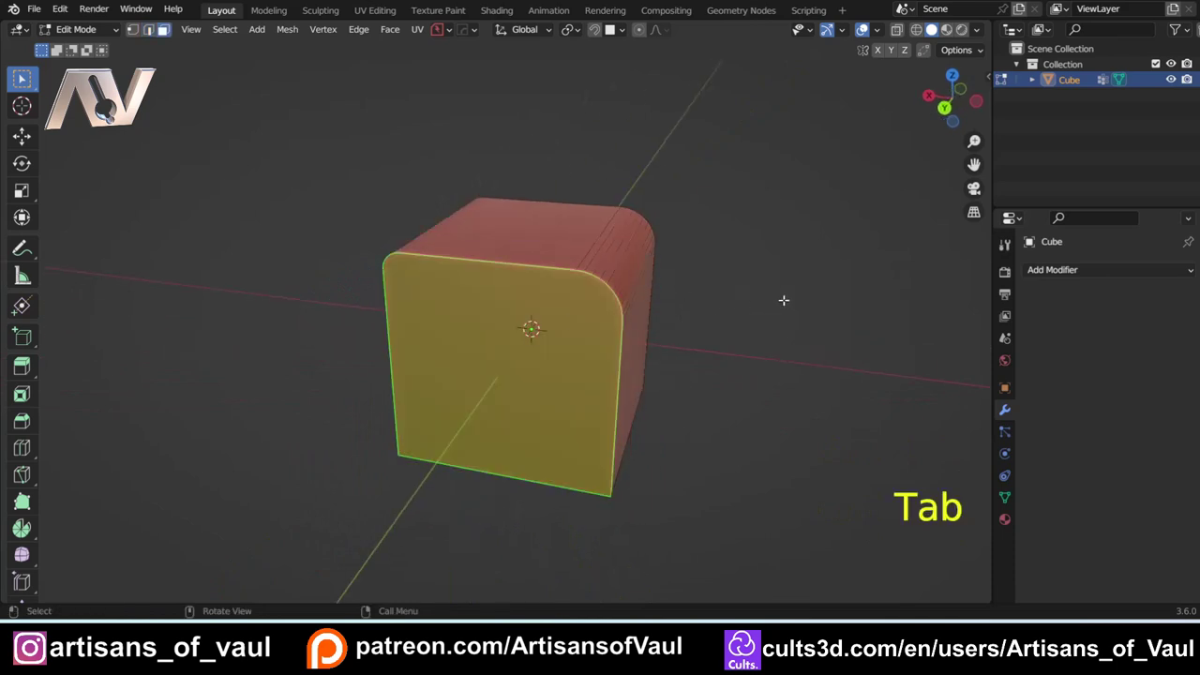
scroll(786, 301, "up", 2)
key("i")
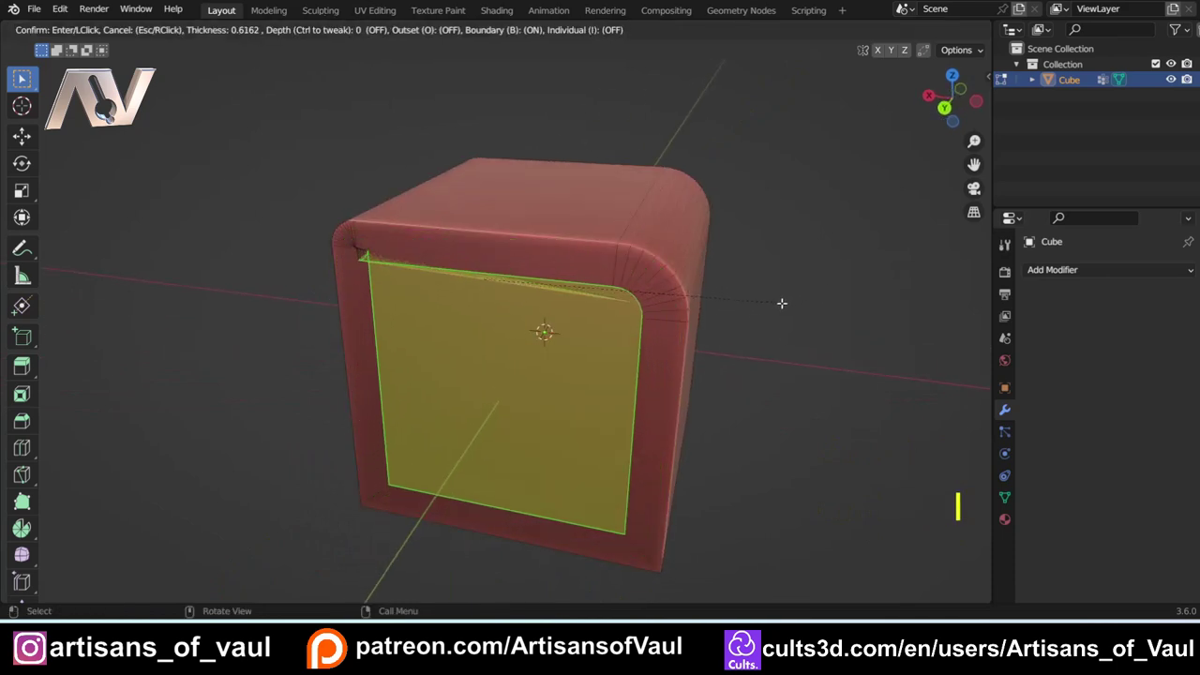
left_click(779, 305)
middle_click_drag(516, 321, 682, 301)
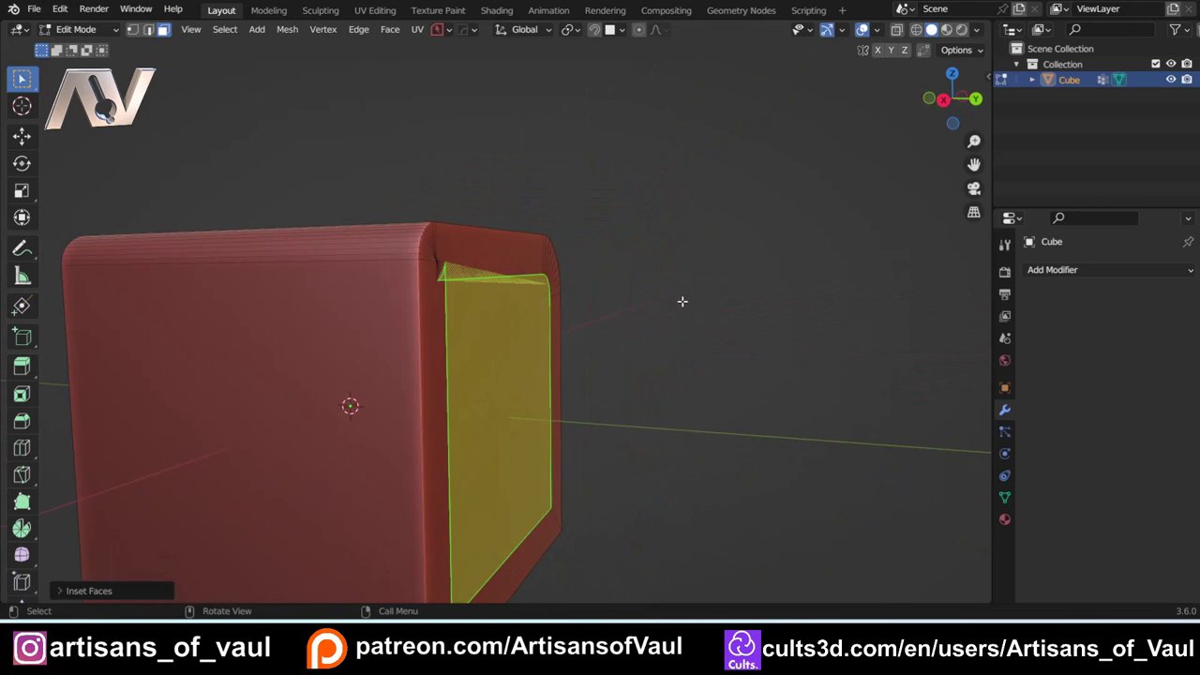
key("e")
left_click(576, 332)
Step: Examine the inset geometry around the recess's rounded corners, especially at the smaller bevel
middle_click_drag(576, 332, 441, 291)
scroll(486, 275, "up", 3)
scroll(487, 302, "up", 1)
middle_click_drag(506, 307, 426, 291, "shift")
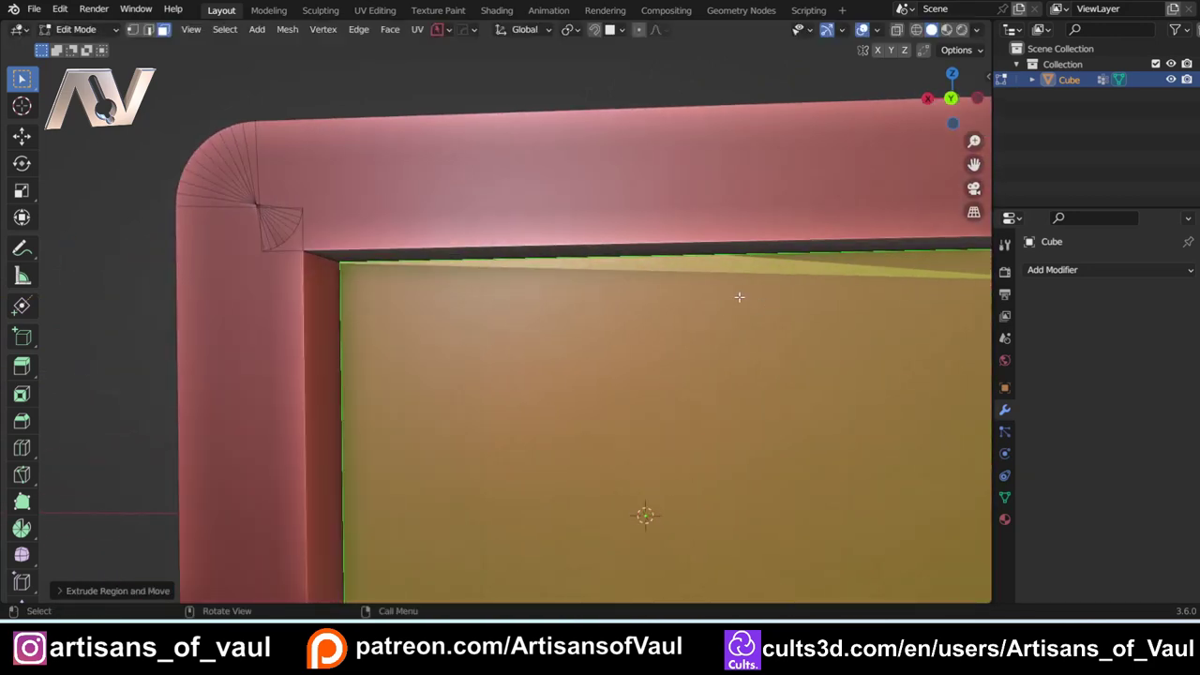
scroll(701, 308, "down", 5)
left_click(855, 364)
scroll(365, 257, "up", 4)
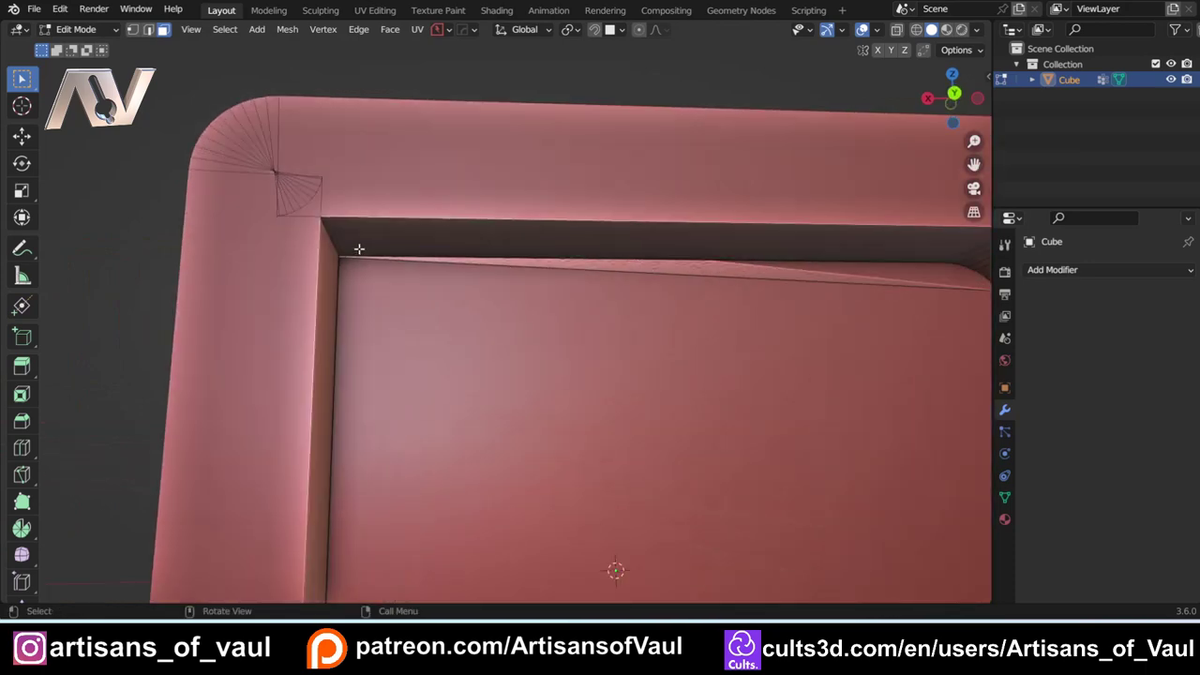
middle_click_drag(360, 249, 422, 258, "shift")
scroll(410, 262, "down", 5)
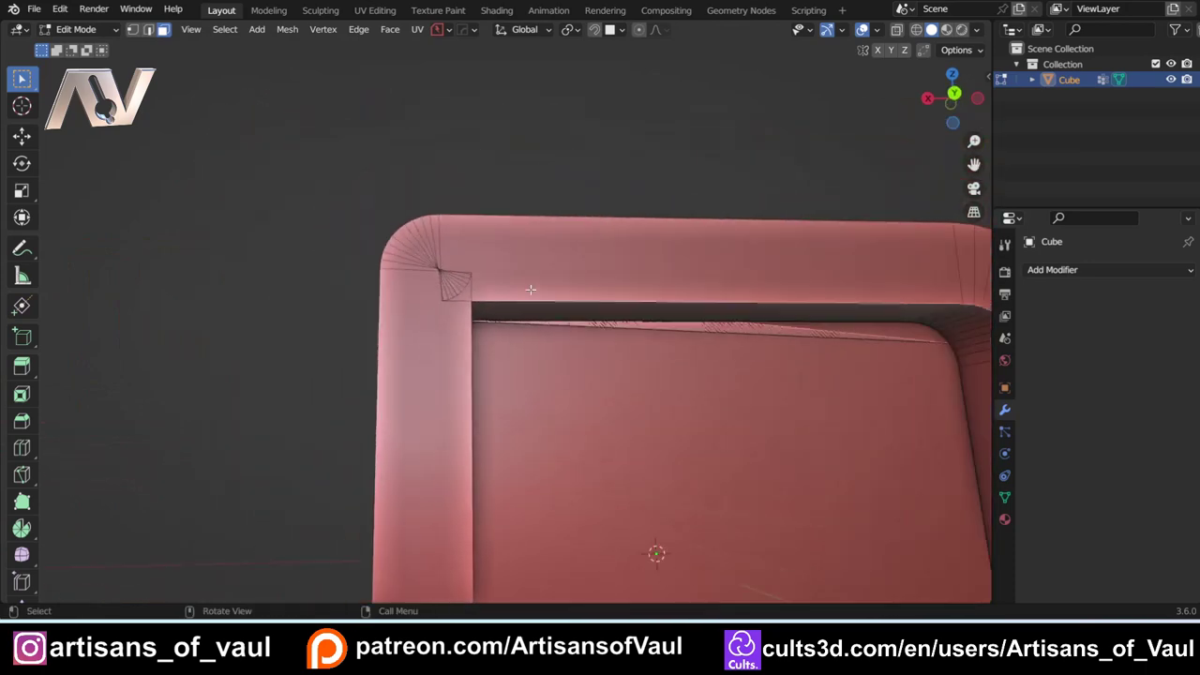
Step: Undo the extrusion and inset on the front face, keeping that face selected
key("ctrl+z")
key("ctrl+z")
key("ctrl+z")
key("ctrl+z")
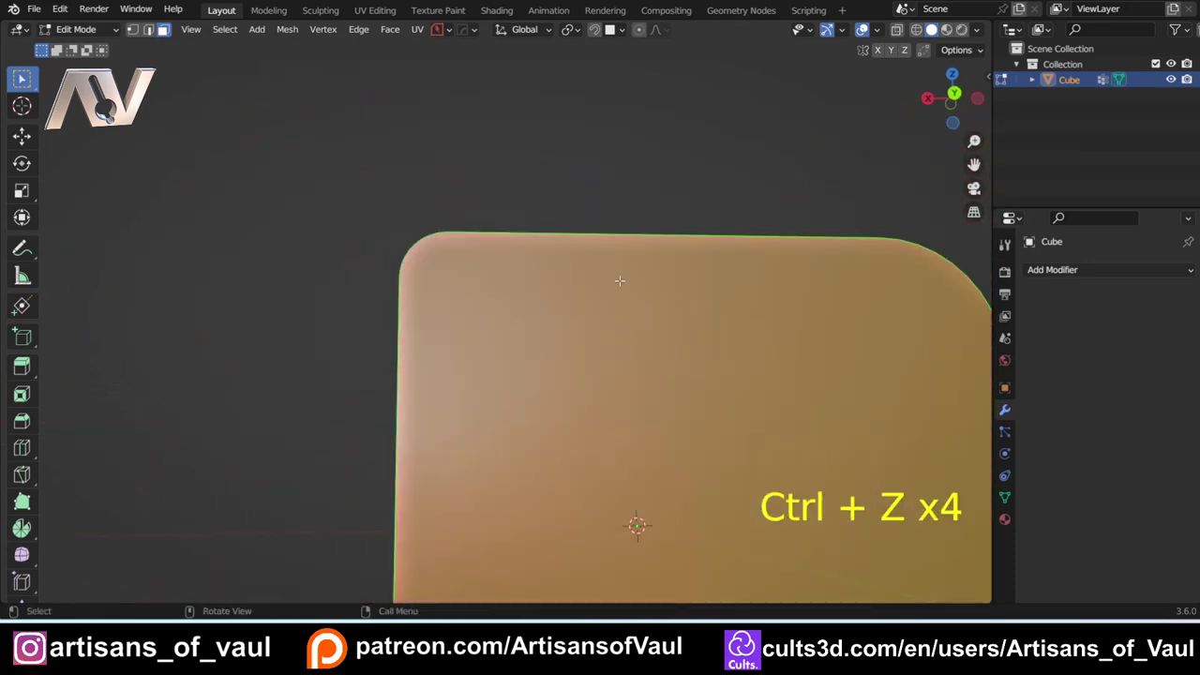
Step: Inset the selected front face far enough that the inner outline overlaps itself at the smaller bevel's corner
middle_click_drag(482, 276, 673, 286)
key("i")
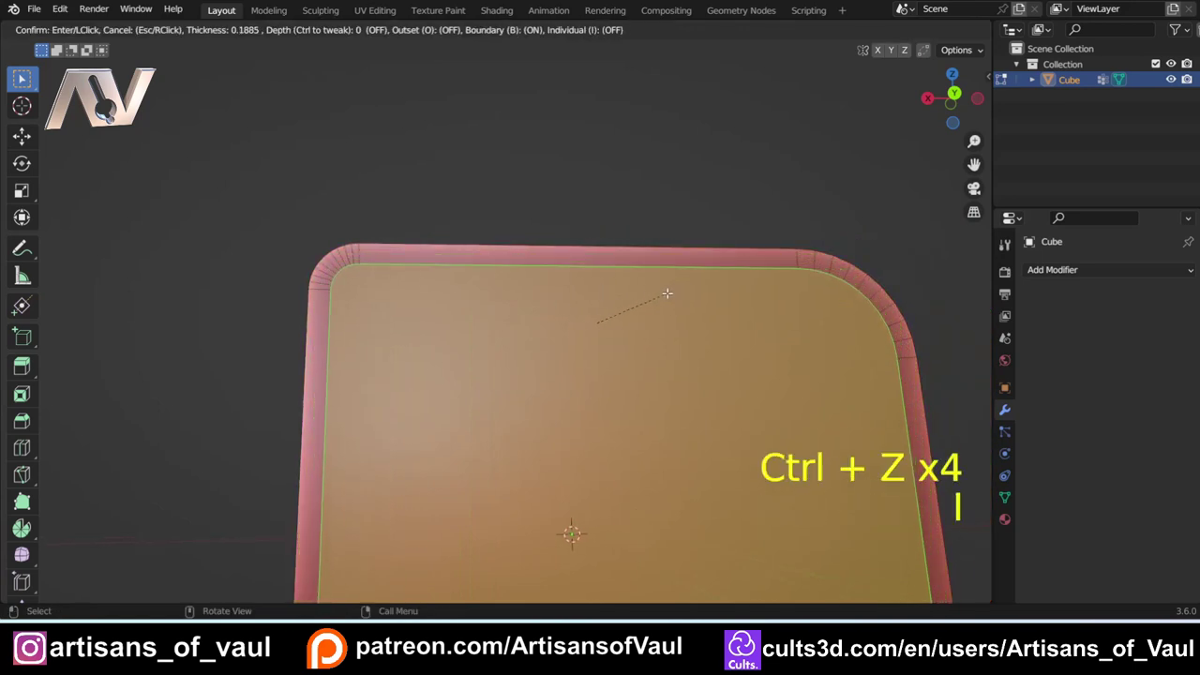
left_click(619, 327)
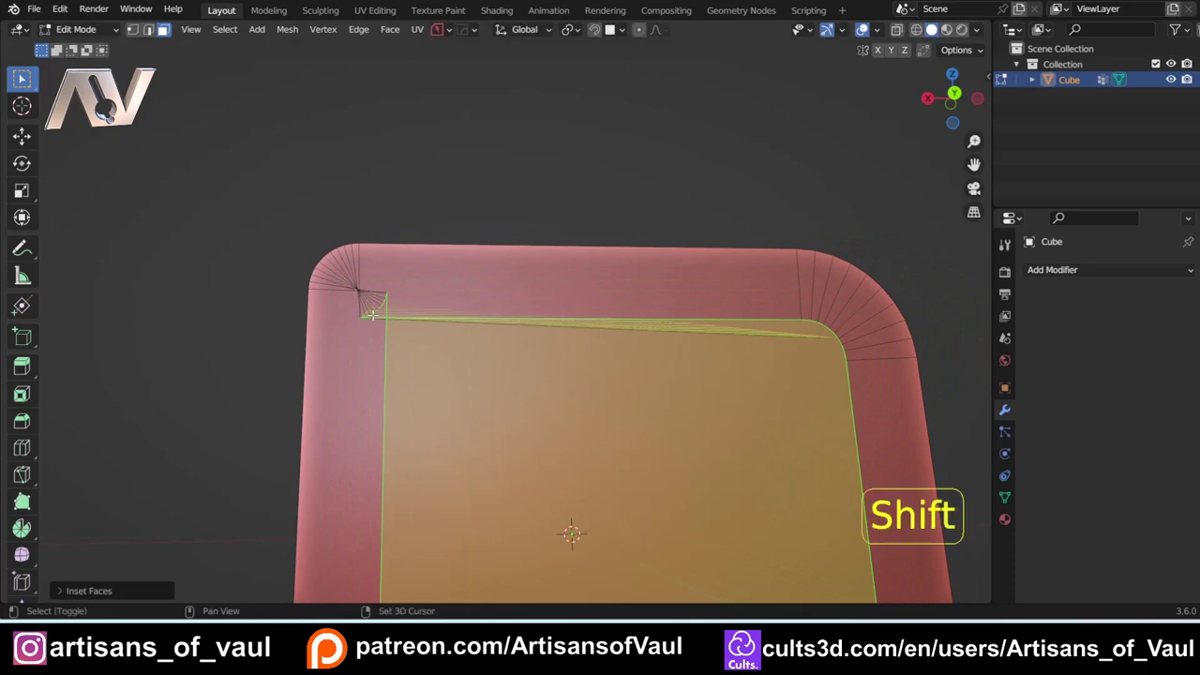
Step: Examine the crossed inset geometry at the smaller bevel by selecting individual edges and one of its twisted faces
middle_click_drag(372, 318, 521, 306, "shift")
scroll(521, 307, "up", 5)
middle_click_drag(530, 220, 485, 310, "shift")
scroll(483, 309, "up", 4)
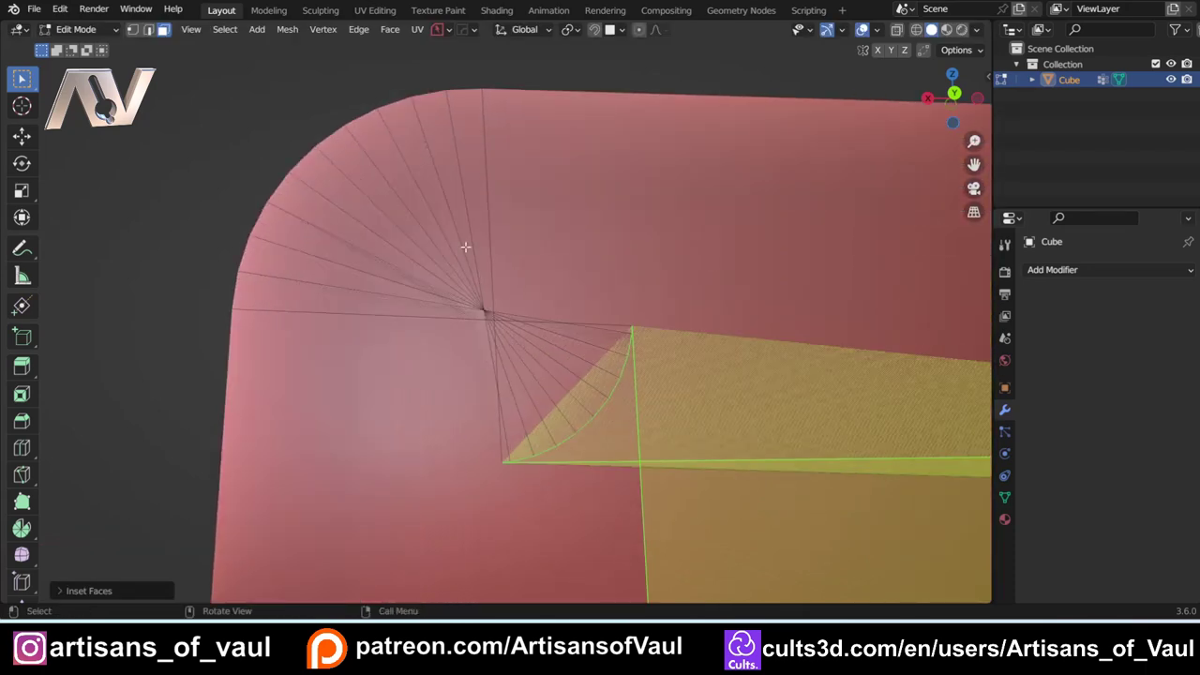
left_click(468, 245)
key("Tab")
left_click(502, 341)
left_click(413, 292, "alt")
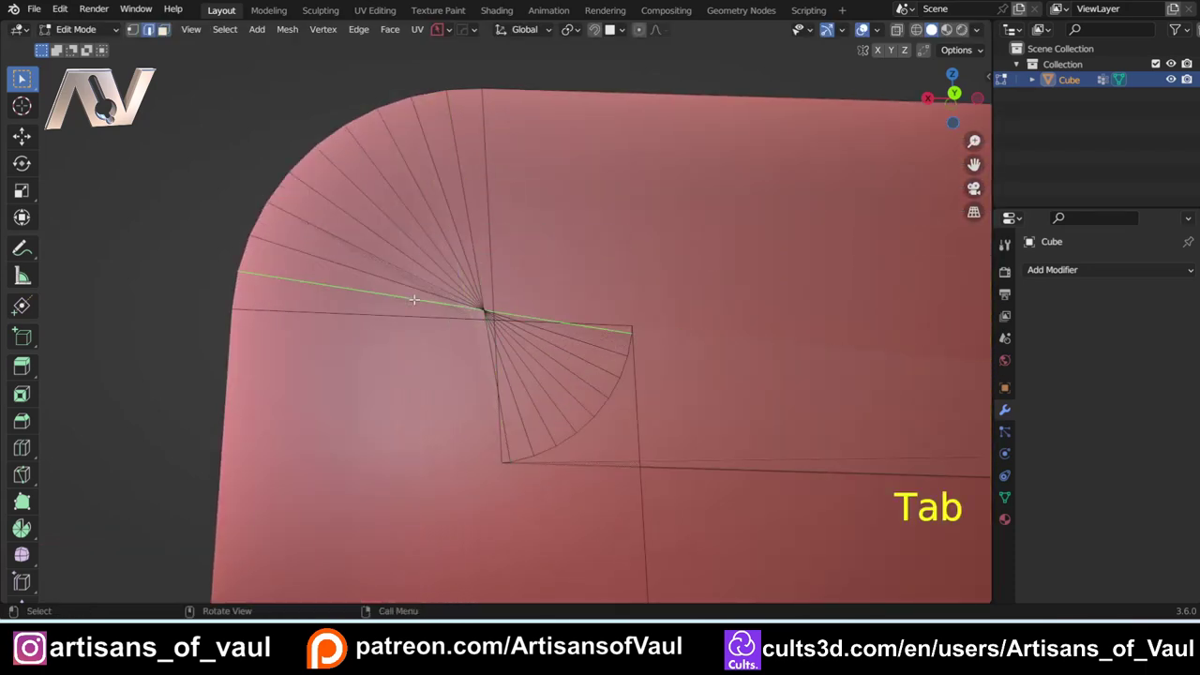
left_click(463, 229, "alt")
key("Tab")
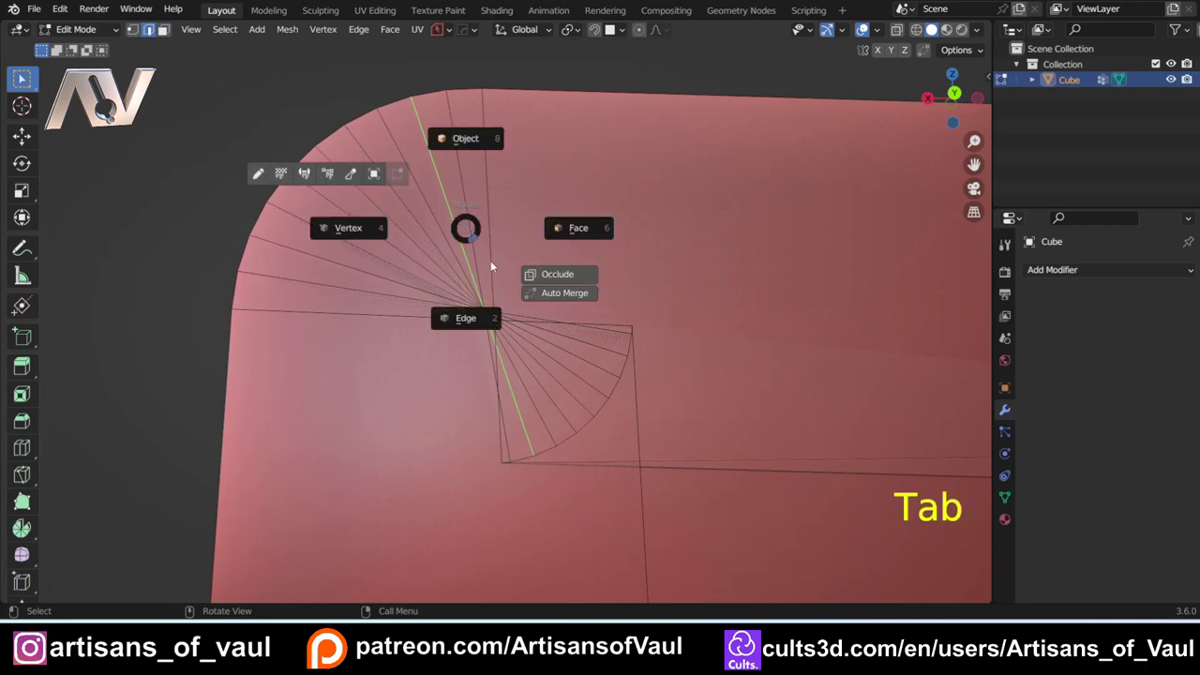
left_click(575, 237)
left_click(451, 185, "alt")
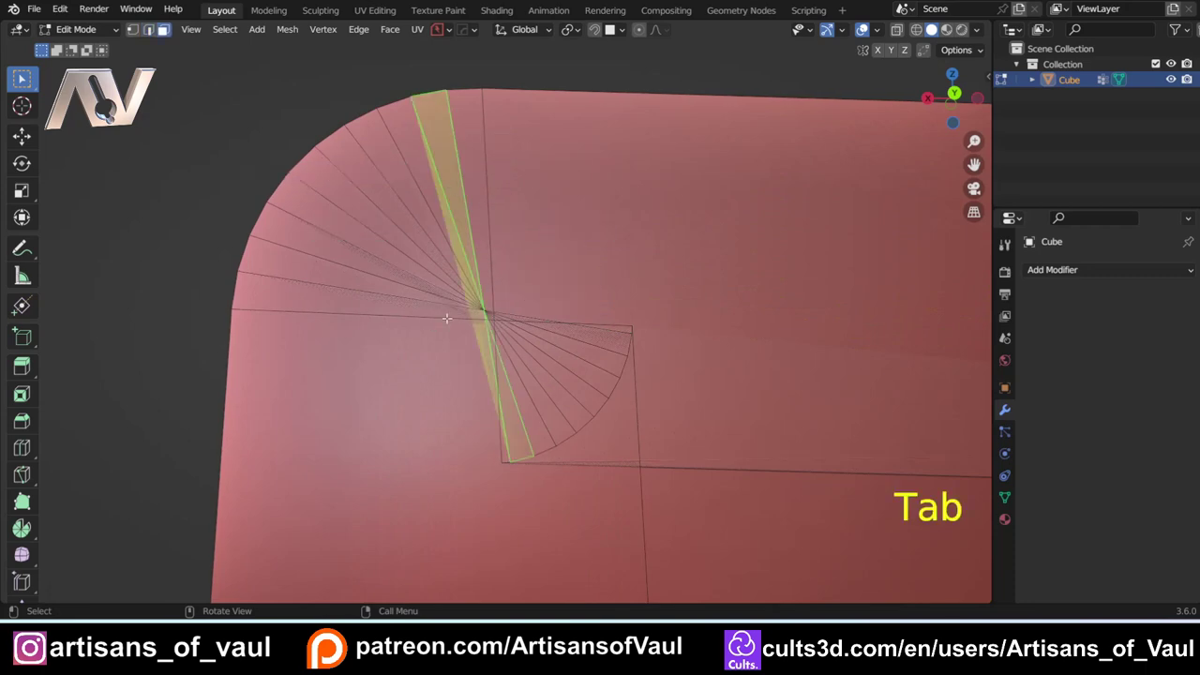
Step: In vertex mode, select the inverted arc's vertices at the smaller bevel's inset corner and merge them into one central vertex
scroll(519, 281, "down", 4)
middle_click_drag(602, 288, 514, 330)
scroll(612, 348, "down", 4)
middle_click_drag(607, 348, 574, 336, "shift")
scroll(574, 335, "up", 5)
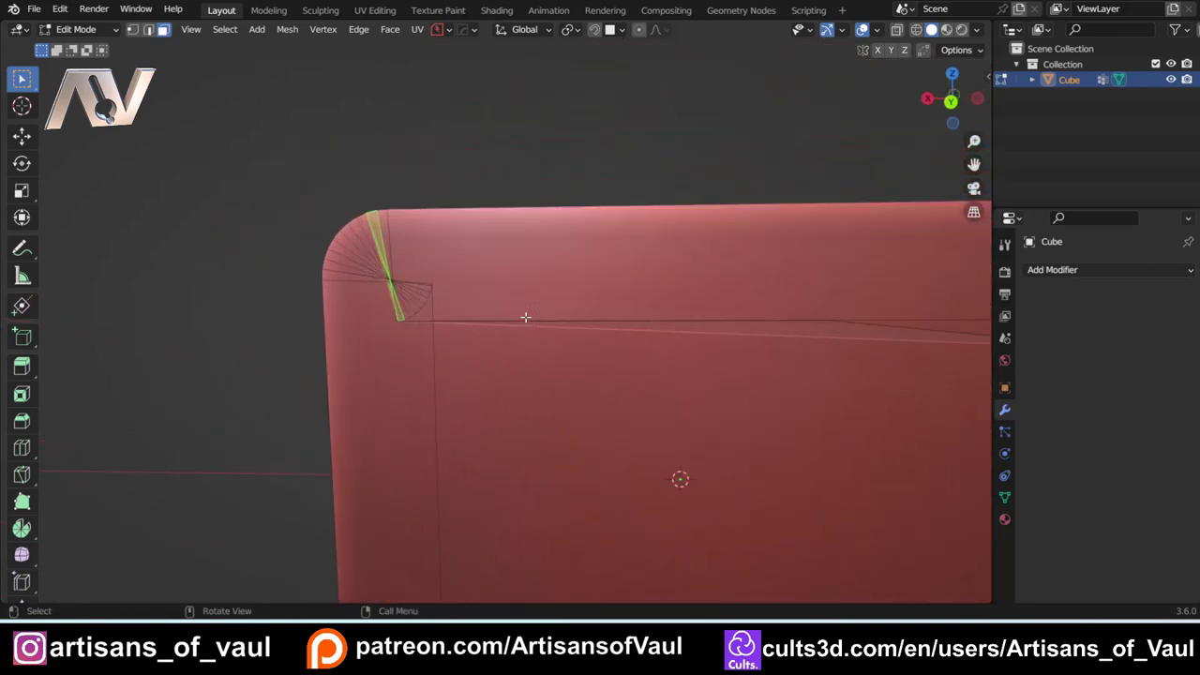
key("Tab")
left_click(391, 321)
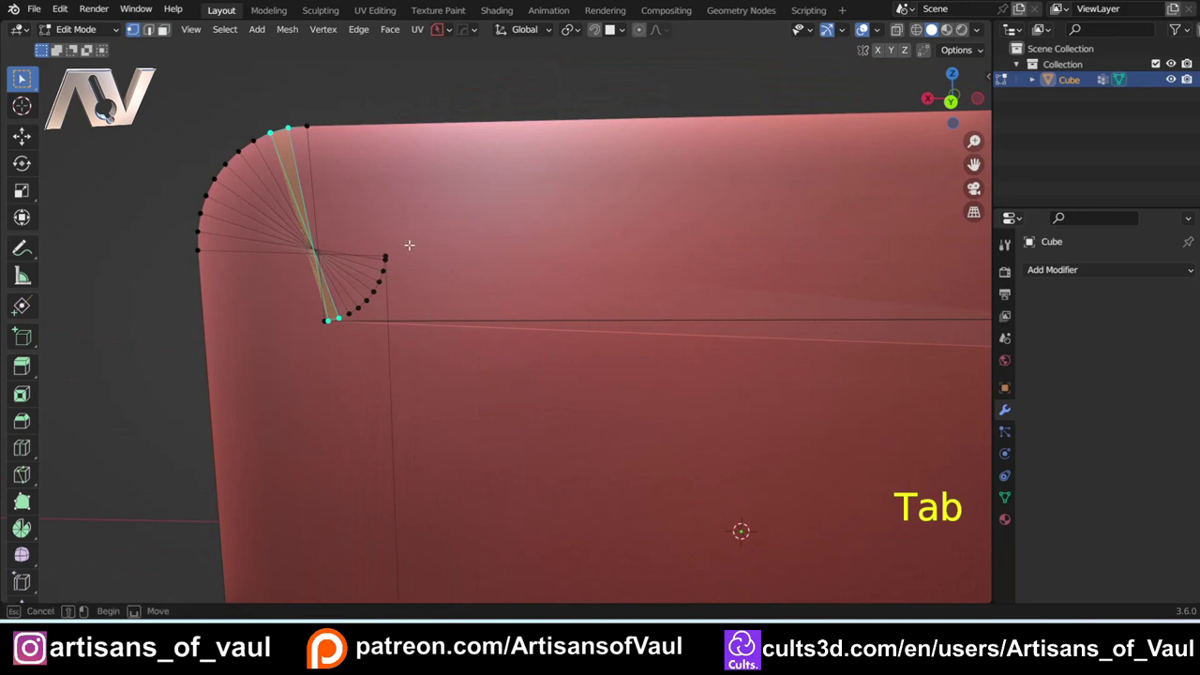
left_click_drag(407, 246, 303, 324)
middle_click_drag(434, 329, 545, 310, "shift")
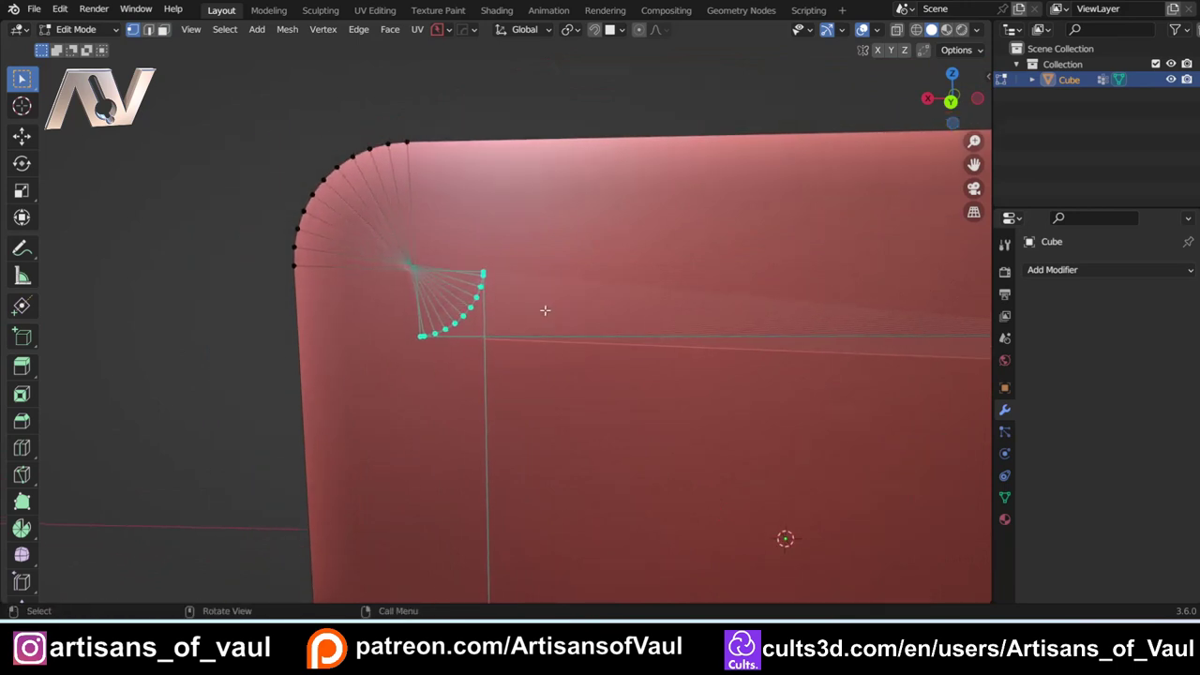
key("m")
left_click(546, 315)
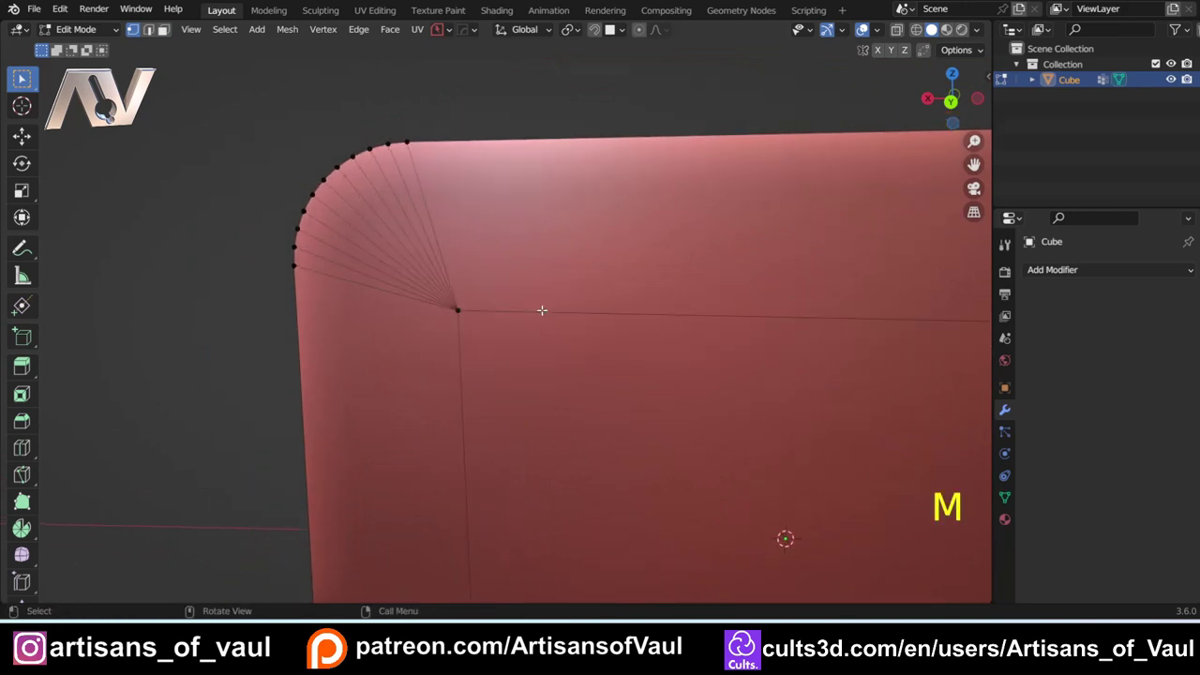
Step: Check the alignment of the inset's upper edge between both corners in a straight-on orthographic view of the face
middle_click_drag(541, 310, 644, 321)
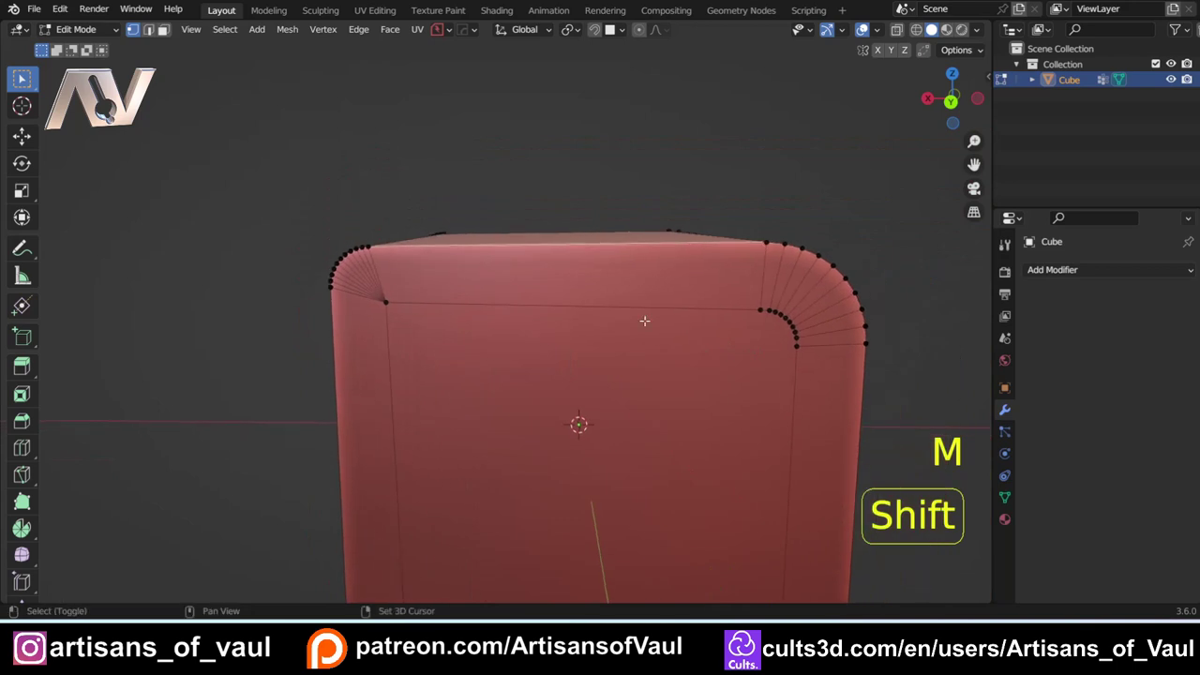
left_click(951, 101)
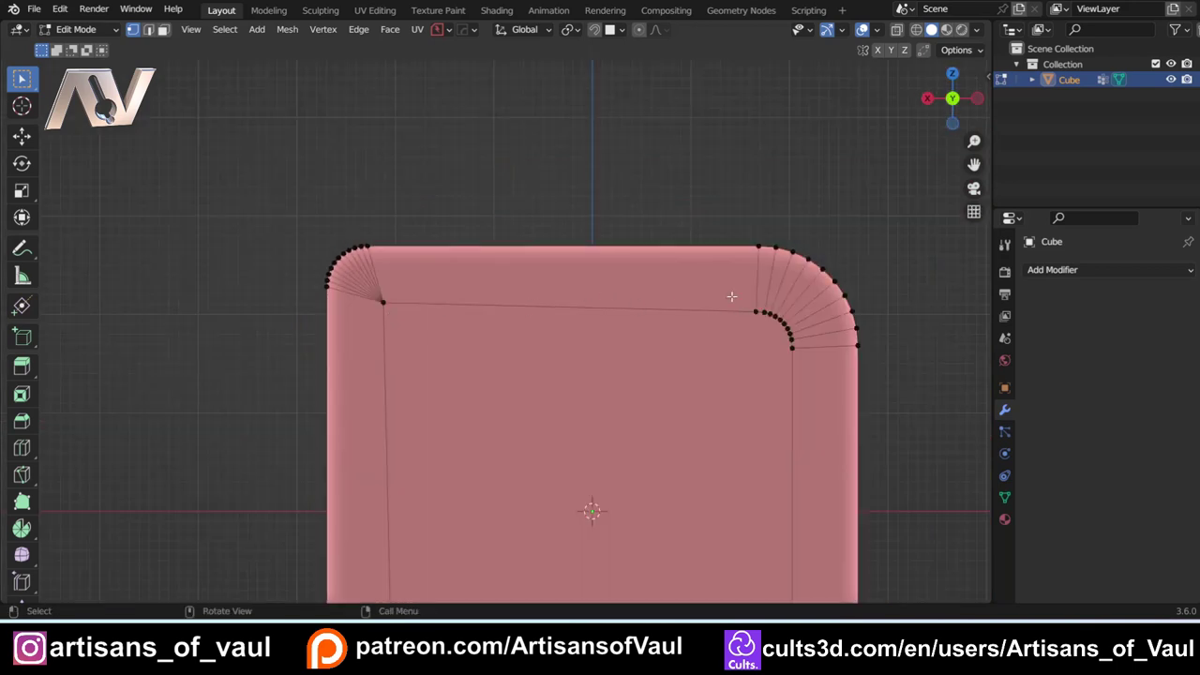
key("ctrl+Tab")
left_click(610, 321)
left_click(598, 302)
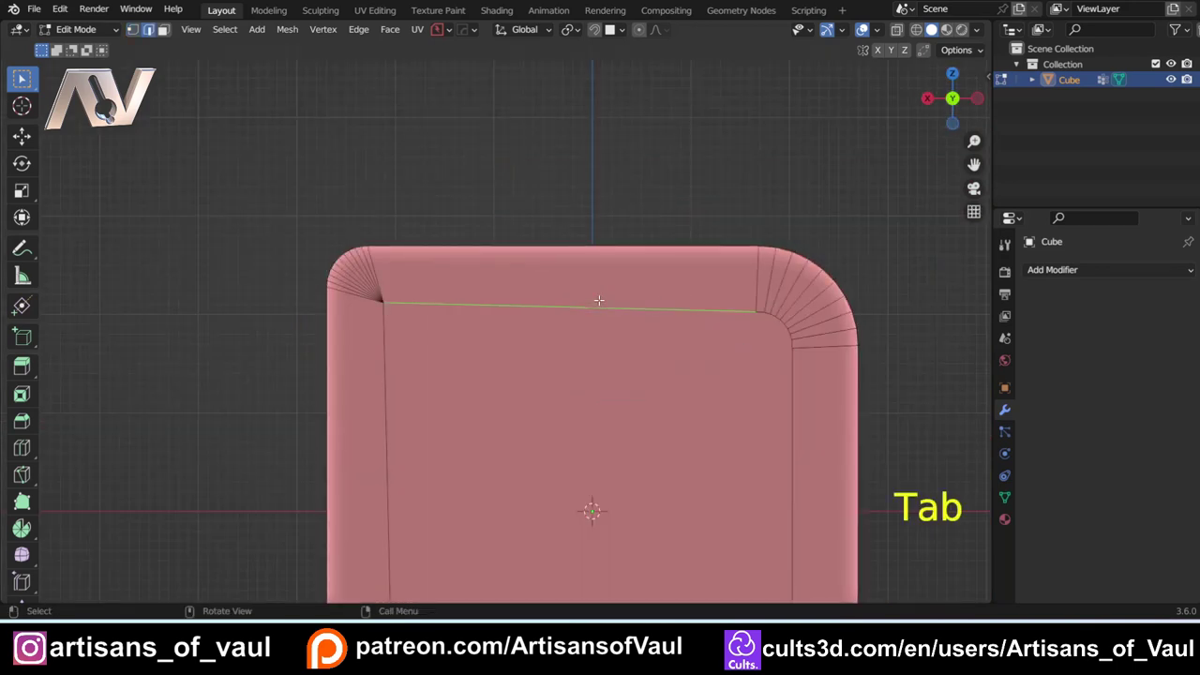
scroll(366, 281, "up", 4)
middle_click_drag(349, 234, 523, 262, "shift")
scroll(798, 343, "down", 3)
middle_click_drag(803, 344, 635, 317, "shift")
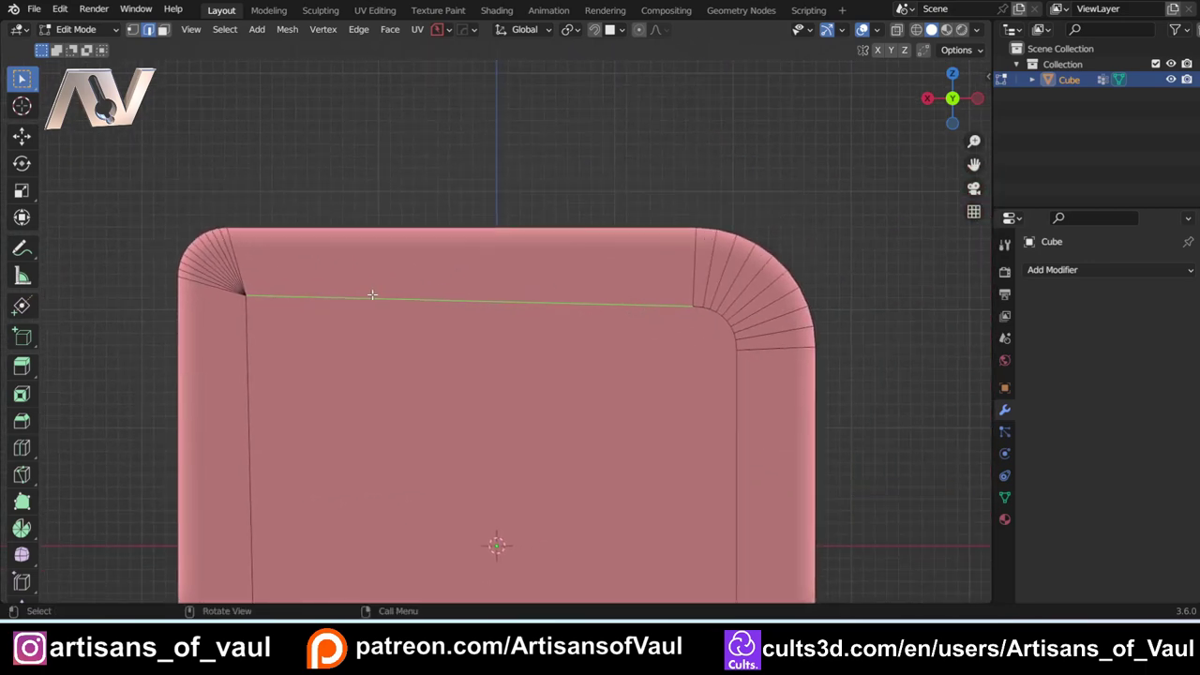
Step: Undo the vertex merge at the smaller bevel's inset corner
key("ctrl+z")
key("ctrl+z")
key("ctrl+z")
key("ctrl+z")
key("ctrl+z")
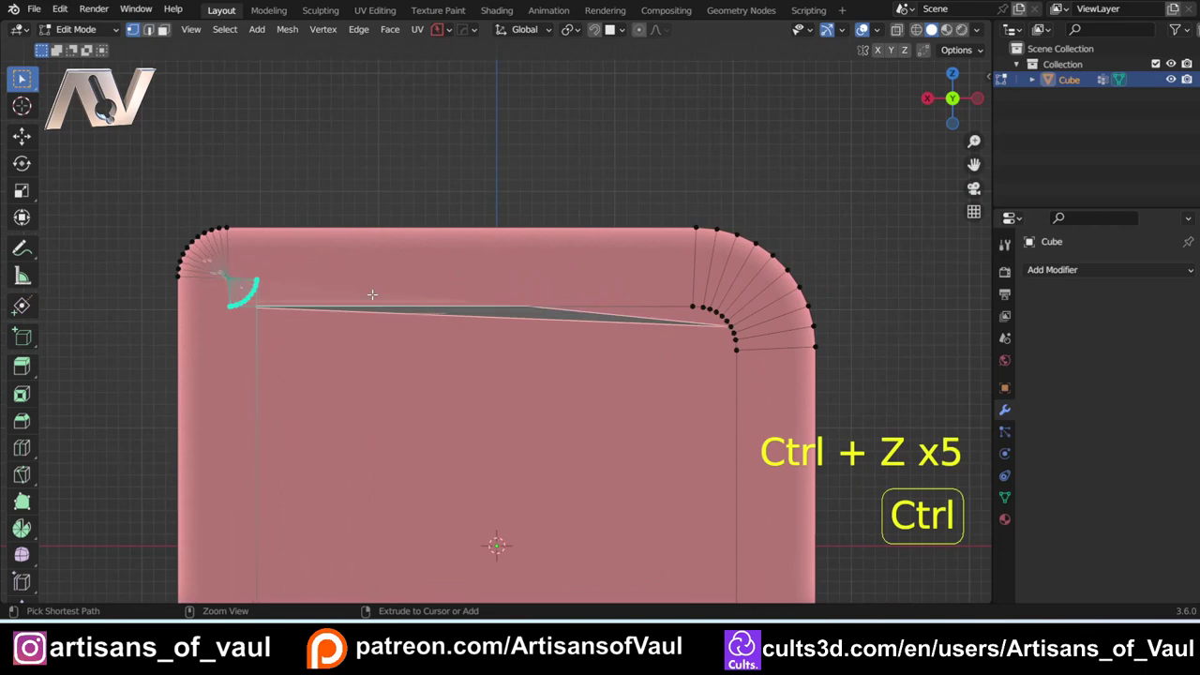
Step: In edge mode, select the edge path from the inset's vertical side through the inverted arc to its upper horizontal edge
middle_click_drag(310, 259, 415, 316, "shift")
scroll(340, 319, "up", 3)
middle_click_drag(395, 358, 419, 316)
scroll(419, 316, "down", 2)
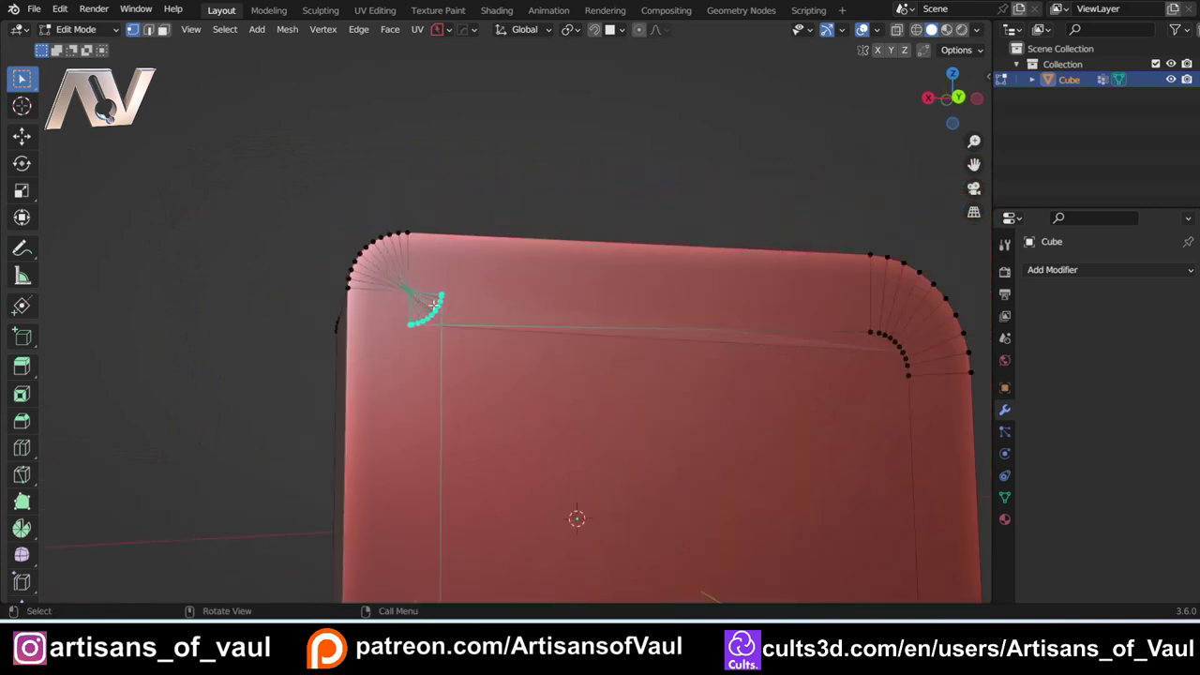
left_click(484, 181)
scroll(450, 359, "up", 2)
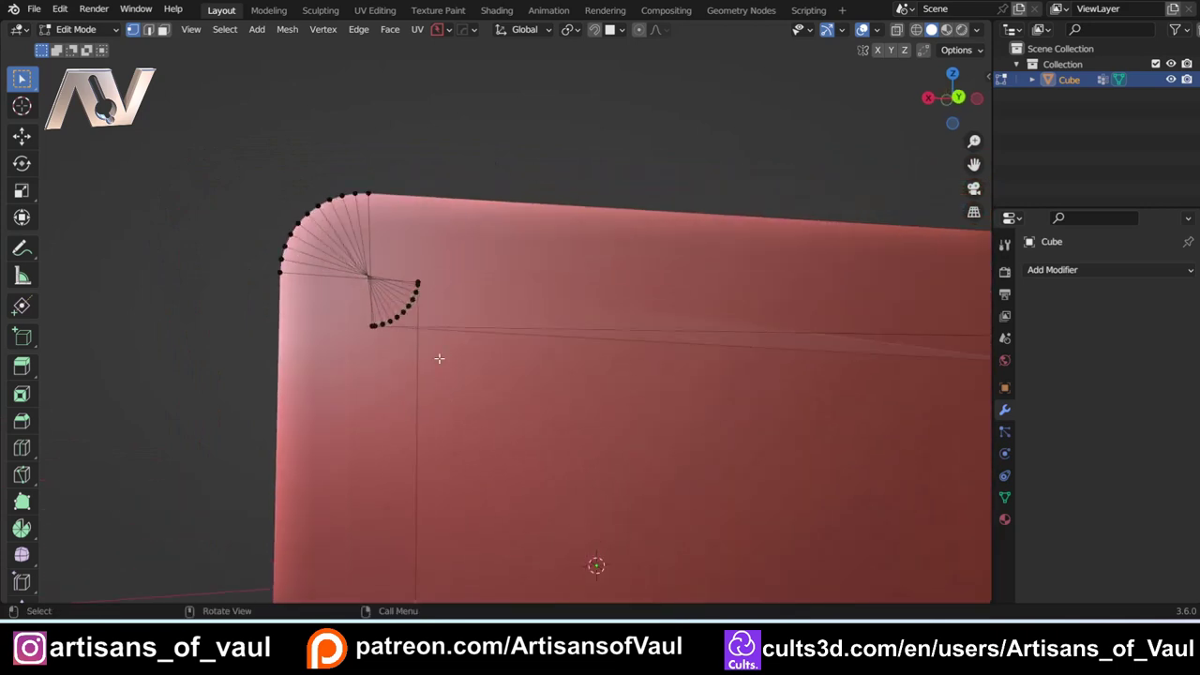
key("Tab")
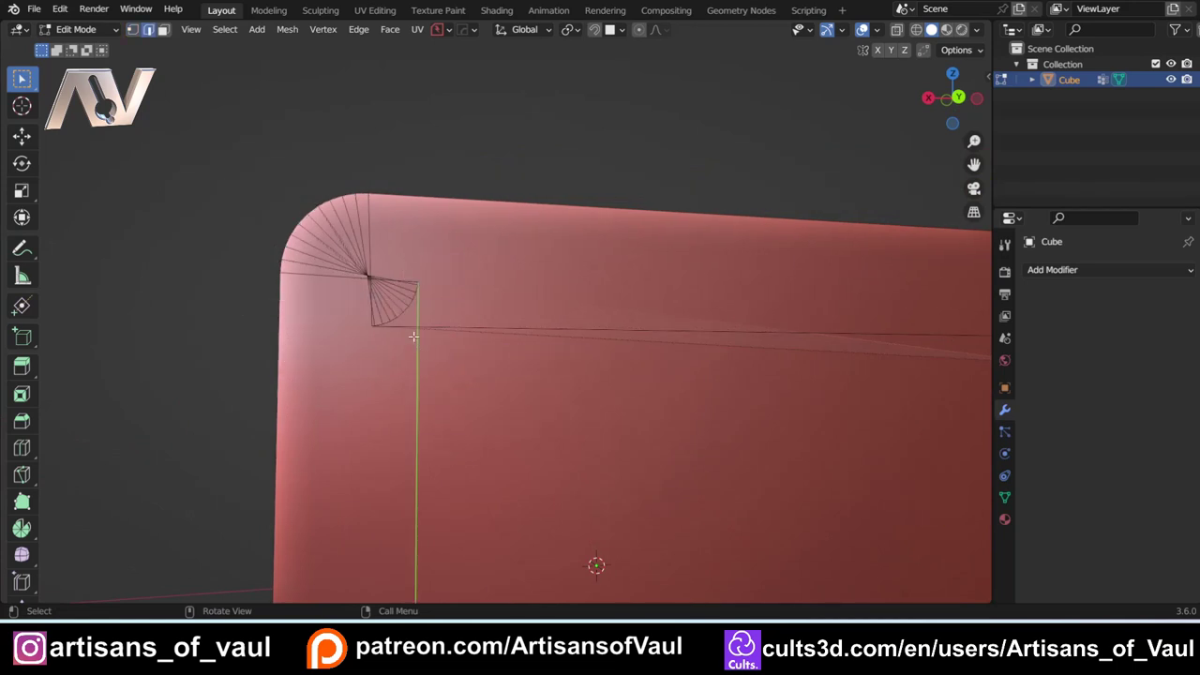
scroll(416, 341, "up", 3)
scroll(469, 316, "down", 2)
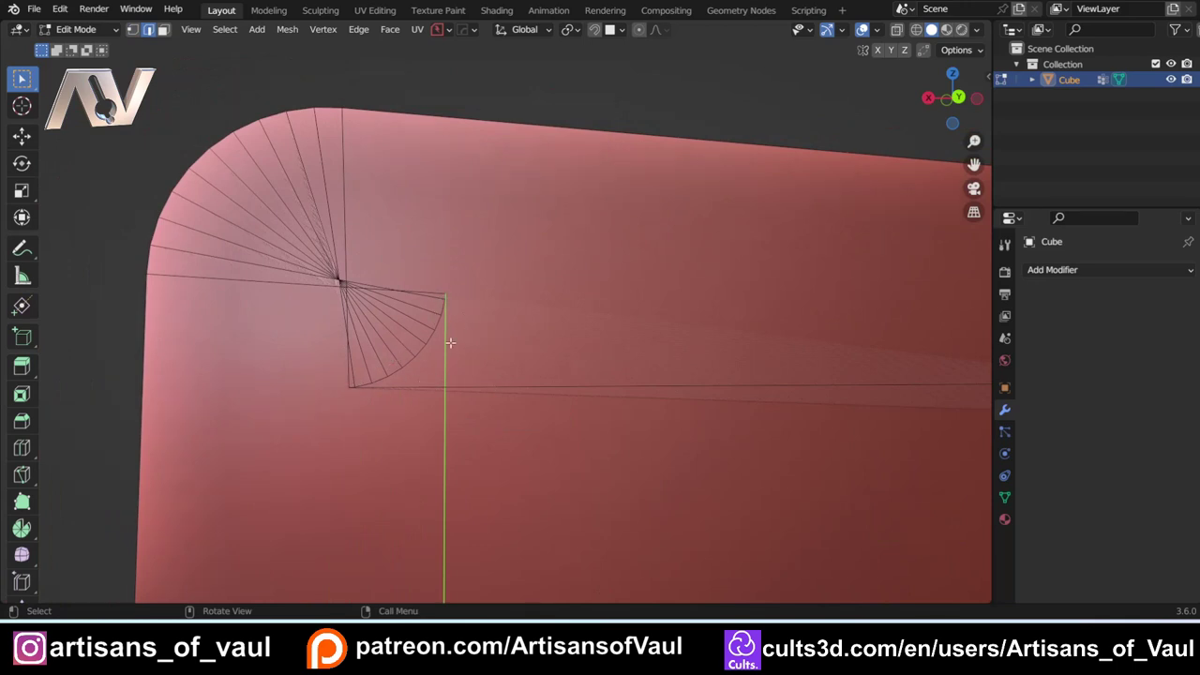
key("ctrl")
left_click(523, 386, "ctrl")
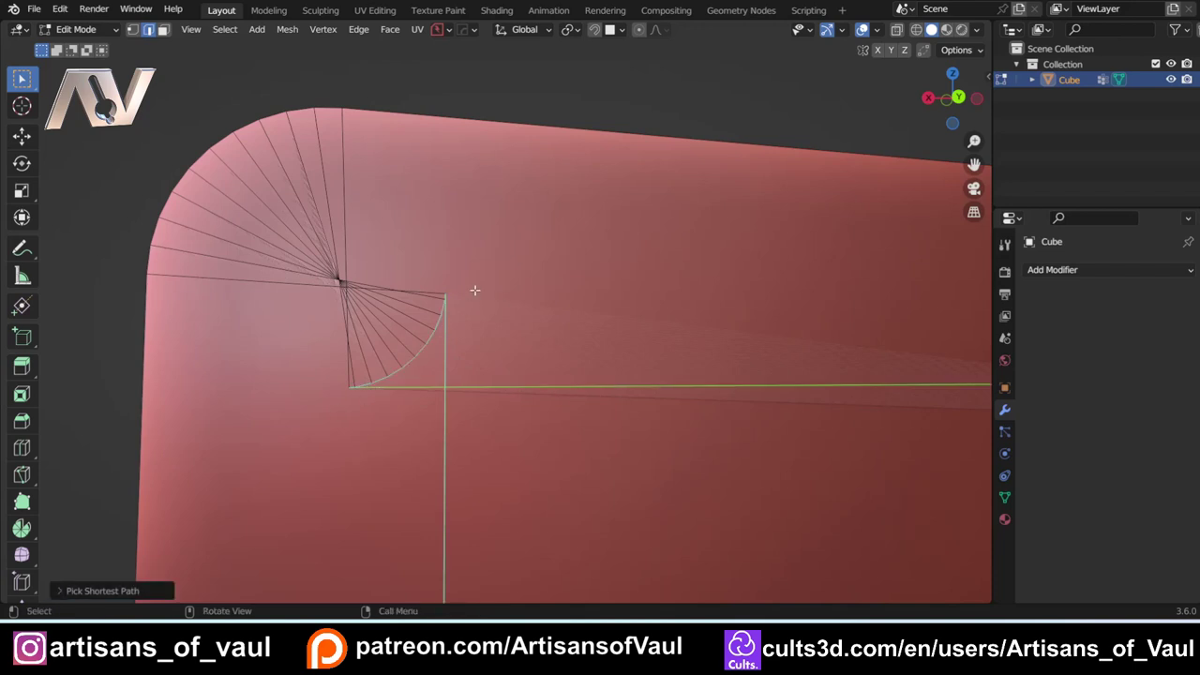
Step: Apply MESHmachine's Unf*ck to the selected edge path with a width of about 0.646 and Propagate at 0
key("y")
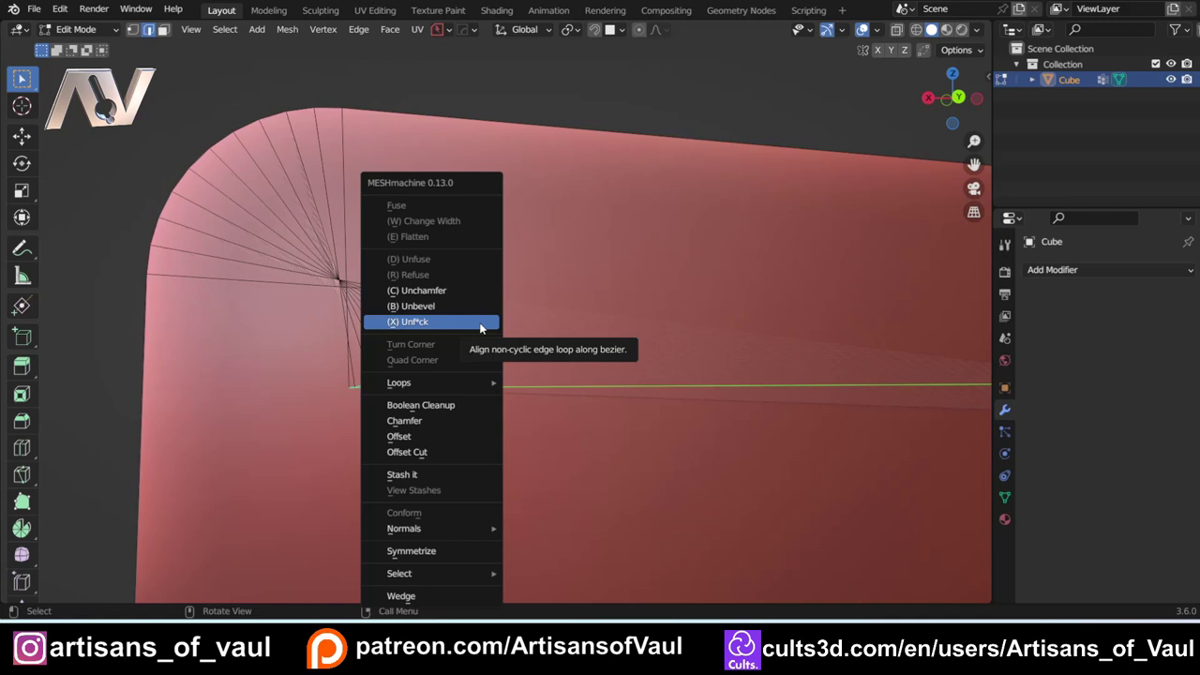
left_click(481, 324)
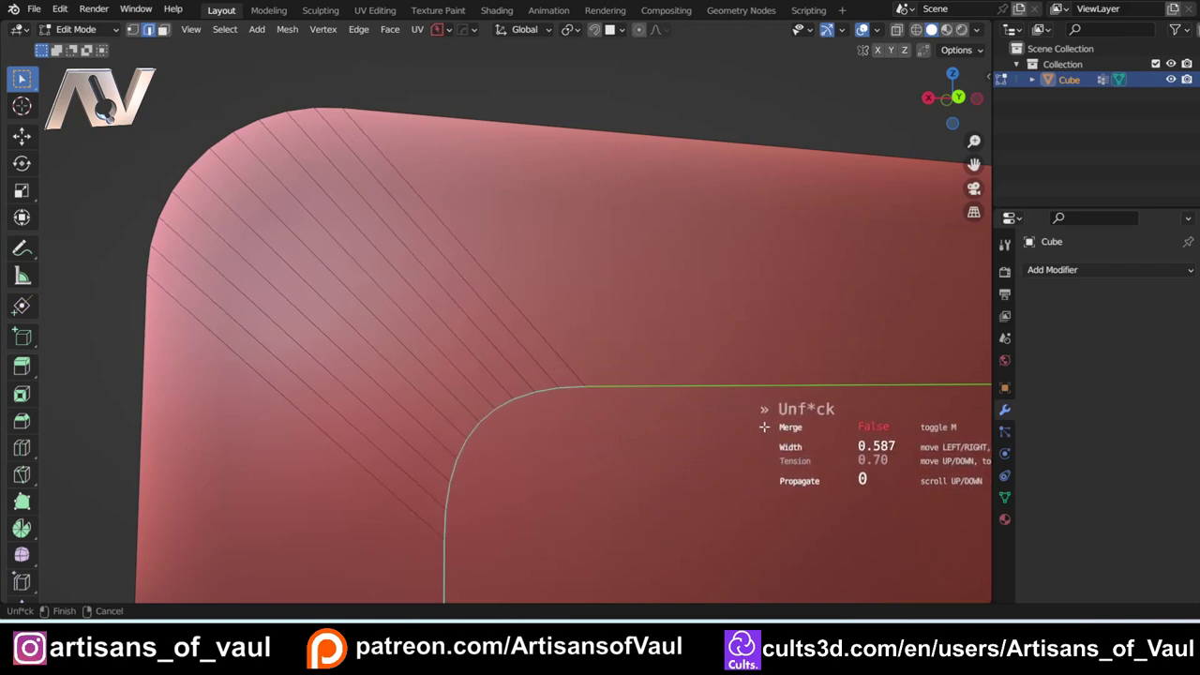
scroll(657, 375, "up", 2)
scroll(591, 370, "down", 2)
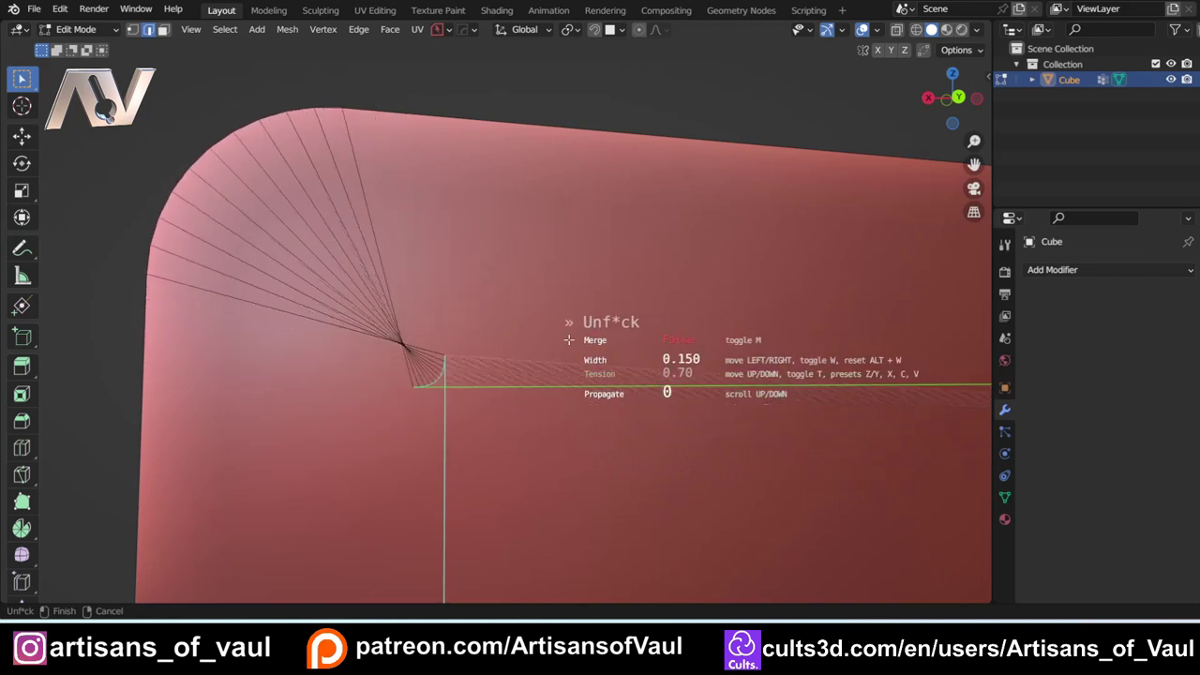
scroll(657, 380, "up", 1)
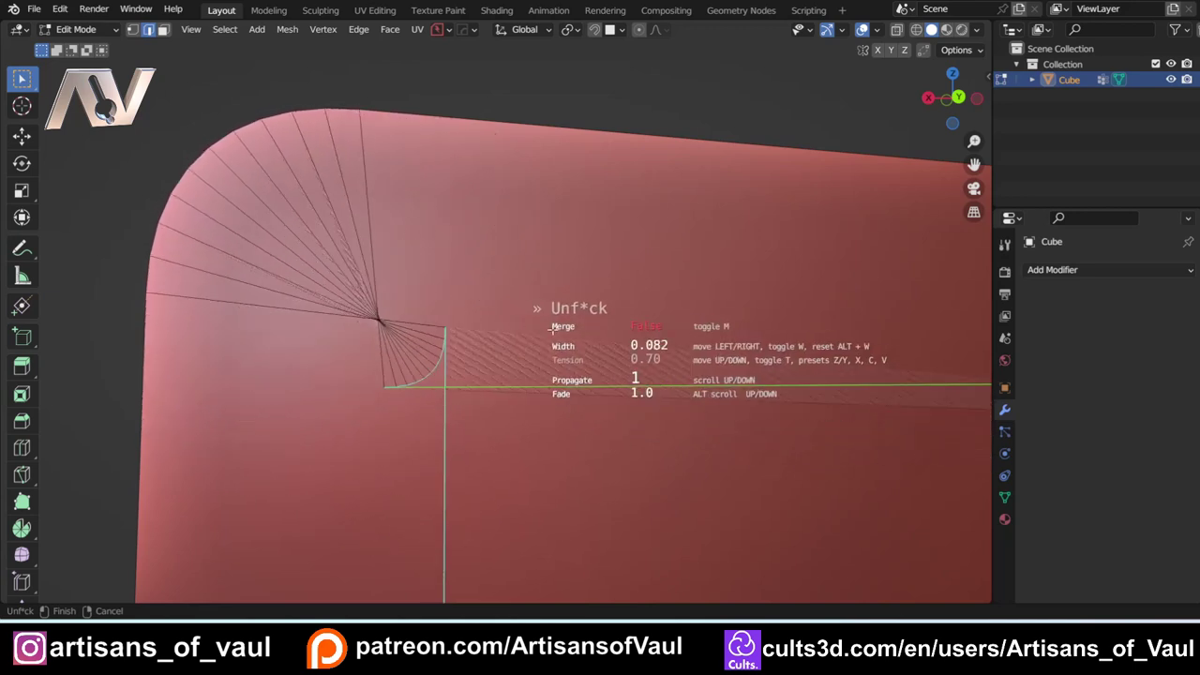
scroll(586, 338, "down", 1)
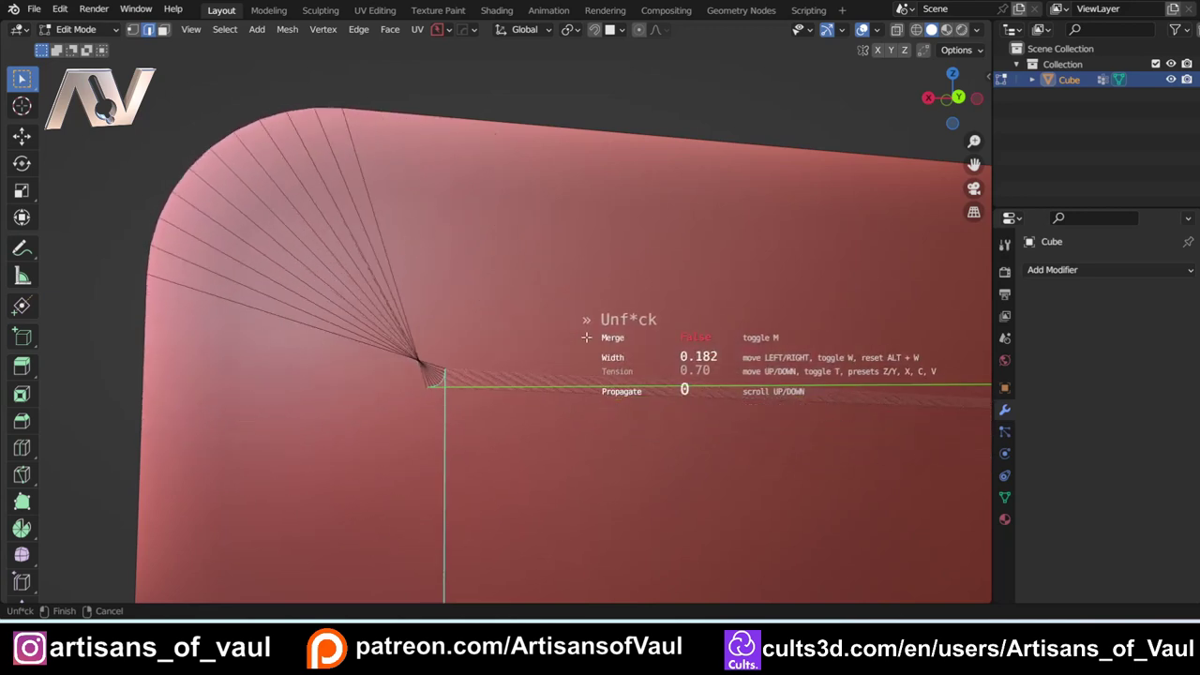
left_click(780, 381)
scroll(747, 391, "down", 5)
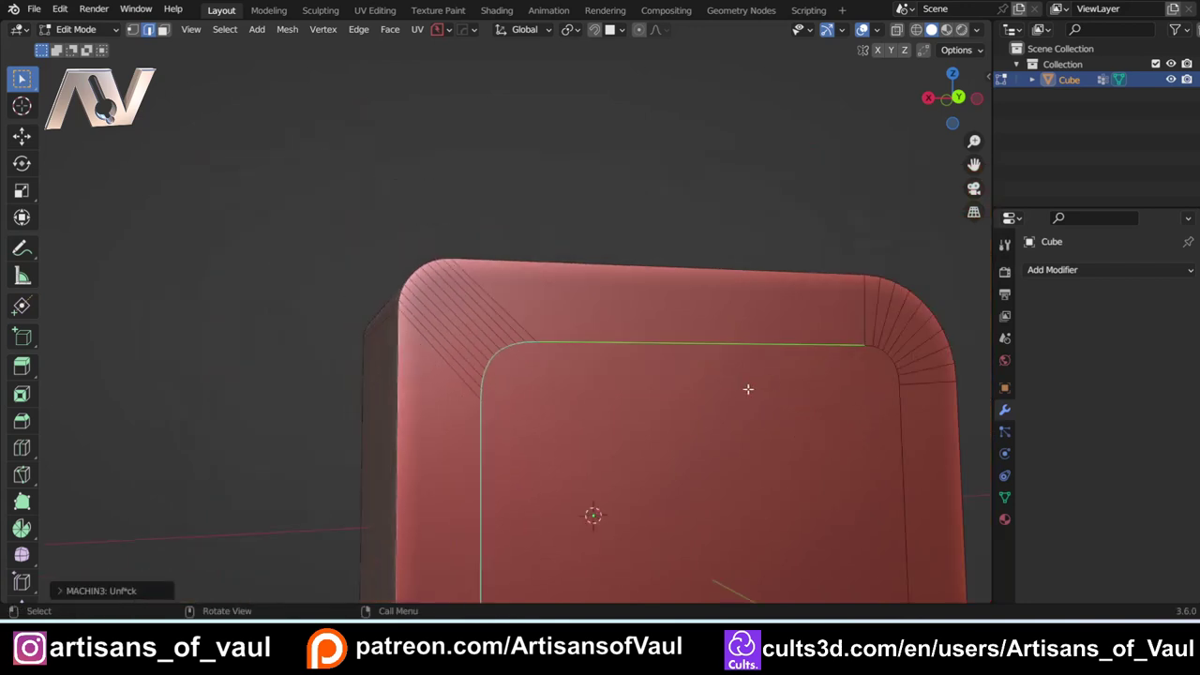
middle_click_drag(748, 391, 654, 397)
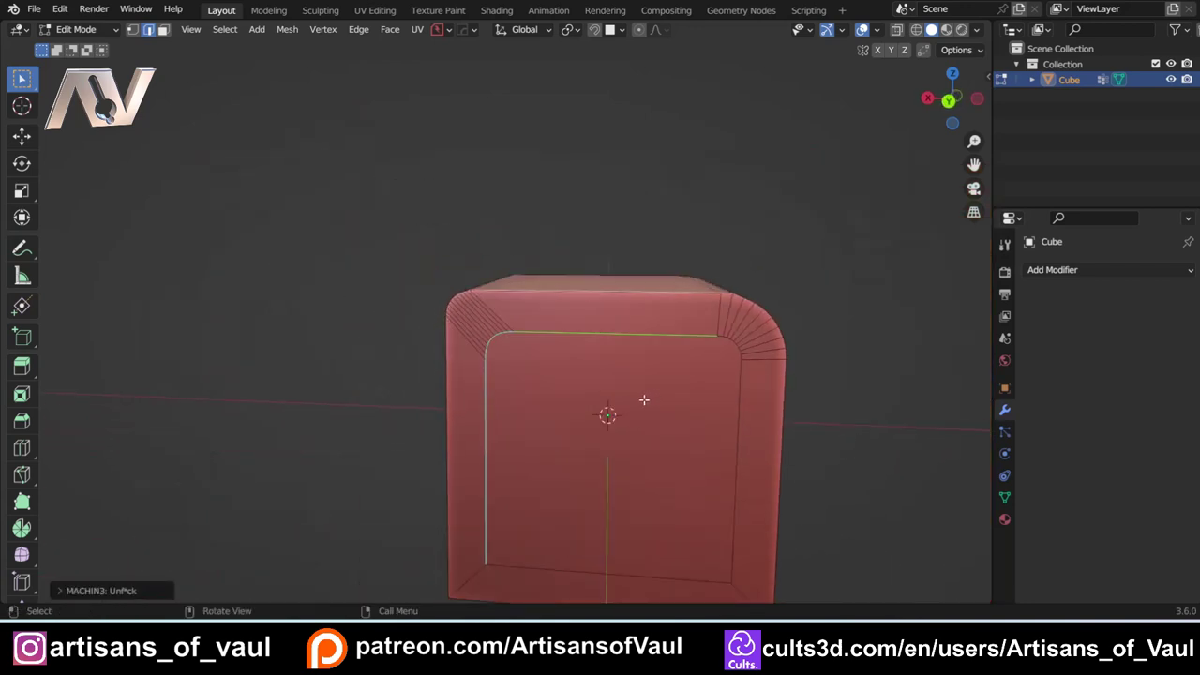
scroll(644, 401, "up", 5)
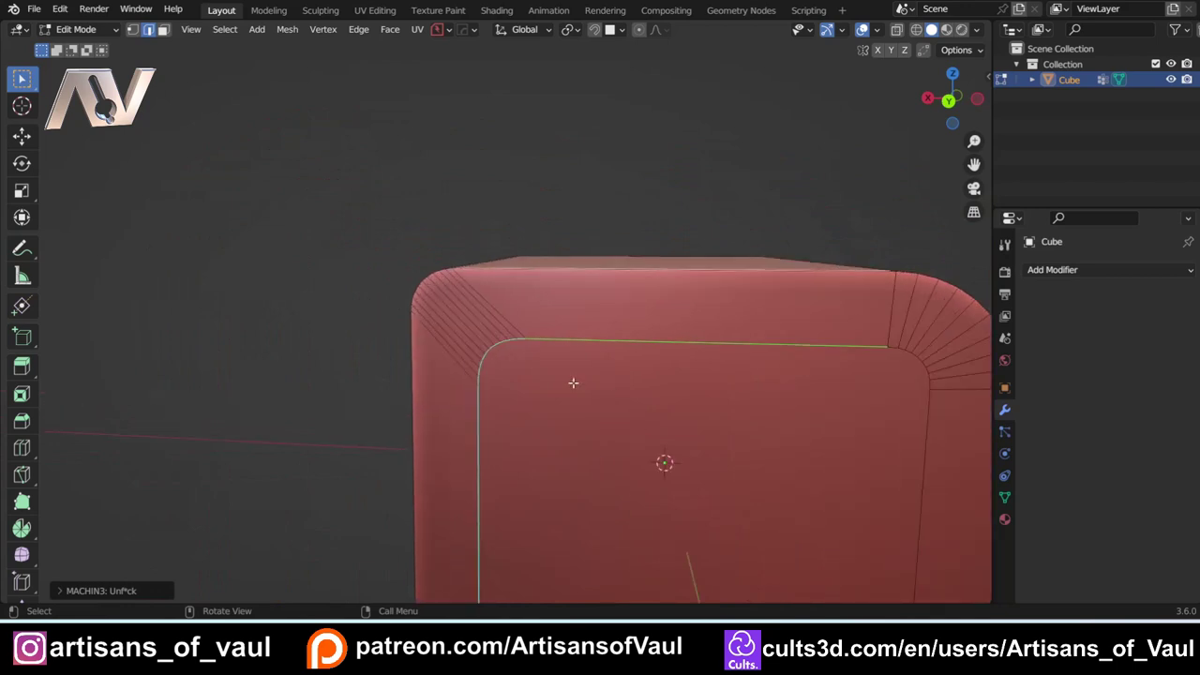
key("y")
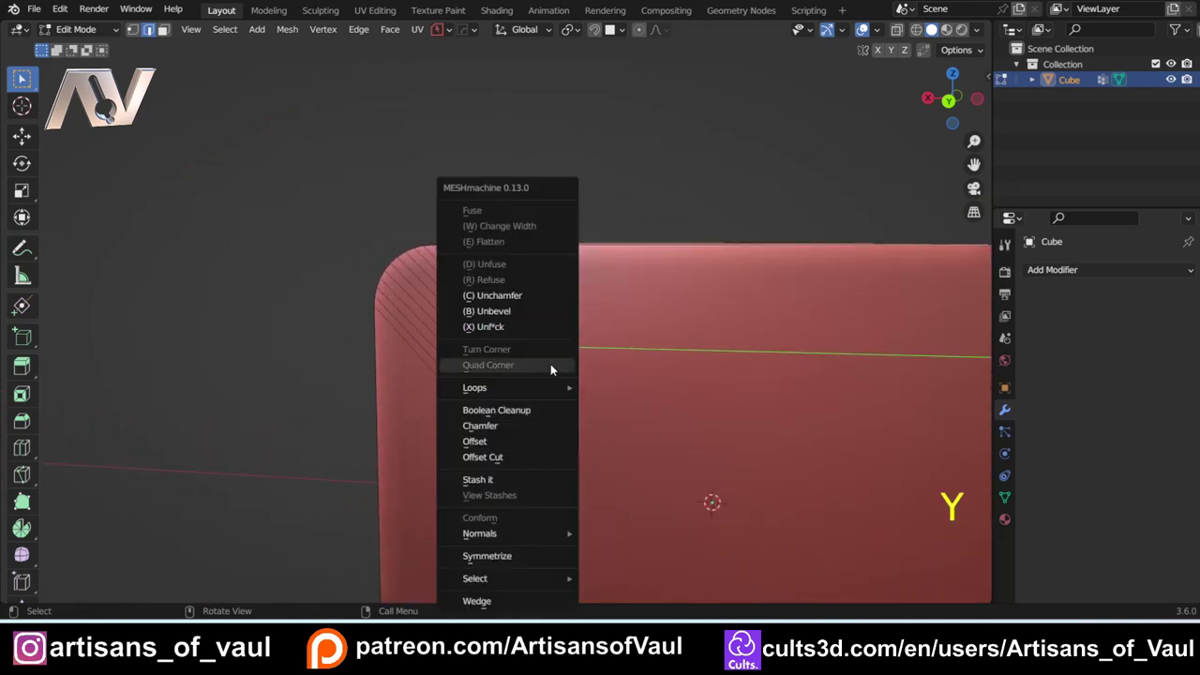
left_click(540, 324)
scroll(563, 329, "down", 2)
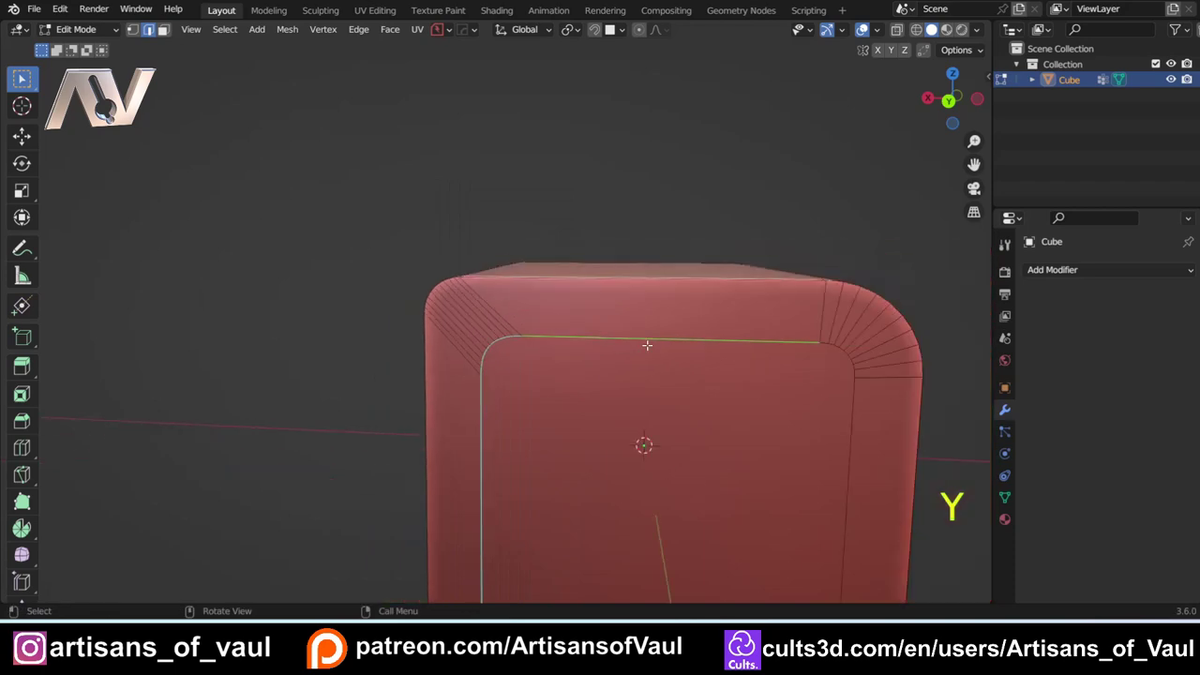
Step: In a straight-on view of the inset face, apply Unf*ck to the corner again with width 0.214 and tension about 0.59
middle_click_drag(793, 346, 659, 294, "shift")
left_click(954, 99)
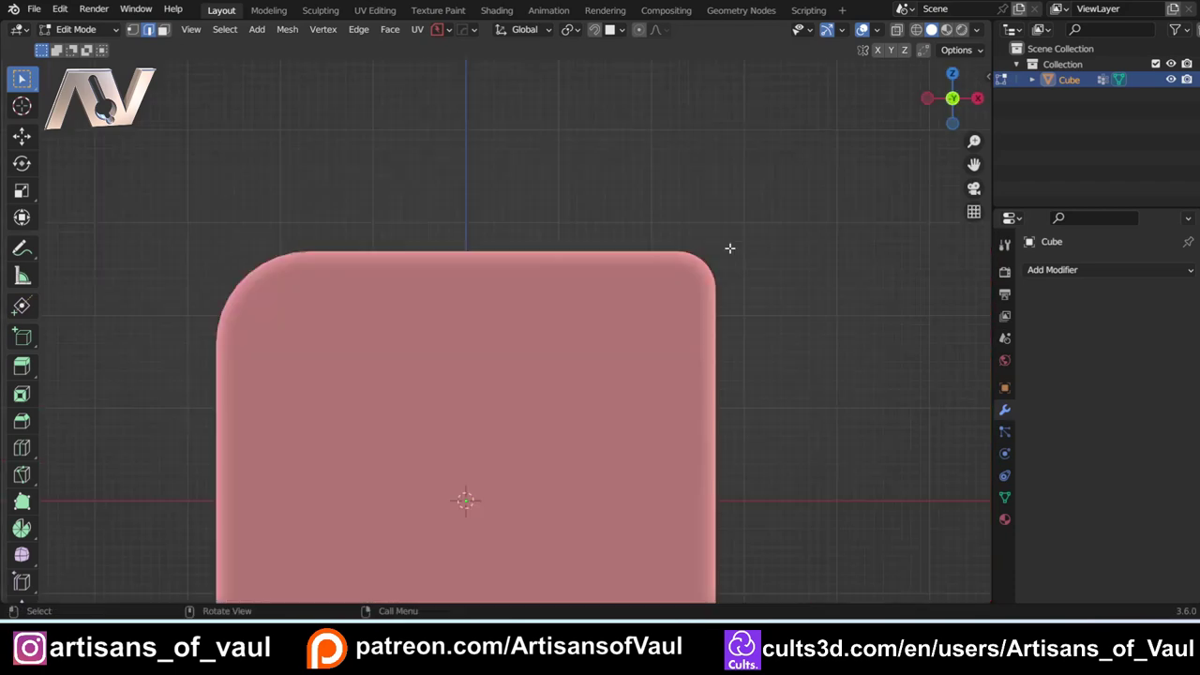
left_click(953, 102)
scroll(349, 272, "up", 1)
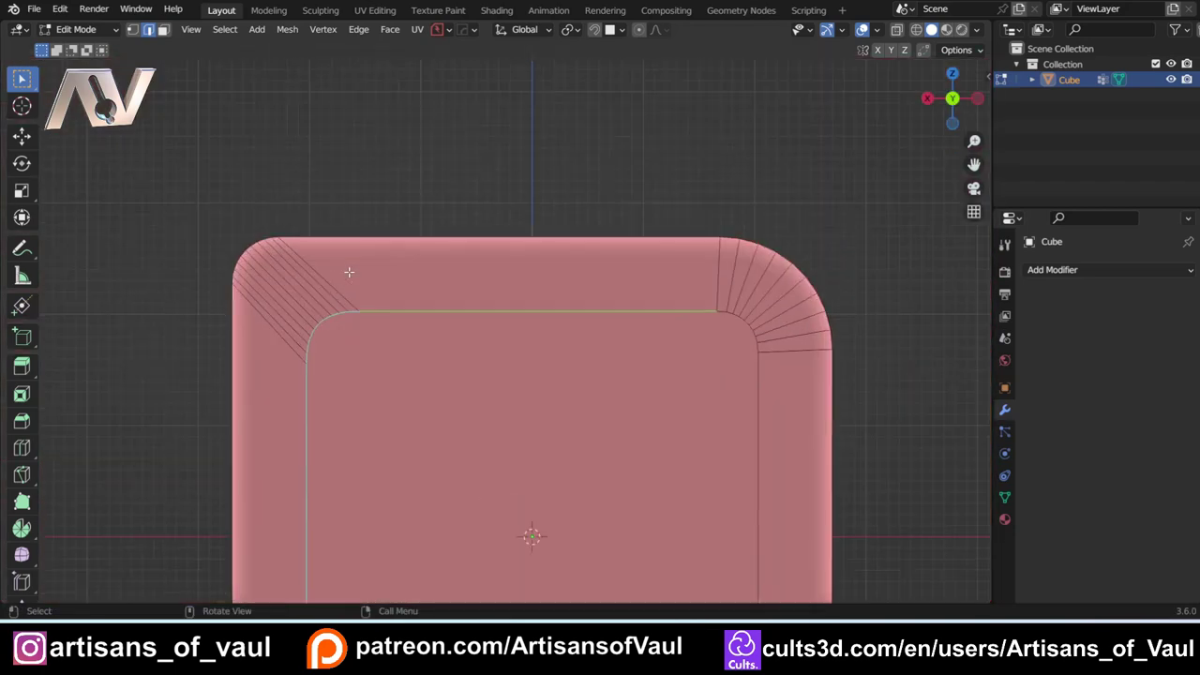
key("y")
left_click(404, 313)
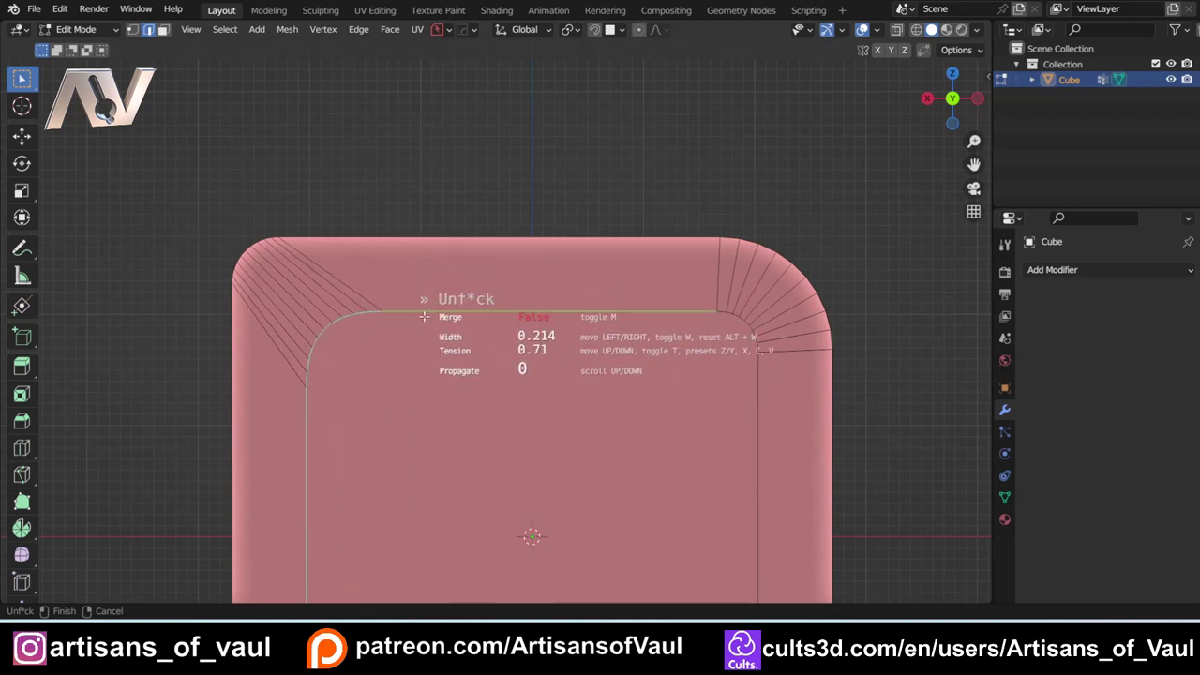
key("w")
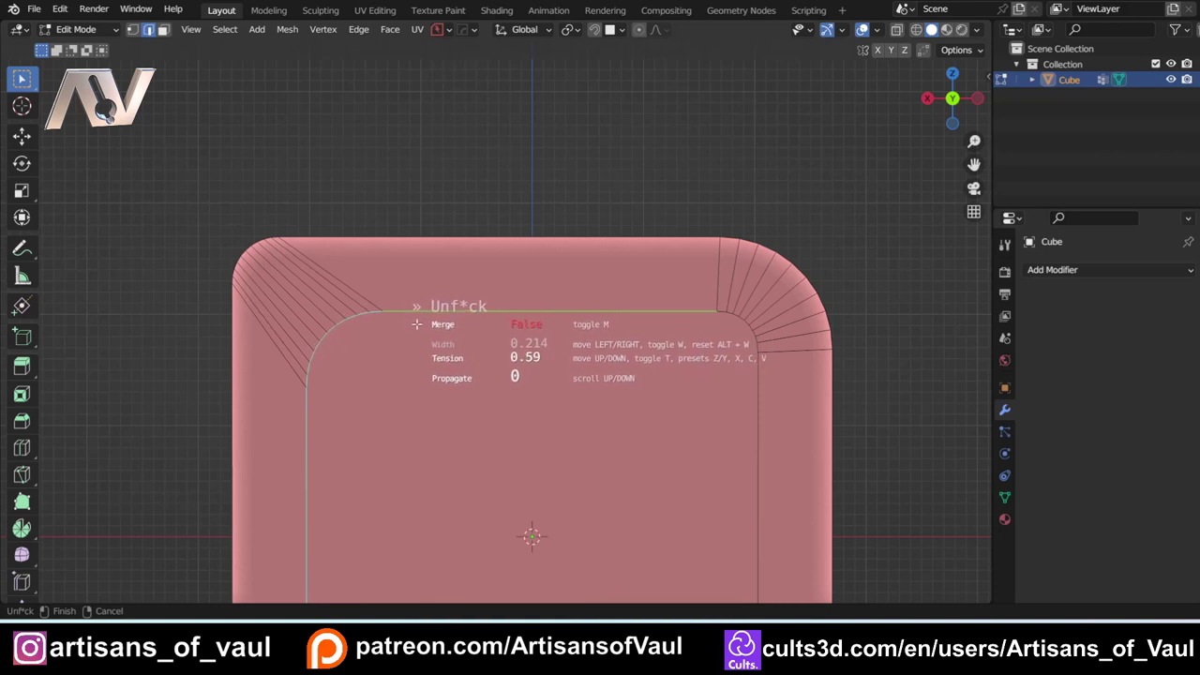
left_click(425, 329)
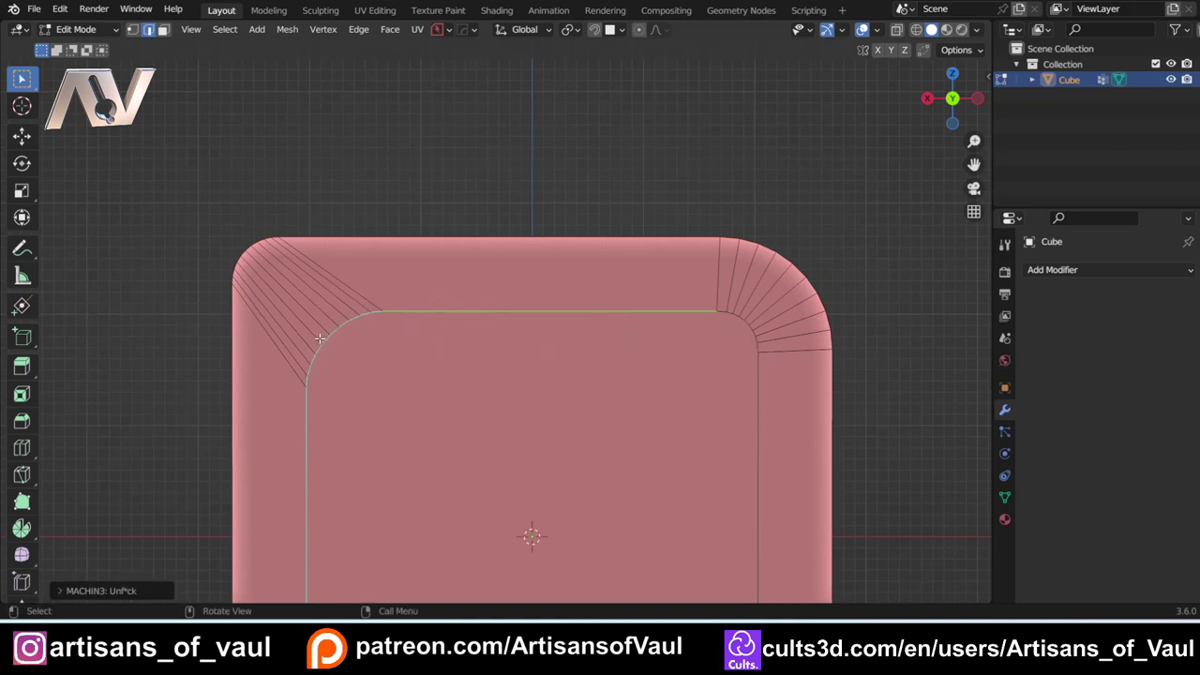
Step: Apply Unf*ck to the selected inset edge path with width about -0.287, tension 0.50 and Propagate at 0
scroll(515, 320, "down", 3)
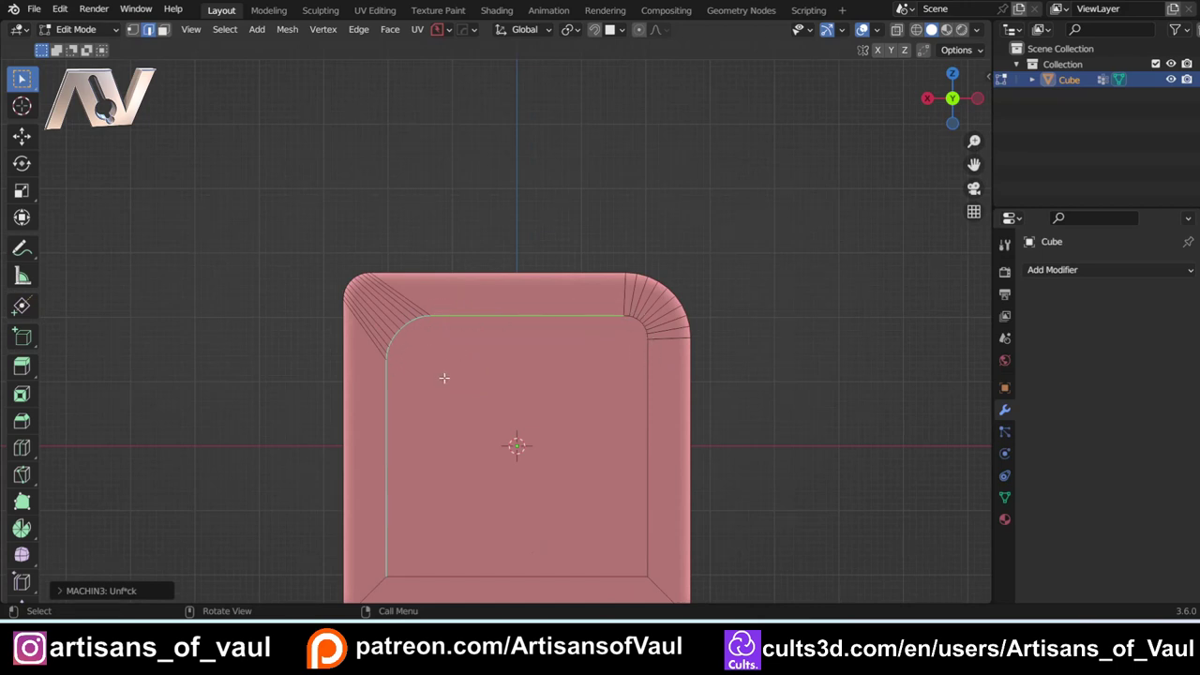
middle_click_drag(445, 378, 450, 353)
scroll(432, 359, "up", 3)
key("y")
left_click(454, 318)
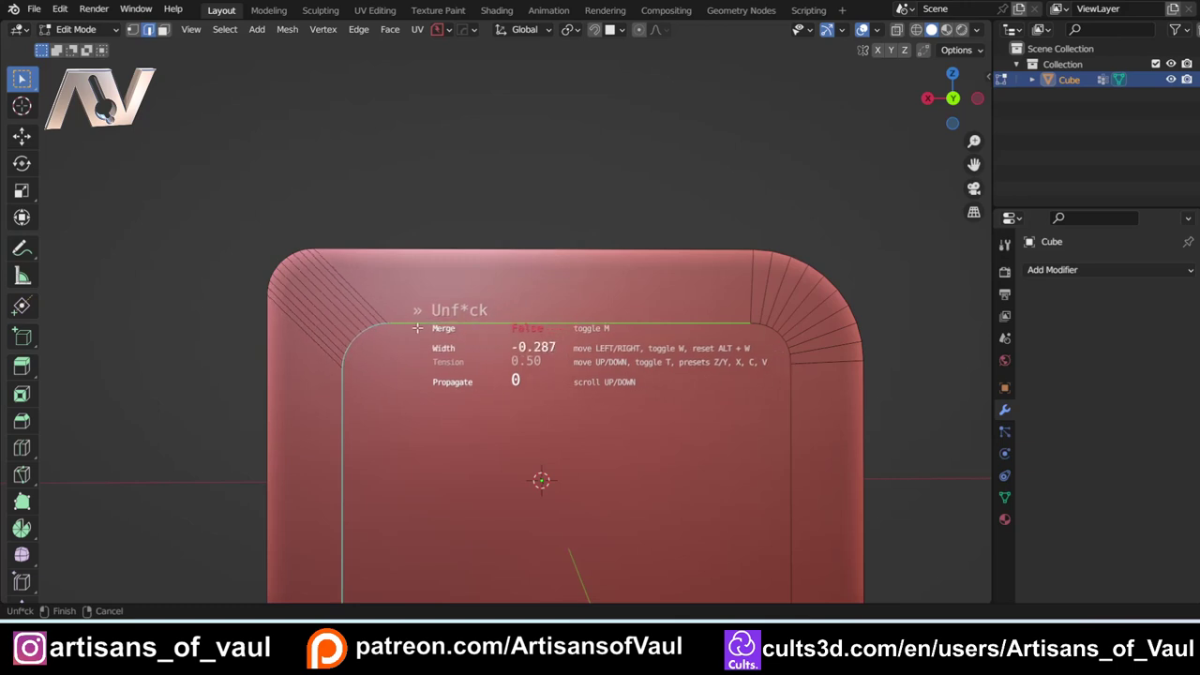
left_click(418, 328)
Step: Dissolve the inset edges on the cube's front face
scroll(429, 340, "down", 3)
middle_click_drag(424, 354, 487, 379)
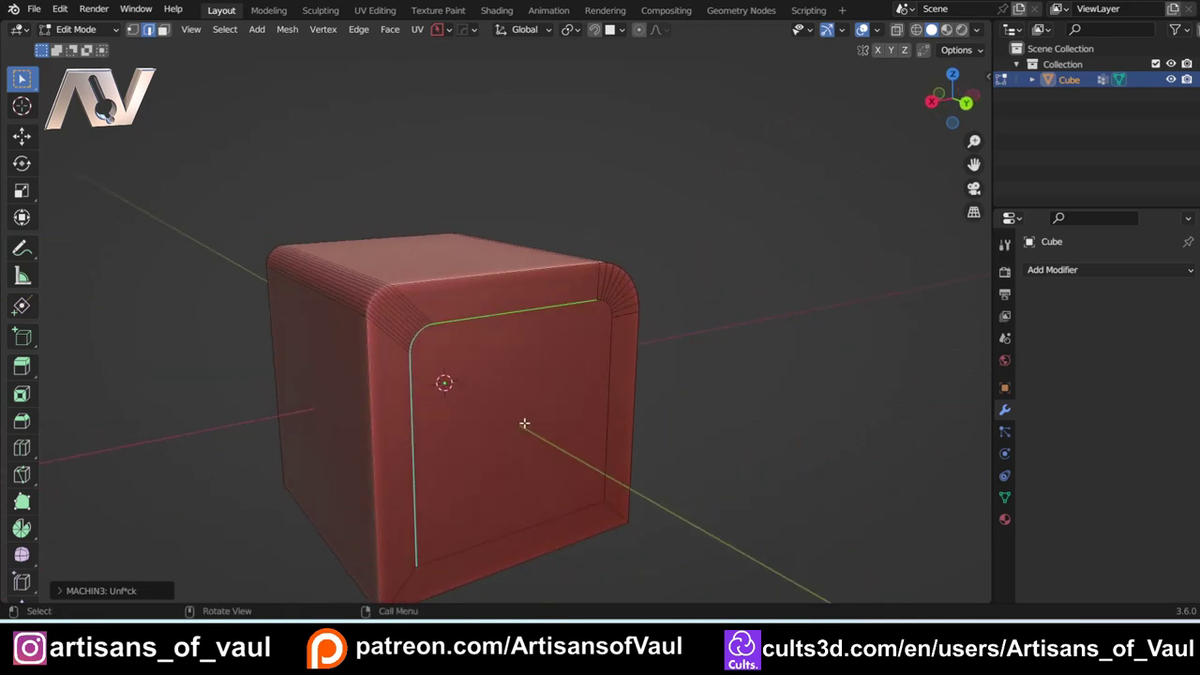
key("ctrl+x")
Step: Select the front face's edge path from the vertical side over the bevel arc to the upper edge and apply Unf*ck with width about 1.058
middle_click_drag(401, 406, 527, 412)
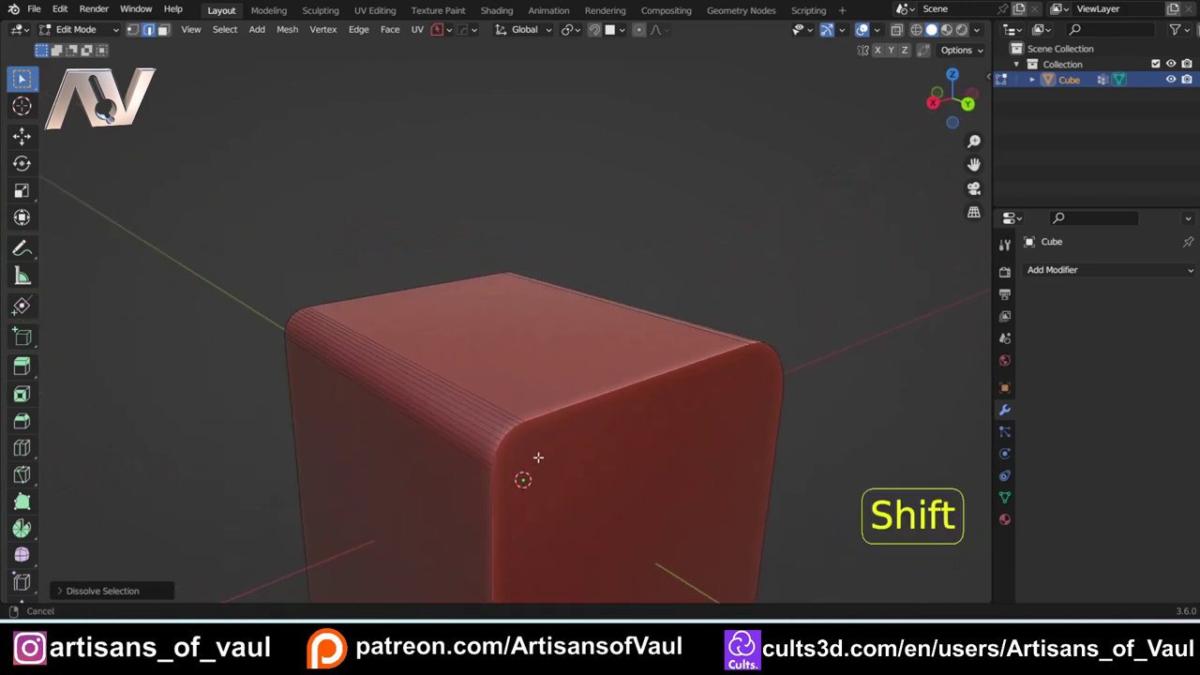
scroll(510, 378, "up", 2)
middle_click_drag(429, 366, 625, 372)
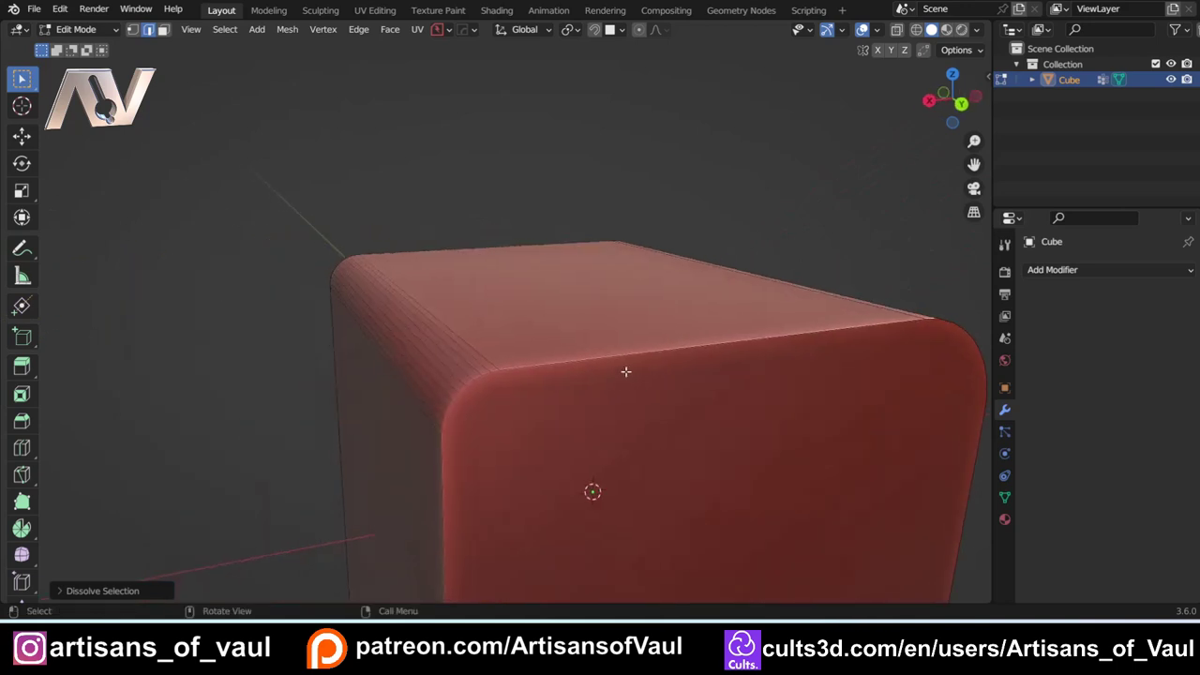
left_click(444, 466, "ctrl")
middle_click_drag(443, 460, 493, 327)
key("y")
left_click(493, 322)
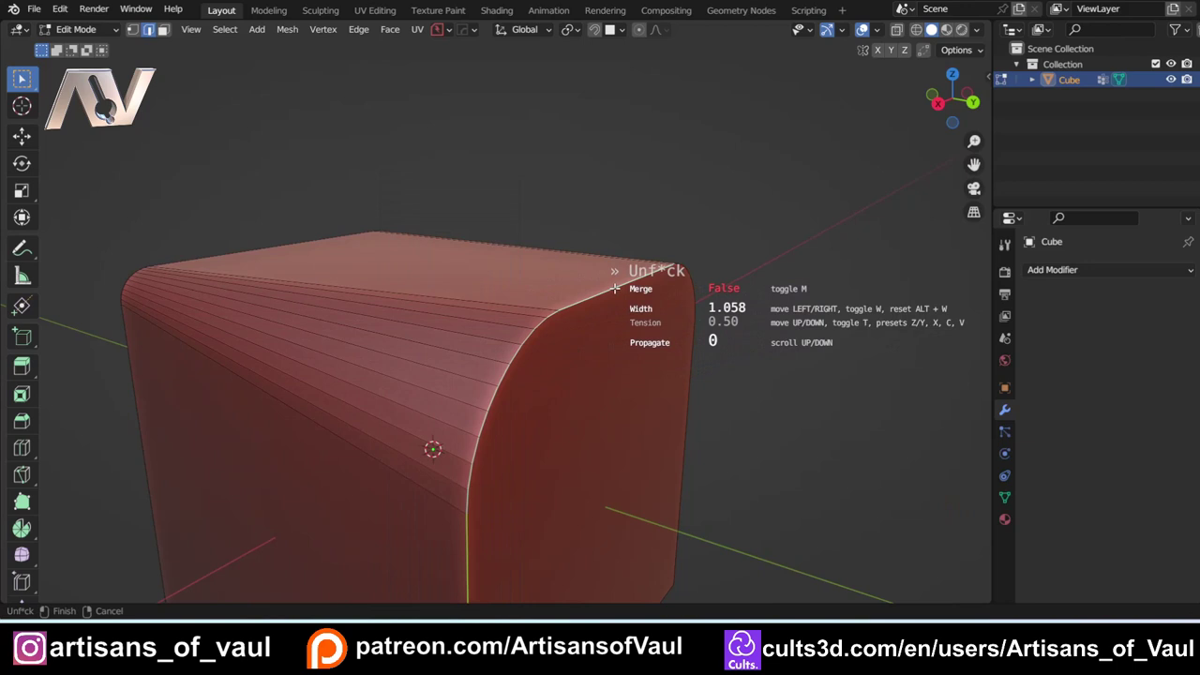
left_click(615, 289)
Step: On the opposite end face, in vertex mode, slide the bevel arc's upper end vertex outward along the upper edge
middle_click_drag(615, 289, 392, 348)
middle_click_drag(470, 352, 531, 342)
key("Tab")
left_click(437, 321)
left_click(512, 305)
key("g")
key("g")
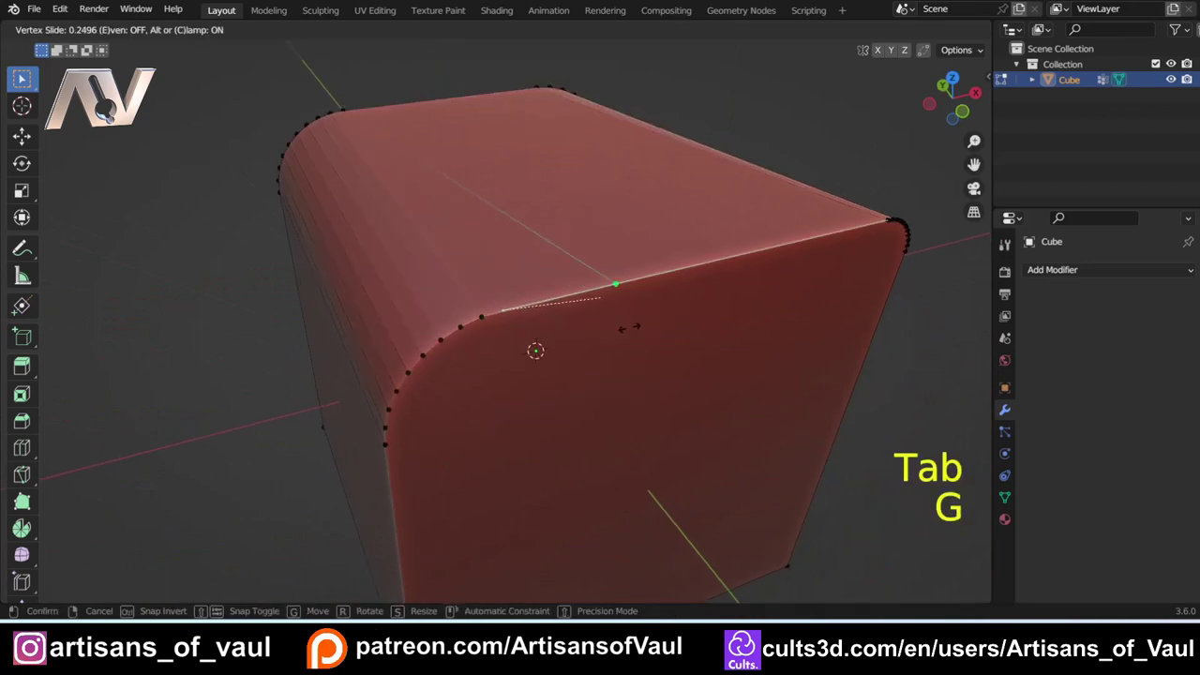
left_click(692, 316)
Step: In edge mode, select the edge path from that face's vertical side over the bevel arc to its upper edge
scroll(587, 341, "down", 4)
middle_click_drag(587, 341, 598, 302)
key("Tab")
left_click(586, 325)
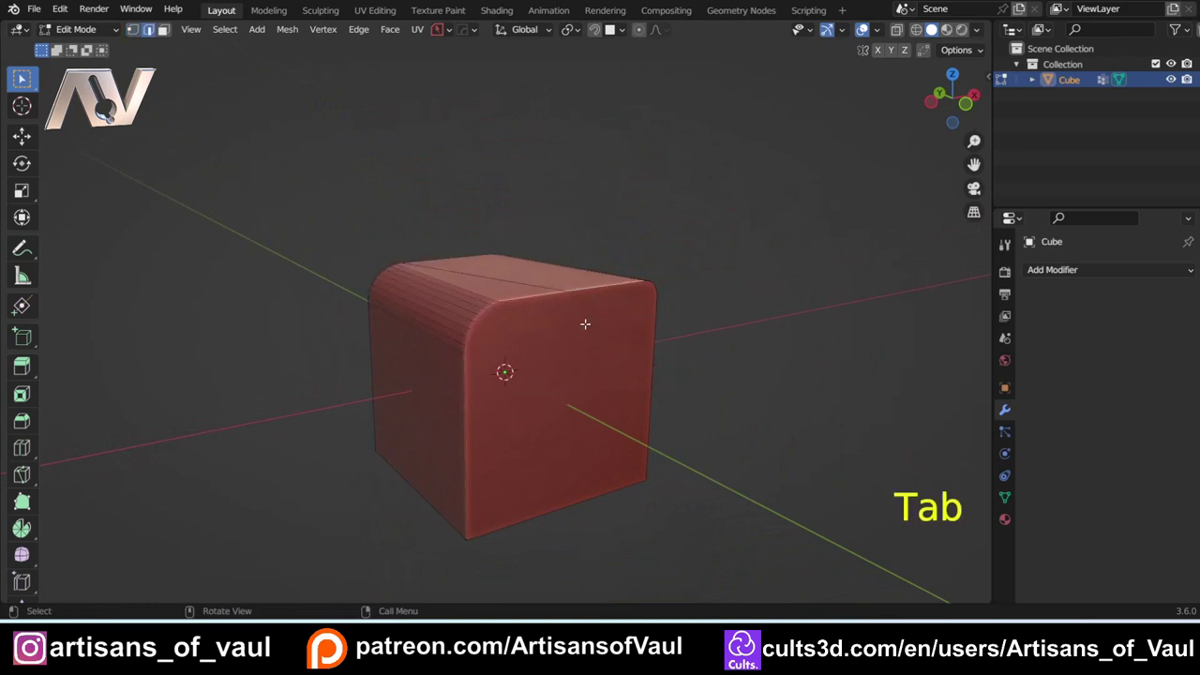
left_click(469, 408, "ctrl")
middle_click_drag(469, 408, 455, 436, "shift")
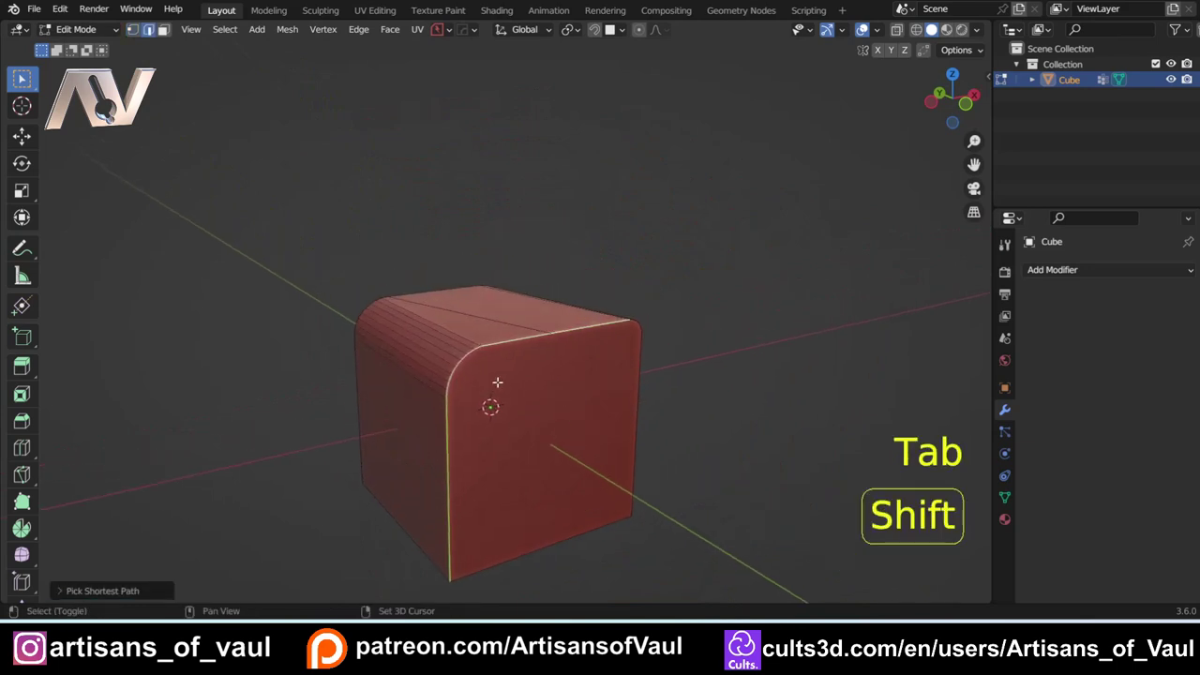
Step: Apply Unf*ck to the selected path with width 0.000, tension 0.50 and Propagate at 0 to even out the arc
scroll(456, 435, "up", 3)
key("y")
left_click(523, 327)
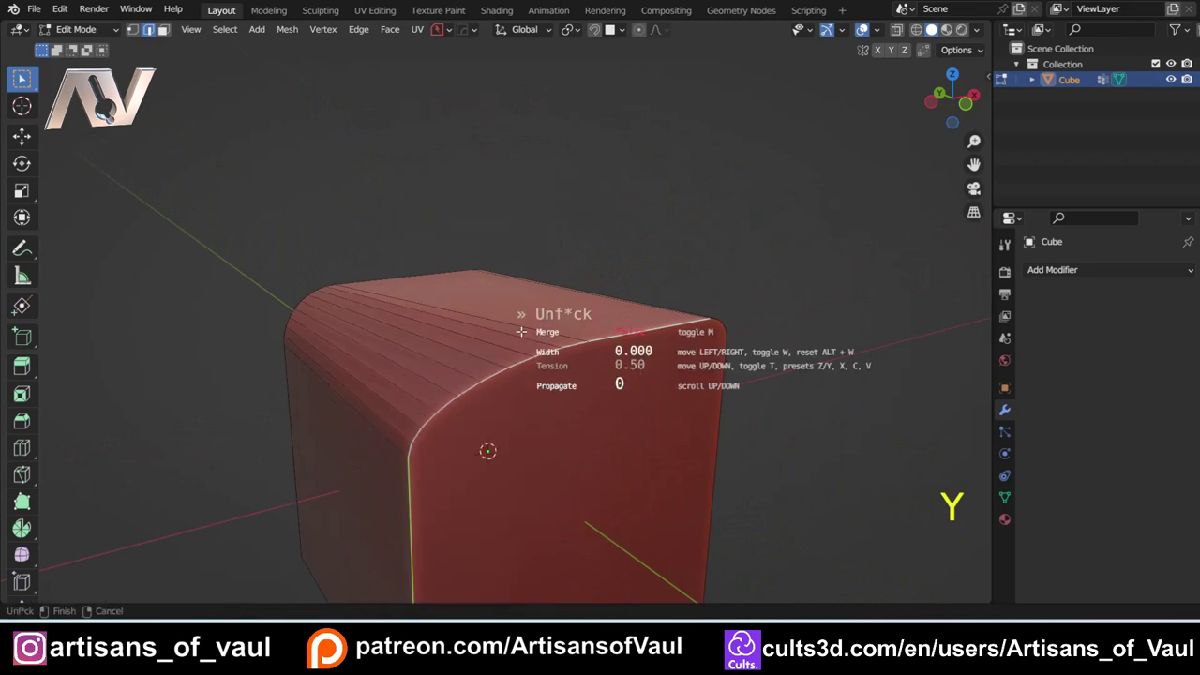
left_click(521, 332)
middle_click_drag(517, 332, 406, 408)
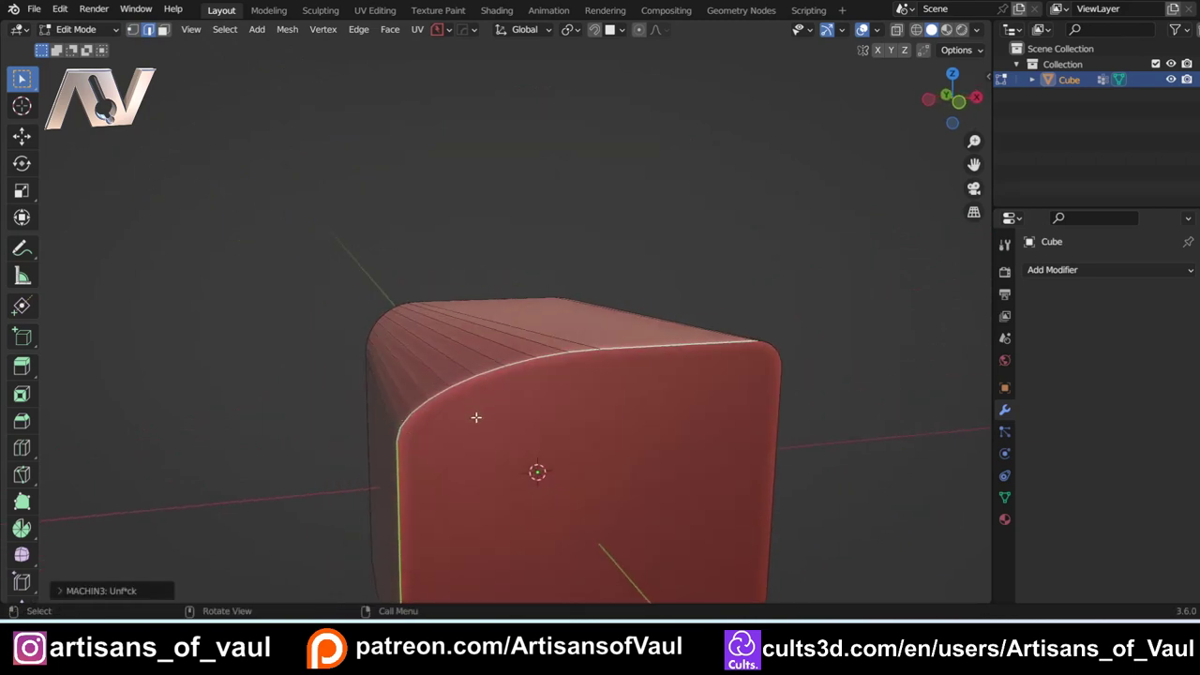
middle_click_drag(476, 417, 554, 335)
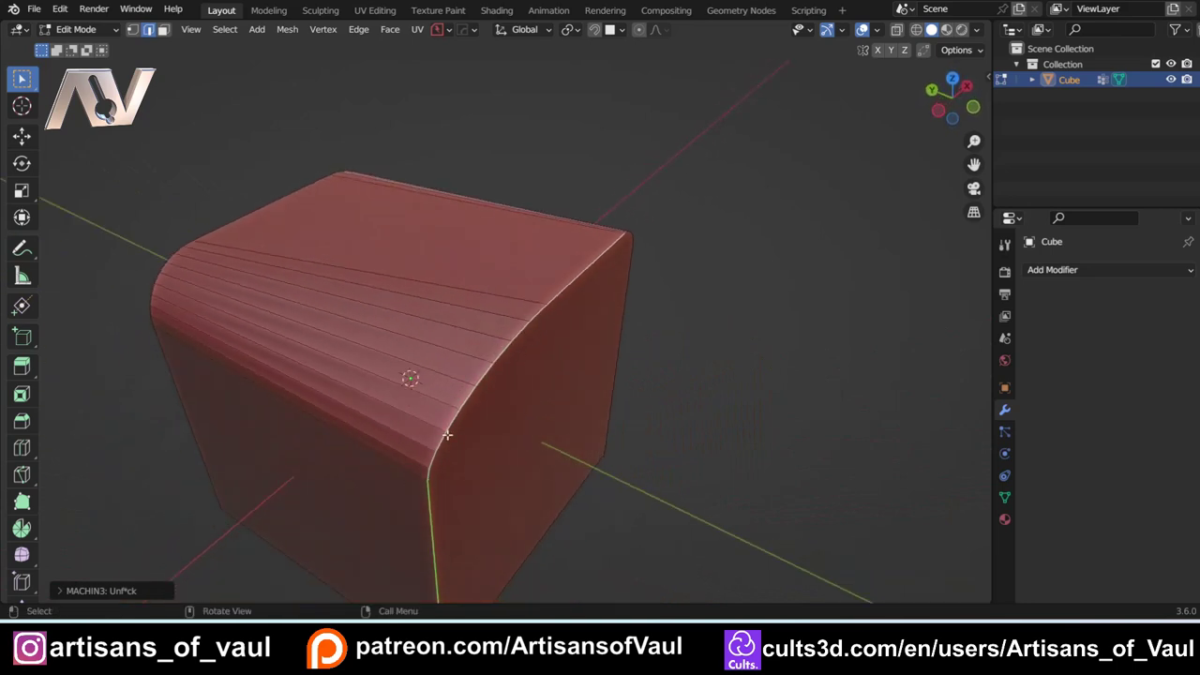
middle_click_drag(514, 365, 455, 353)
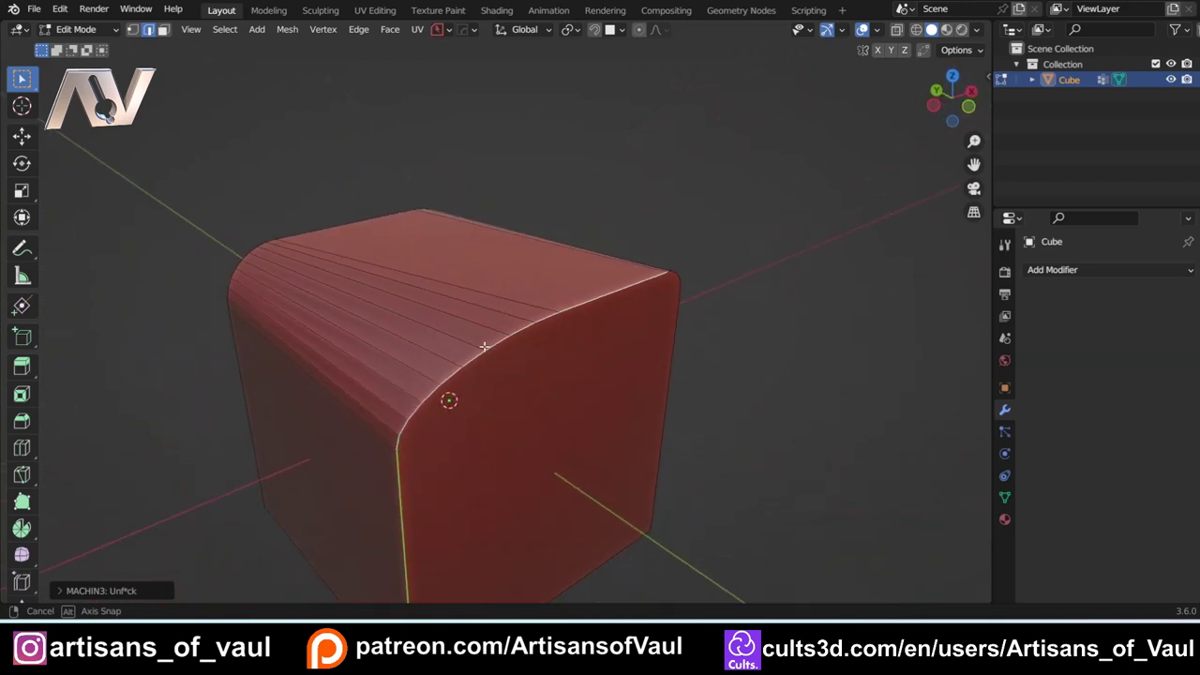
Step: In face mode, select all the strips of the reshaped bevel and rebuild them with Refuse using more segments
key("Tab")
left_click(542, 385)
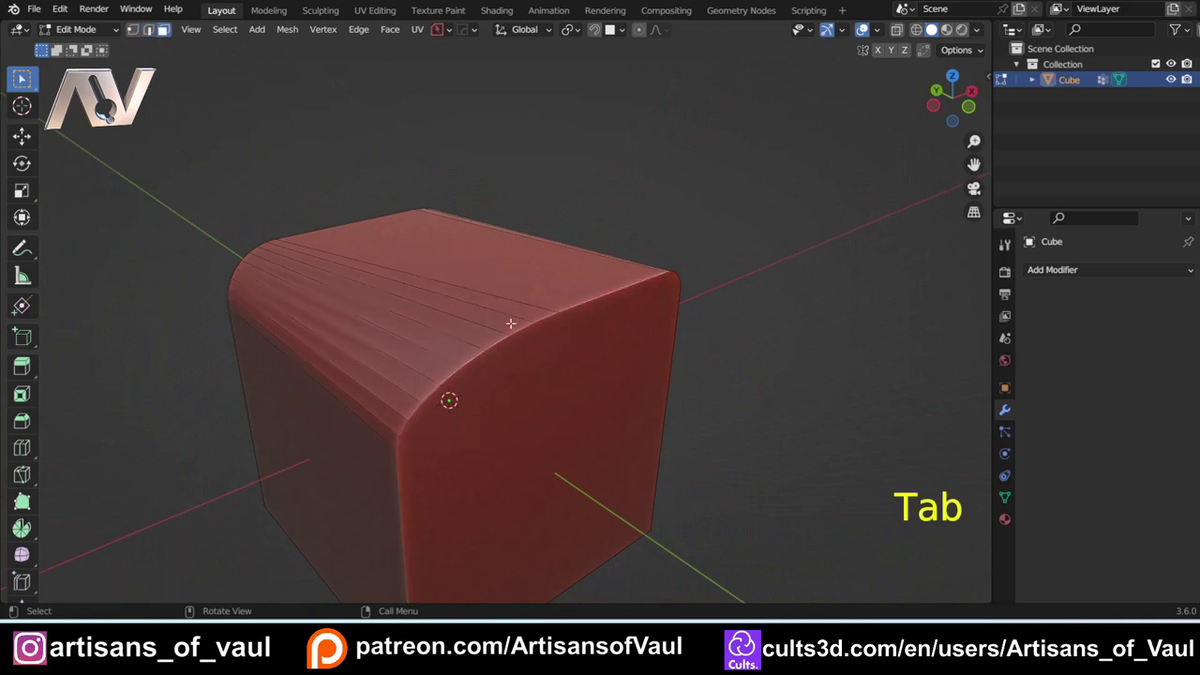
left_click(500, 313)
left_click(385, 432, "ctrl")
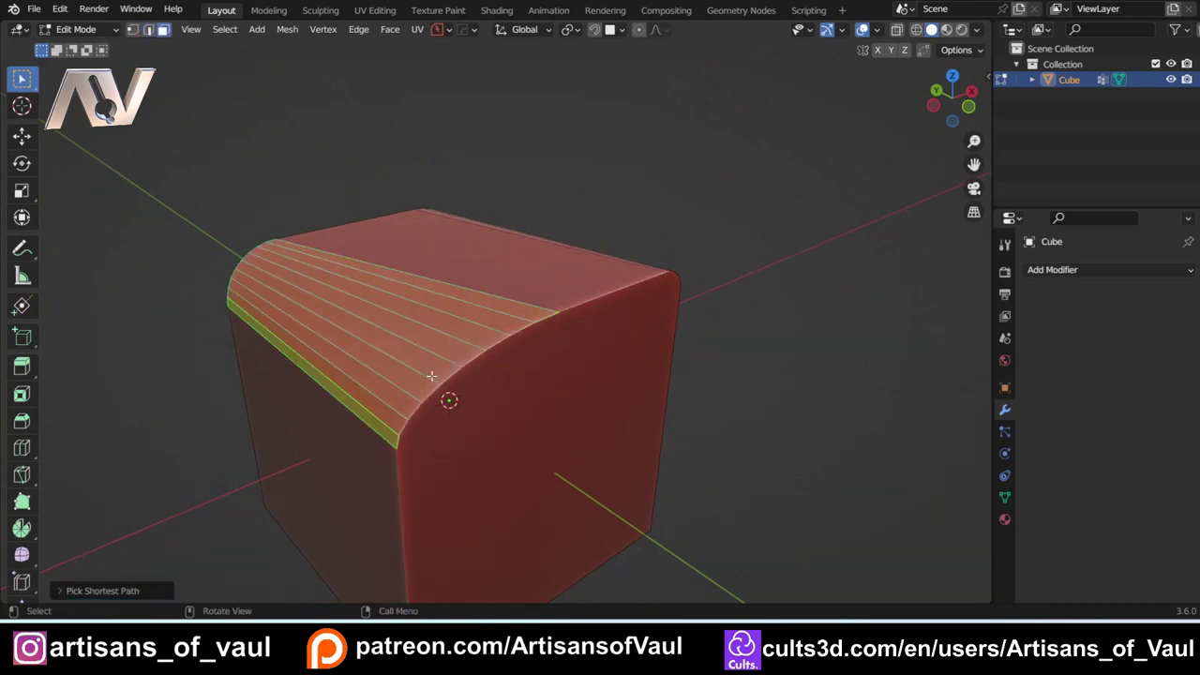
key("y")
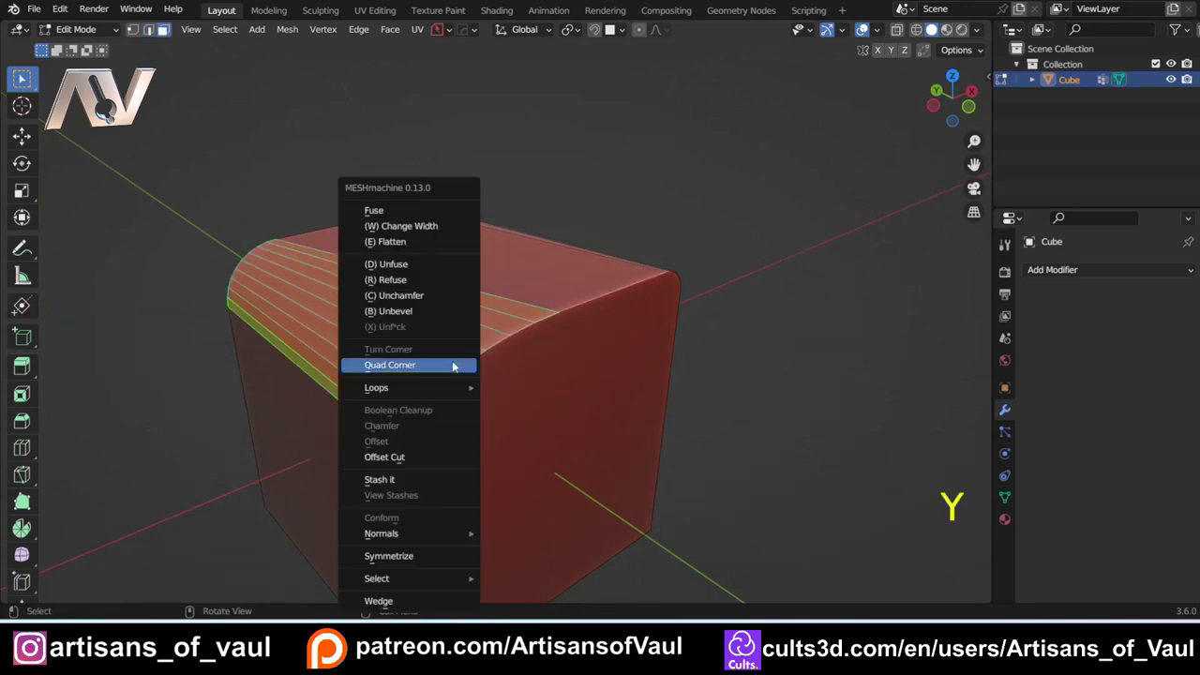
left_click(439, 280)
scroll(436, 285, "up", 20)
left_click(436, 285)
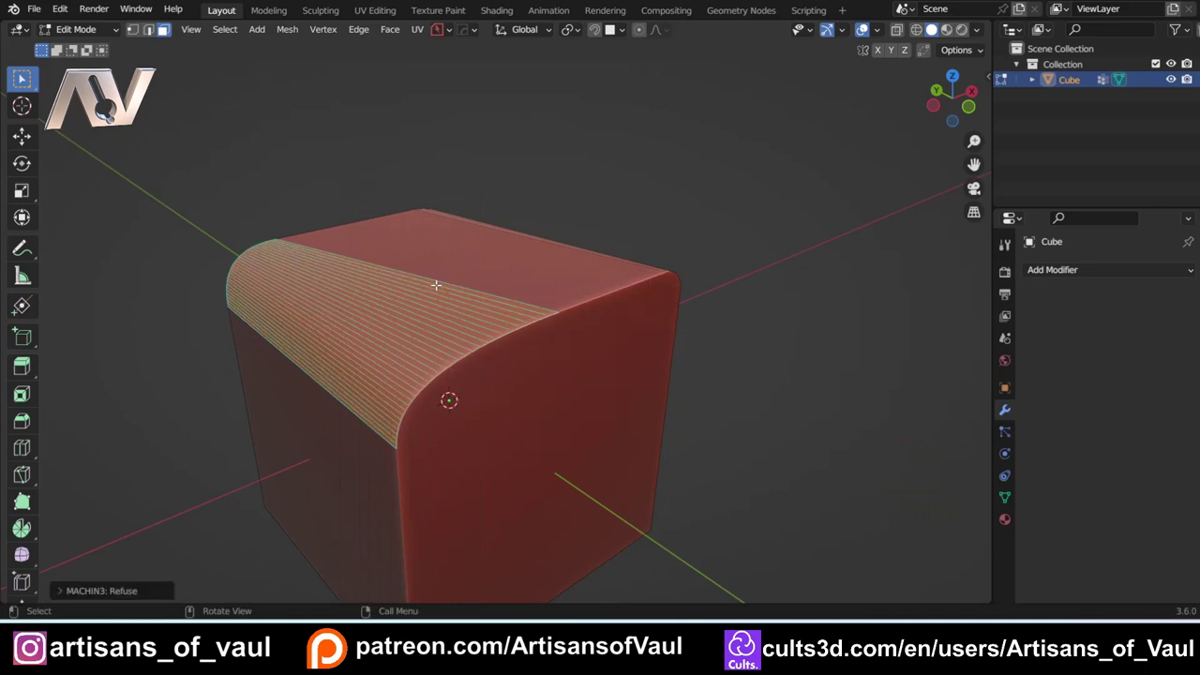
Step: Switch the cube from Edit Mode to Object Mode
middle_click_drag(437, 284, 589, 294)
middle_click_drag(361, 306, 531, 314, "shift")
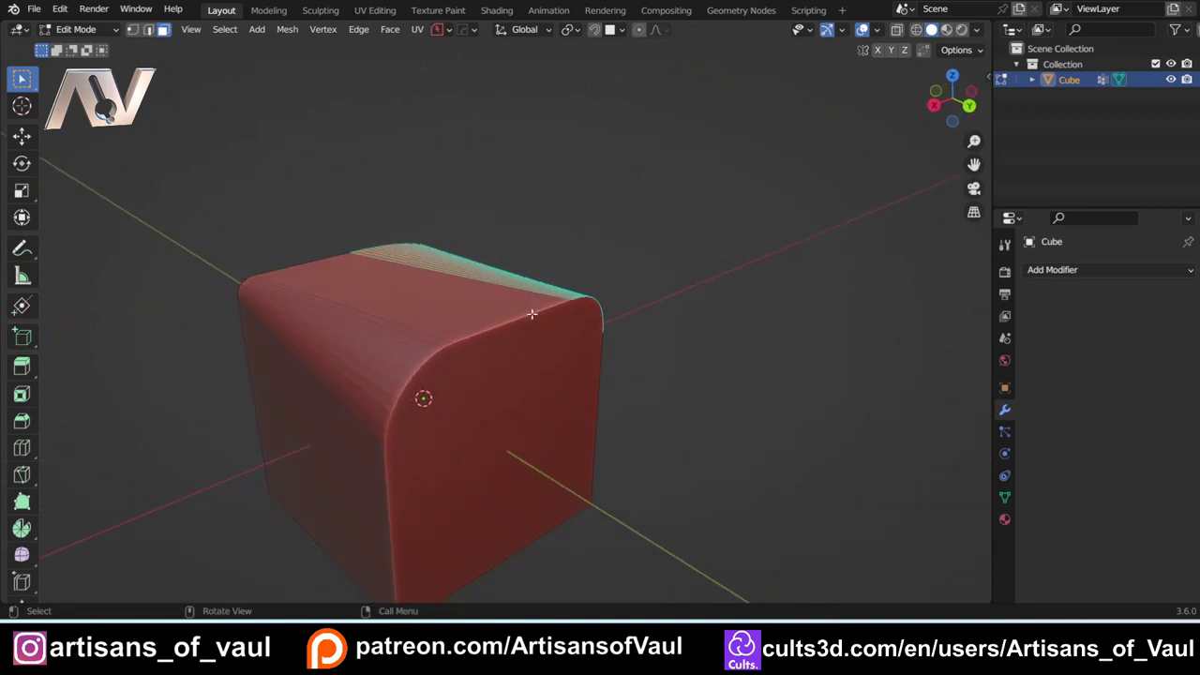
key("Tab")
key("Tab")
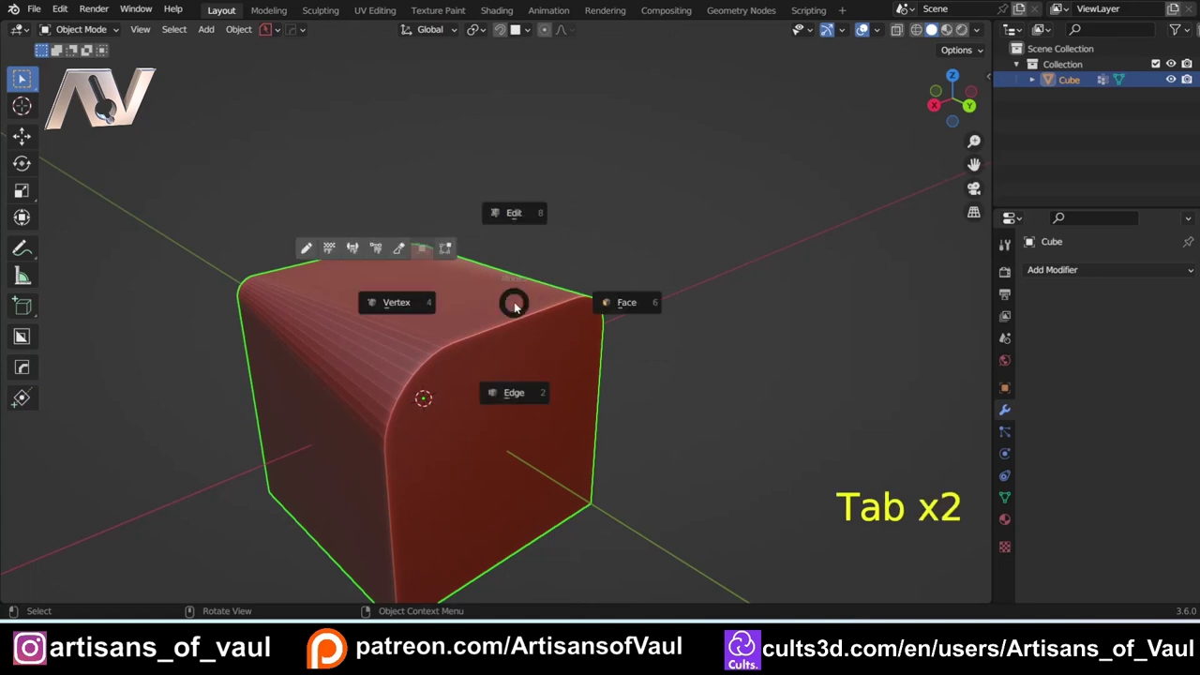
key("Tab")
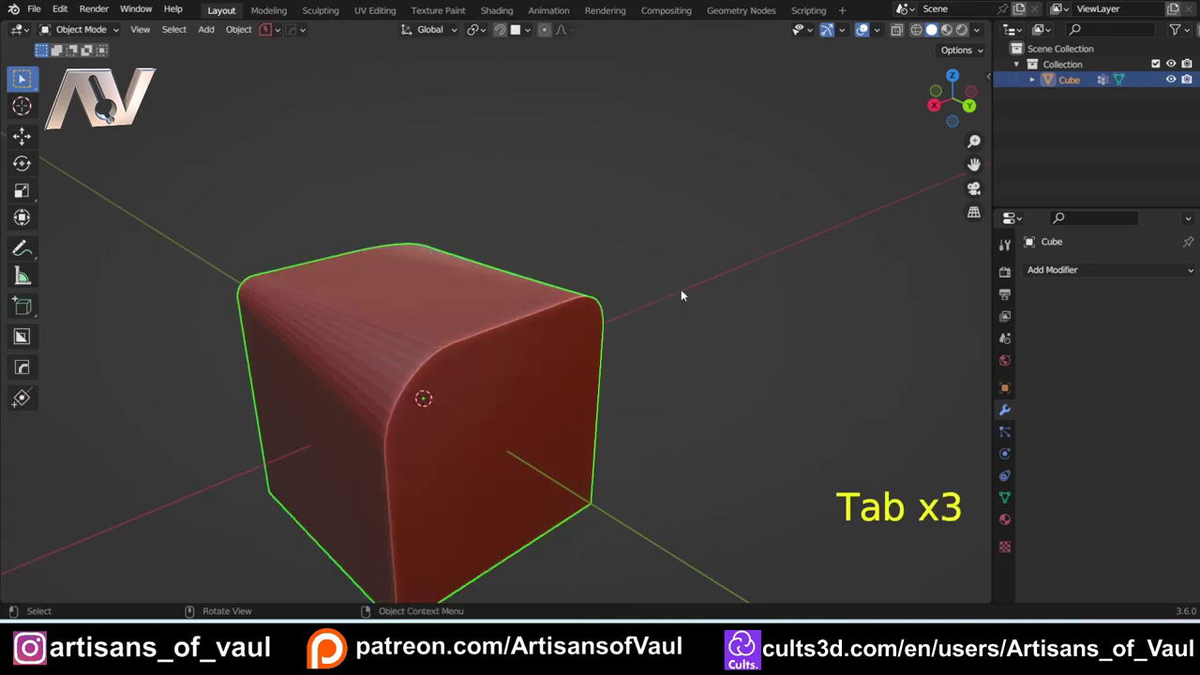